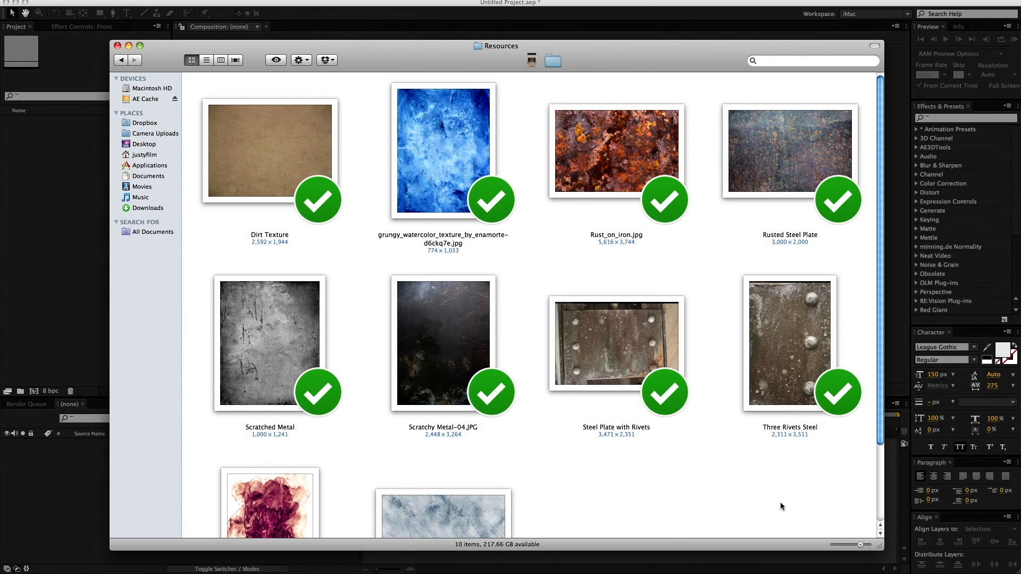
# Step: Import all the texture images from the Resources folder into the After Effects project
pyautogui.moveTo(787, 506); pyautogui.dragTo(239, 154)
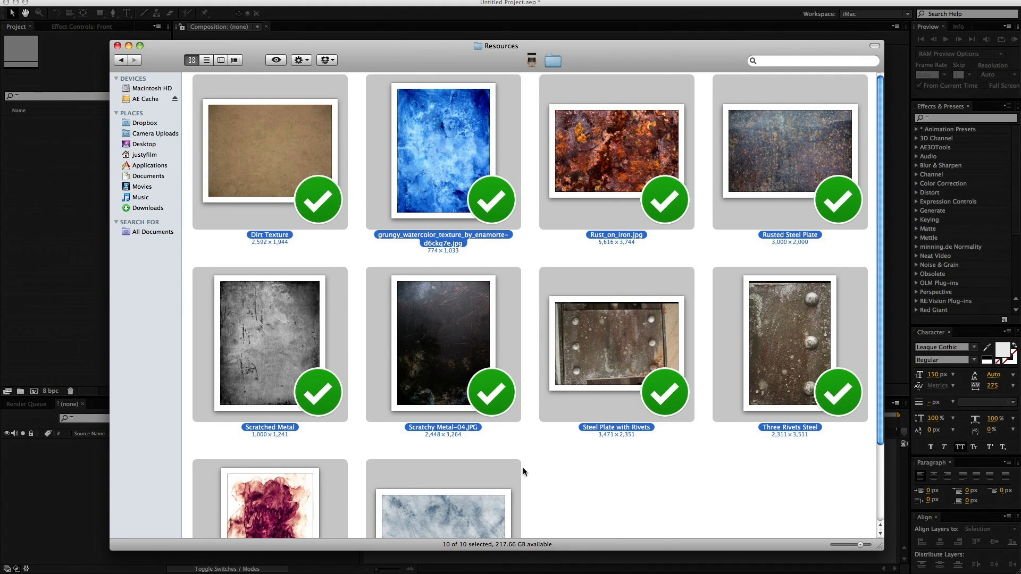
pyautogui.moveTo(307, 140); pyautogui.dragTo(36, 205)
pyautogui.click(38, 237)
# Step: Create a 1280 x 720, 29.97 fps composition lasting 20 seconds and set the project colour depth to 16 bpc
pyautogui.click(34, 391)
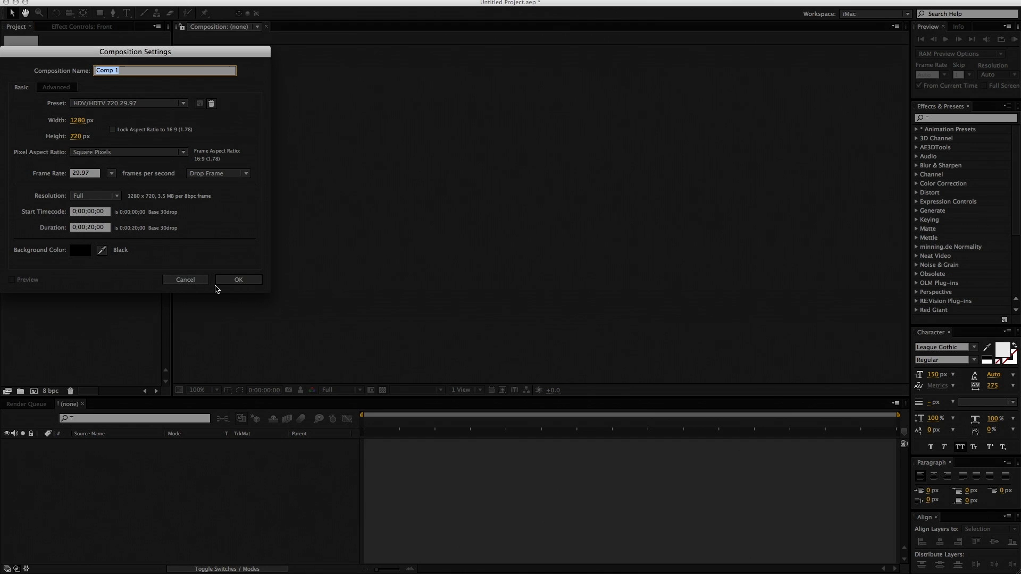
pyautogui.click(233, 281)
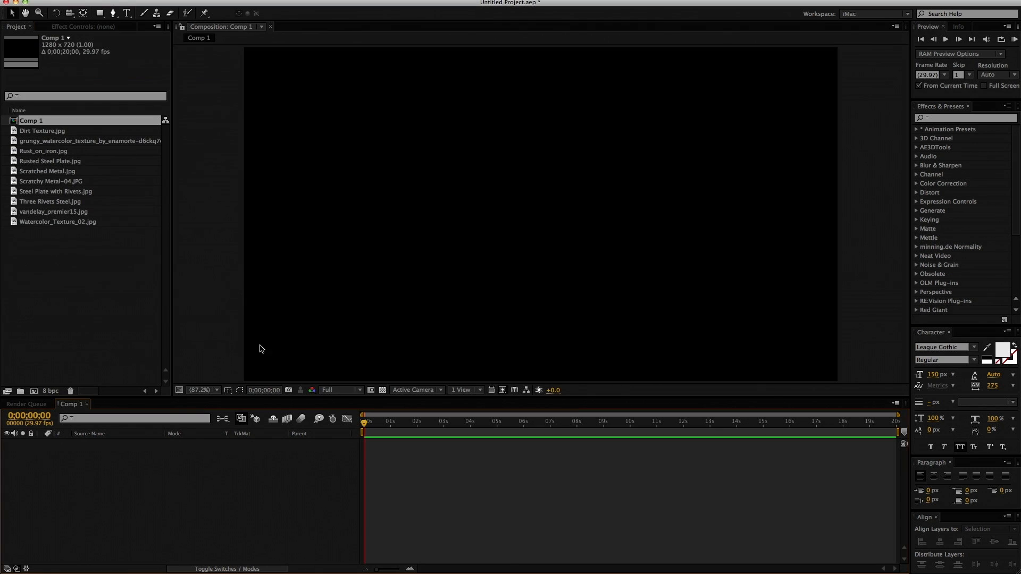
pyautogui.keyDown('alt'); pyautogui.click(50, 392); pyautogui.keyUp('alt')
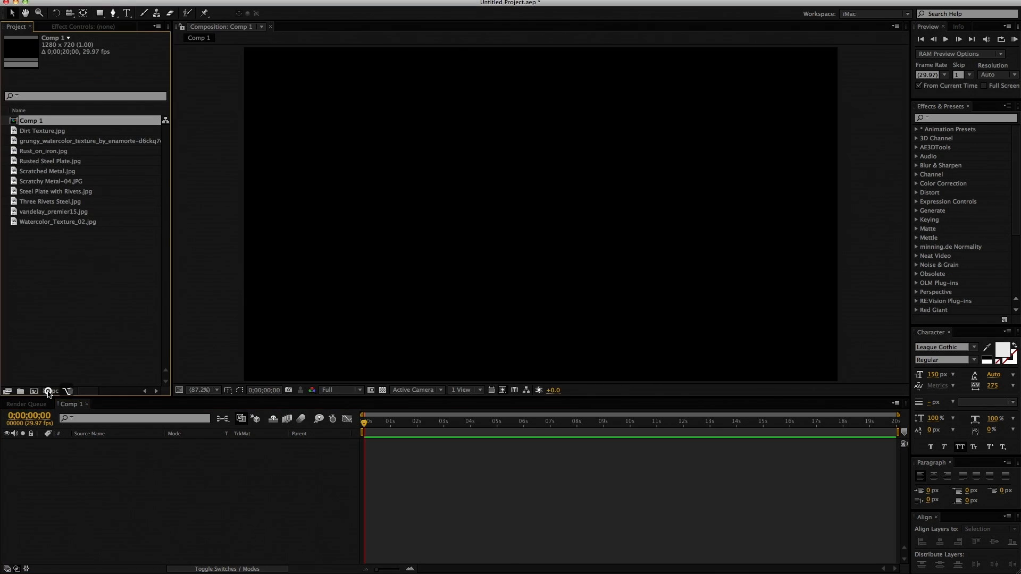
pyautogui.click(395, 467)
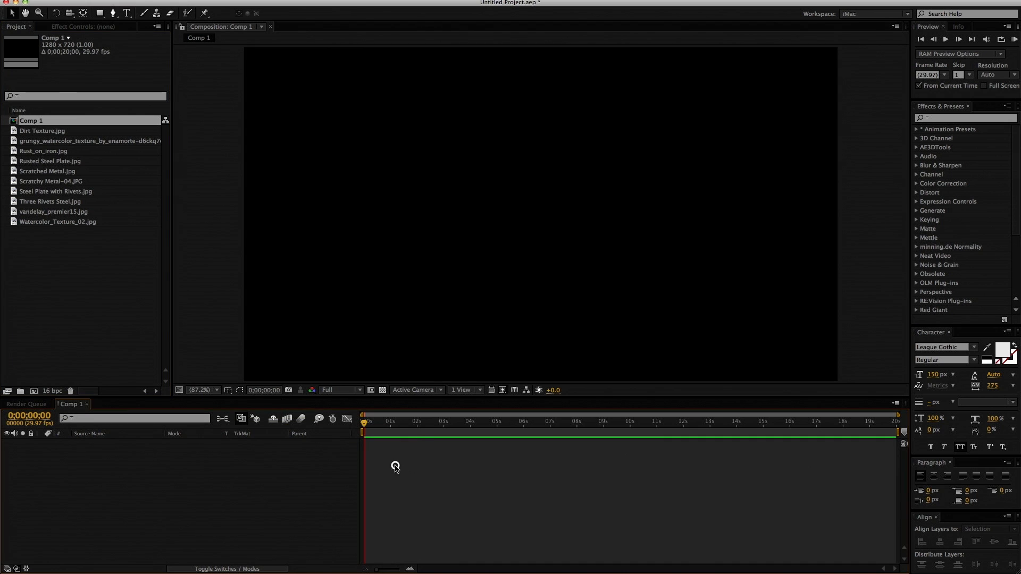
# Step: Add Rust_on_iron.jpg to the composition and shift it slightly up and to the left in the frame
pyautogui.click(16, 152)
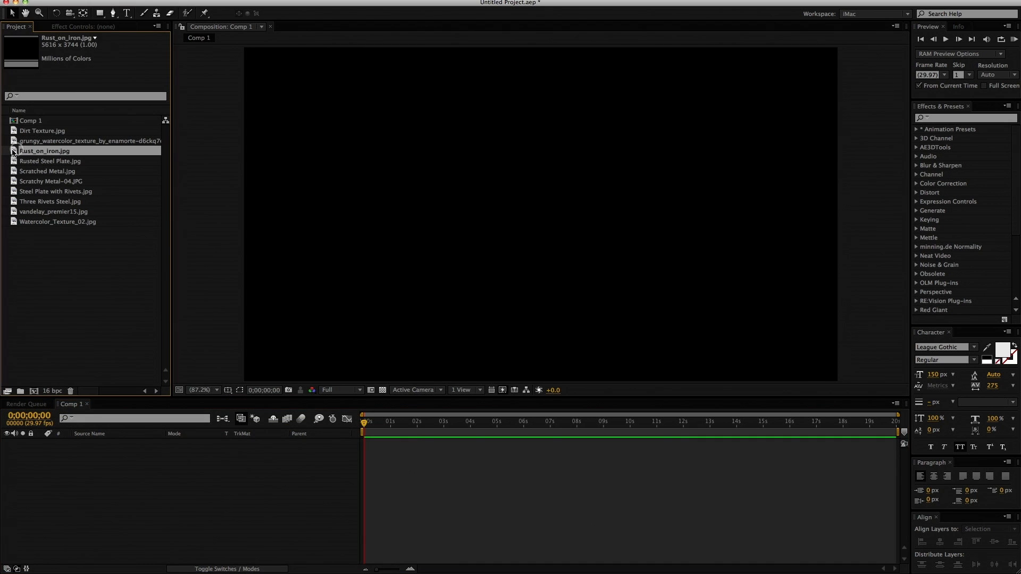
pyautogui.moveTo(13, 153); pyautogui.dragTo(158, 531)
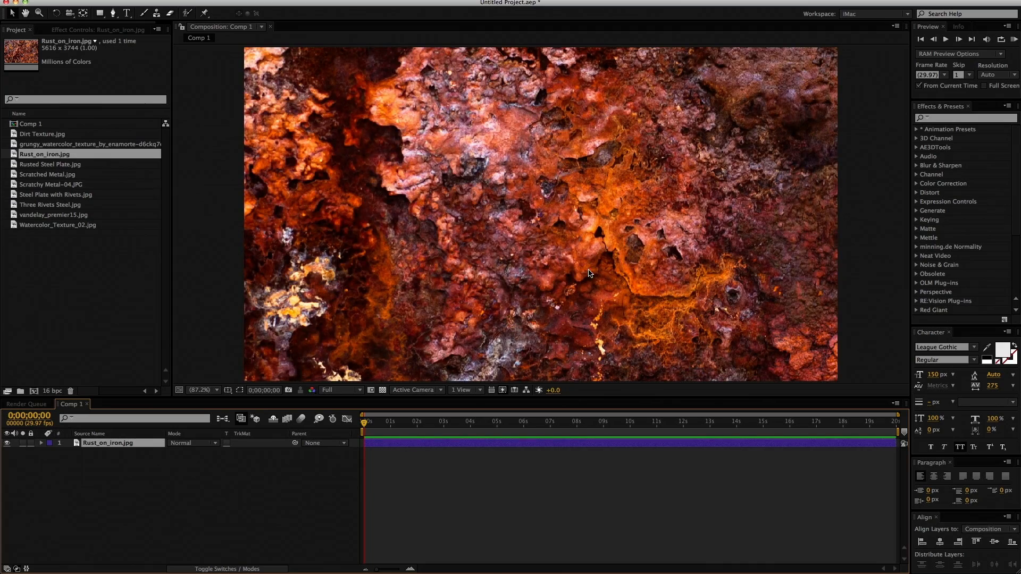
pyautogui.moveTo(586, 306); pyautogui.dragTo(540, 273)
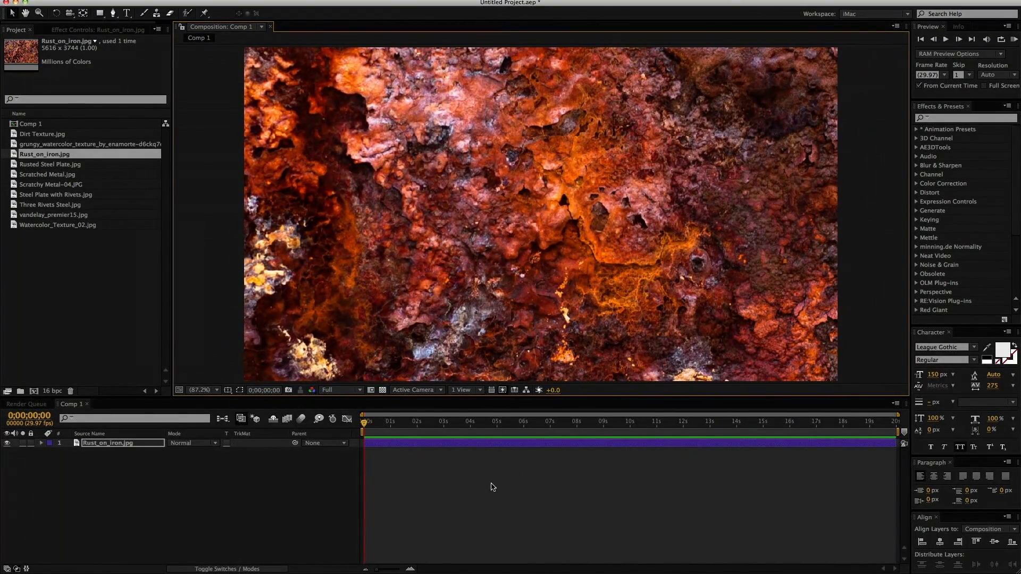
pyautogui.click(461, 486)
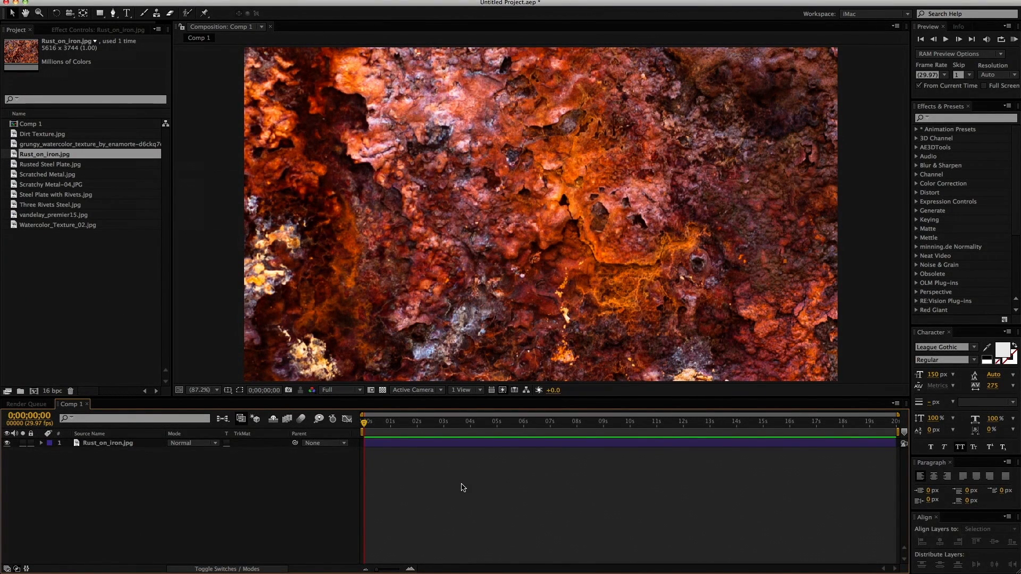
# Step: Add an adjustment layer above the rust image with Fast Blur, Repeat Edge Pixels enabled and Blurriness at 218
pyautogui.hotkey('ctrl', 'alt', 'y')
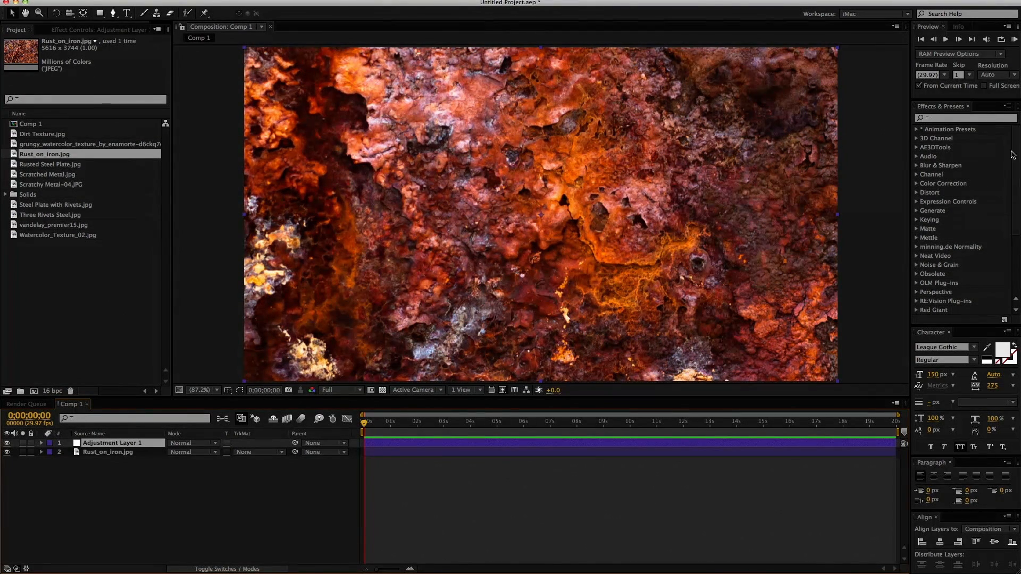
pyautogui.click(953, 120)
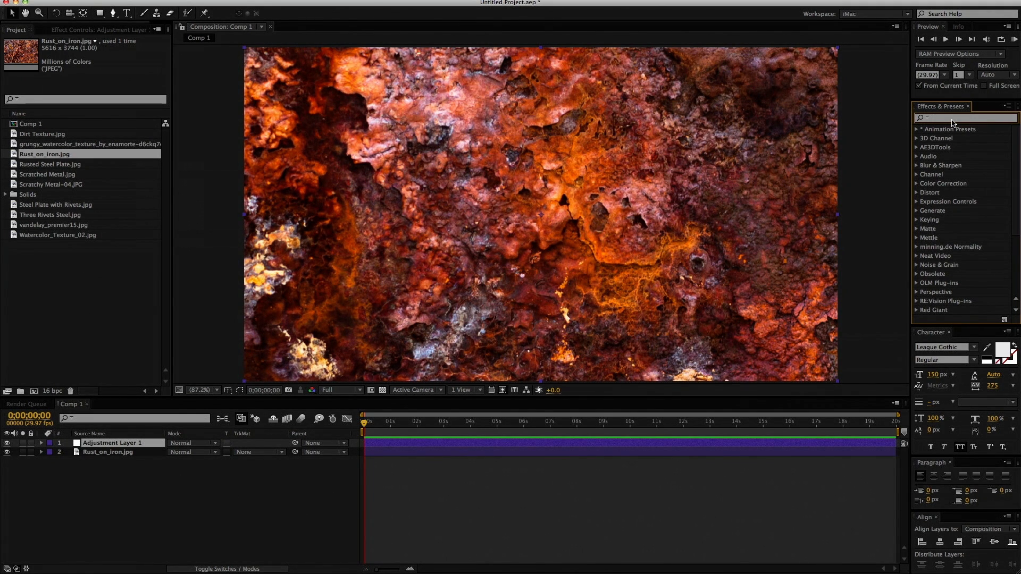
pyautogui.write('fast')
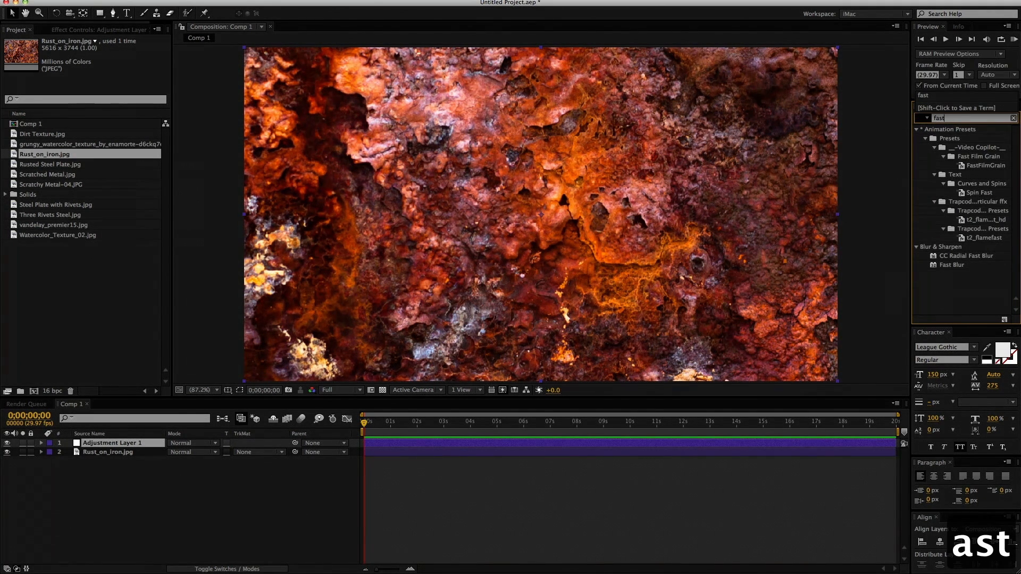
pyautogui.moveTo(932, 266); pyautogui.dragTo(275, 247)
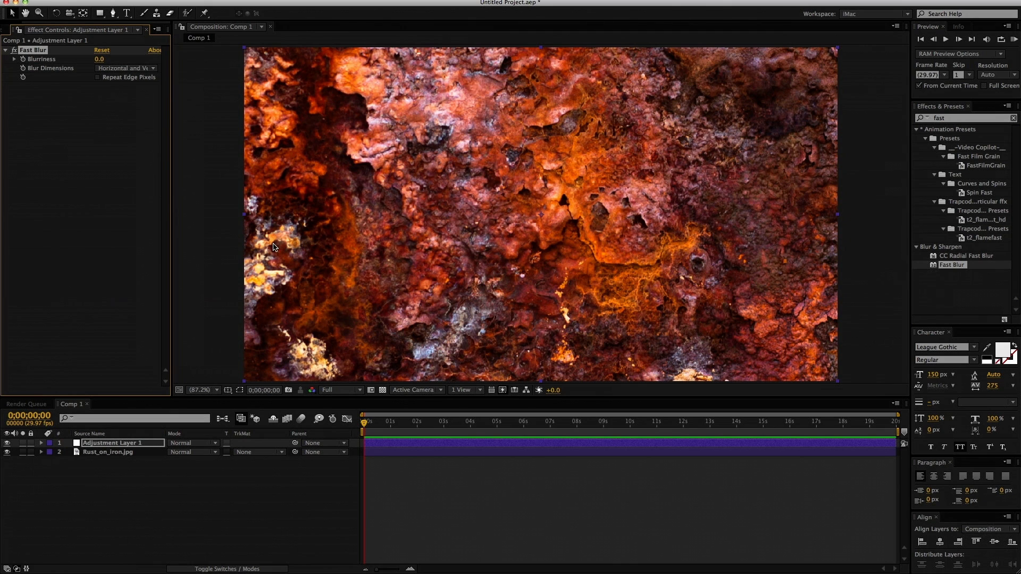
pyautogui.click(98, 78)
pyautogui.moveTo(100, 59); pyautogui.dragTo(209, 60)
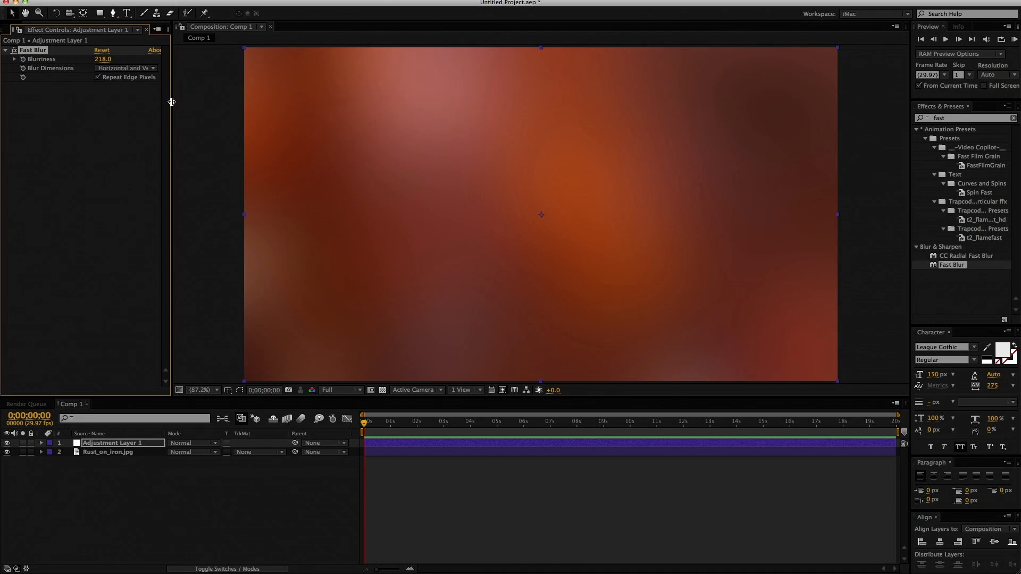
# Step: Apply the Tint effect to the adjustment layer with Amount to Tint at 50%
pyautogui.click(949, 118)
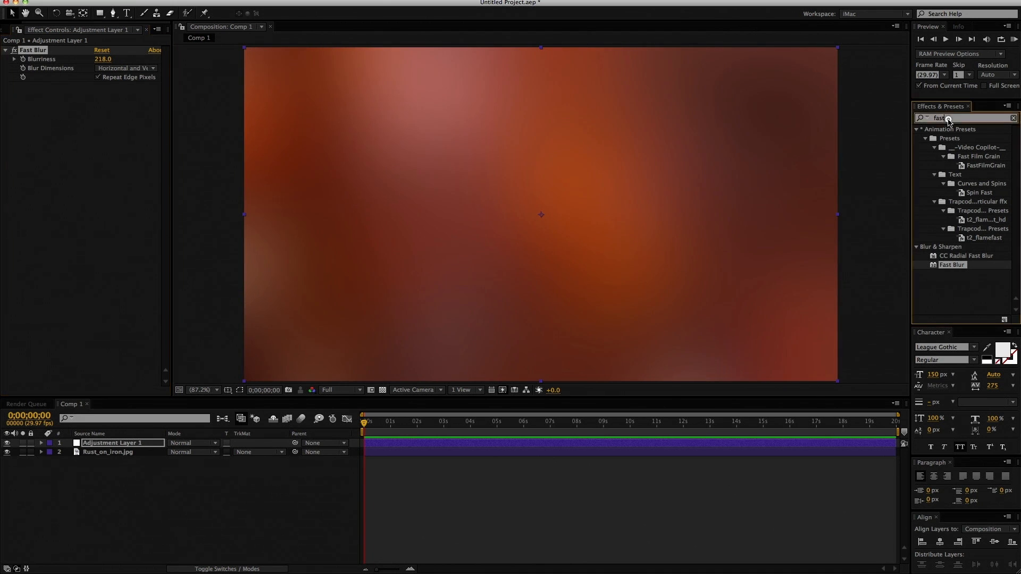
pyautogui.write('tint')
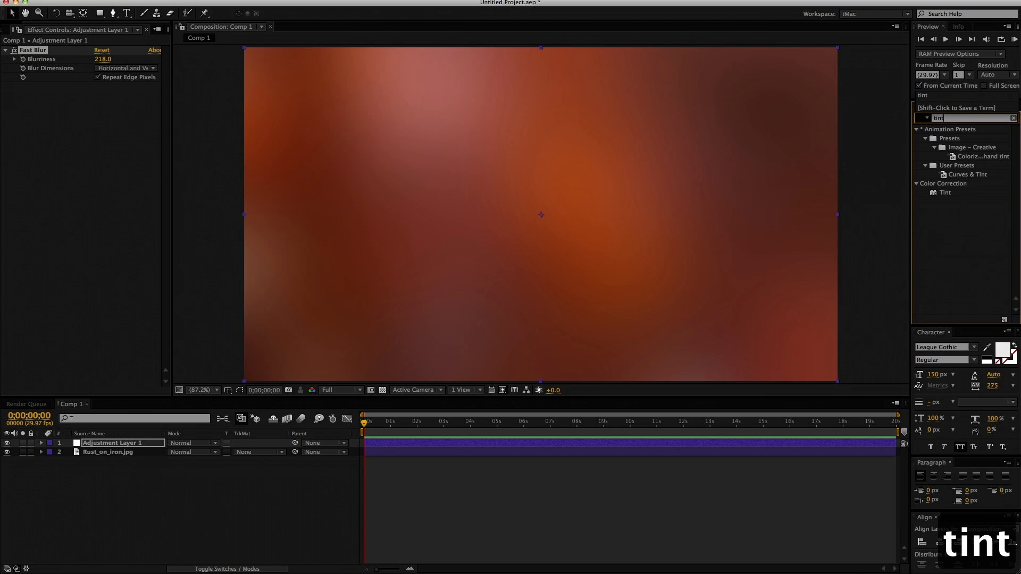
pyautogui.moveTo(945, 193); pyautogui.dragTo(107, 122)
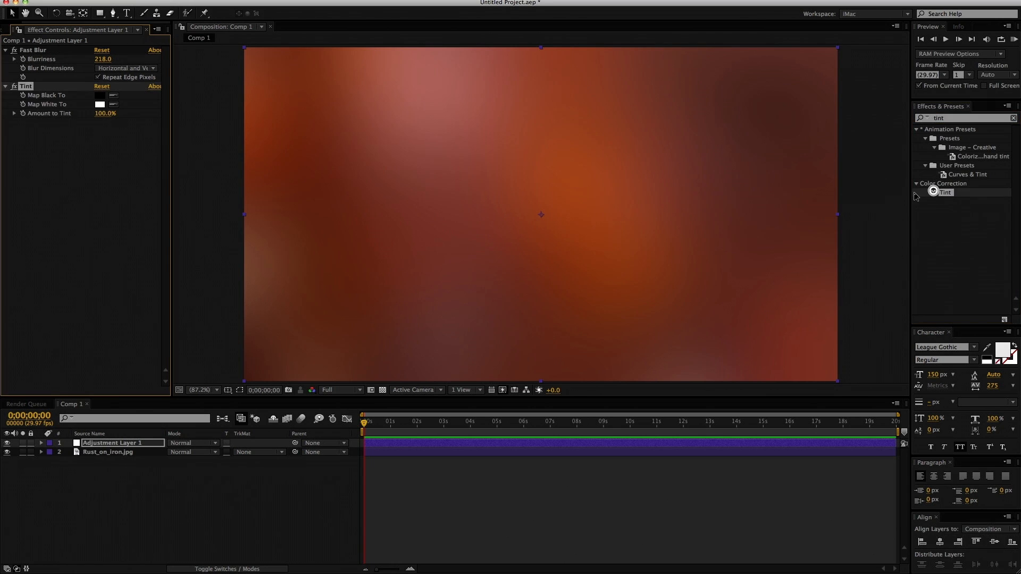
pyautogui.click(105, 114)
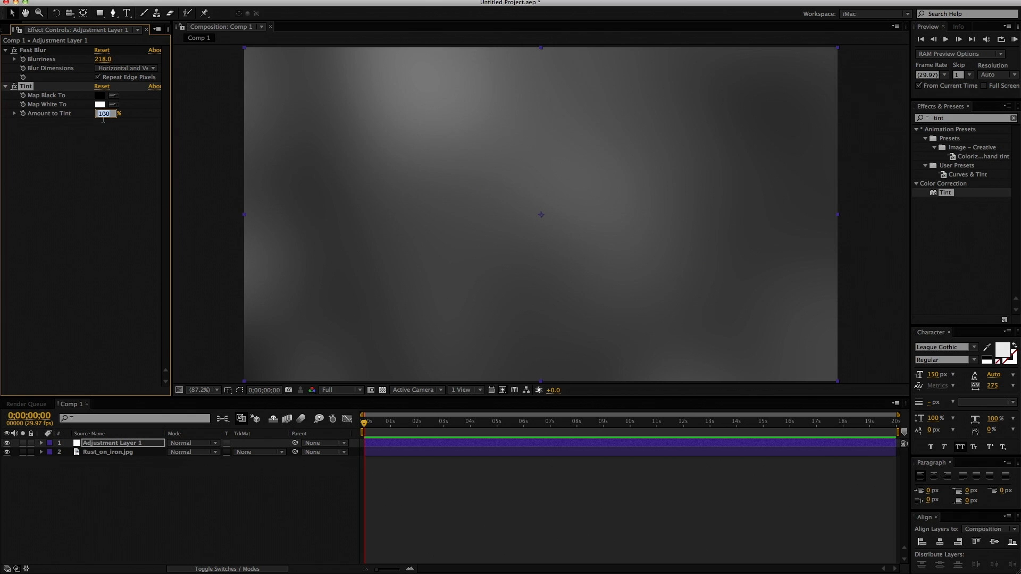
pyautogui.write('50')
pyautogui.press('Return')
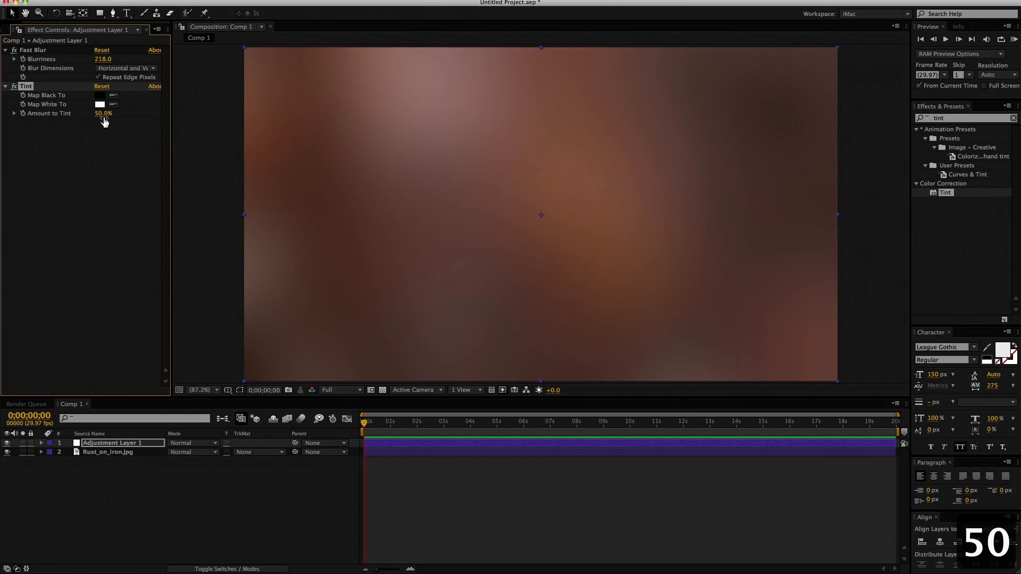
# Step: Reduce the adjustment layer's Amount to Tint to 25%
pyautogui.moveTo(101, 114); pyautogui.dragTo(82, 114)
pyautogui.click(97, 114)
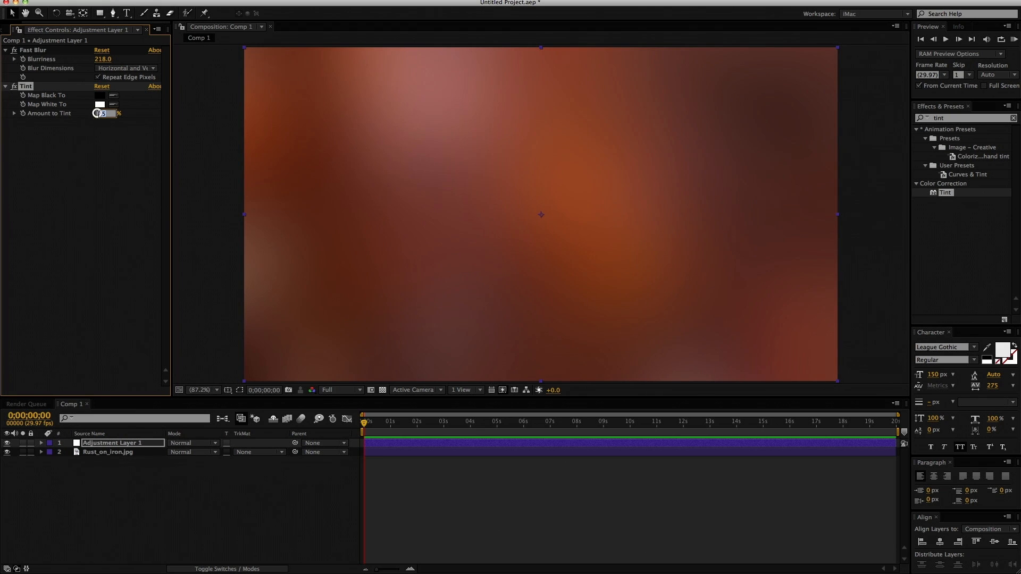
pyautogui.write('25')
pyautogui.press('Return')
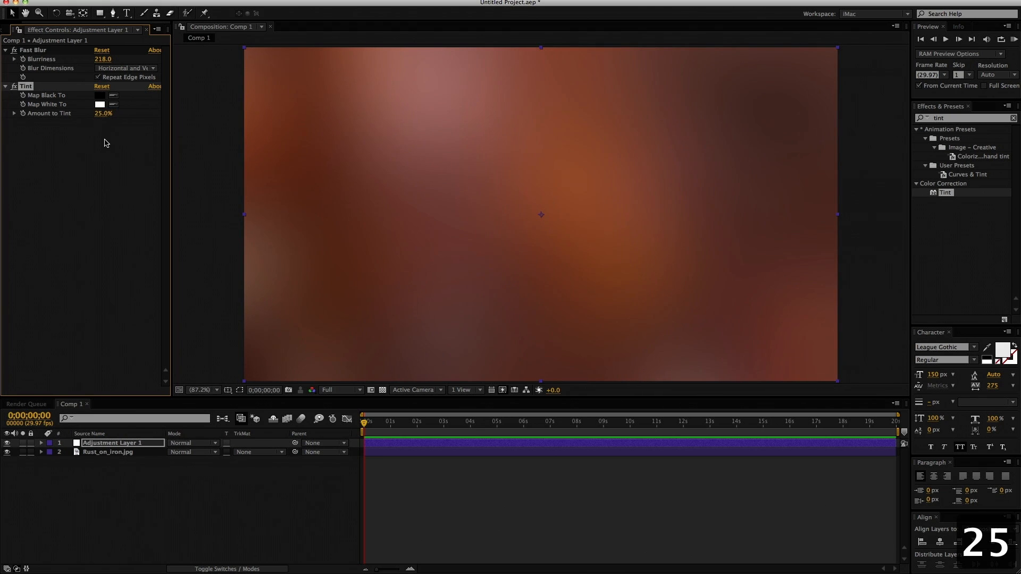
pyautogui.click(66, 129)
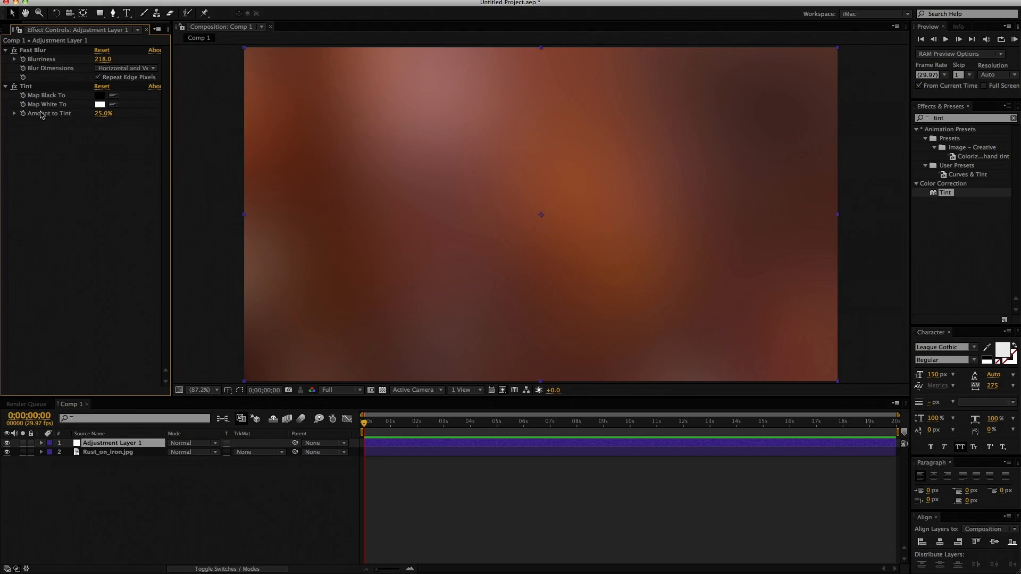
# Step: Insert a Curves effect between Fast Blur and Tint and bend the RGB curve downward to darken the background
pyautogui.click(959, 119)
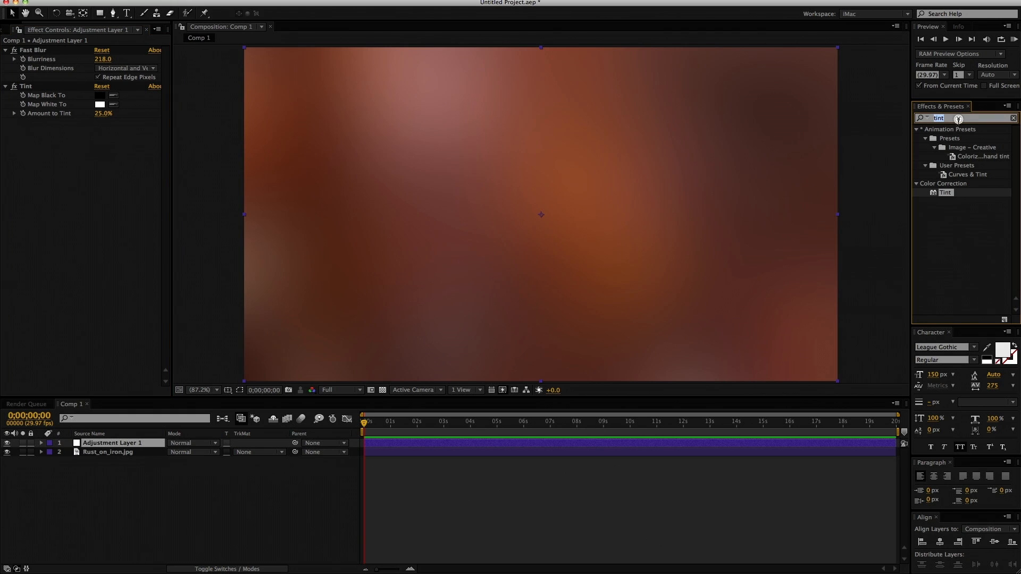
pyautogui.write('curv')
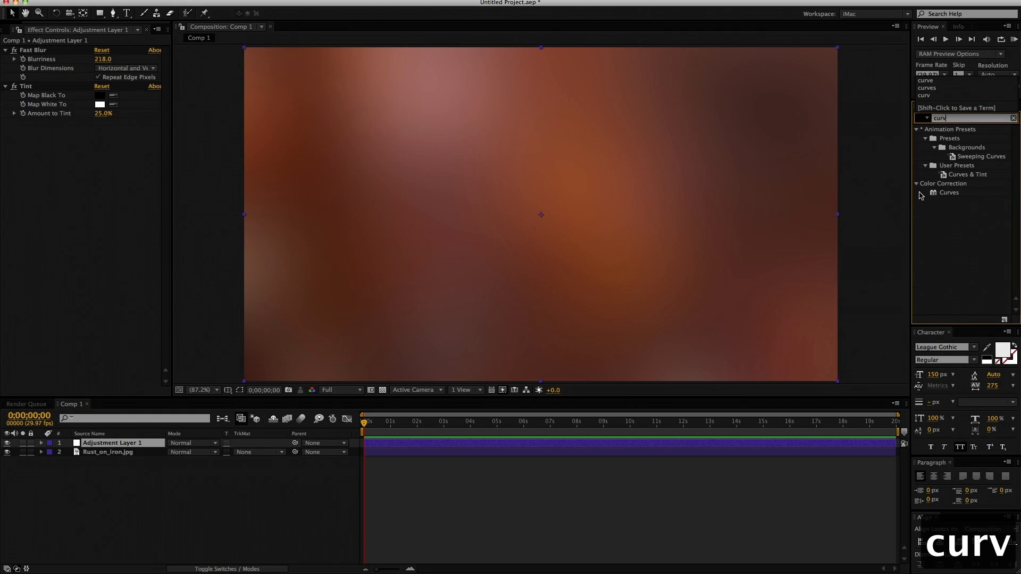
pyautogui.moveTo(933, 193); pyautogui.dragTo(36, 84)
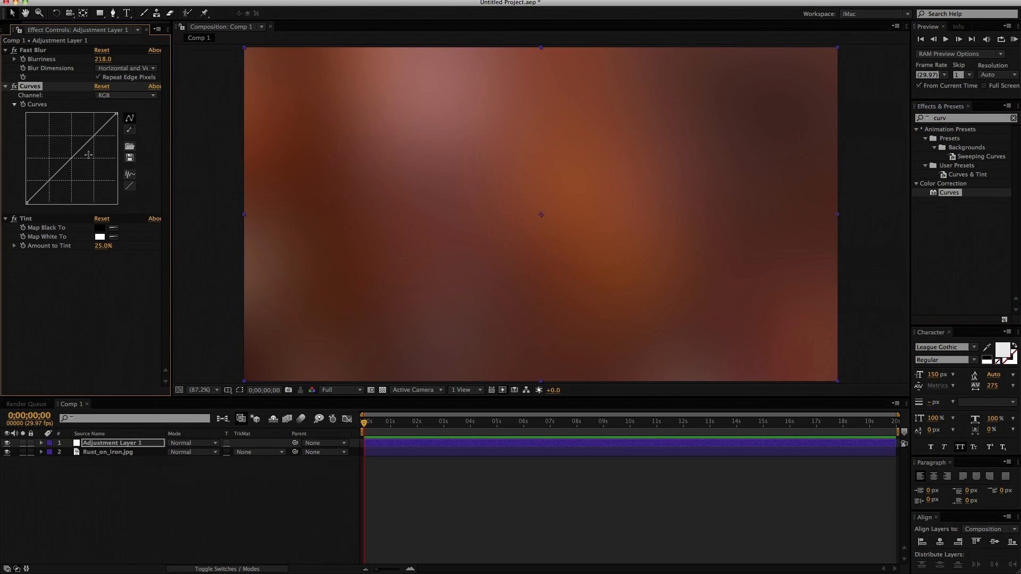
pyautogui.moveTo(84, 150); pyautogui.dragTo(92, 158)
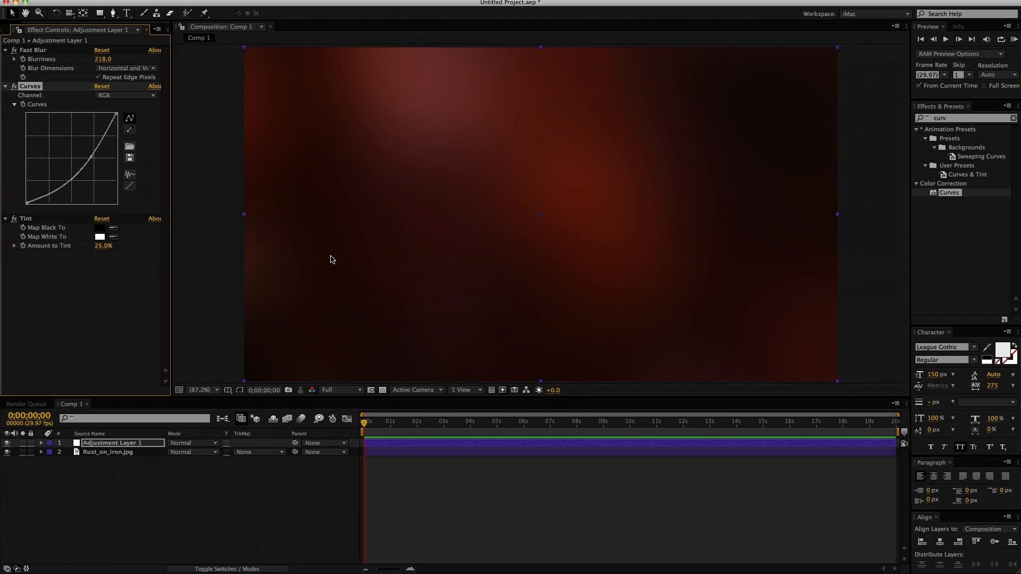
# Step: Add Scratched Metal.jpg above the adjustment layer and rotate it 90 degrees
pyautogui.click(2, 31)
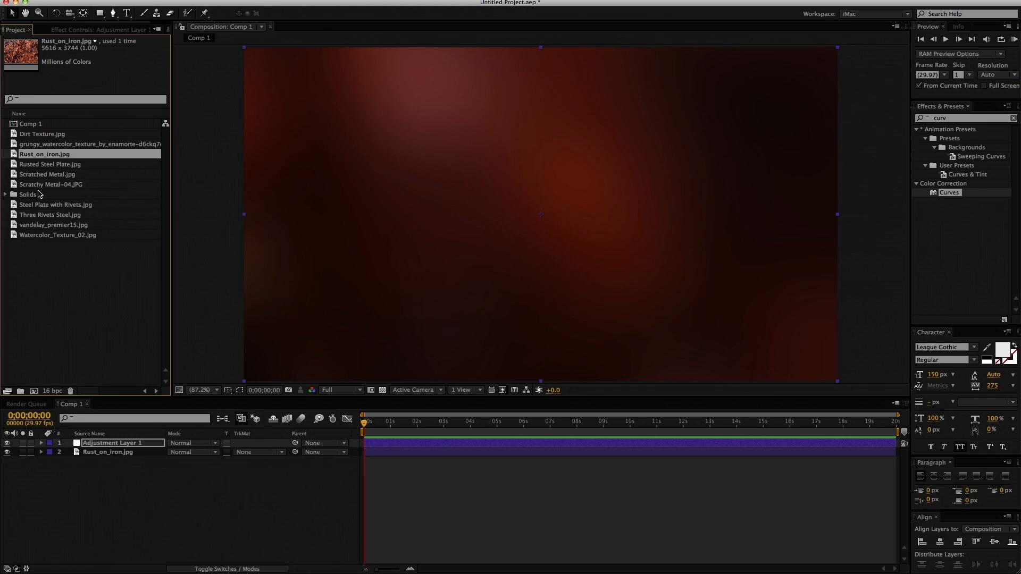
pyautogui.click(30, 177)
pyautogui.moveTo(16, 175); pyautogui.dragTo(118, 445)
pyautogui.press('r')
pyautogui.click(189, 452)
pyautogui.write('90')
pyautogui.press('Return')
# Step: Scale the Scratched Metal layer to 106% and reposition it to cover the whole frame
pyautogui.press('super+equal')
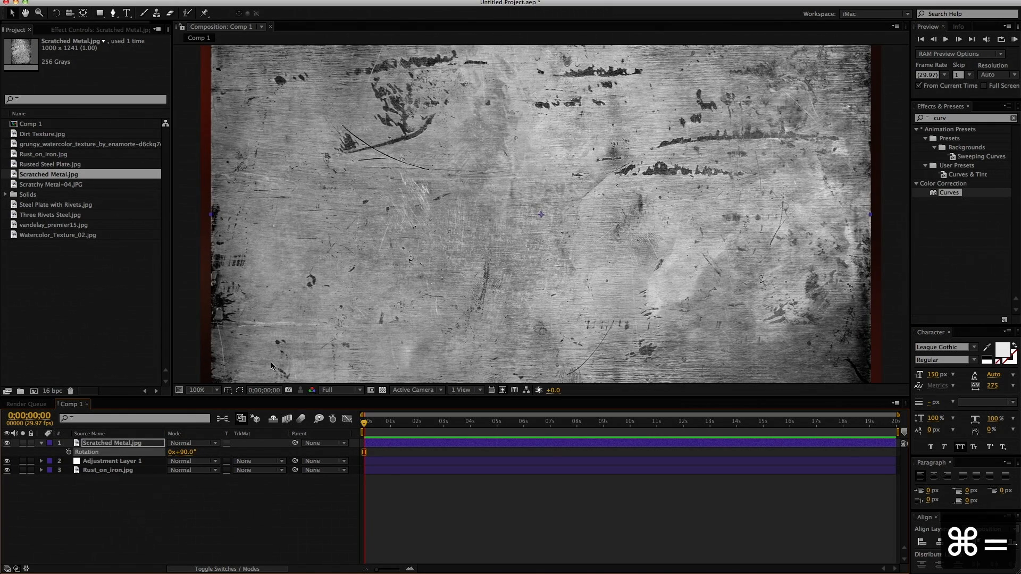
pyautogui.moveTo(181, 398); pyautogui.dragTo(177, 480)
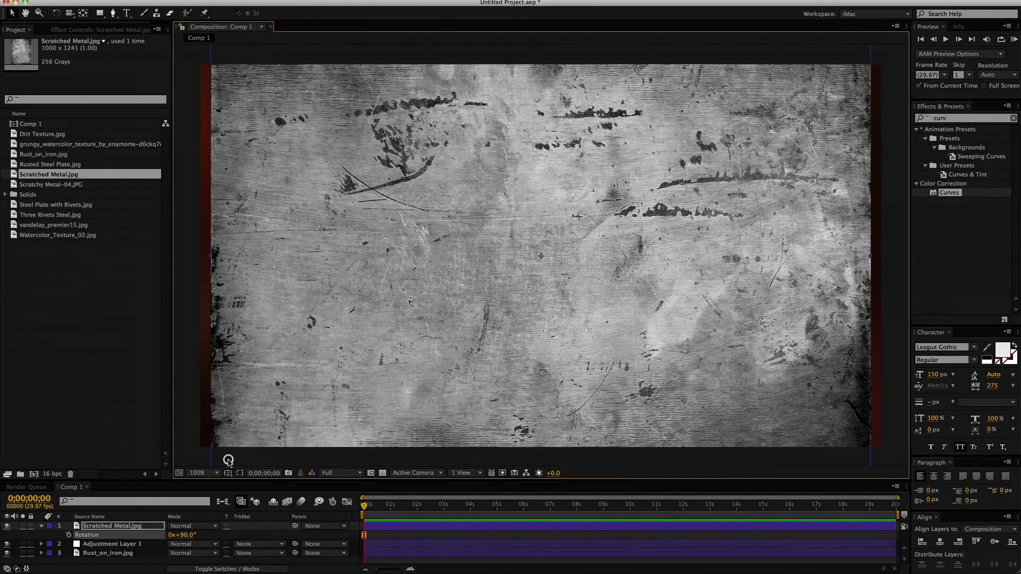
pyautogui.press('s')
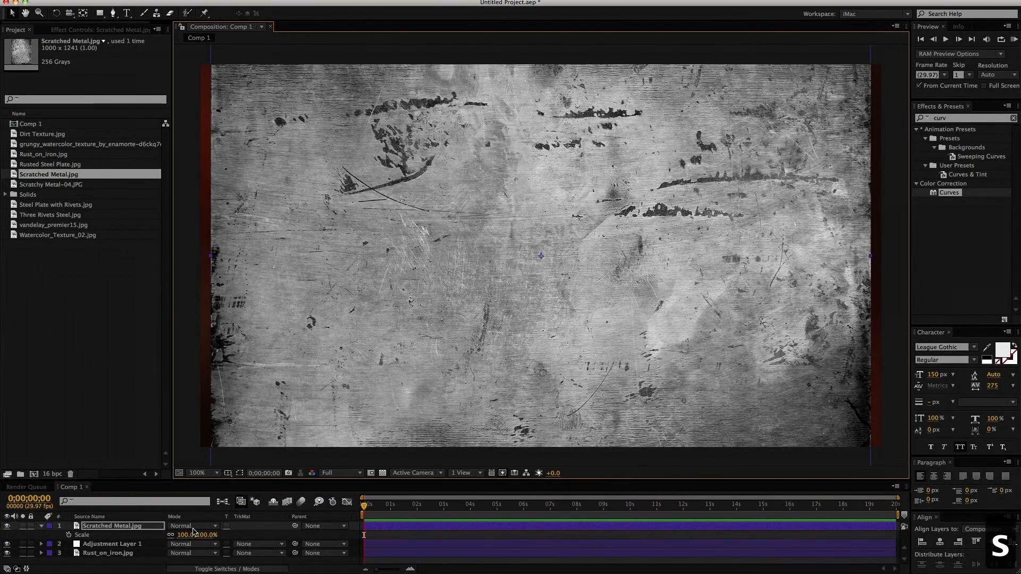
pyautogui.moveTo(201, 537); pyautogui.dragTo(203, 532)
pyautogui.moveTo(546, 371)
pyautogui.mouseDown()
pyautogui.moveTo(546, 413)
pyautogui.moveTo(549, 299)
pyautogui.moveTo(563, 364)
pyautogui.moveTo(545, 392)
pyautogui.moveTo(549, 359)
pyautogui.mouseUp()
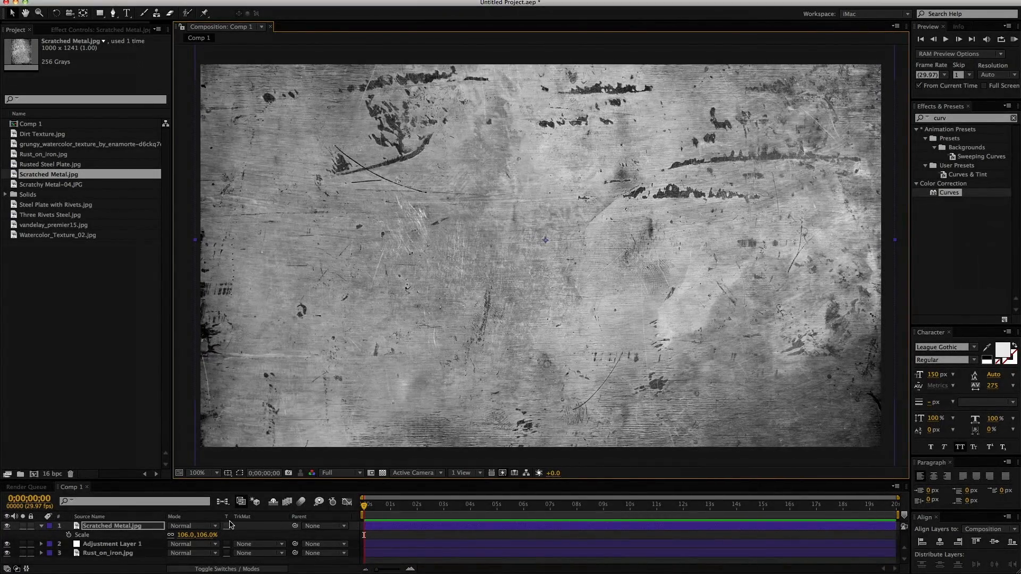
# Step: Set the Scratched Metal layer's blending mode to Soft Light and collapse its properties
pyautogui.click(196, 527)
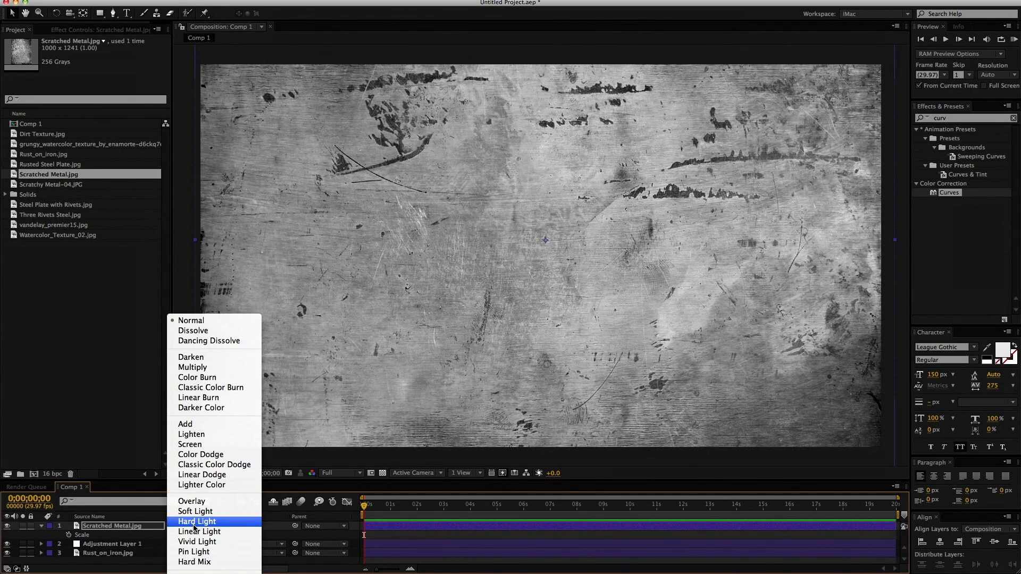
pyautogui.click(195, 511)
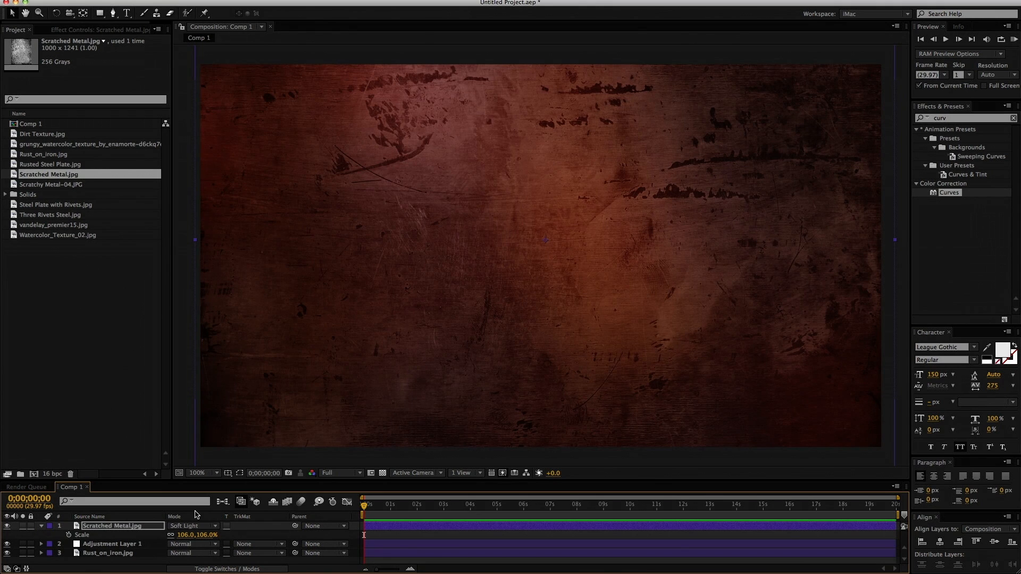
pyautogui.click(42, 527)
# Step: Rename the adjustment layer above Rust_on_iron.jpg as Blur and Tint
pyautogui.click(100, 535)
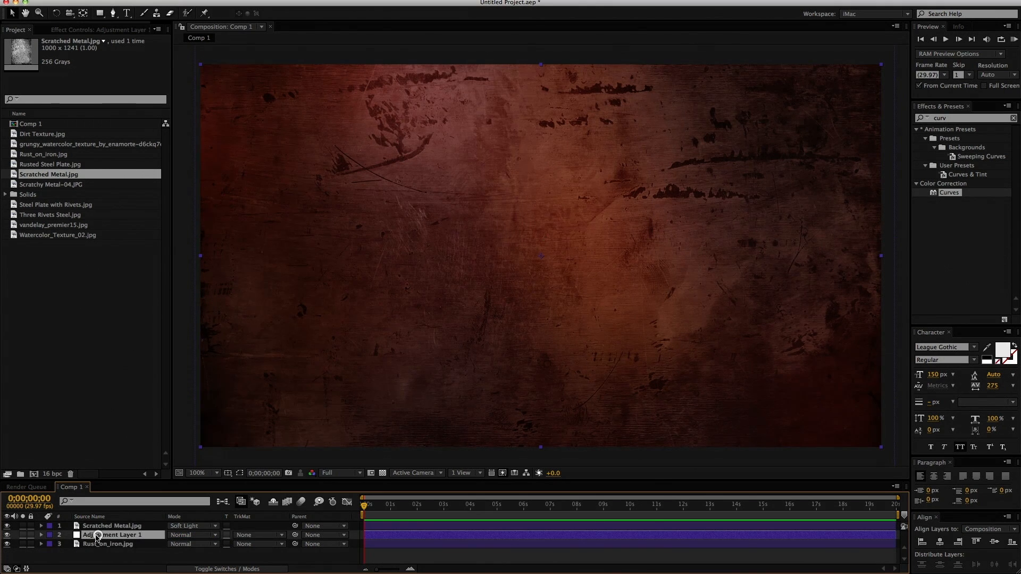
pyautogui.press('Return')
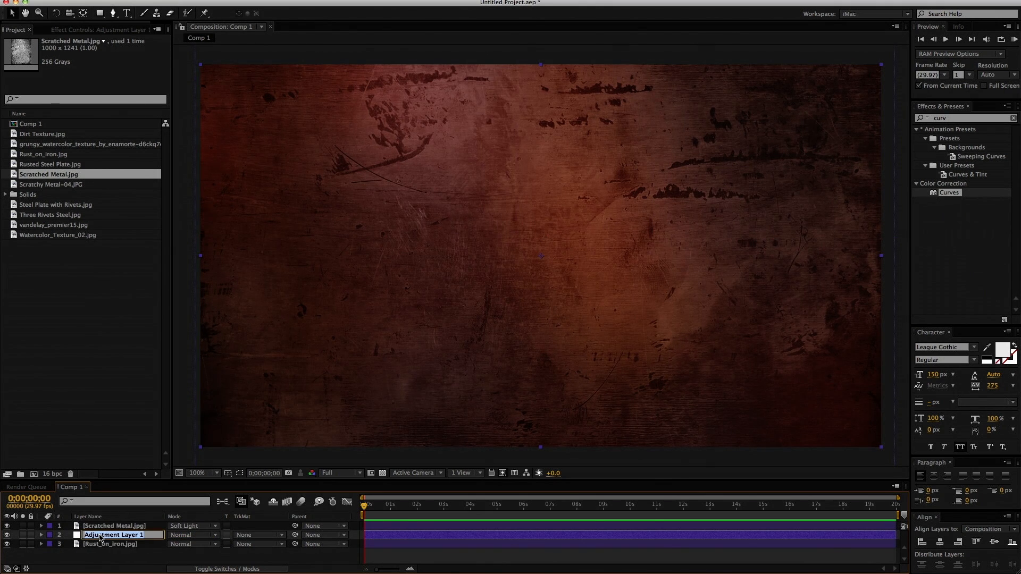
pyautogui.write('Blur and')
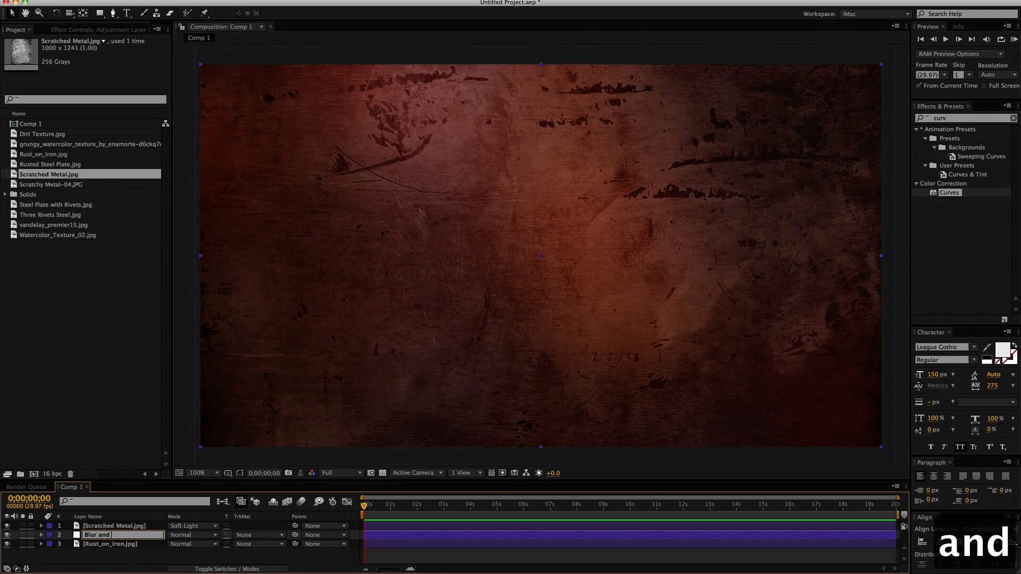
pyautogui.write(' Tint')
pyautogui.press('Return')
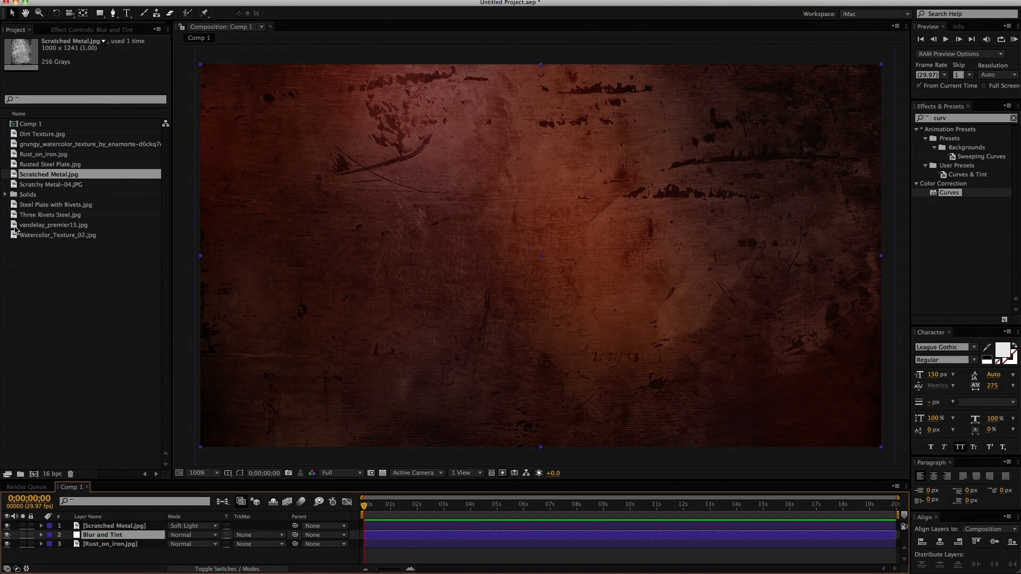
# Step: Add Scratchy Metal-04.JPG as the uppermost layer and set its blending mode to Color Dodge
pyautogui.moveTo(12, 185); pyautogui.dragTo(100, 523)
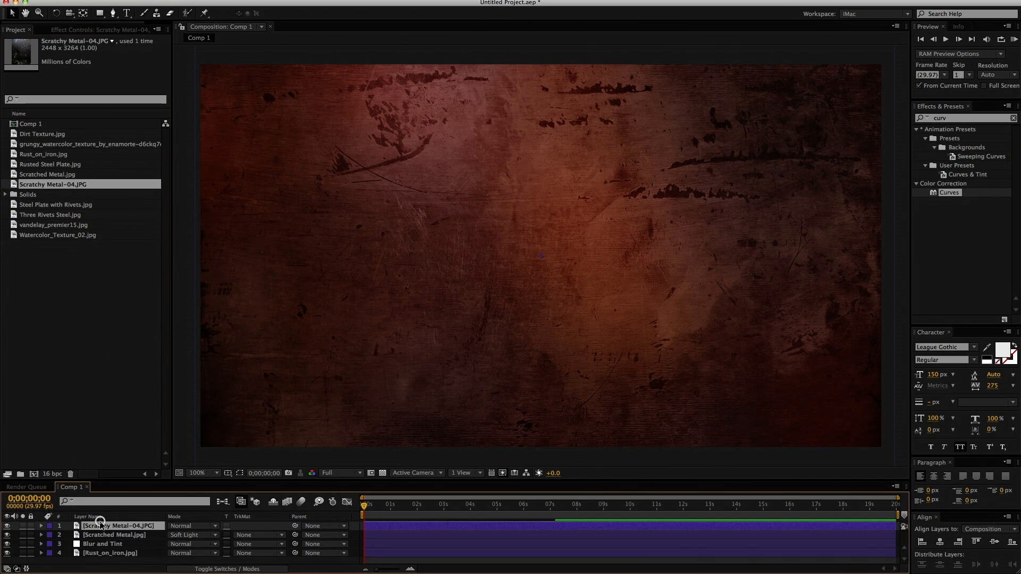
pyautogui.click(187, 527)
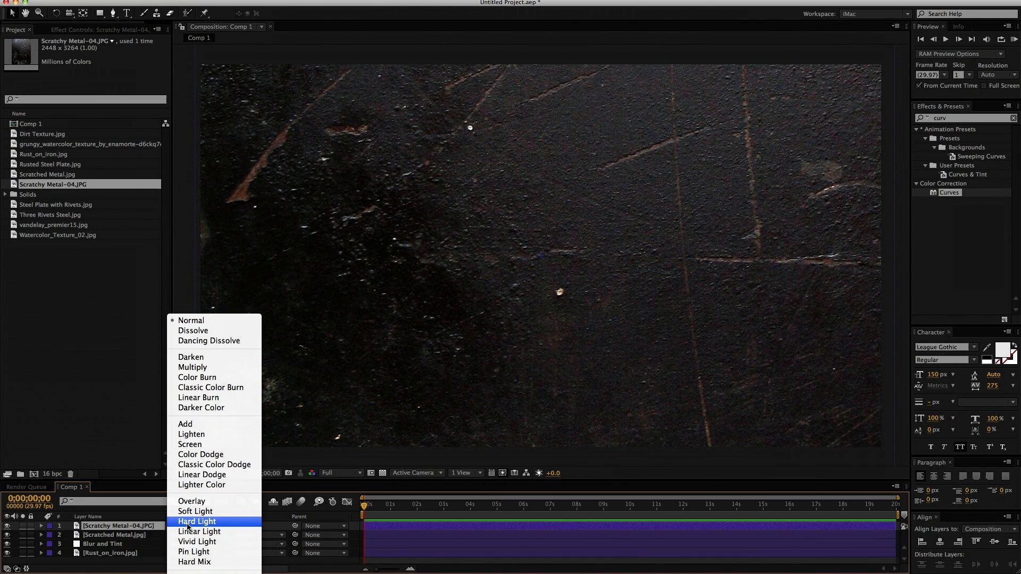
pyautogui.click(191, 455)
# Step: Scale the Scratchy Metal-04 layer to 63% and move it down in the frame so its scratches cross the centre
pyautogui.press('s')
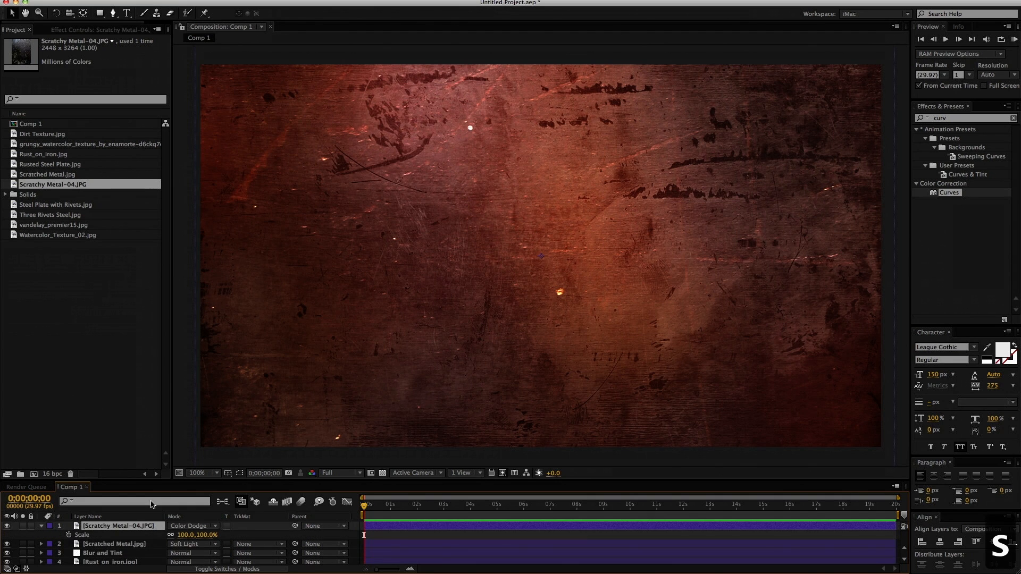
pyautogui.moveTo(208, 537); pyautogui.dragTo(187, 534)
pyautogui.moveTo(536, 318)
pyautogui.mouseDown()
pyautogui.moveTo(541, 477)
pyautogui.moveTo(542, 465)
pyautogui.mouseUp()
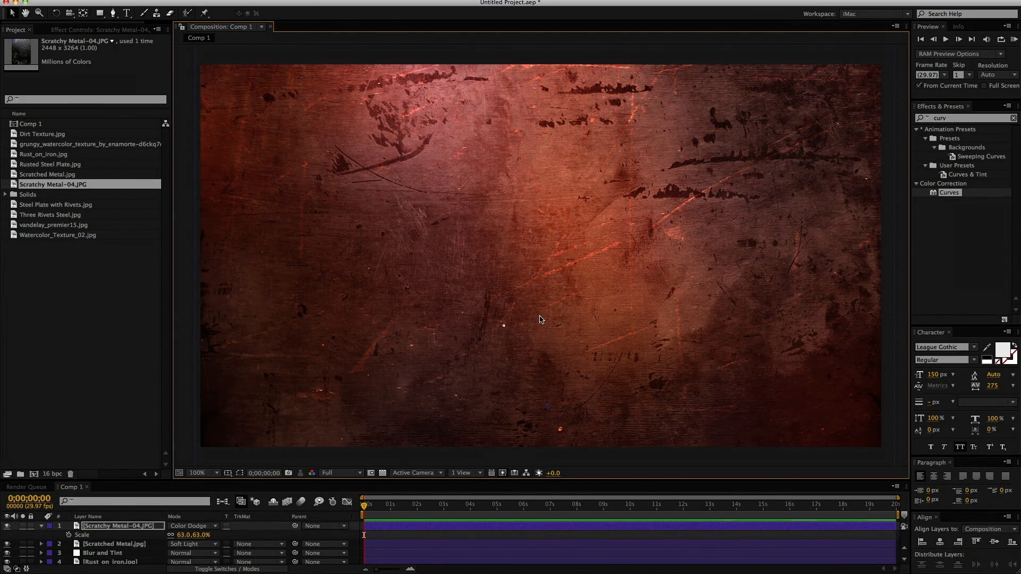
pyautogui.click(453, 534)
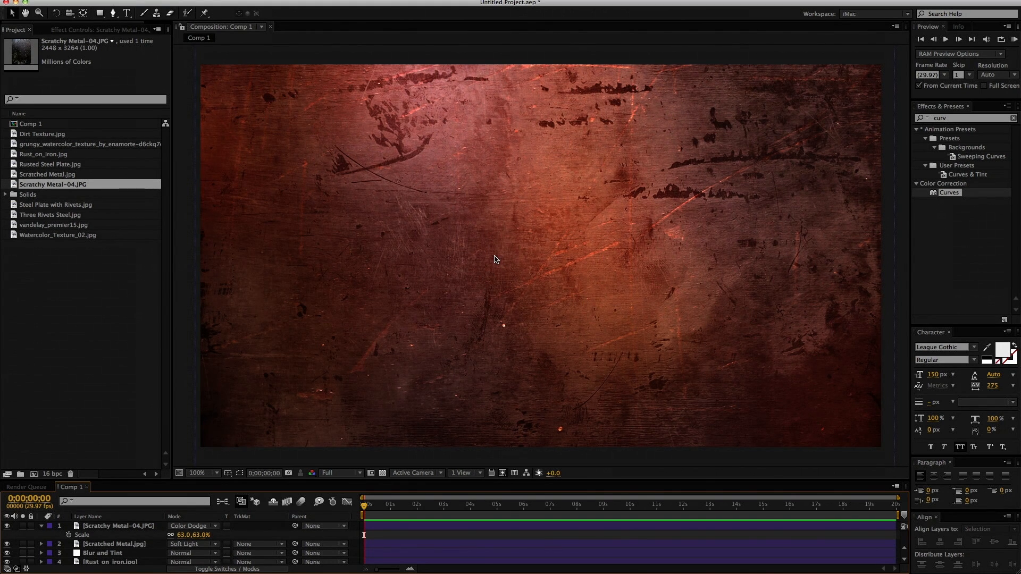
# Step: Add Rusted Steel Plate.jpg above all layers and set its blending mode to Soft Light
pyautogui.moveTo(33, 165); pyautogui.dragTo(133, 522)
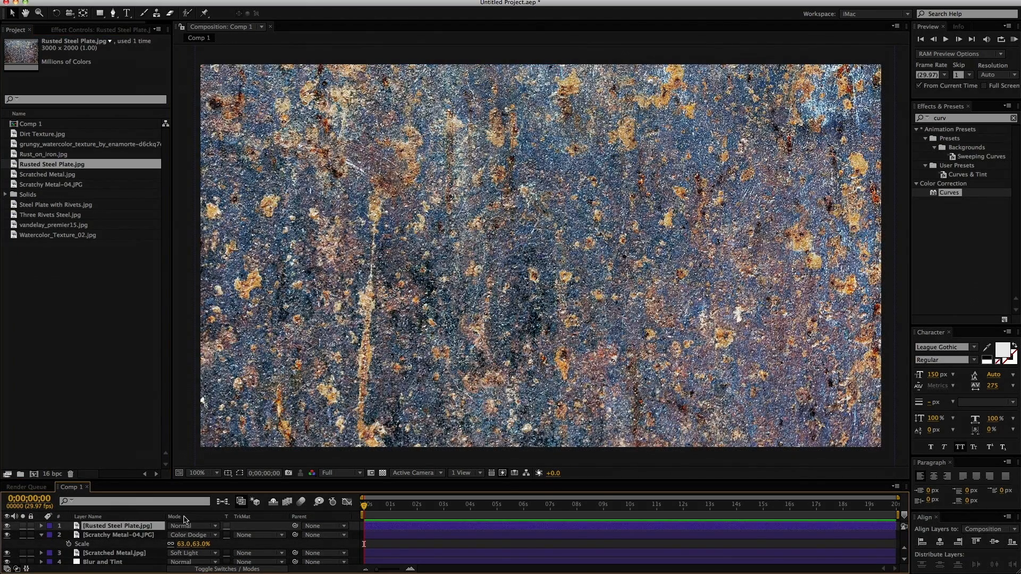
pyautogui.click(185, 527)
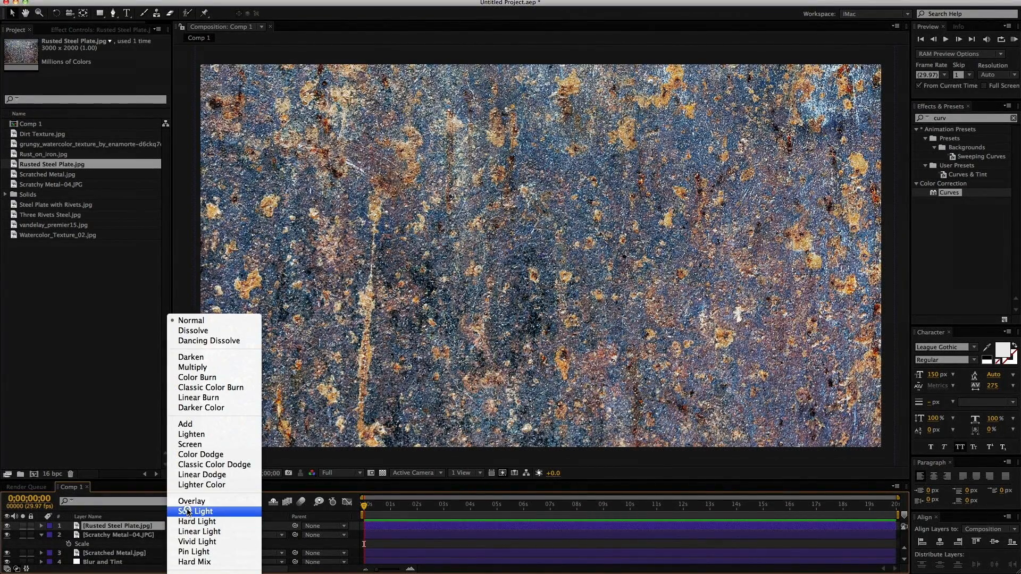
pyautogui.click(187, 512)
# Step: Scale the Rusted Steel Plate layer to 65%, then try a different position for it and undo that move
pyautogui.press('s')
pyautogui.moveTo(207, 536); pyautogui.dragTo(190, 535)
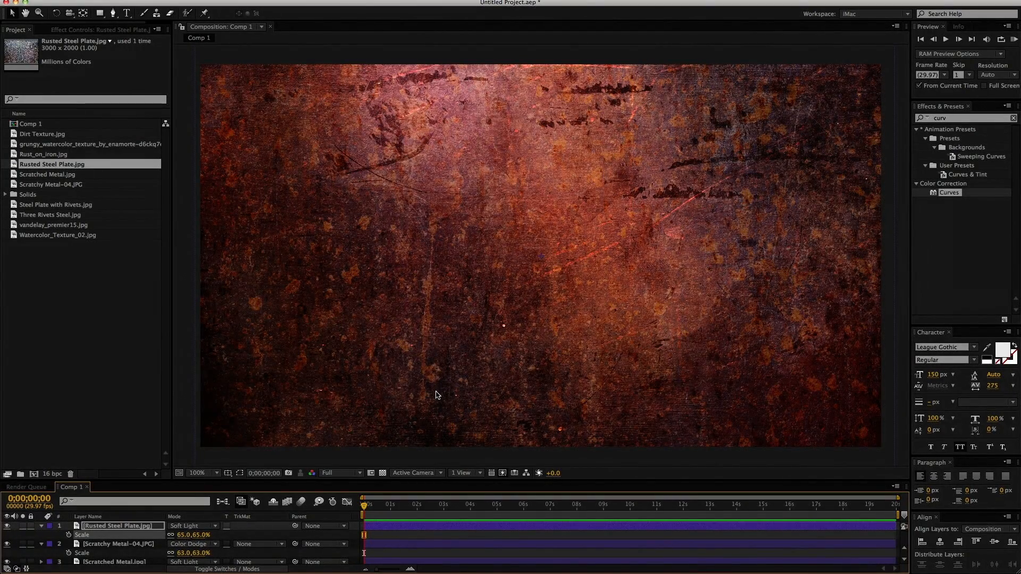
pyautogui.moveTo(455, 303); pyautogui.dragTo(460, 272)
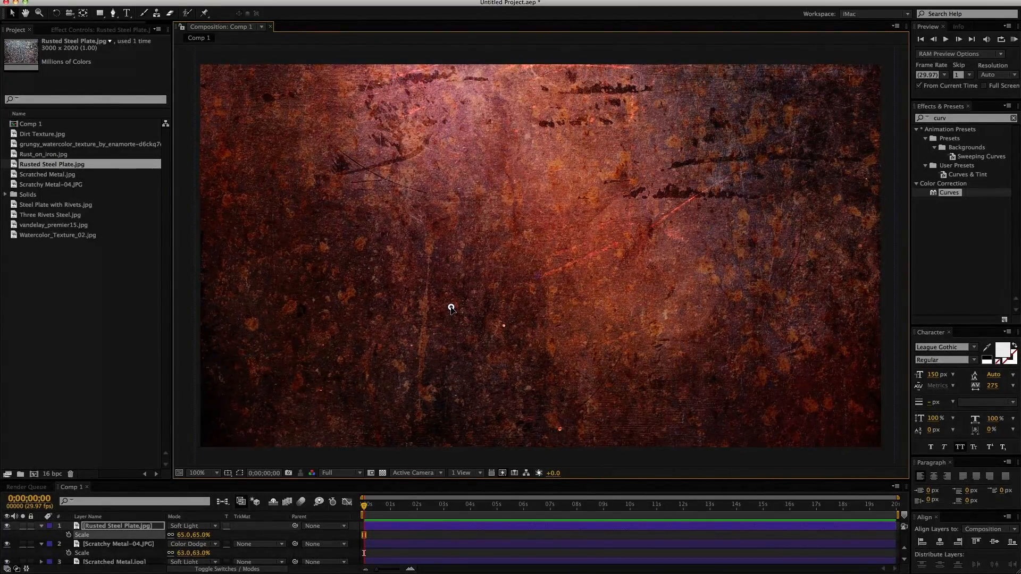
pyautogui.press('super+z')
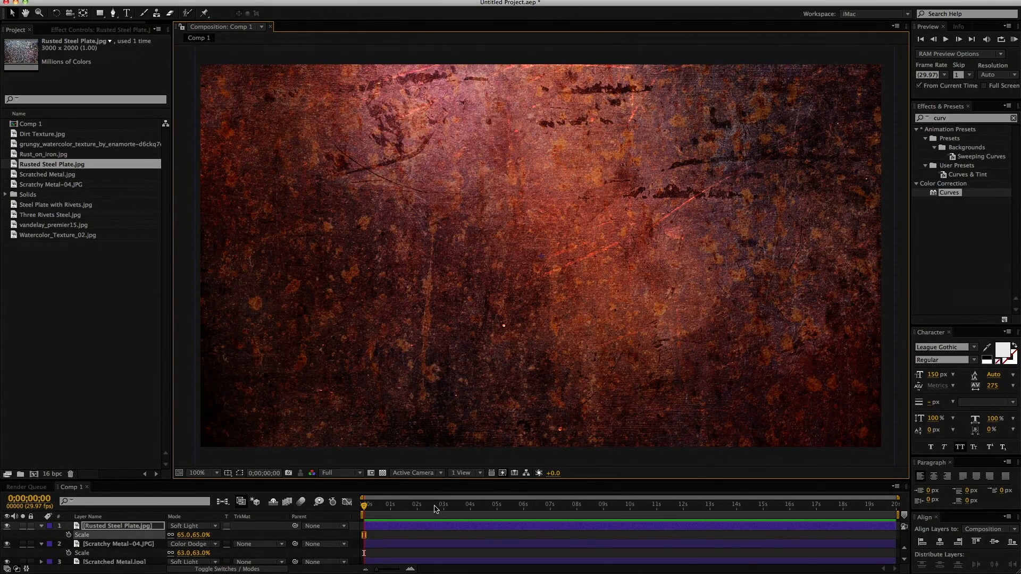
# Step: Collapse the open layer properties and enlarge the timeline area to show all five layers
pyautogui.press('u')
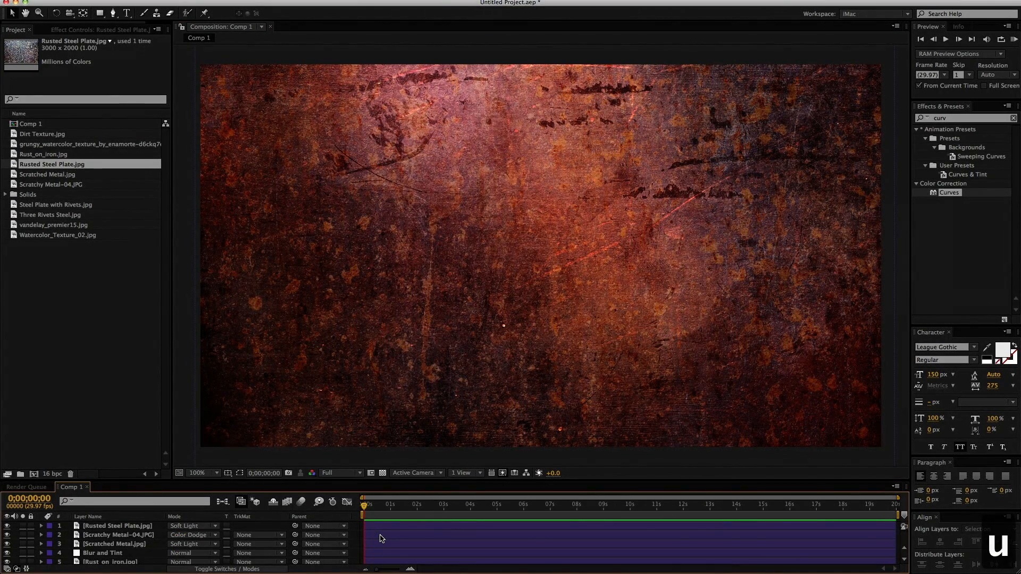
pyautogui.moveTo(321, 479); pyautogui.dragTo(321, 451)
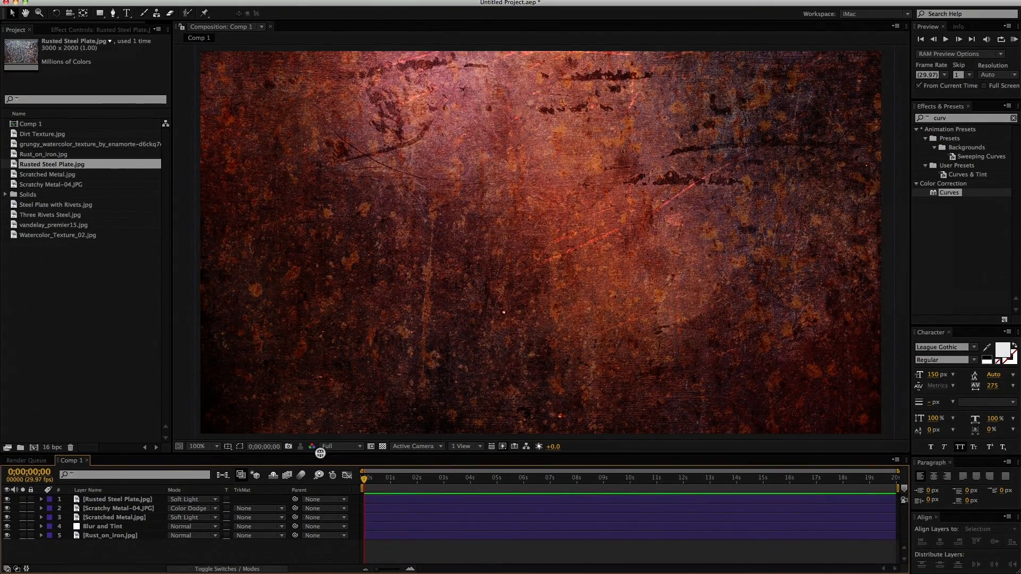
pyautogui.click(124, 344)
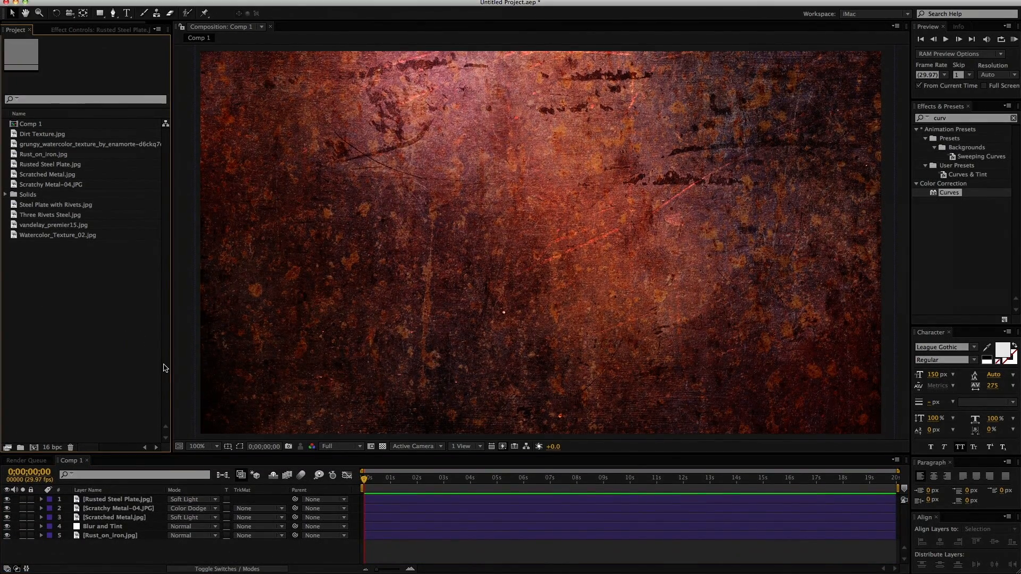
# Step: Save the project as Tutorial in the Mad Max folder
pyautogui.press('super+s')
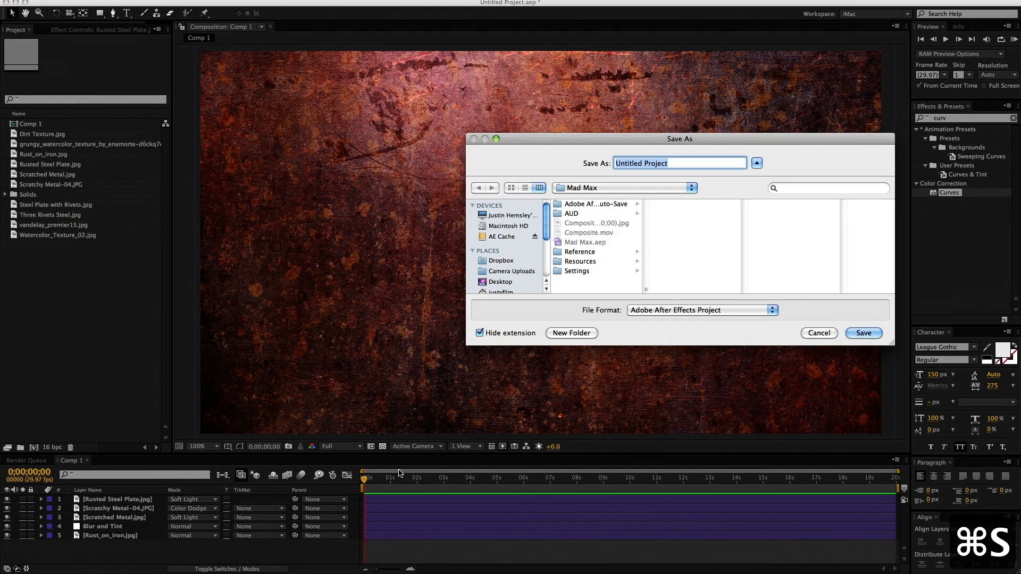
pyautogui.write('T')
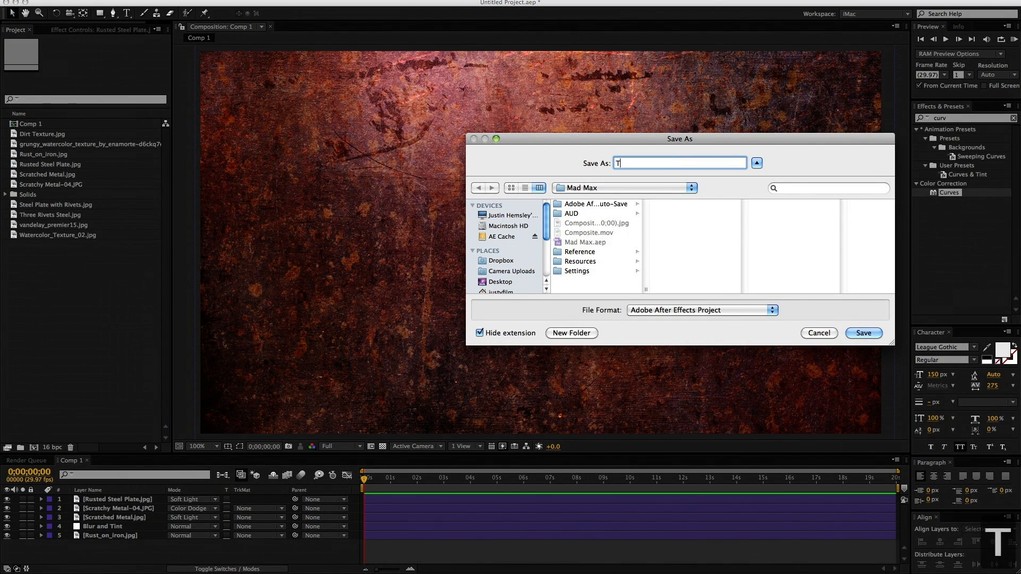
pyautogui.write('utorial')
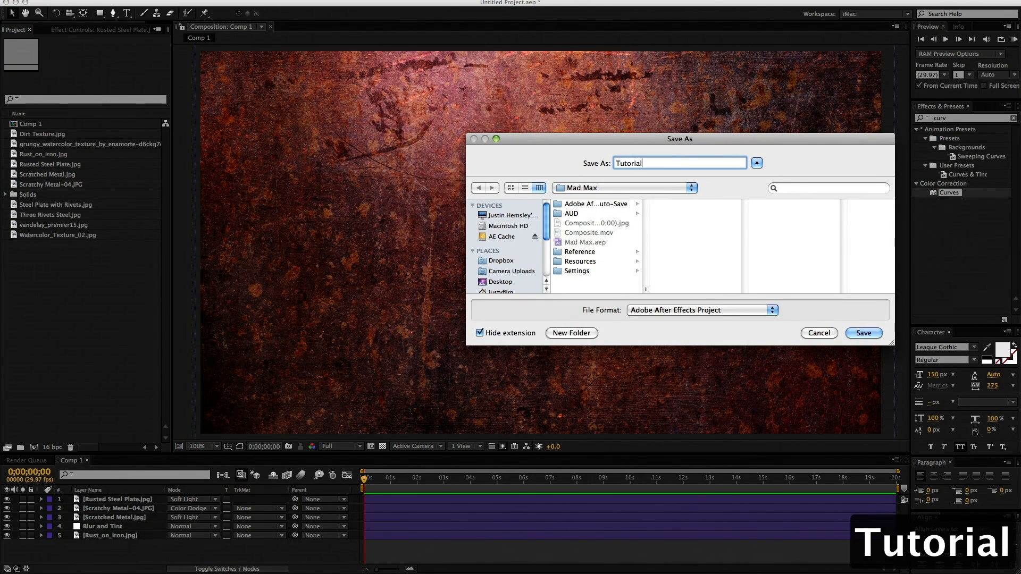
pyautogui.press('Return')
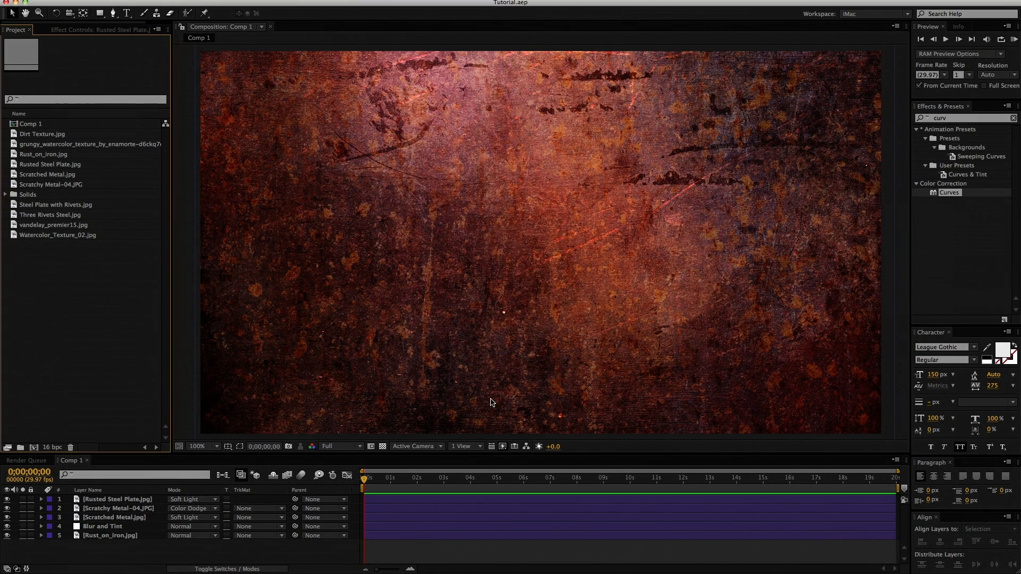
# Step: Add a new adjustment layer above all layers with the Photo Filter effect and name it Warm
pyautogui.click(470, 544)
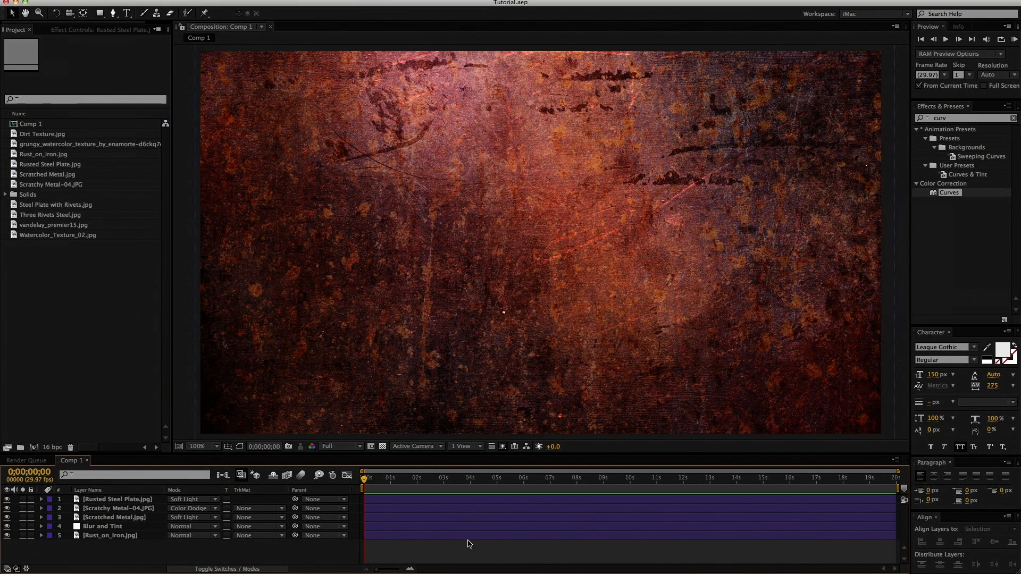
pyautogui.hotkey('ctrl', 'alt', 'y')
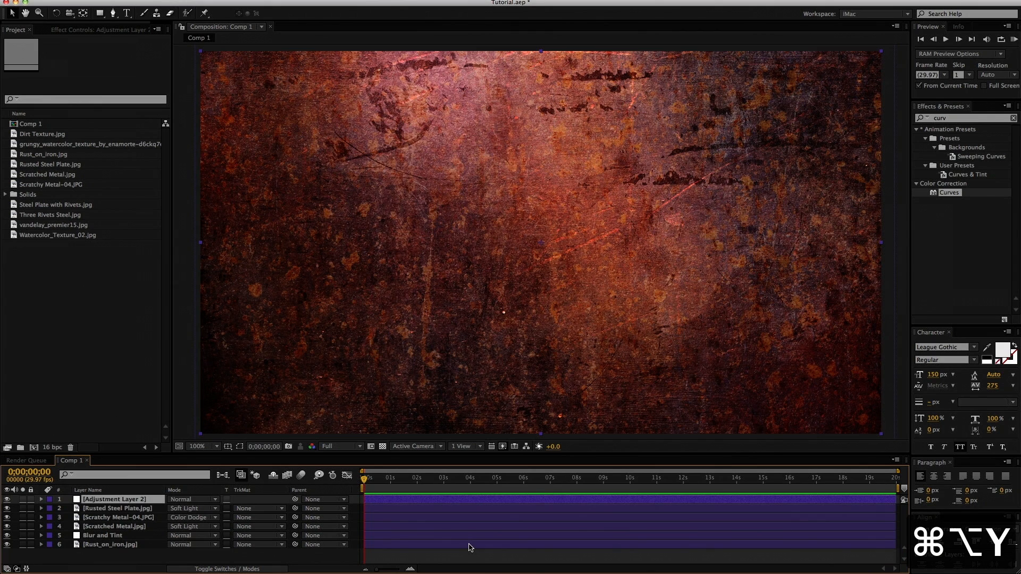
pyautogui.doubleClick(947, 118)
pyautogui.press('BackSpace')
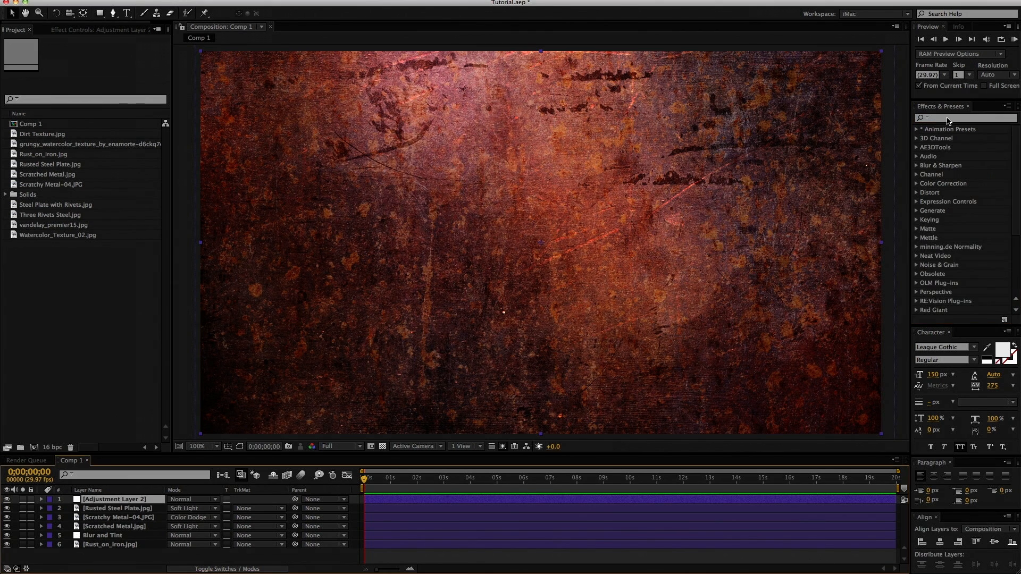
pyautogui.write('pho')
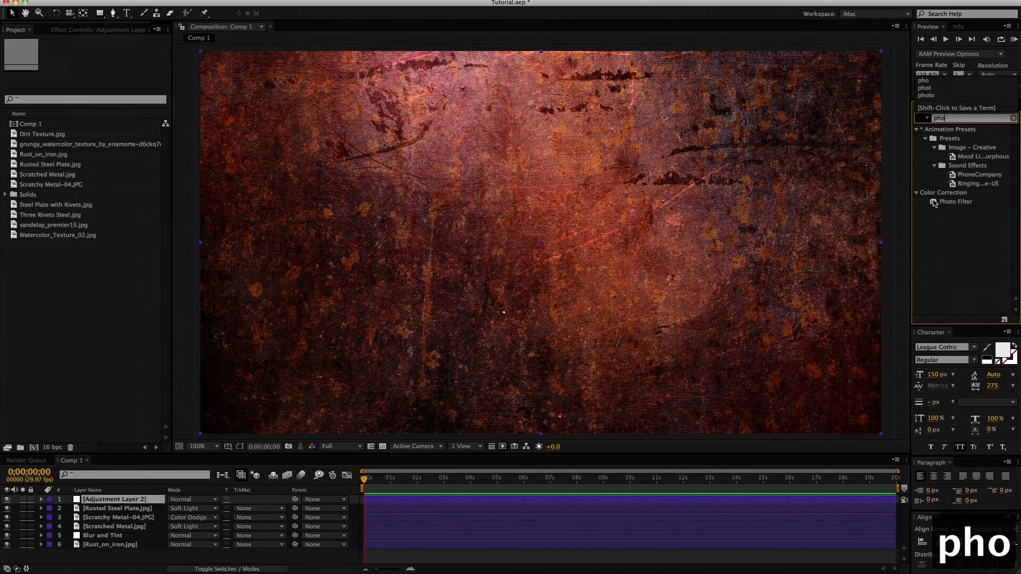
pyautogui.doubleClick(936, 201)
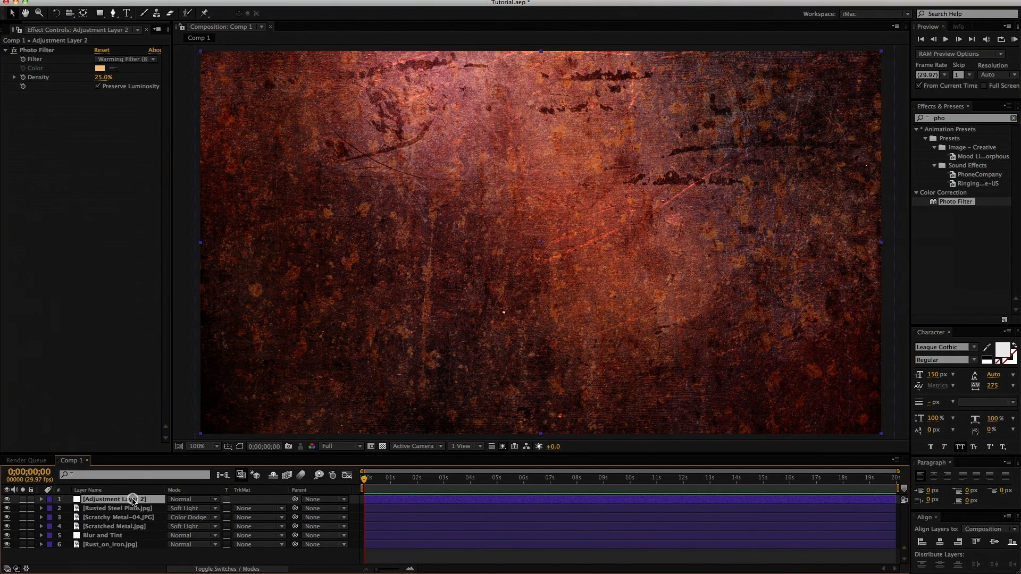
pyautogui.press('Return')
pyautogui.write('Warm')
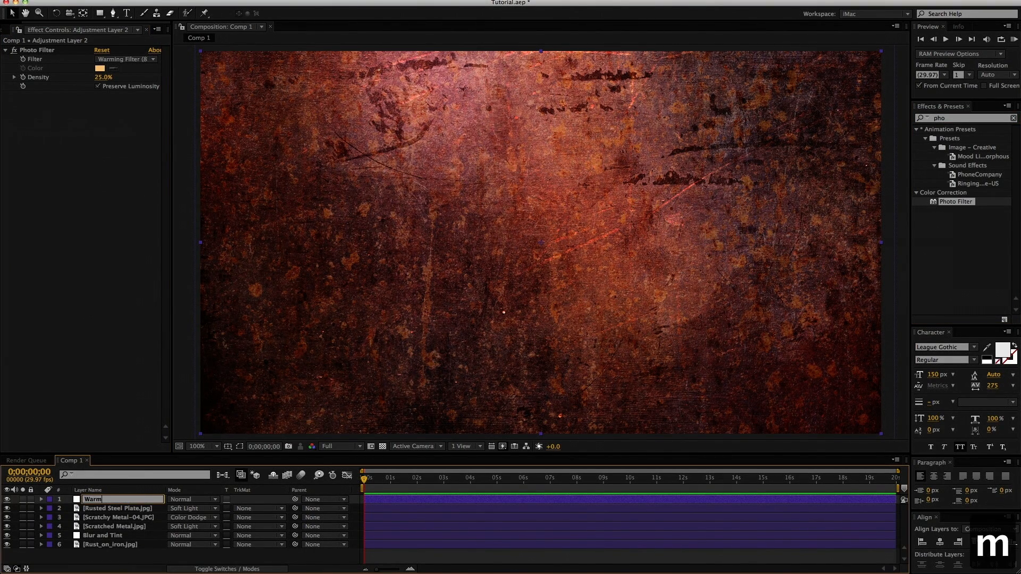
# Step: Create another adjustment layer above Warm and apply the Fast Blur effect to it
pyautogui.hotkey('ctrl', 'alt', 'y')
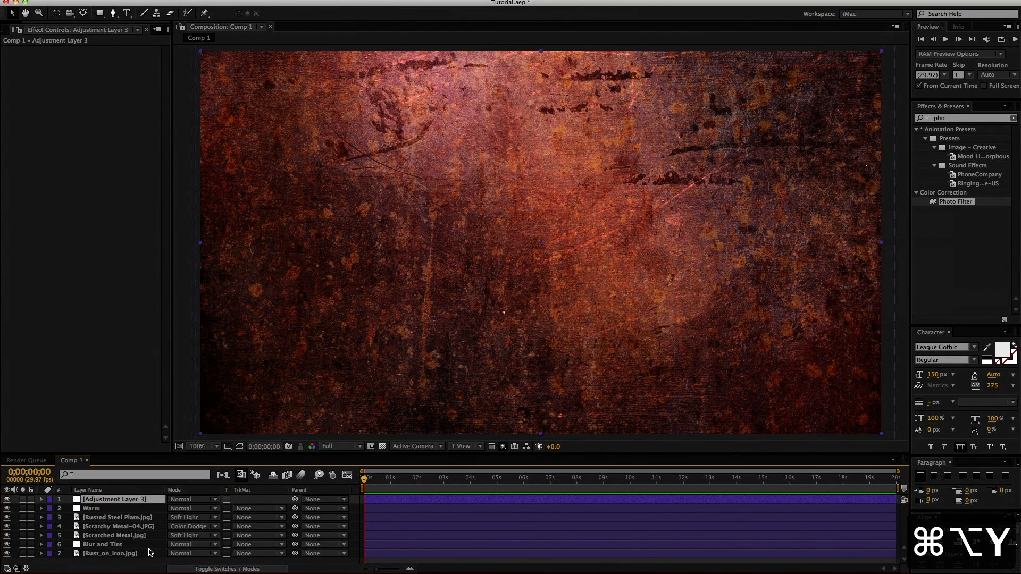
pyautogui.click(969, 118)
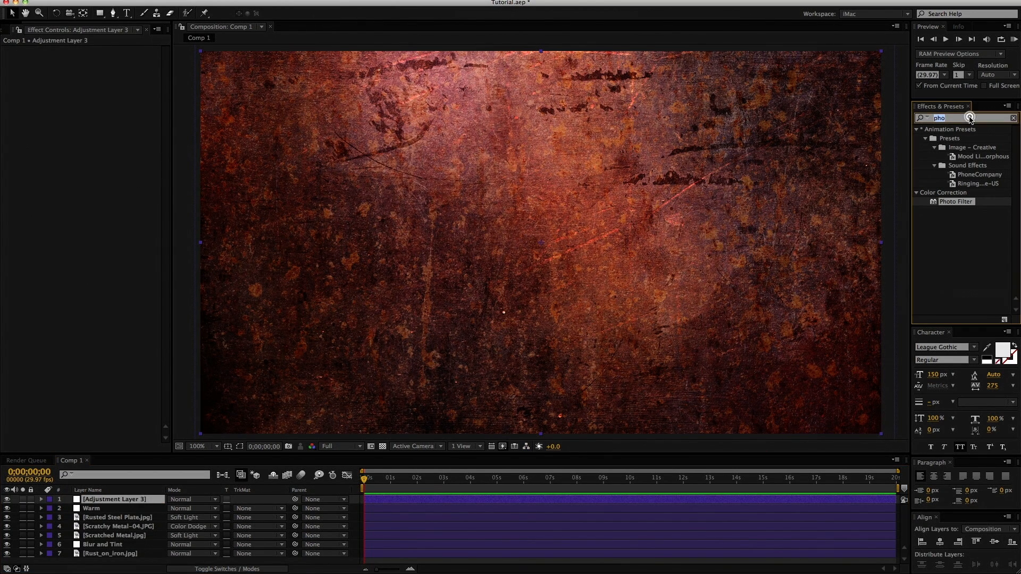
pyautogui.write('fast')
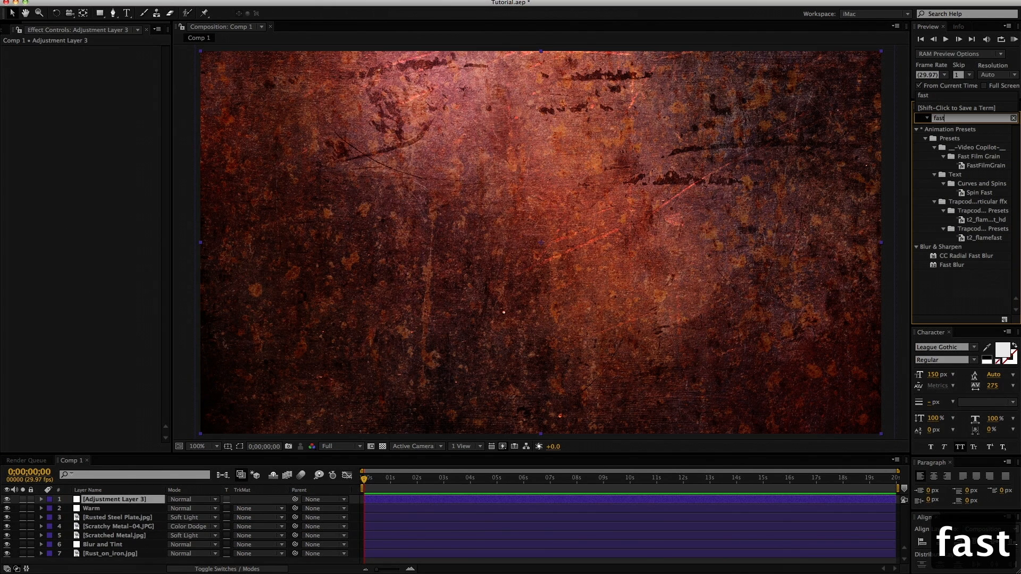
pyautogui.doubleClick(951, 265)
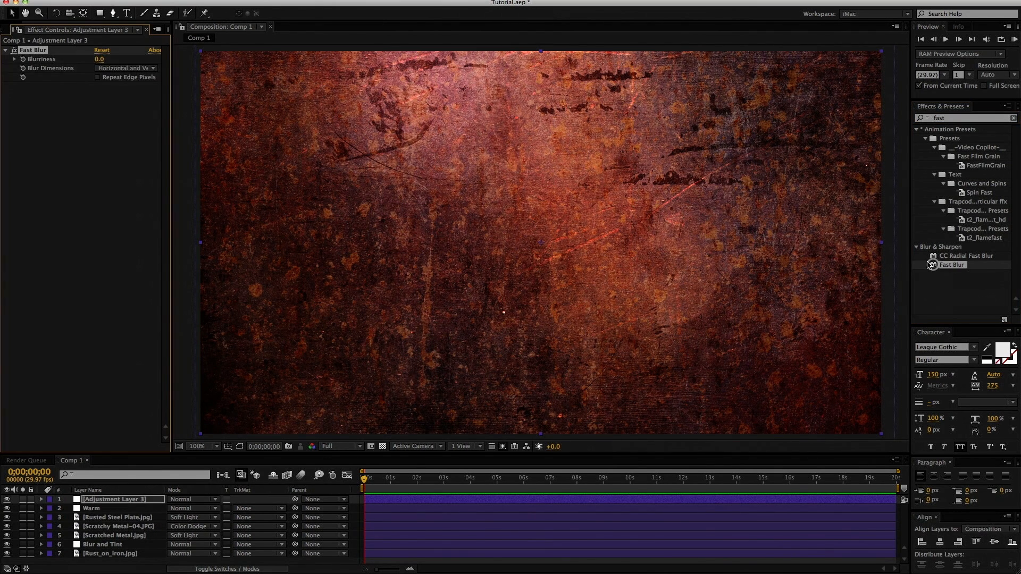
# Step: Add a full-frame rectangular mask to the Fast Blur adjustment layer, set it to Subtract and reveal all its mask properties
pyautogui.doubleClick(100, 14)
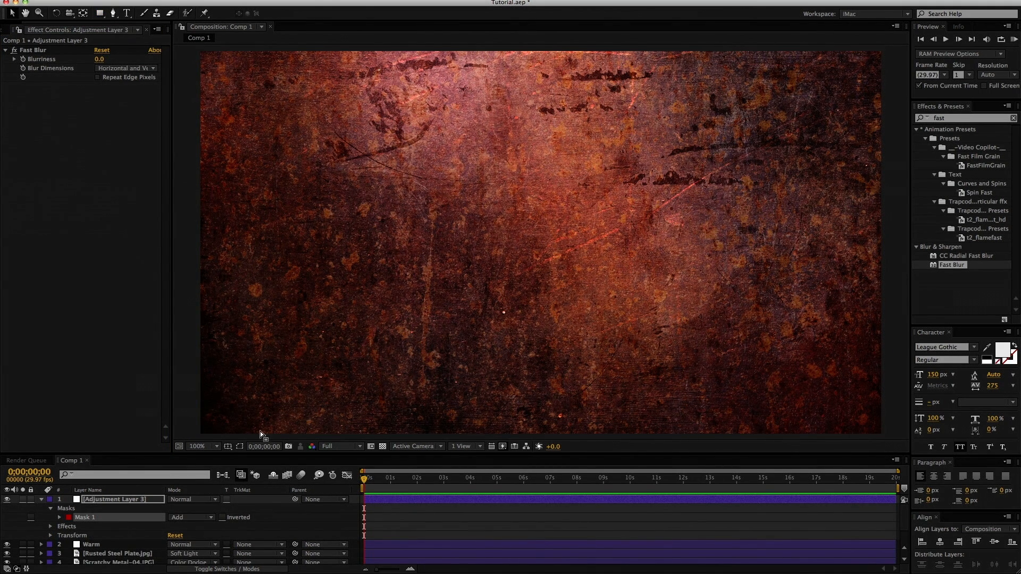
pyautogui.click(240, 446)
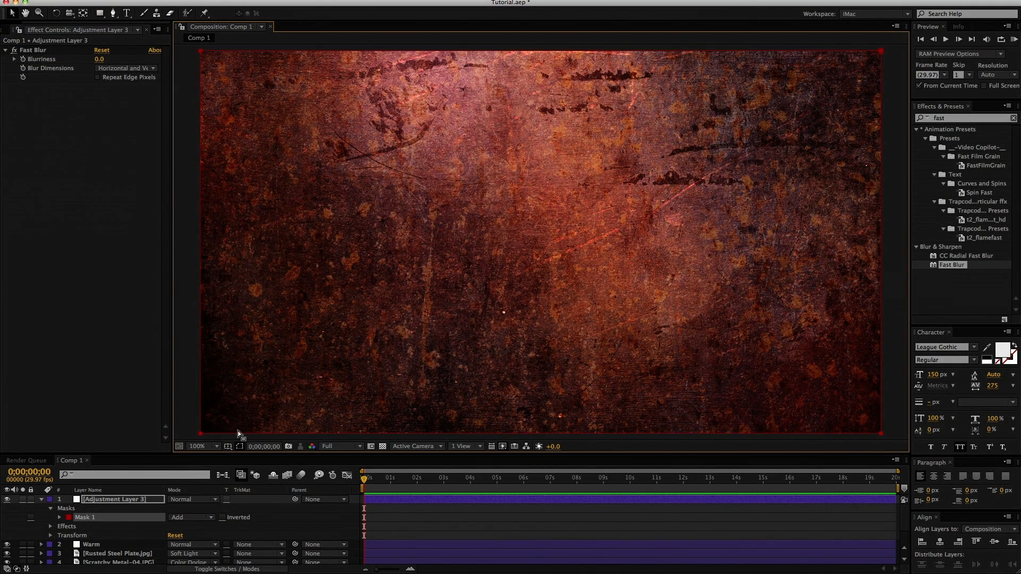
pyautogui.click(189, 518)
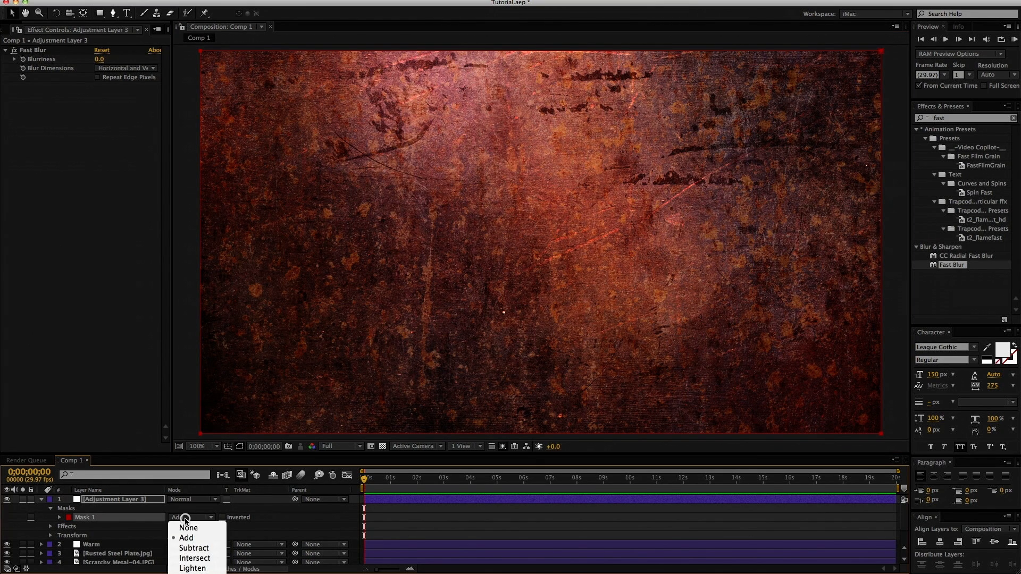
pyautogui.click(190, 549)
pyautogui.press('m')
pyautogui.press('m')
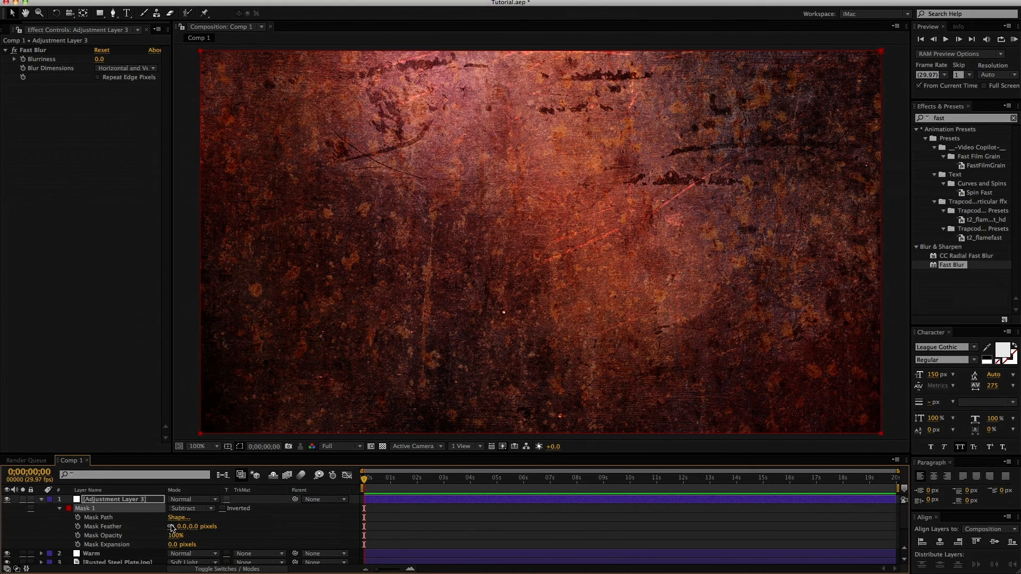
# Step: Set the mask on the Fast Blur adjustment layer to a 25 pixel feather and a -25 pixel expansion
pyautogui.click(191, 527)
pyautogui.write('2')
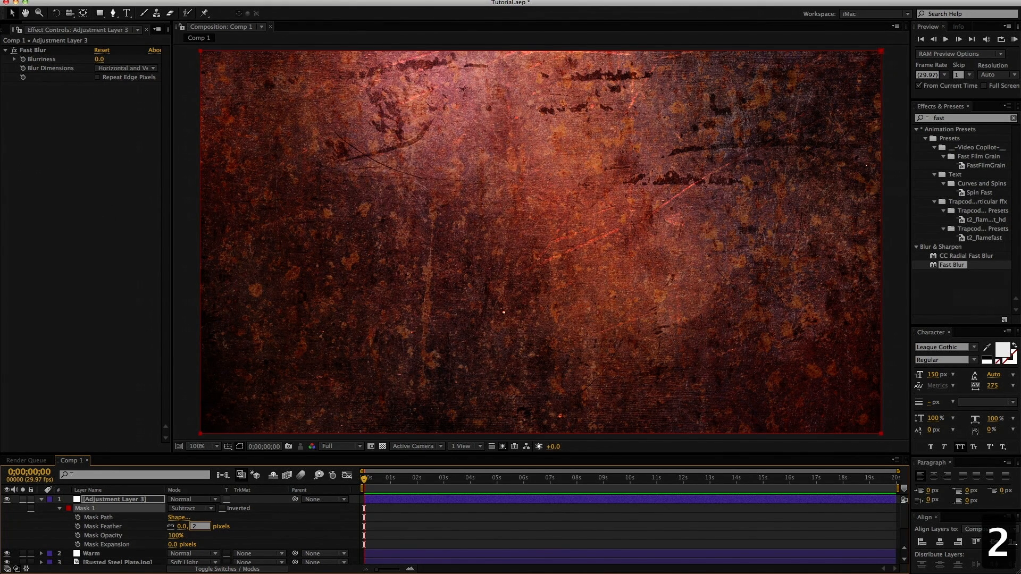
pyautogui.write('5')
pyautogui.press('Return')
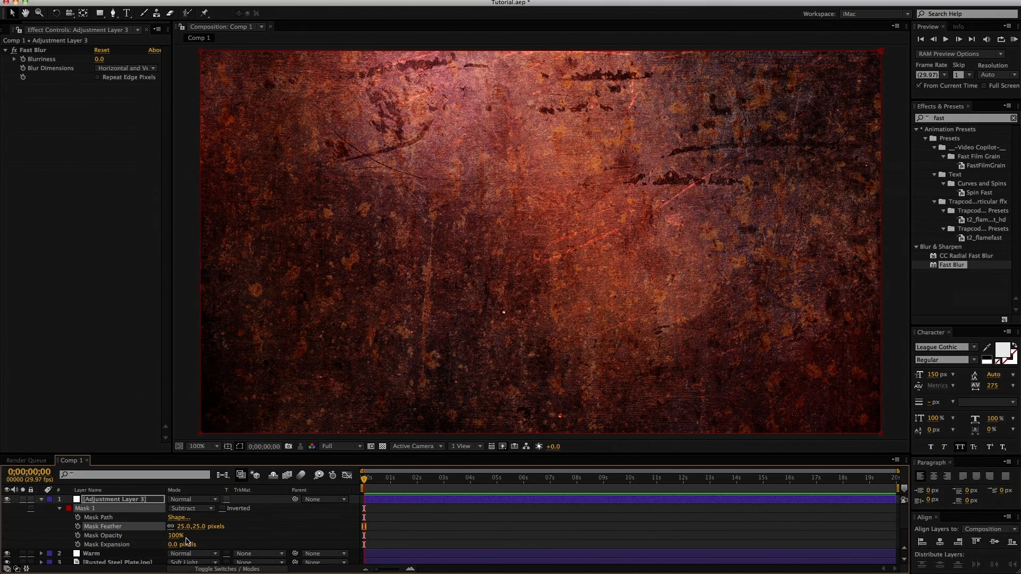
pyautogui.click(210, 543)
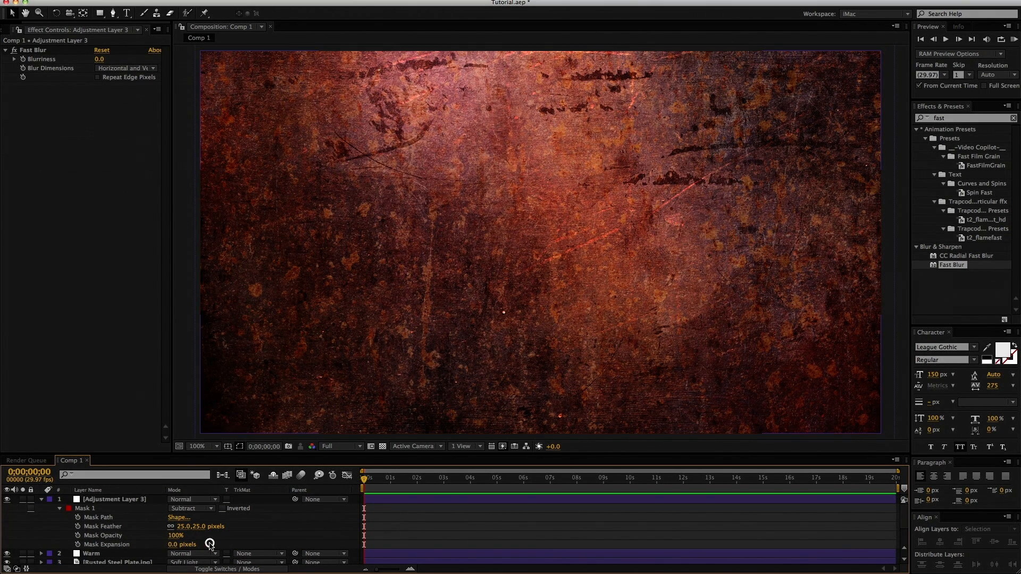
pyautogui.moveTo(172, 545); pyautogui.dragTo(153, 544)
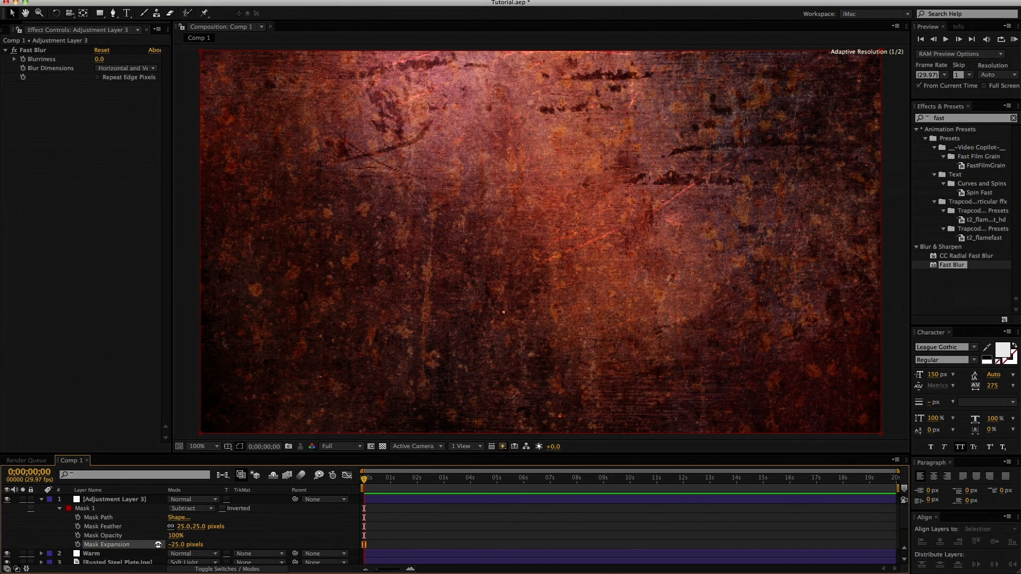
pyautogui.moveTo(158, 545); pyautogui.dragTo(158, 544)
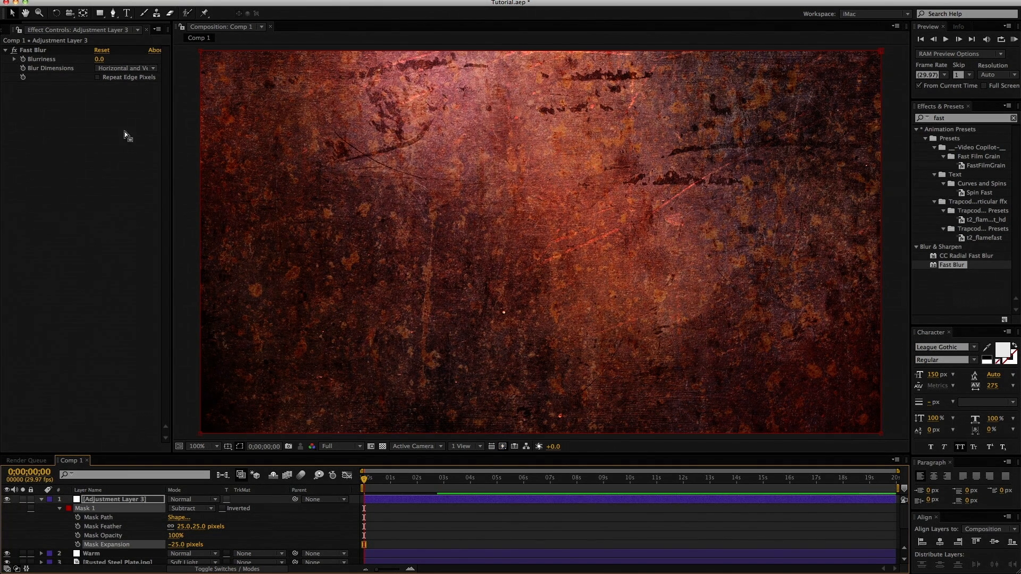
# Step: Enable Repeat Edge Pixels on the Fast Blur effect and set its Blurriness to 25
pyautogui.click(96, 78)
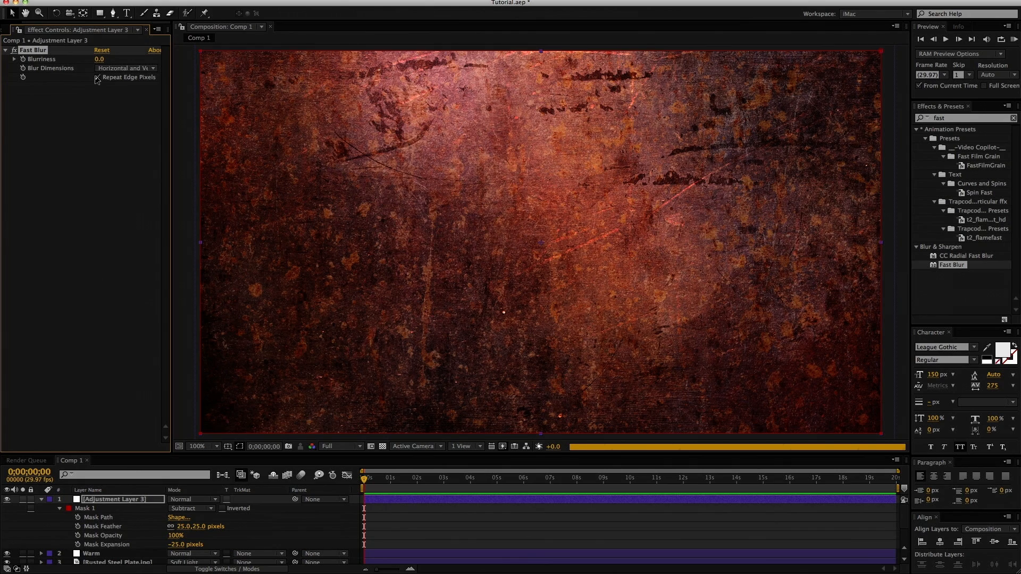
pyautogui.moveTo(98, 59); pyautogui.dragTo(103, 59)
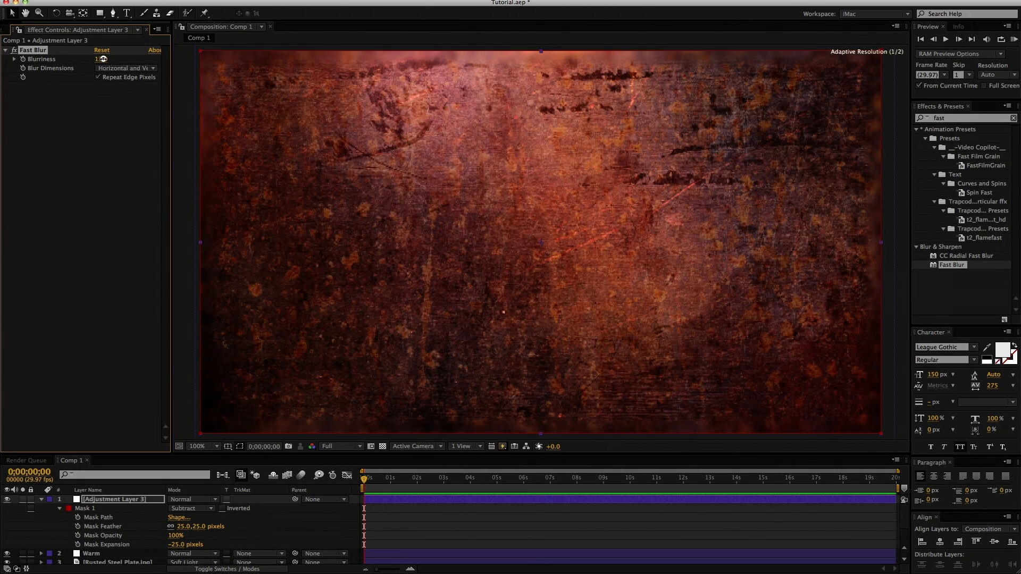
pyautogui.click(102, 60)
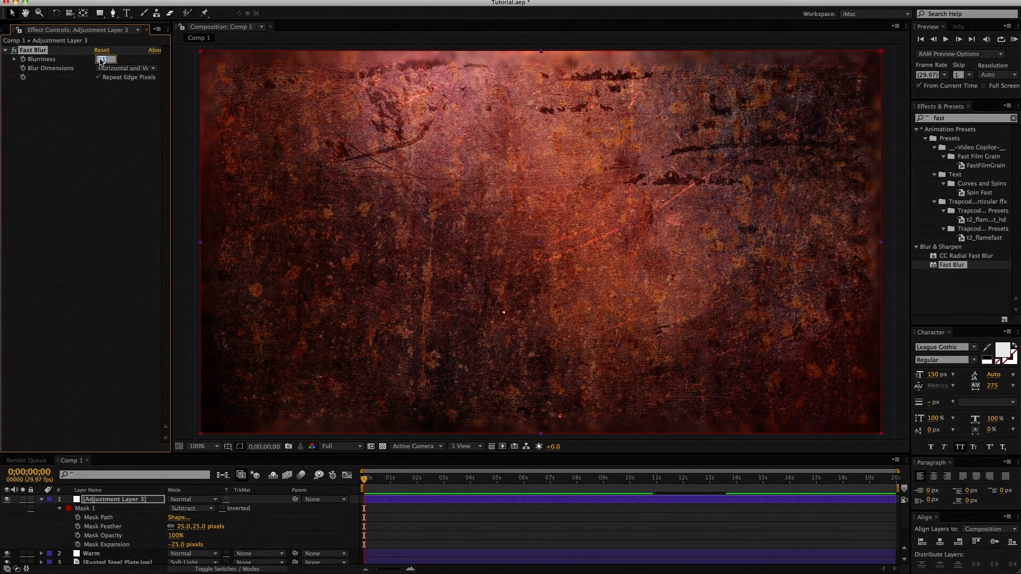
pyautogui.write('5.0,25')
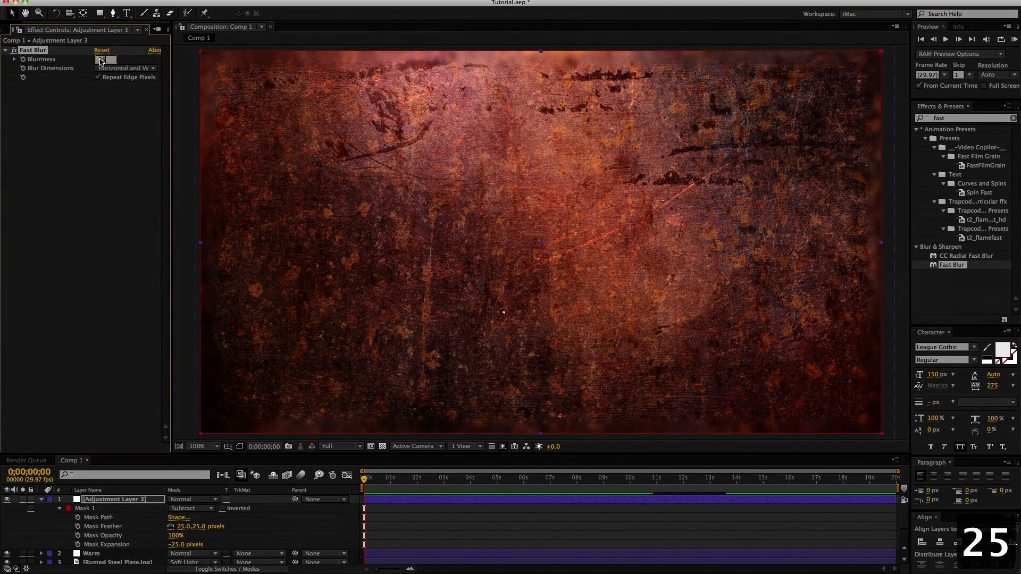
pyautogui.press('KP_Enter')
pyautogui.press('KP_Enter')
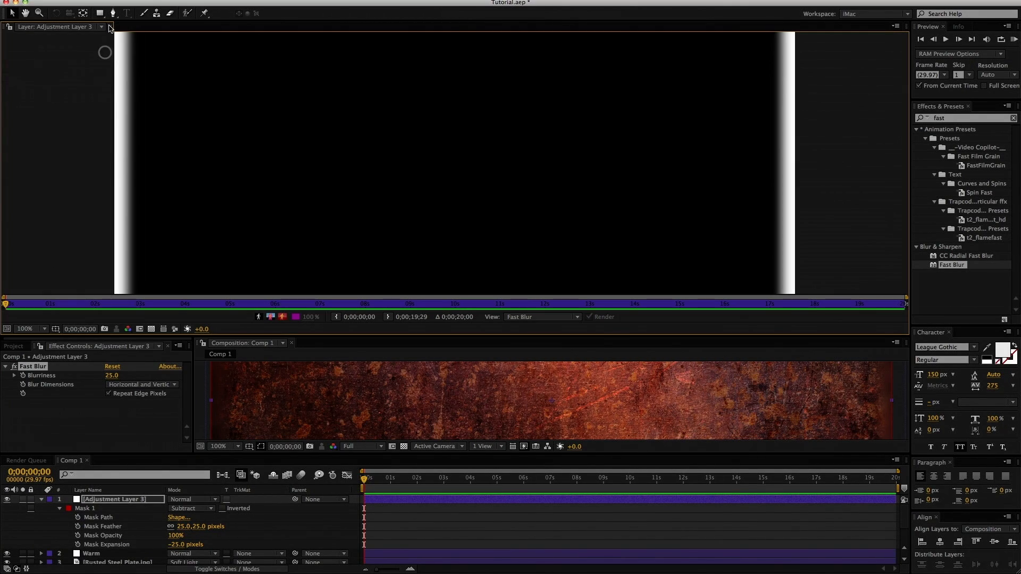
pyautogui.click(110, 27)
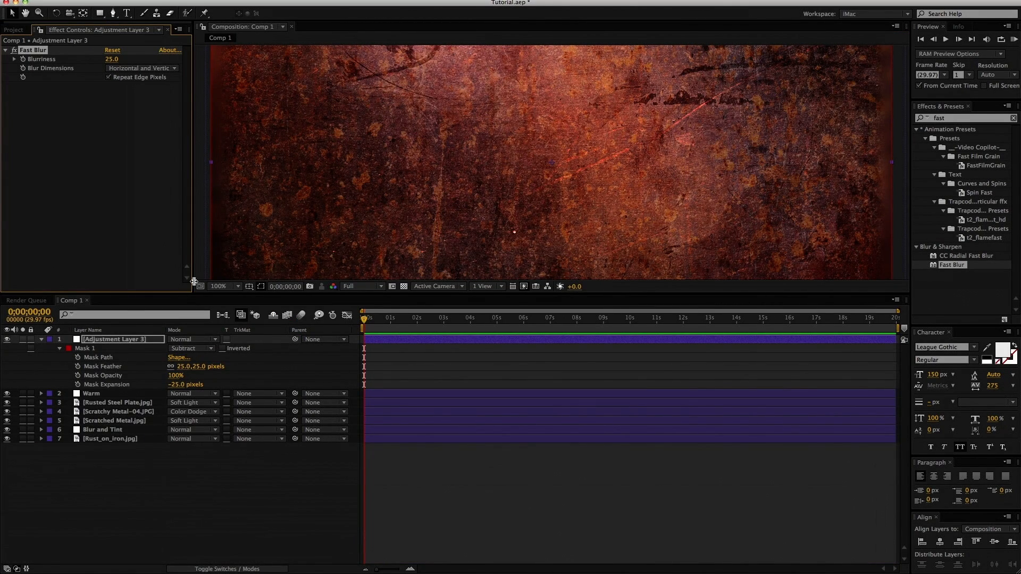
pyautogui.moveTo(192, 293); pyautogui.dragTo(191, 443)
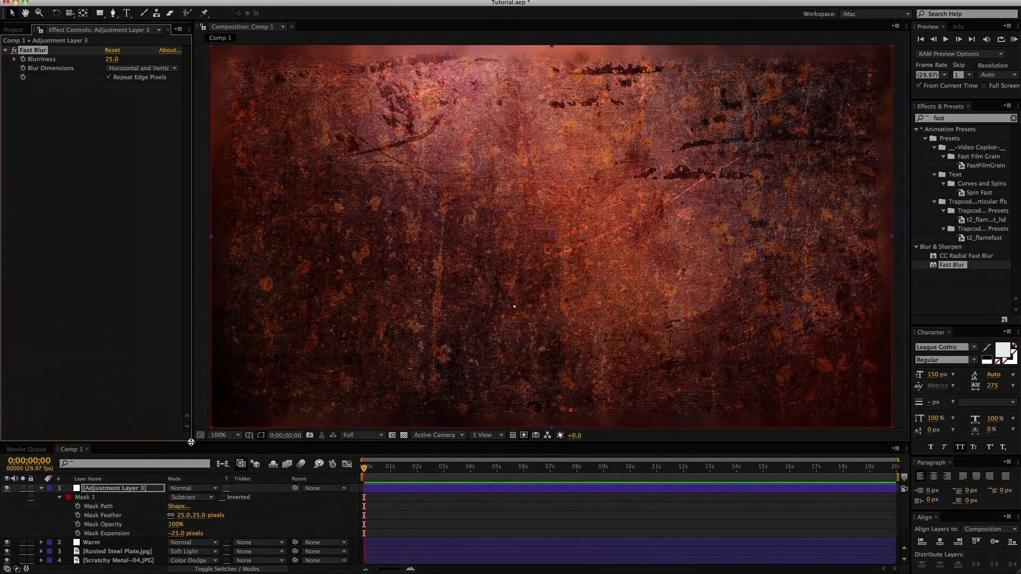
# Step: Set the Fast Blur layer's mask feather to 50 pixels
pyautogui.moveTo(196, 518); pyautogui.dragTo(211, 515)
pyautogui.click(199, 517)
pyautogui.write('50')
# Step: Rename the Fast Blur adjustment layer as Blur Edges and collapse its properties
pyautogui.click(93, 490)
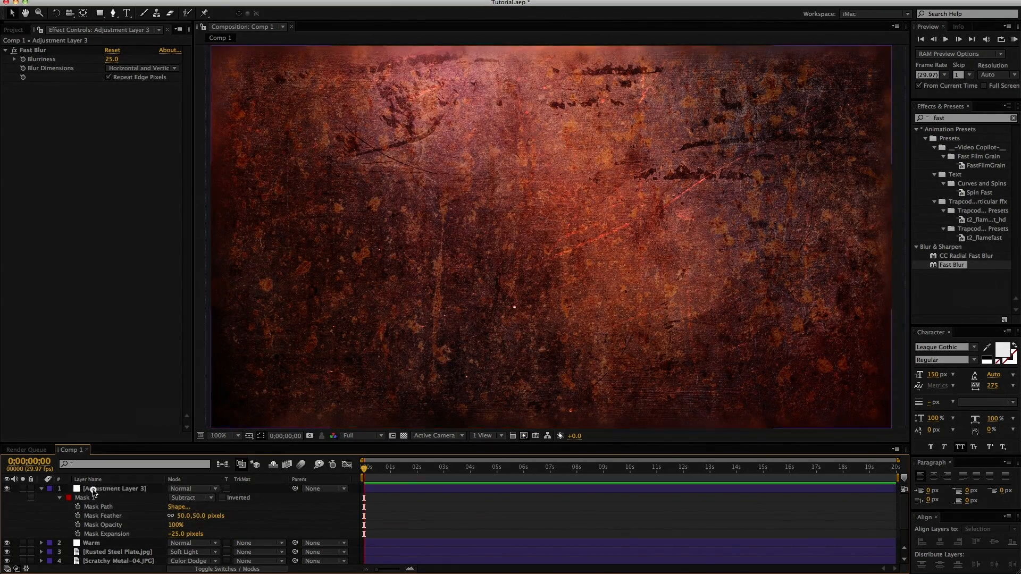
pyautogui.press('Return')
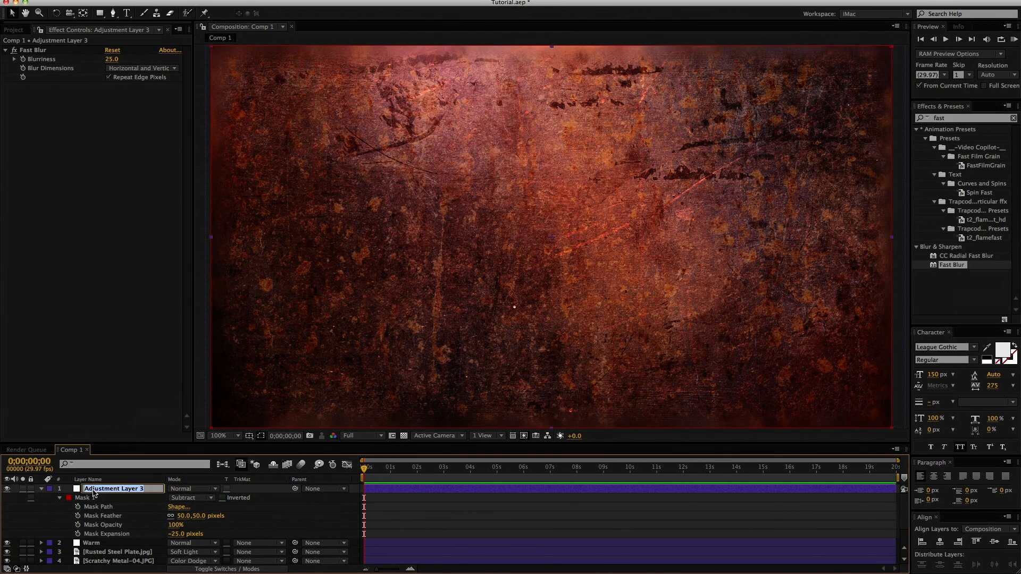
pyautogui.write('Blur Edges')
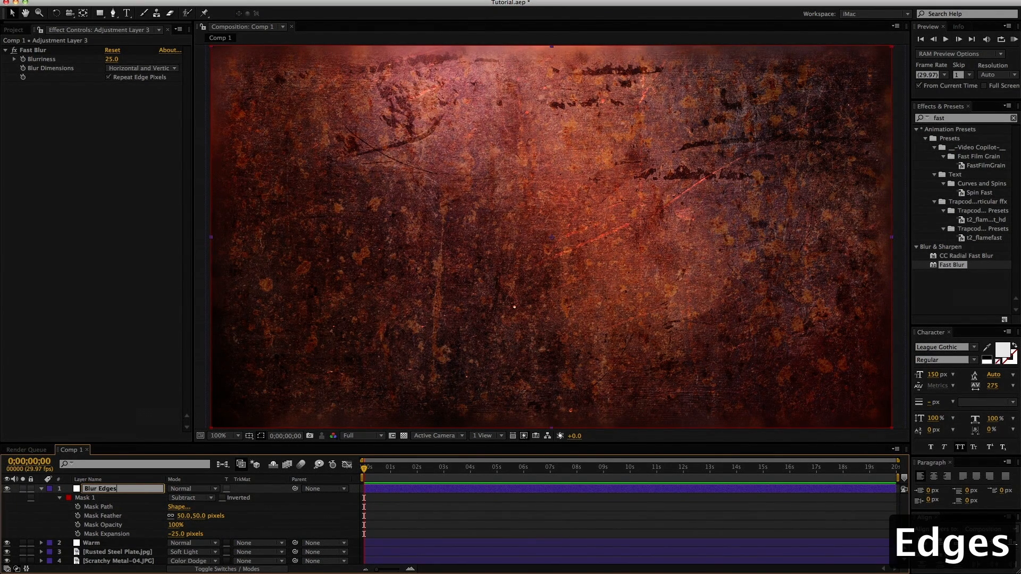
pyautogui.press('Return')
pyautogui.click(42, 490)
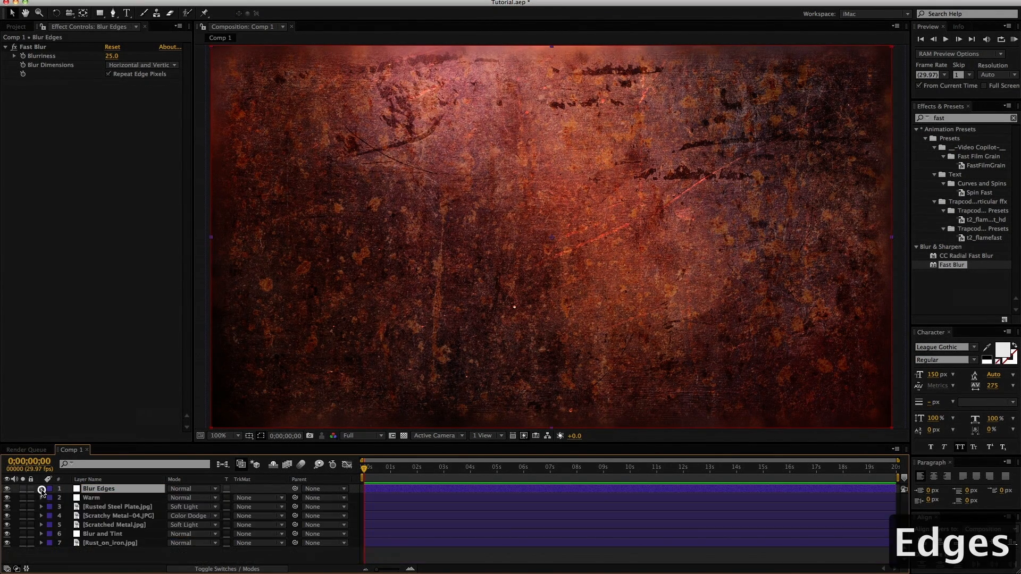
# Step: Compare the background with and without the Blur Edges layer by toggling its visibility
pyautogui.click(12, 489)
pyautogui.click(7, 489)
pyautogui.click(7, 488)
pyautogui.click(7, 489)
pyautogui.click(7, 489)
pyautogui.click(7, 489)
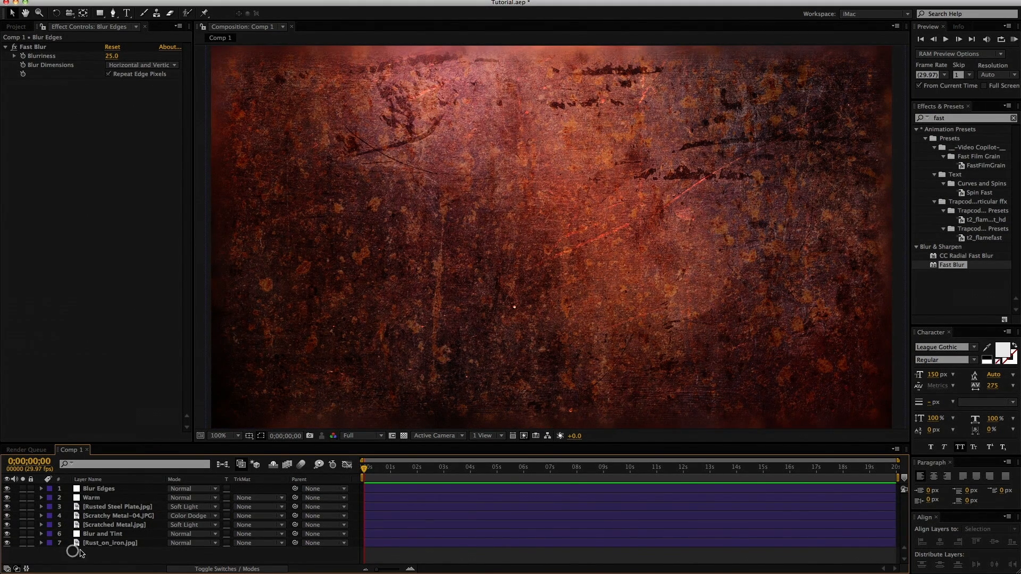
# Step: Save the project and add an adjustment layer above Blur Edges with the Curves effect on the Blue channel
pyautogui.hotkey('ctrl', 's')
pyautogui.hotkey('ctrl', 'alt', 'y')
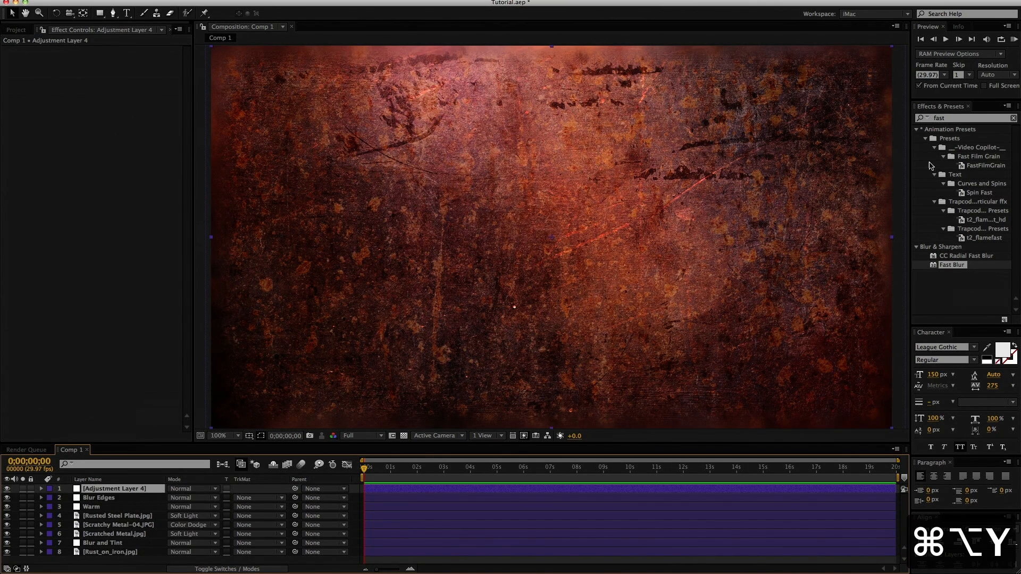
pyautogui.click(945, 118)
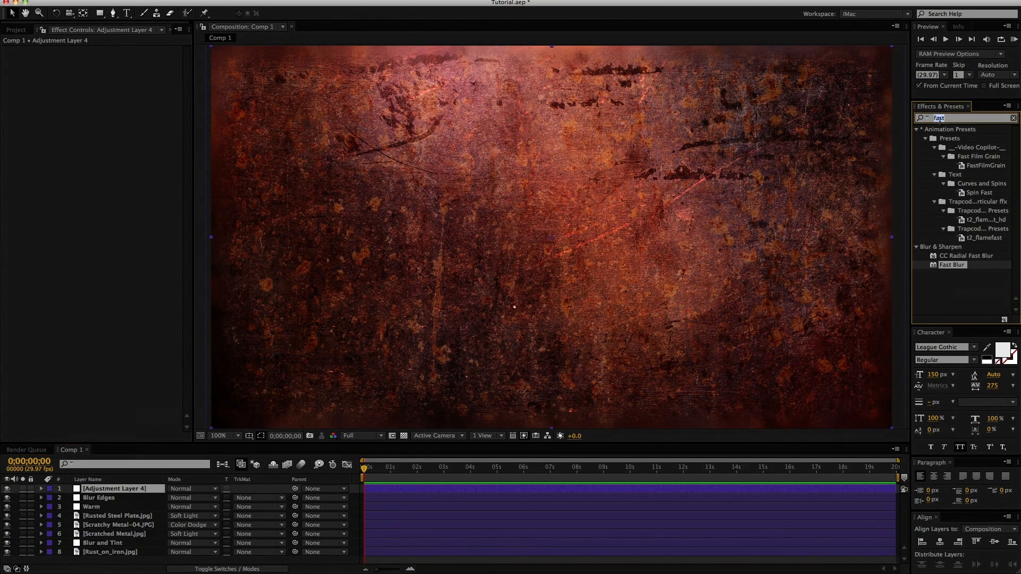
pyautogui.write('curve')
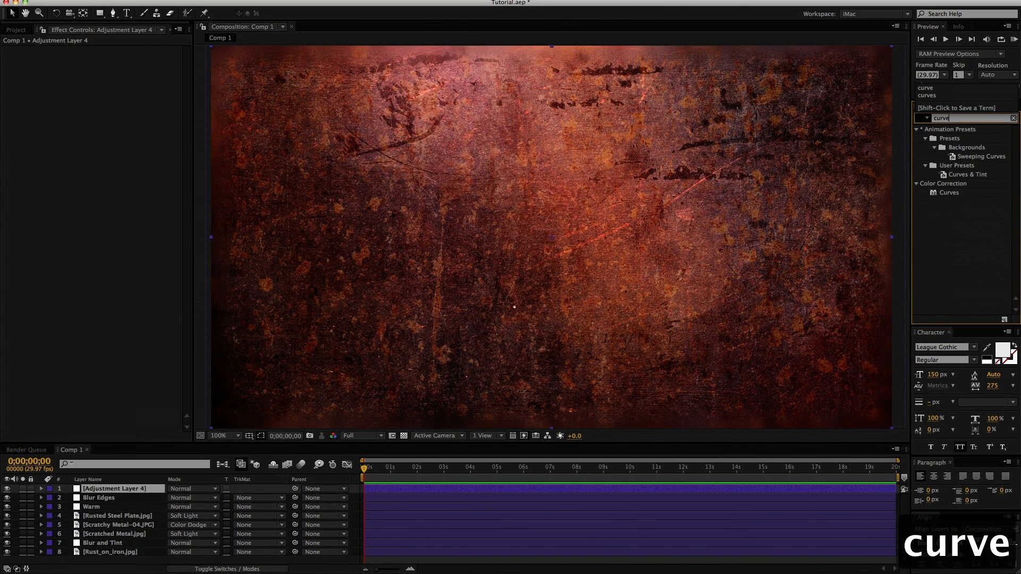
pyautogui.doubleClick(934, 193)
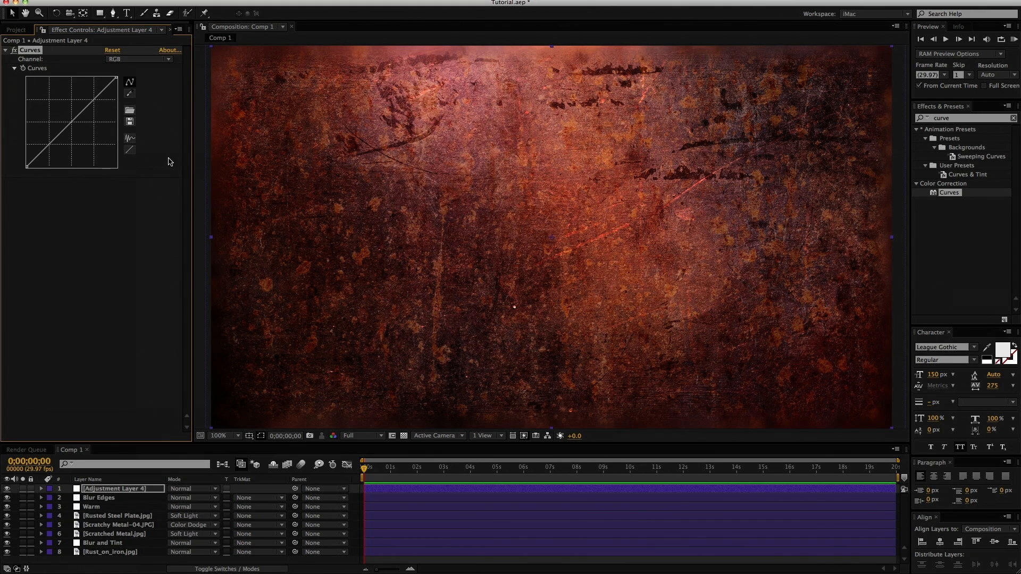
pyautogui.click(119, 60)
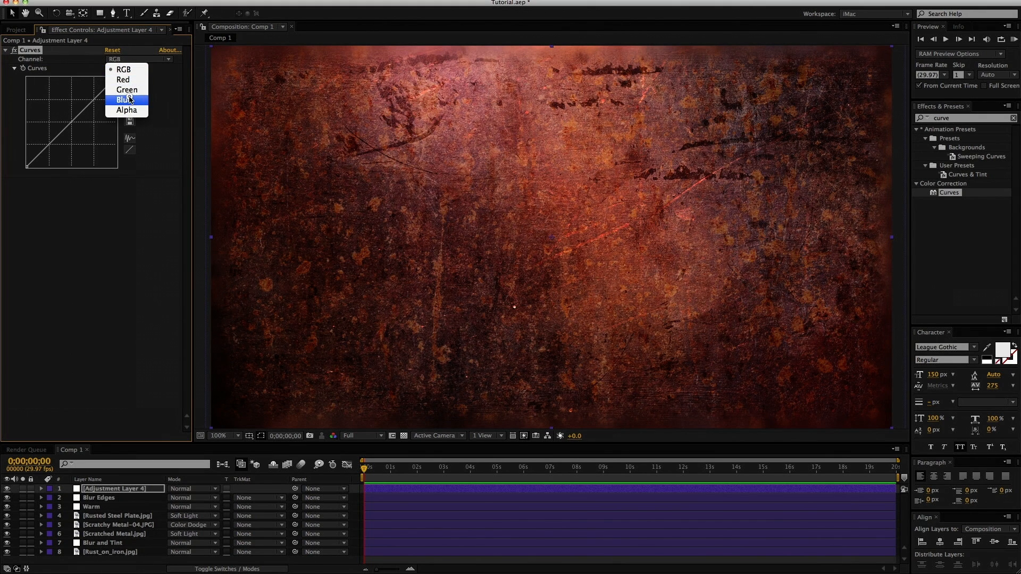
pyautogui.click(131, 101)
# Step: Add a full-frame elliptical mask to the Curves adjustment layer, using Subtract mode and a 300 pixel feather
pyautogui.moveTo(100, 13); pyautogui.dragTo(126, 37)
pyautogui.doubleClick(99, 13)
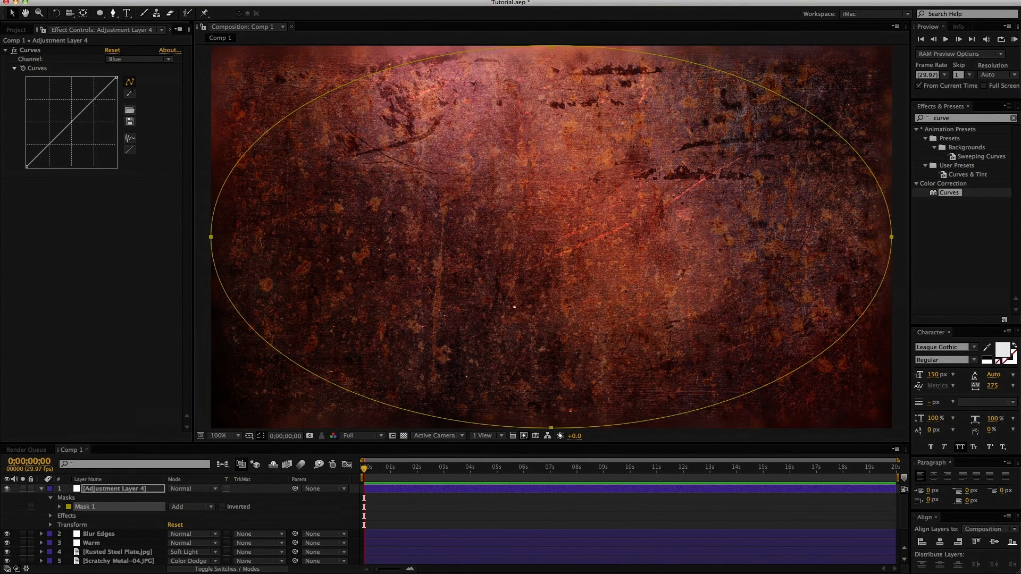
pyautogui.click(188, 506)
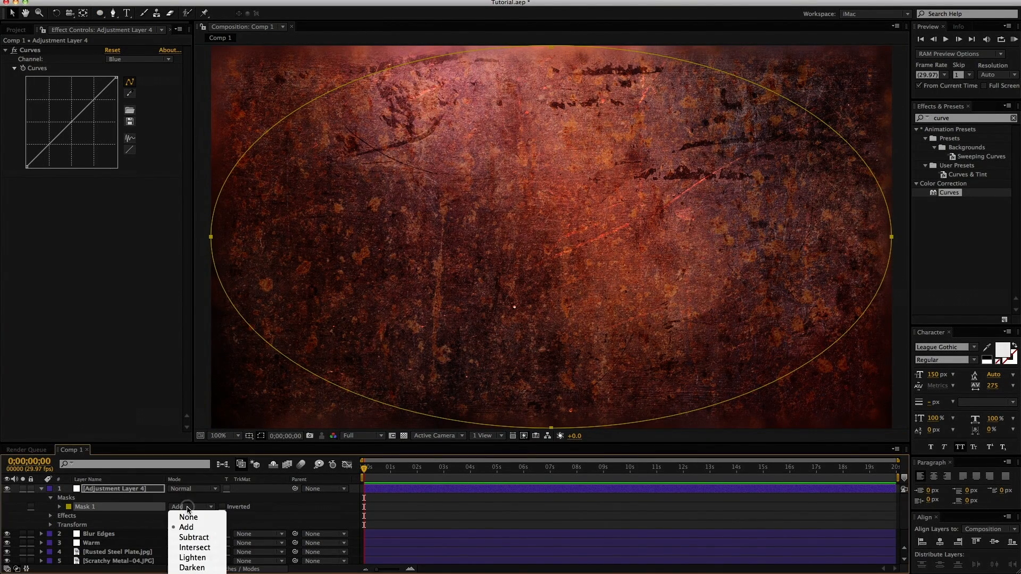
pyautogui.click(190, 538)
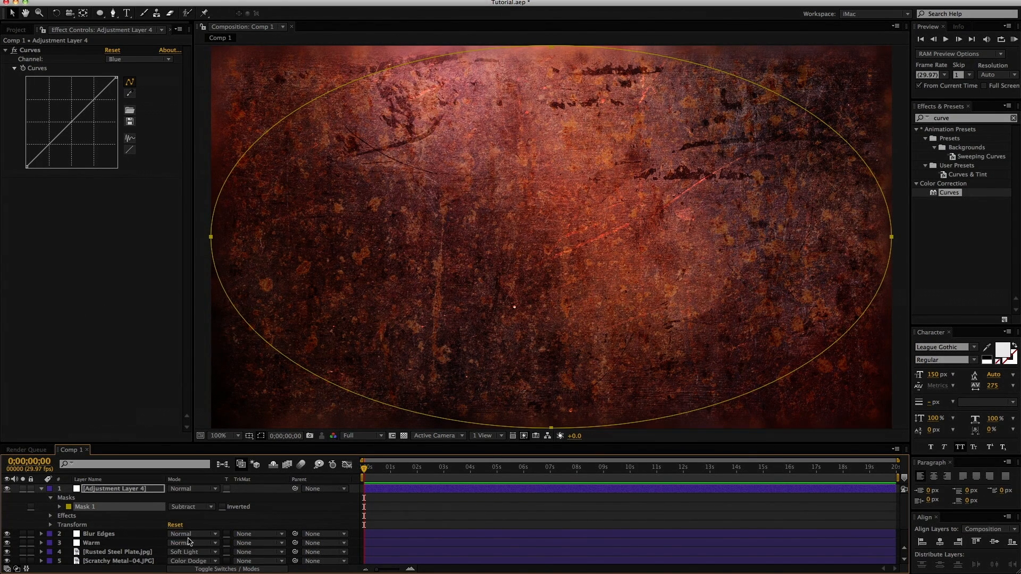
pyautogui.press('f')
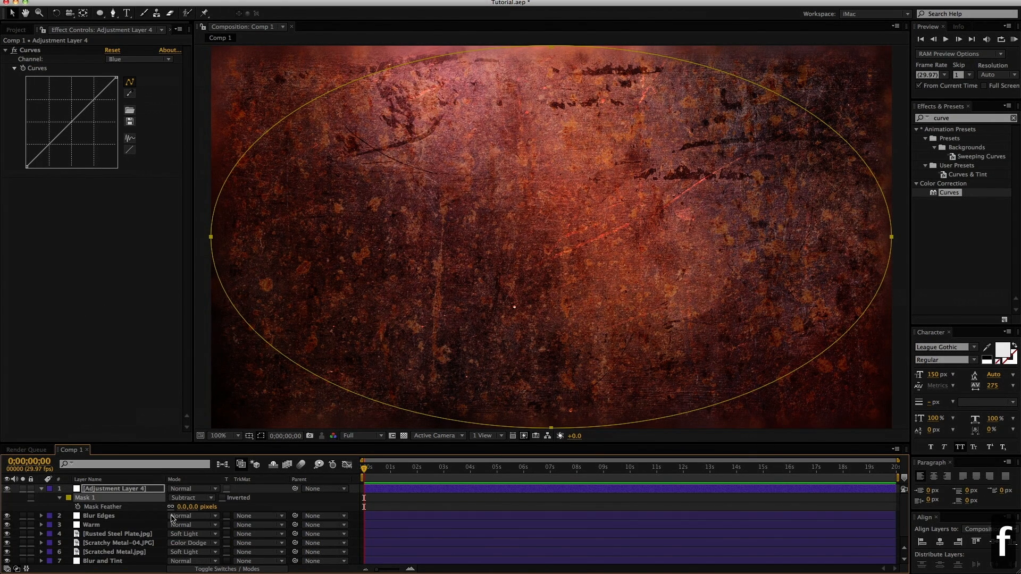
pyautogui.click(195, 507)
pyautogui.write('300')
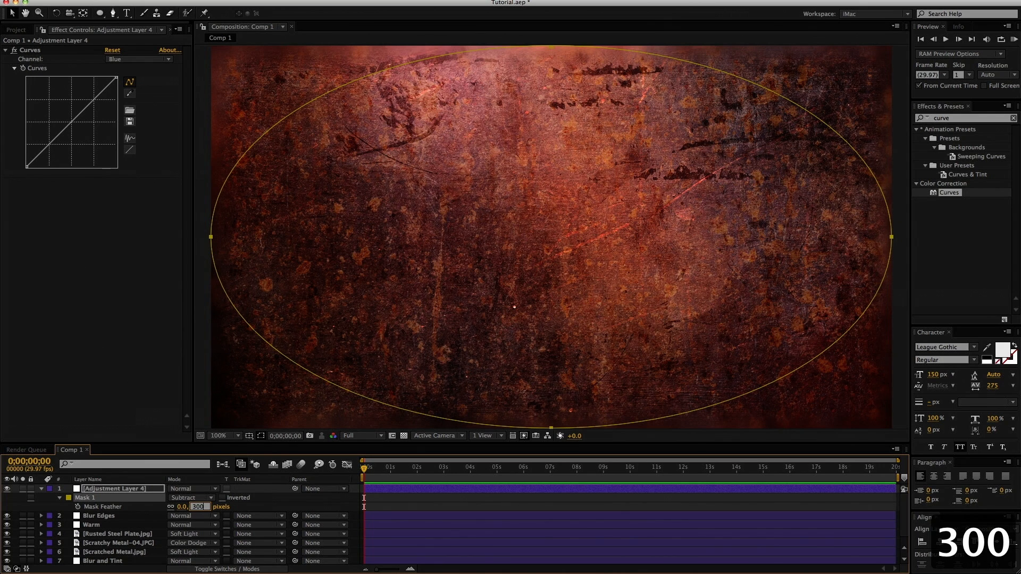
pyautogui.press('Return')
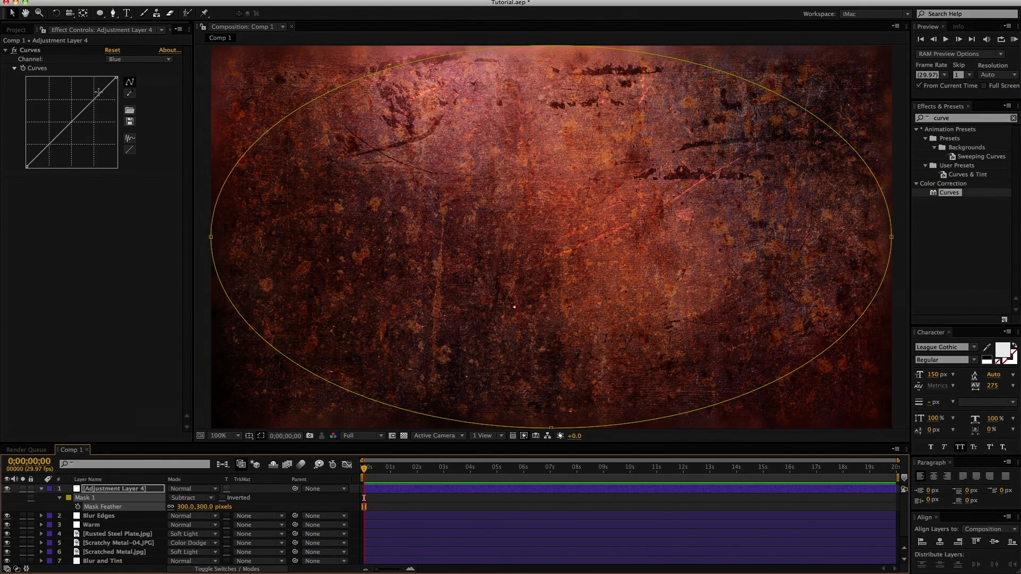
# Step: Bend the Blue curve strongly downward and move the elliptical mask's top and bottom points inward
pyautogui.moveTo(78, 120); pyautogui.dragTo(85, 135)
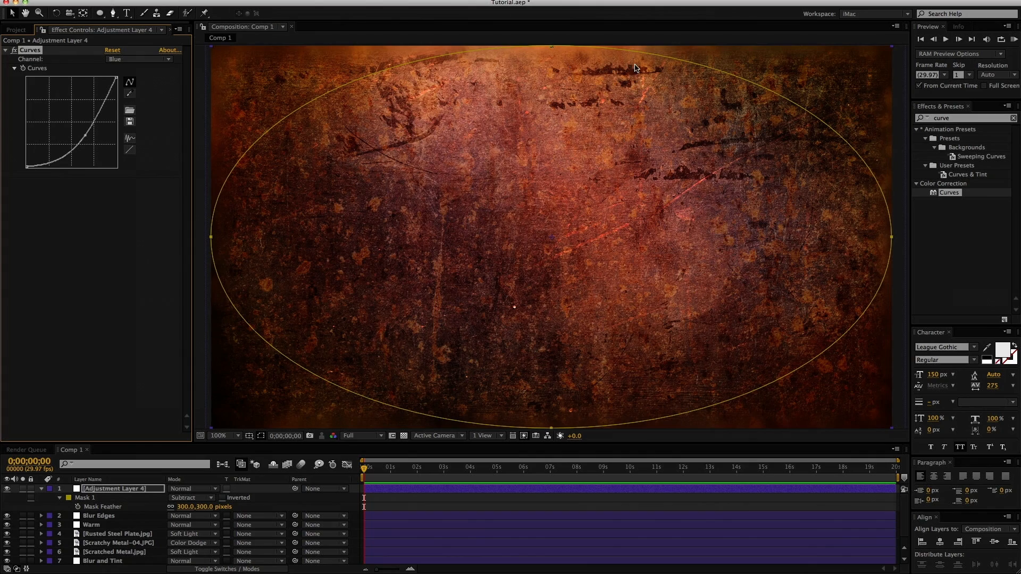
pyautogui.moveTo(551, 45); pyautogui.dragTo(551, 88)
pyautogui.moveTo(551, 427); pyautogui.dragTo(550, 382)
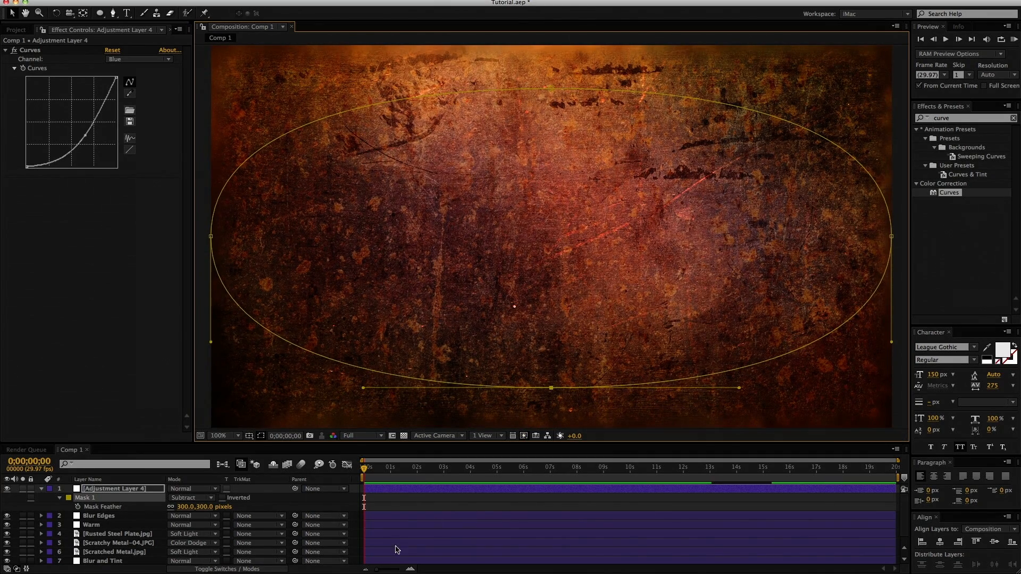
pyautogui.click(396, 564)
# Step: Switch the Curves effect to the Red channel and make a very slight adjustment in its upper midtones
pyautogui.click(122, 60)
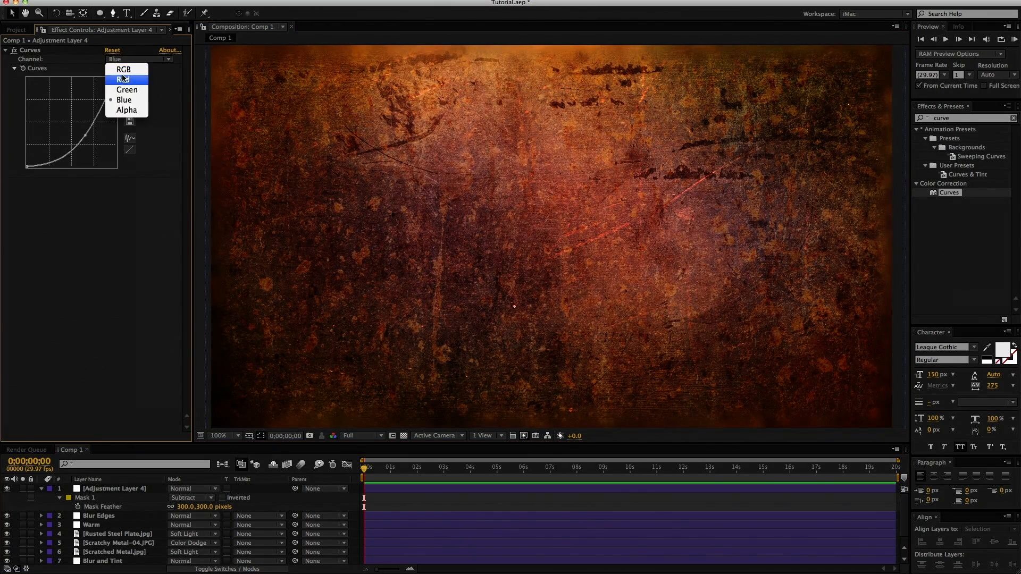
pyautogui.click(122, 79)
pyautogui.moveTo(85, 109); pyautogui.dragTo(84, 108)
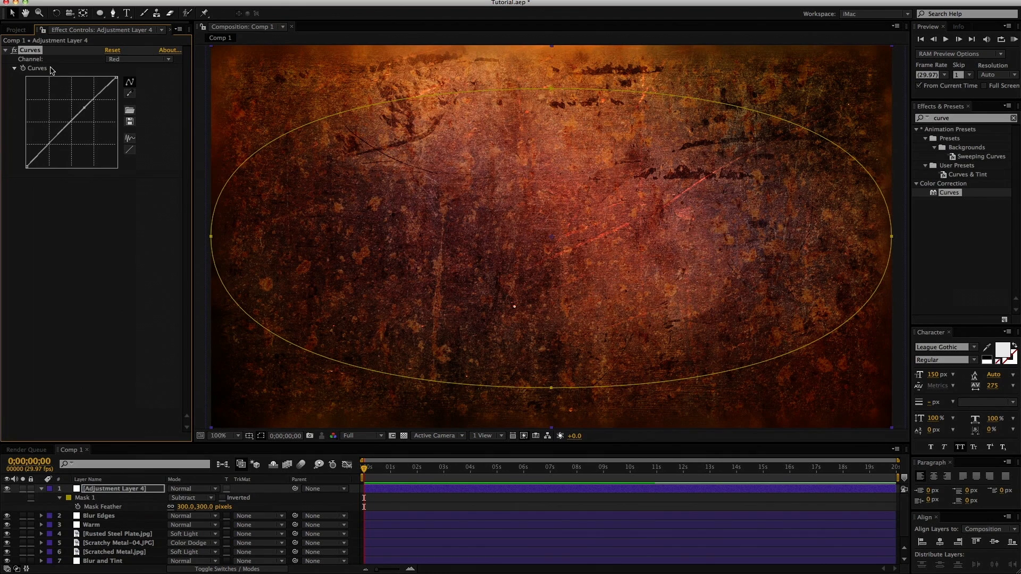
# Step: Compare the background with and without the Curves effect by toggling it off and on
pyautogui.click(15, 51)
pyautogui.click(14, 52)
pyautogui.click(14, 51)
pyautogui.click(14, 52)
pyautogui.click(14, 51)
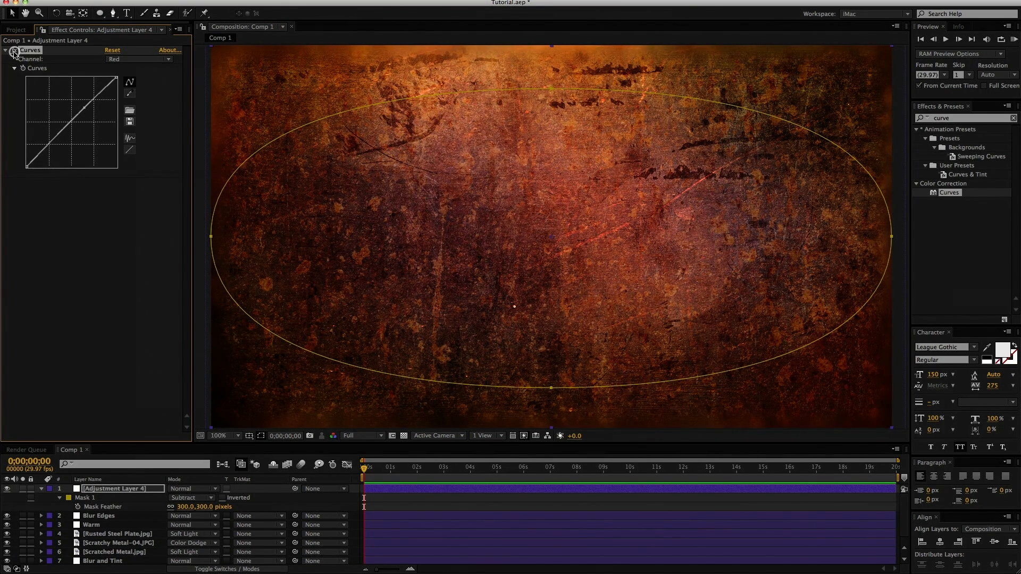
# Step: Rename the top adjustment layer as Yellow Vignette and collapse its mask properties
pyautogui.click(378, 503)
pyautogui.click(140, 495)
pyautogui.click(137, 492)
pyautogui.press('Return')
pyautogui.write('Yello')
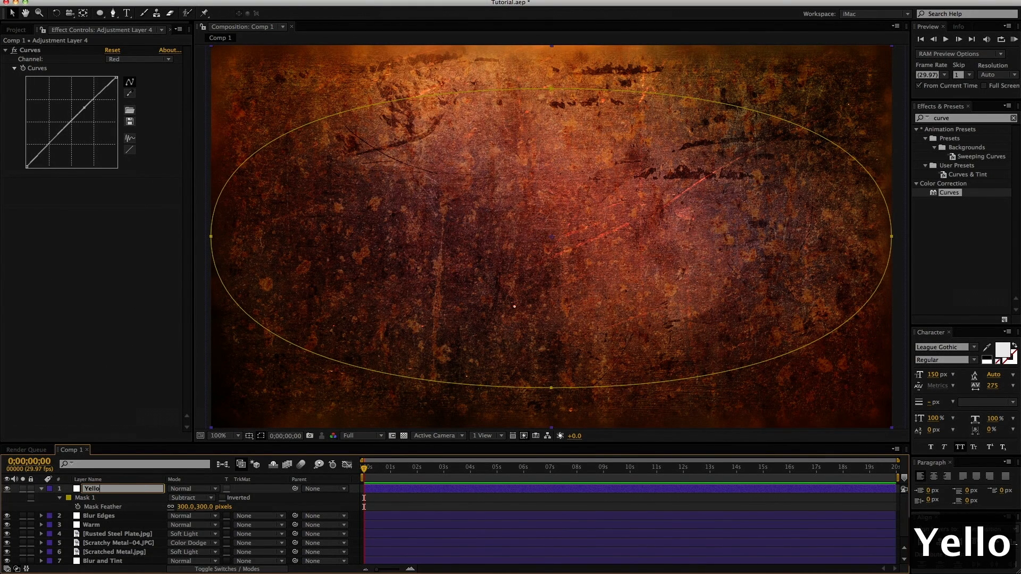
pyautogui.write('w Vignette')
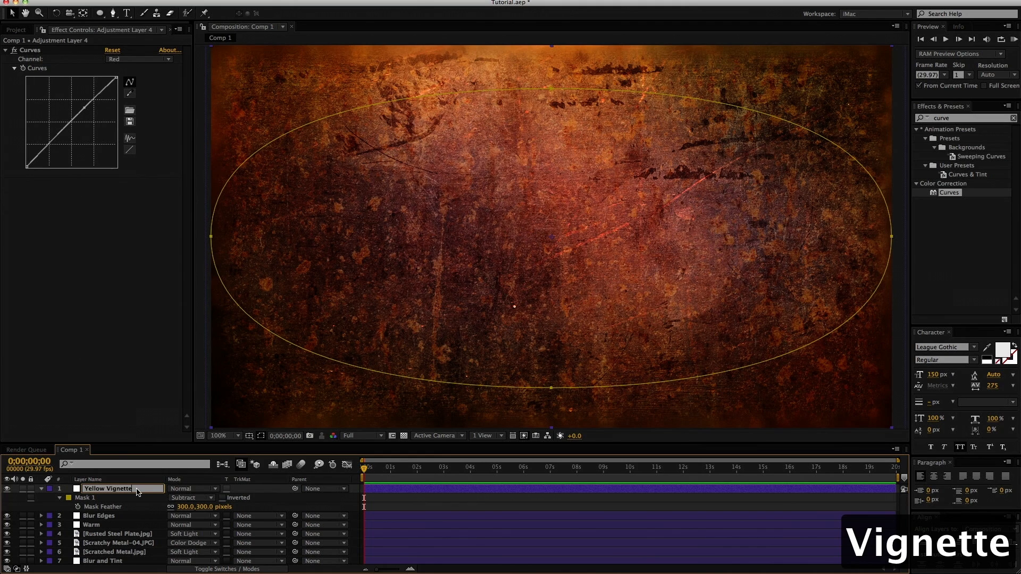
pyautogui.press('Return')
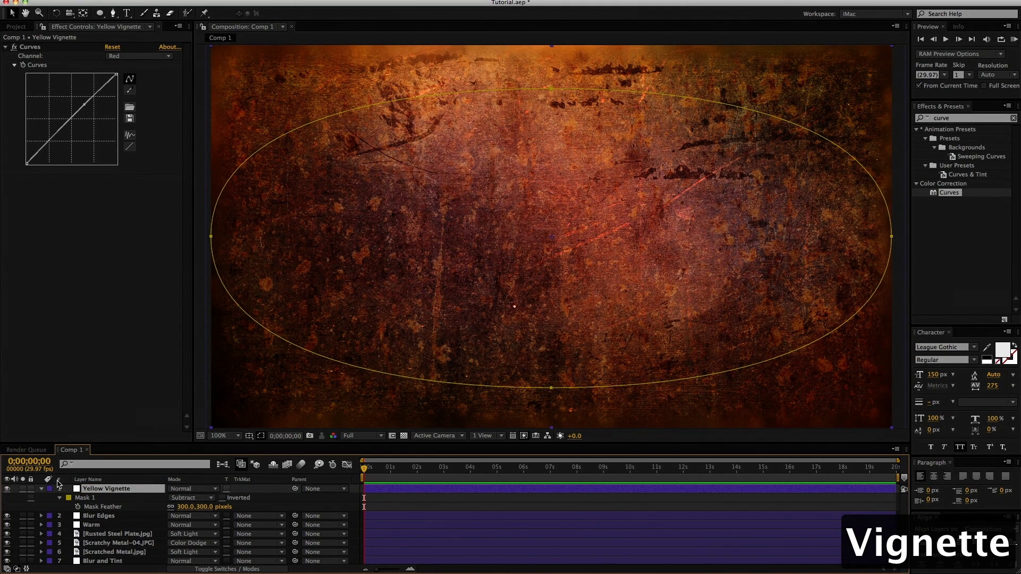
pyautogui.click(41, 488)
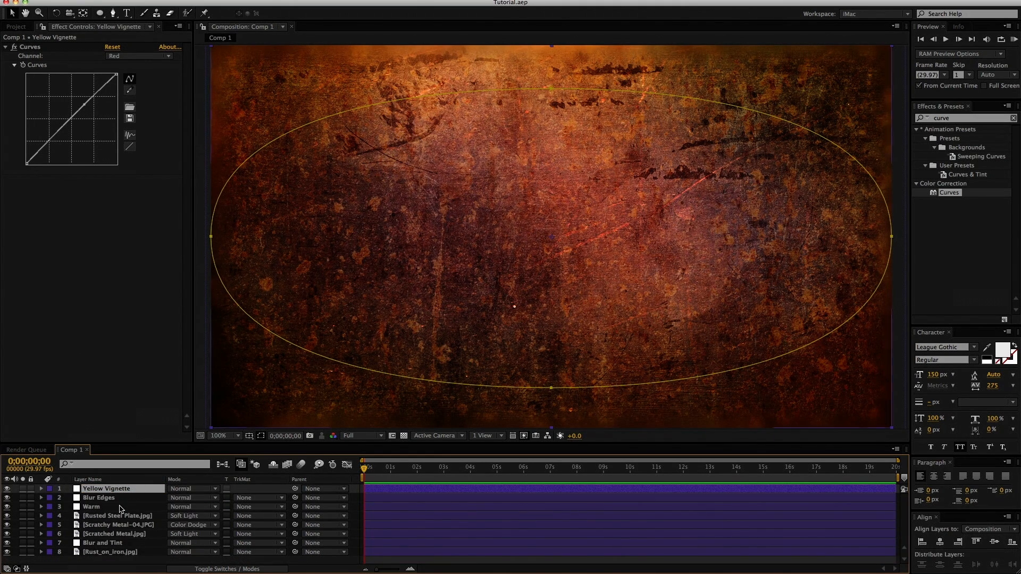
# Step: Add a new top adjustment layer with a full-frame elliptical mask in Subtract mode and a 400 pixel feather
pyautogui.click(355, 490)
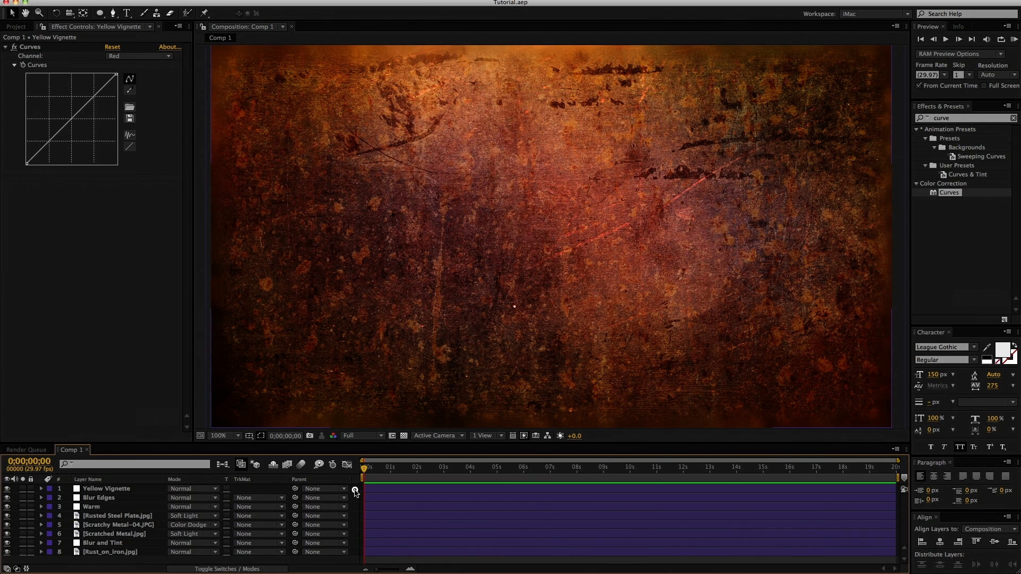
pyautogui.press('super+alt+y')
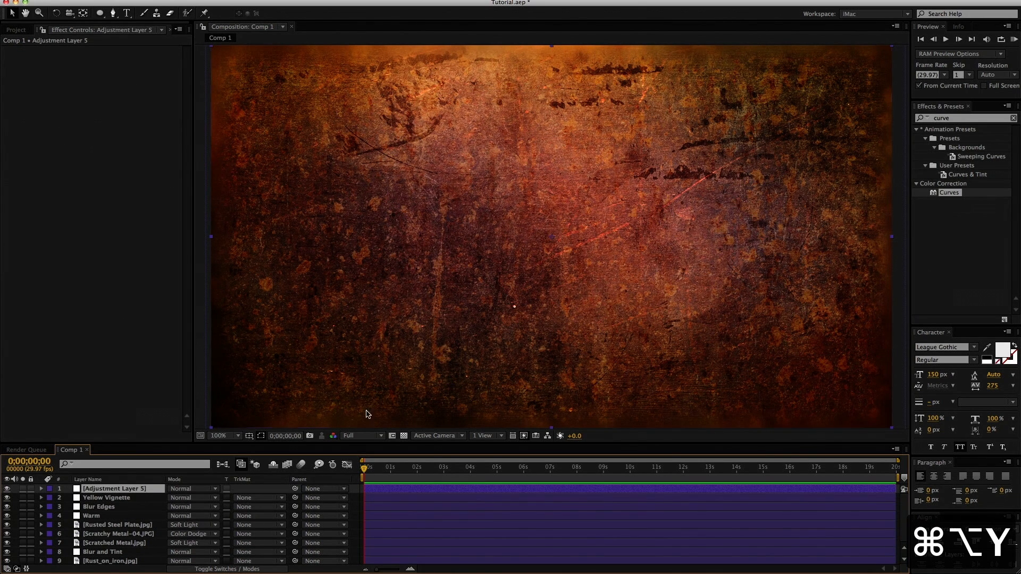
pyautogui.doubleClick(99, 13)
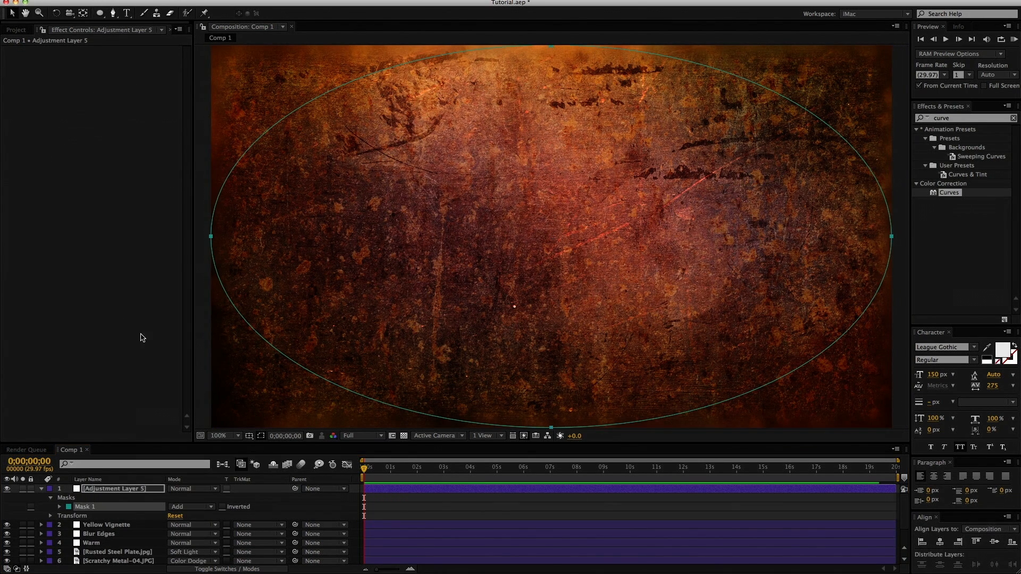
pyautogui.click(193, 507)
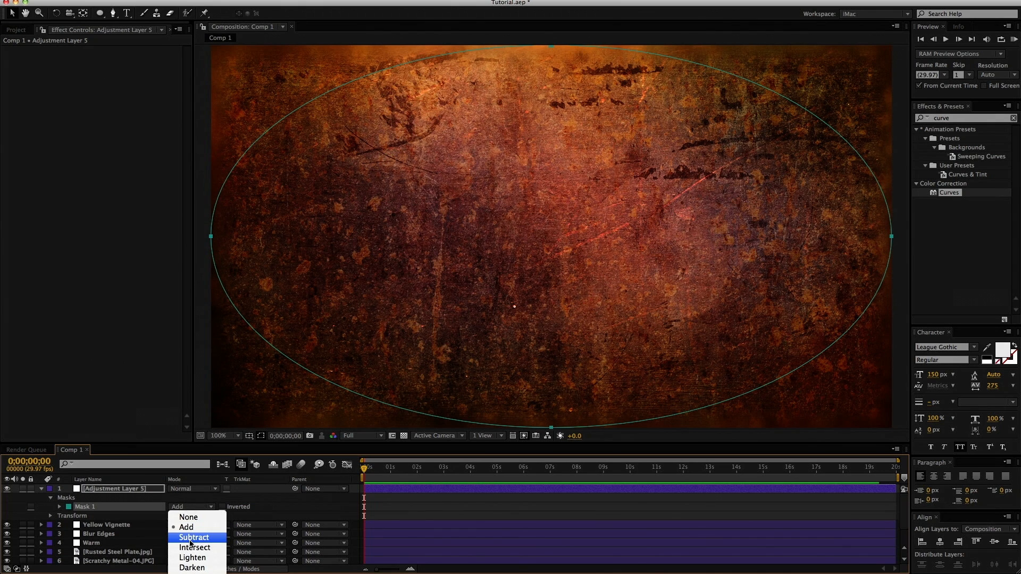
pyautogui.click(191, 539)
pyautogui.press('f')
pyautogui.click(194, 507)
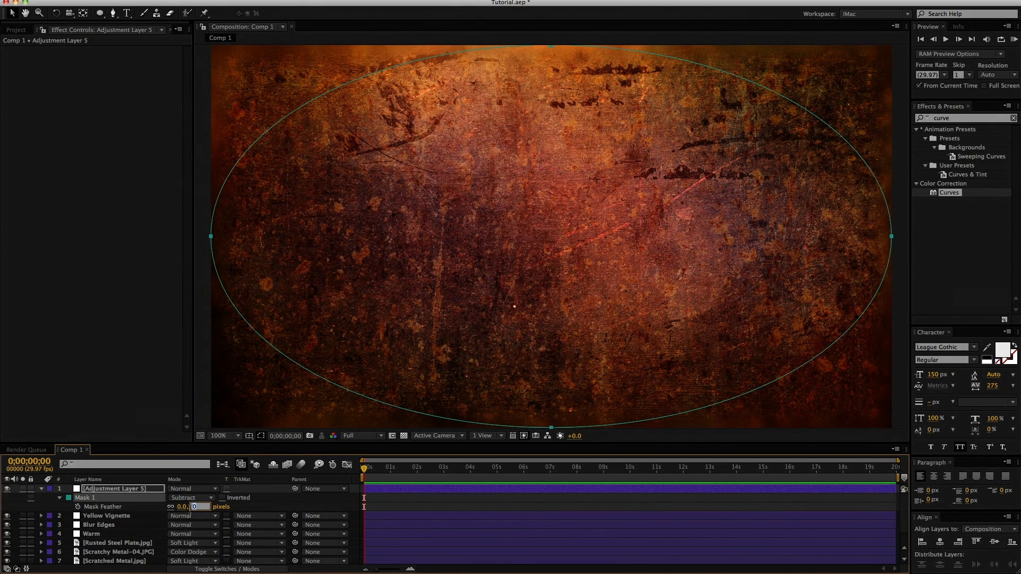
pyautogui.write('400')
pyautogui.press('Return')
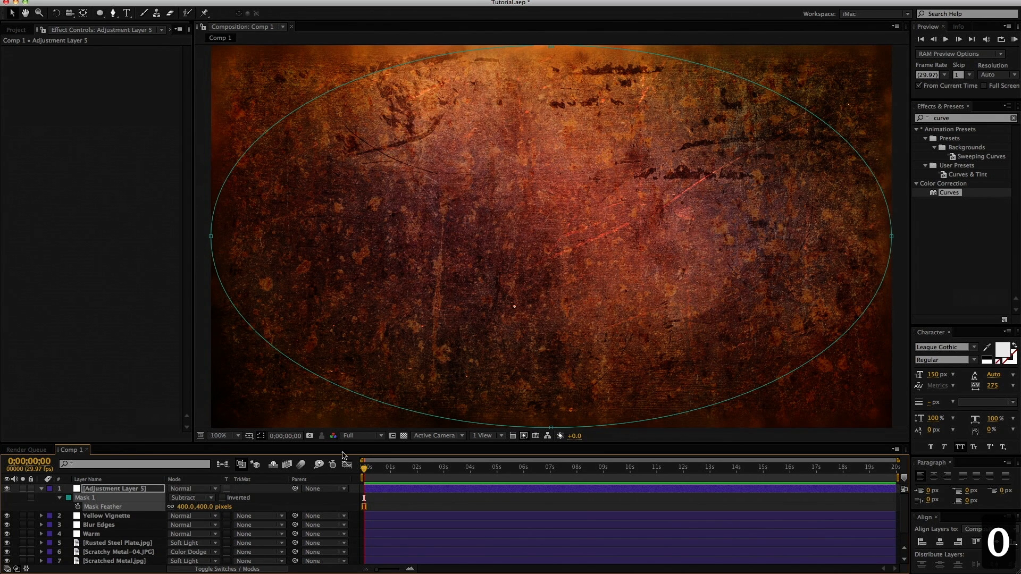
# Step: Apply Curves to the new adjustment layer and bend the RGB curve moderately downward to darken the frame's edges
pyautogui.doubleClick(944, 193)
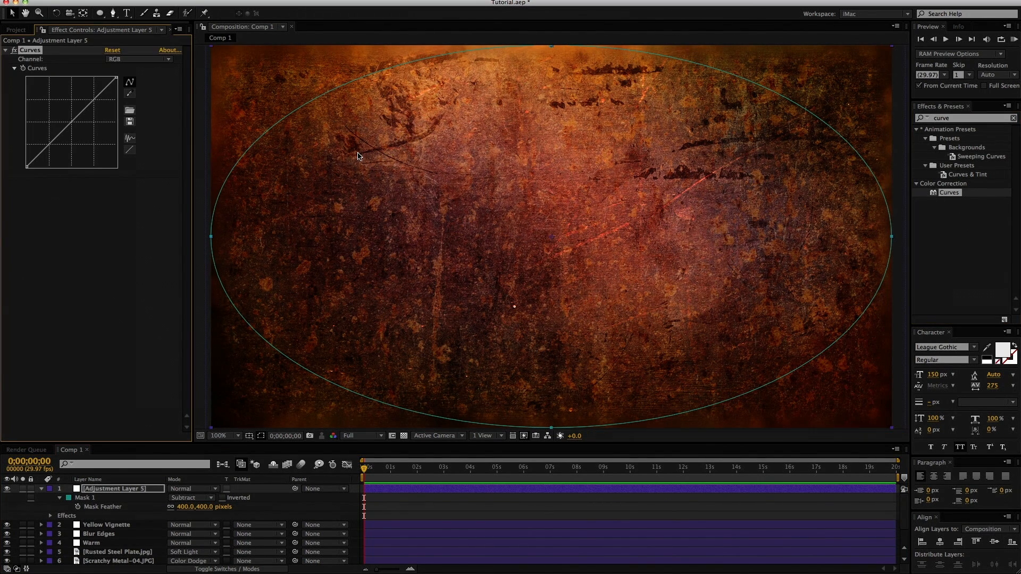
pyautogui.moveTo(83, 116); pyautogui.dragTo(87, 121)
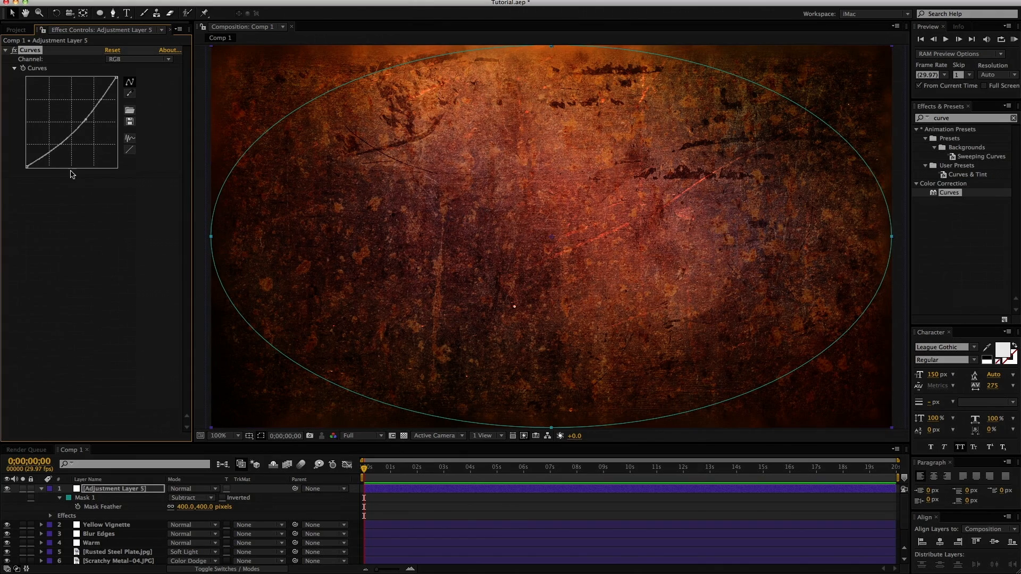
pyautogui.moveTo(84, 120); pyautogui.dragTo(82, 118)
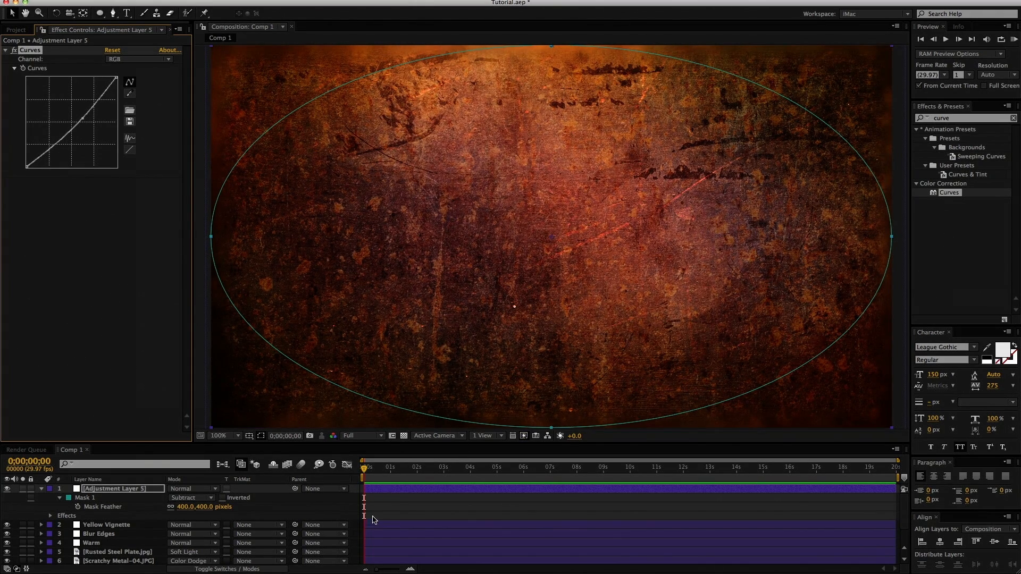
pyautogui.click(383, 502)
pyautogui.press('u')
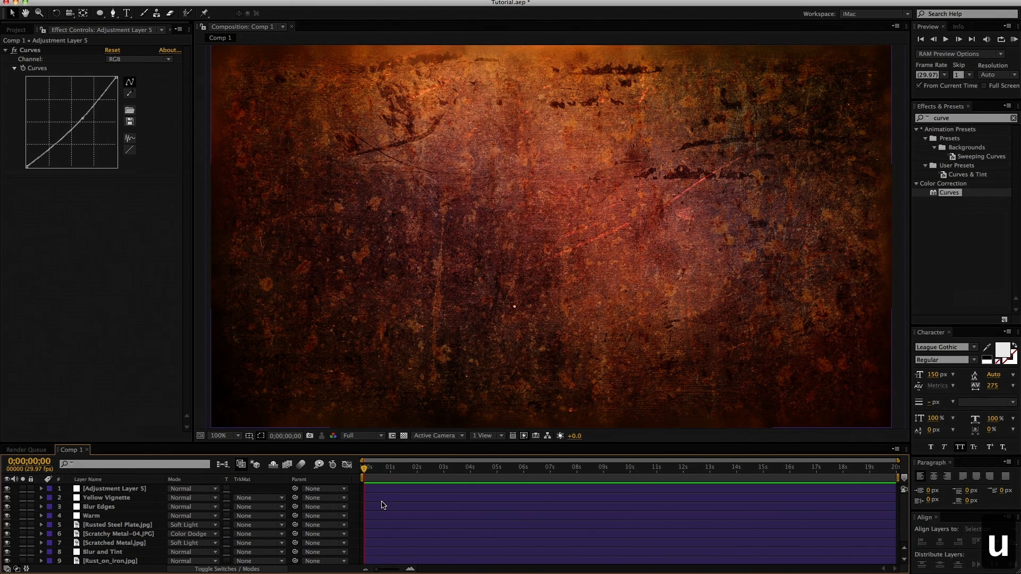
# Step: Rename the new top adjustment layer as Vignette
pyautogui.click(100, 480)
pyautogui.click(99, 480)
pyautogui.click(100, 489)
pyautogui.press('Return')
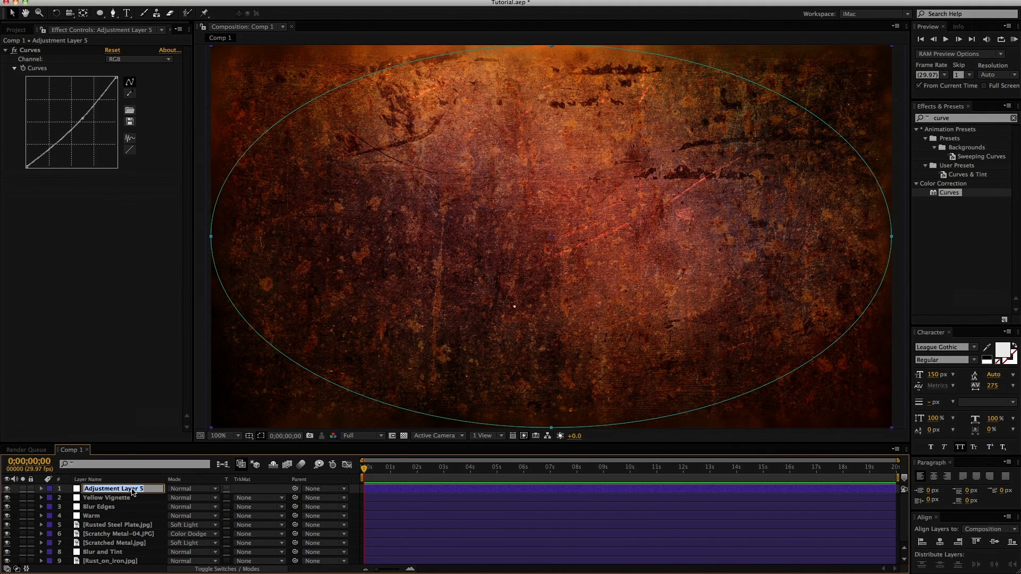
pyautogui.write('Vignette')
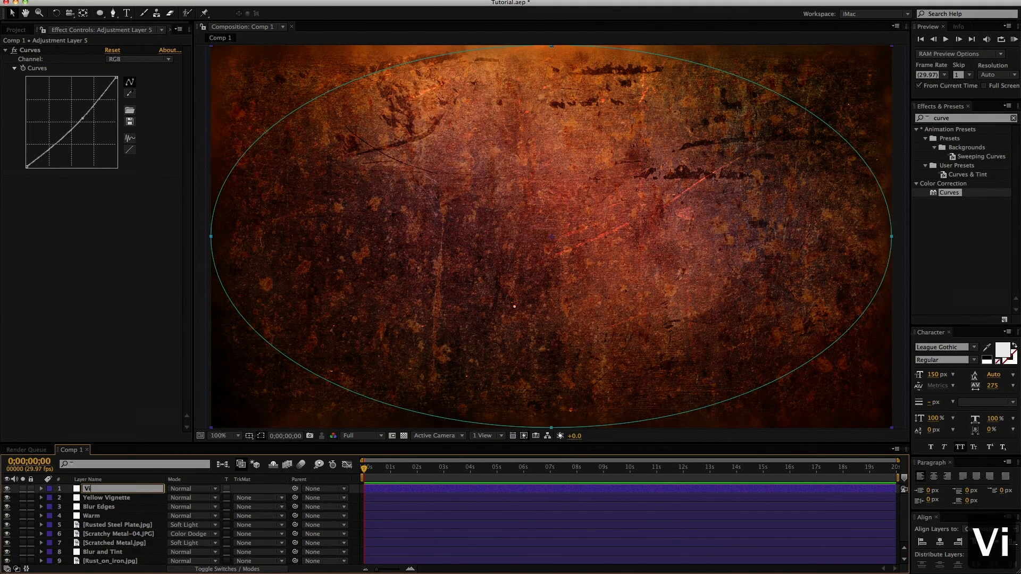
pyautogui.press('Return')
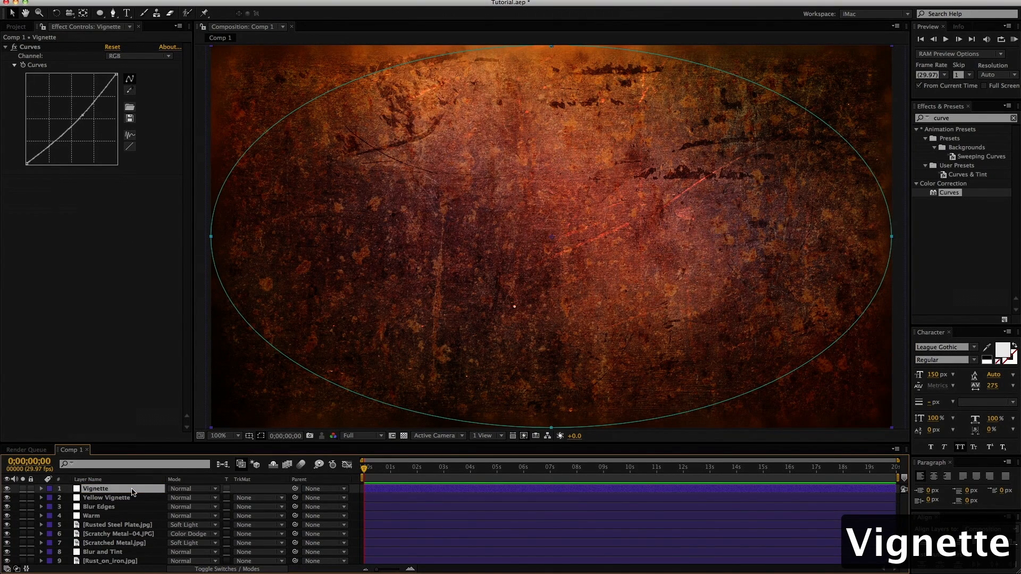
# Step: Create a text layer in the composition reading "Mad Max" with centred paragraph alignment
pyautogui.click(356, 505)
pyautogui.click(127, 13)
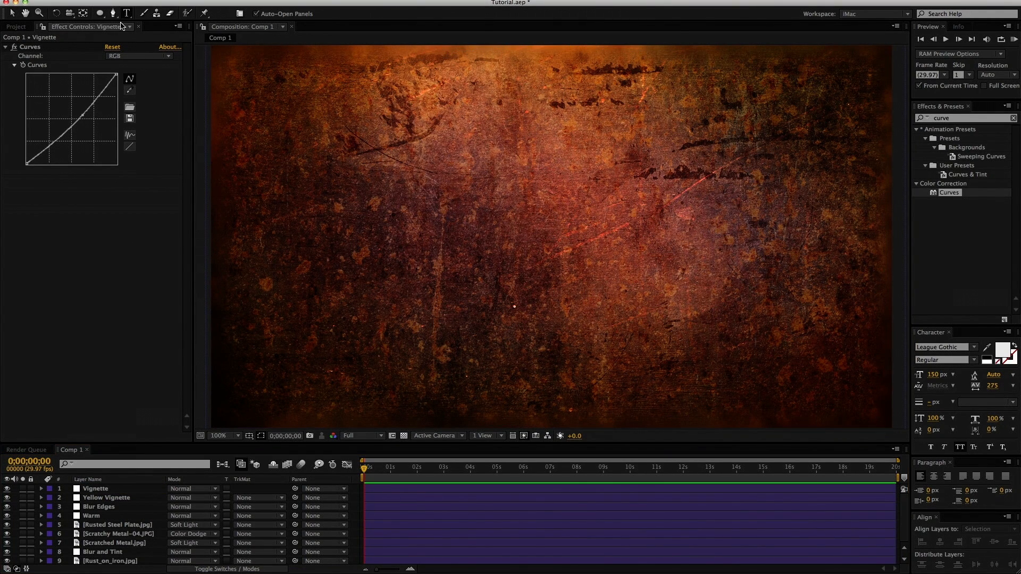
pyautogui.click(127, 13)
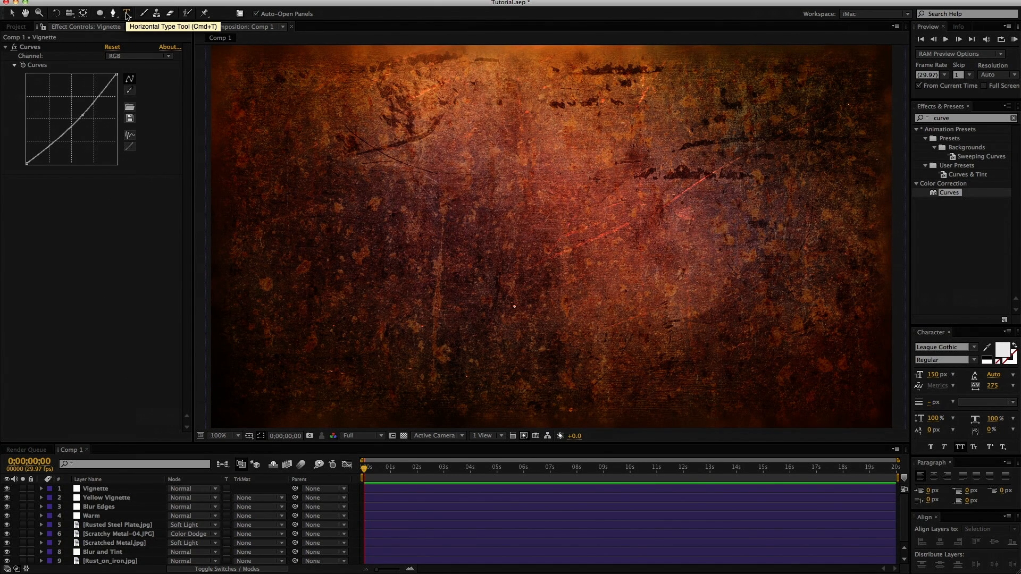
pyautogui.press('super+alt+shift+t')
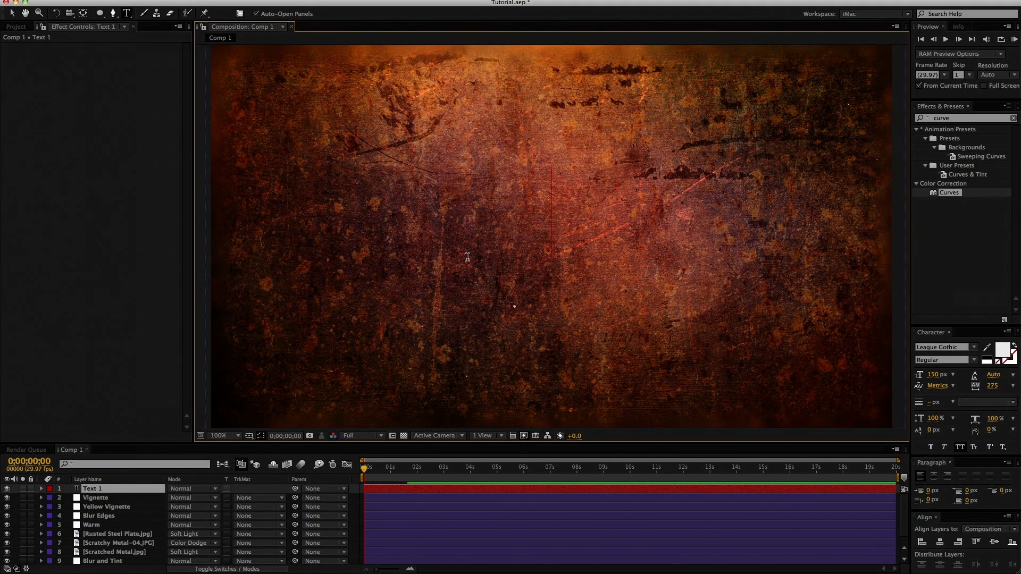
pyautogui.write('Mad')
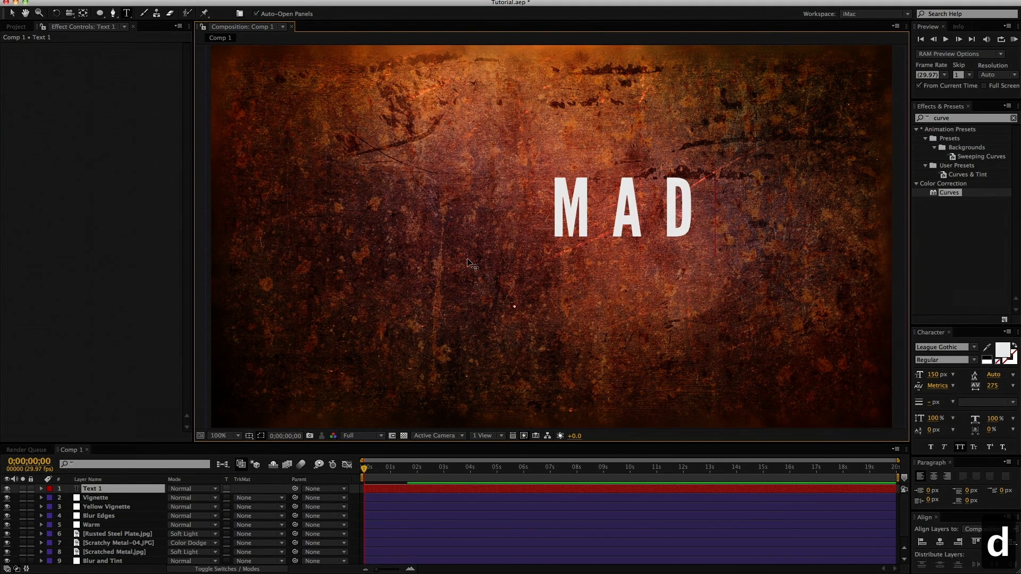
pyautogui.write(' Max')
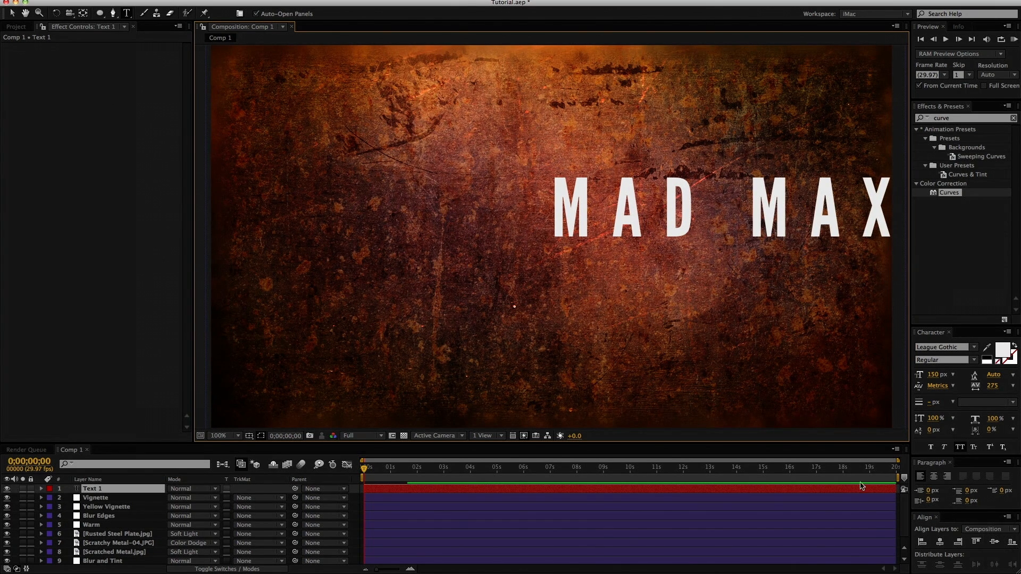
pyautogui.click(933, 477)
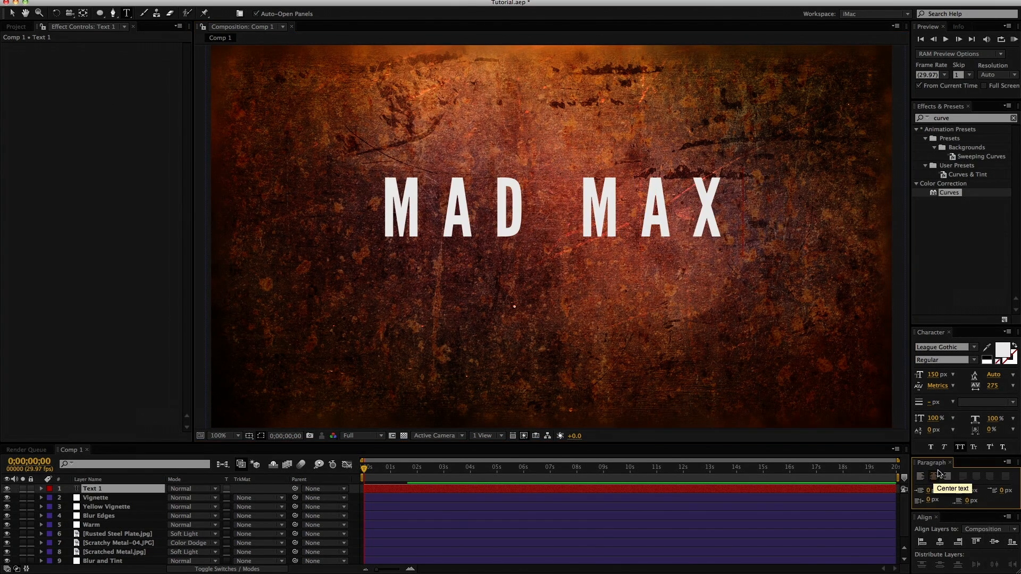
# Step: Set the tracking of the whole Mad Max title to 0 and enlarge its font size to 332 px
pyautogui.moveTo(994, 387); pyautogui.dragTo(966, 411)
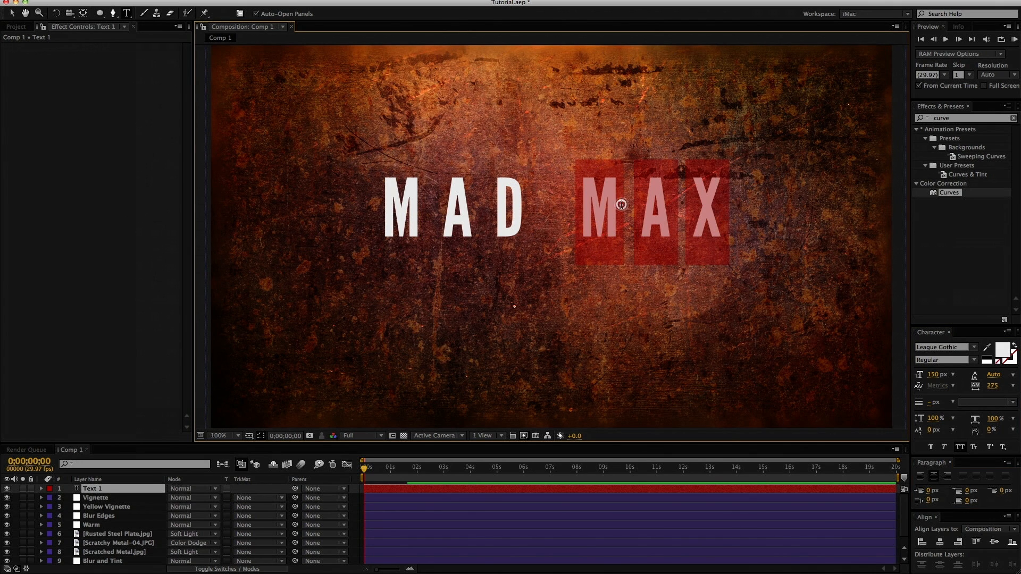
pyautogui.tripleClick(621, 204)
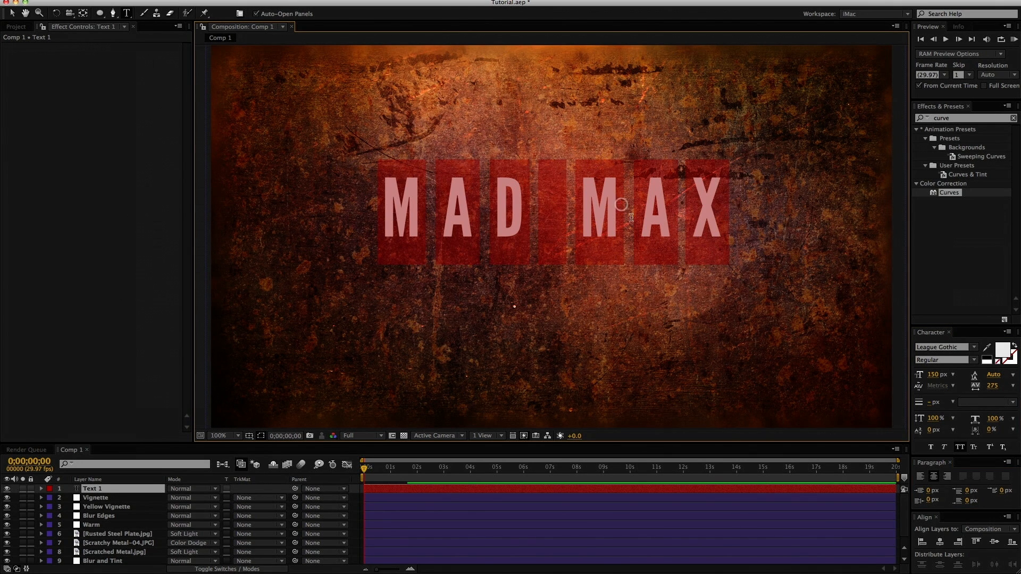
pyautogui.click(1012, 390)
pyautogui.click(1003, 467)
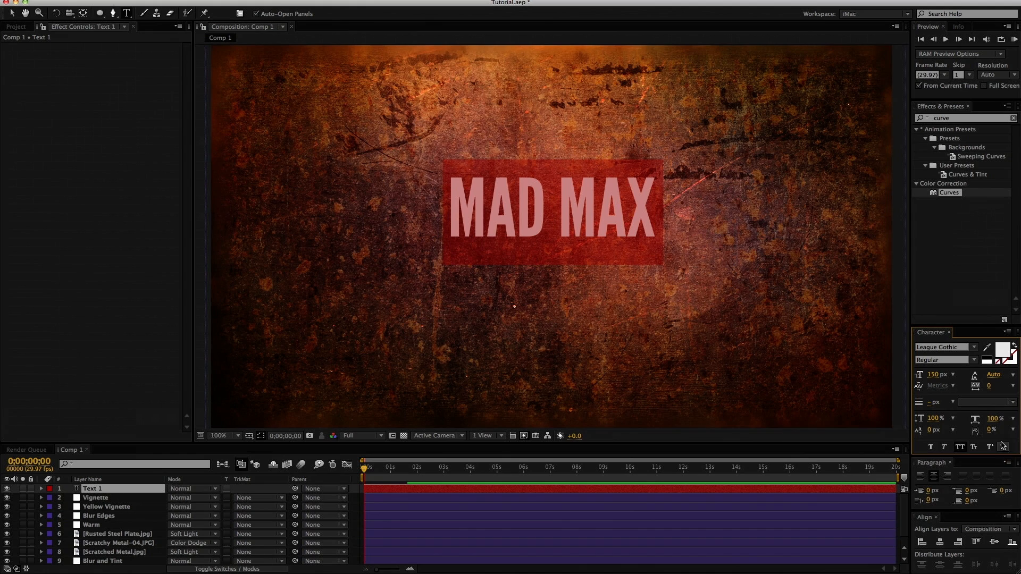
pyautogui.moveTo(932, 378); pyautogui.dragTo(1018, 375)
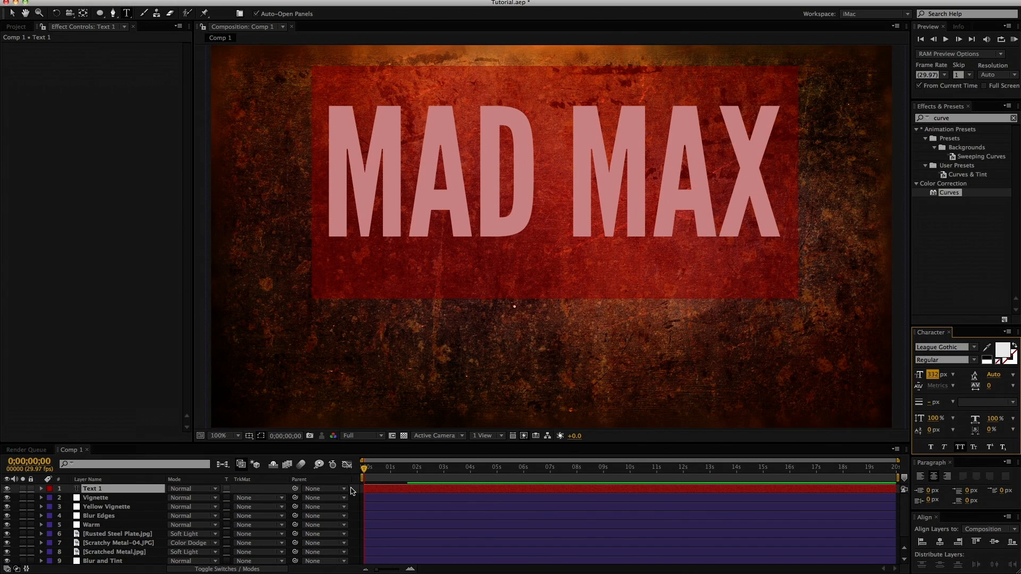
# Step: Pre-compose the Mad Max text layer as "Type" and open the new composition
pyautogui.click(353, 490)
pyautogui.press('super+shift+c')
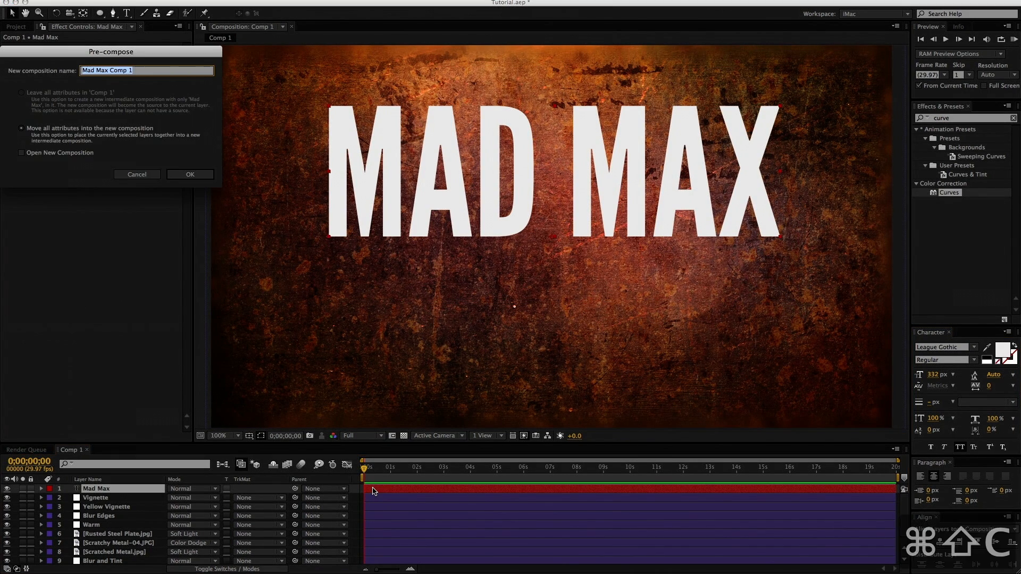
pyautogui.write('Type')
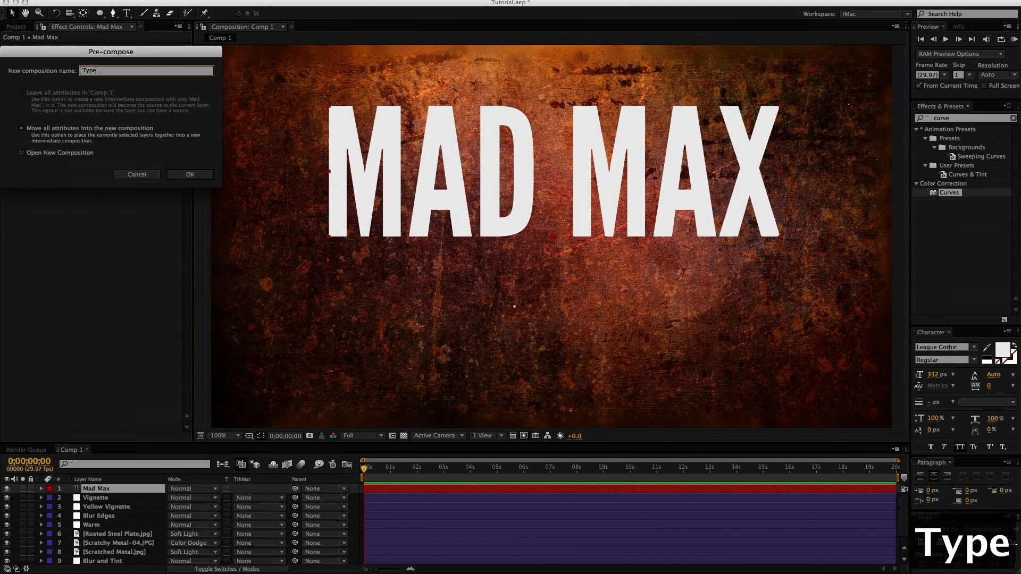
pyautogui.press('Return')
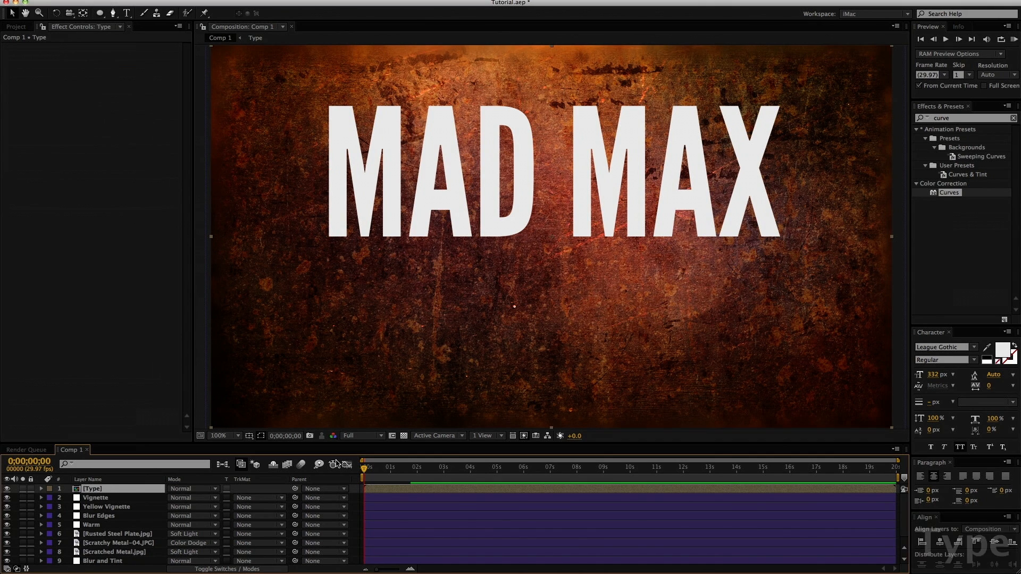
pyautogui.doubleClick(405, 490)
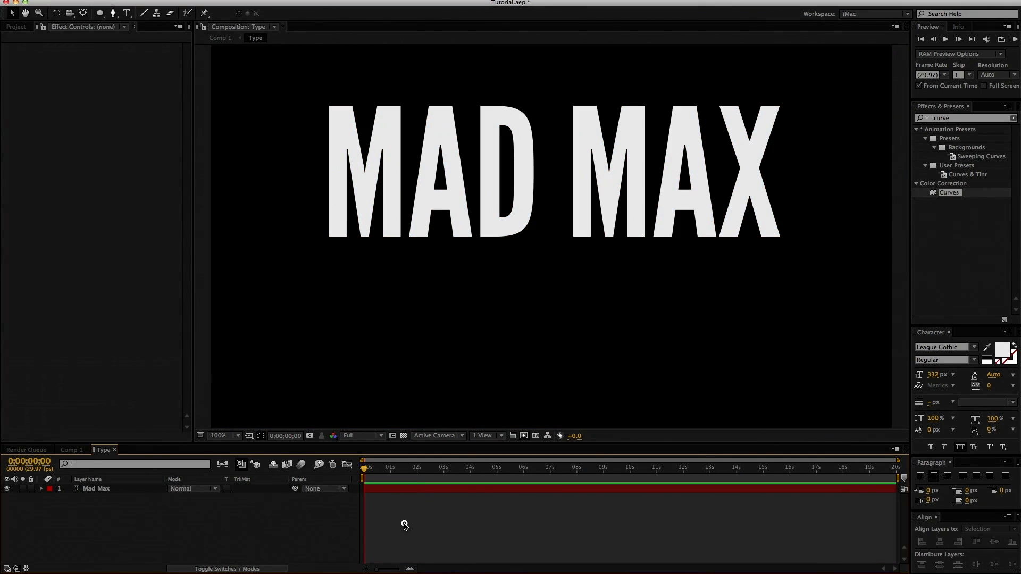
# Step: Group all the texture images in the project into a new folder named Textures
pyautogui.click(12, 26)
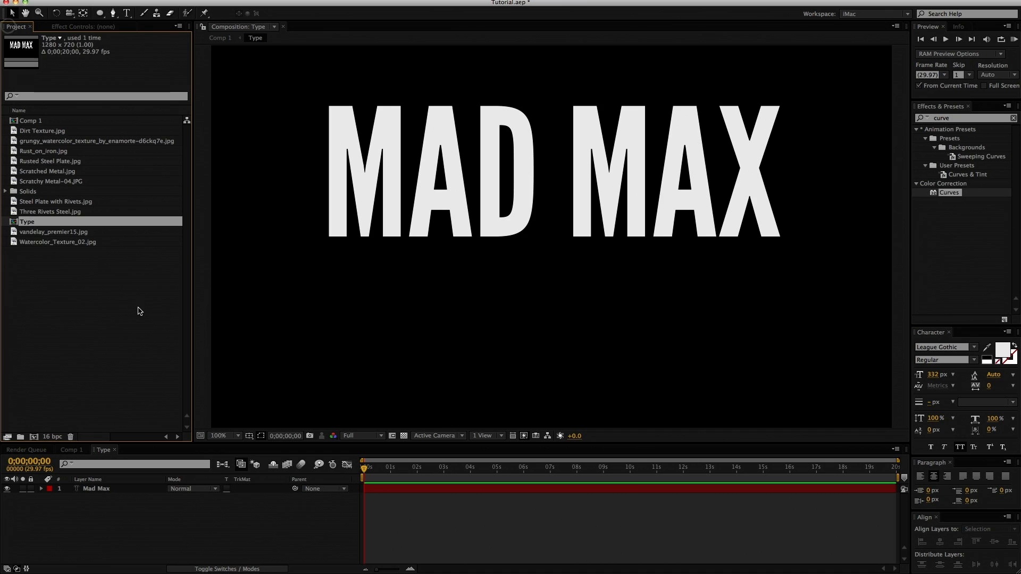
pyautogui.keyDown('super'); pyautogui.click(14, 161); pyautogui.keyUp('super')
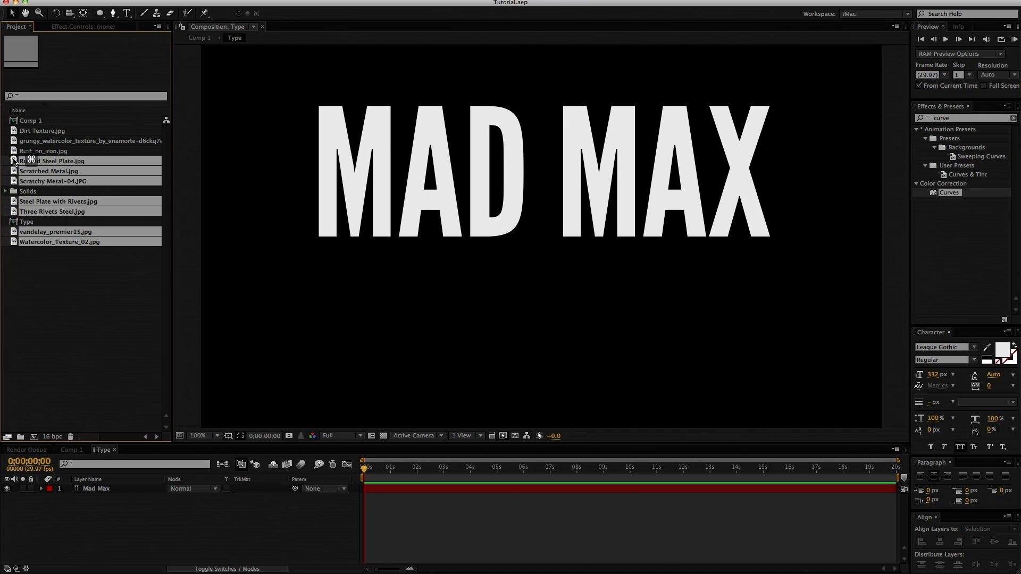
pyautogui.keyDown('super'); pyautogui.click(13, 151); pyautogui.keyUp('super')
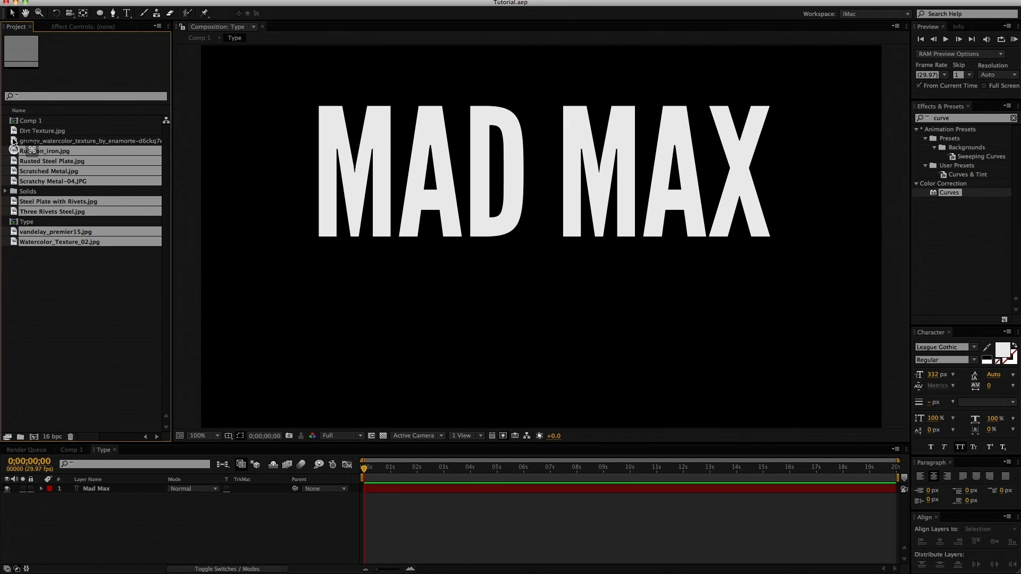
pyautogui.keyDown('super'); pyautogui.click(13, 141); pyautogui.keyUp('super')
pyautogui.keyDown('super'); pyautogui.click(13, 131); pyautogui.keyUp('super')
pyautogui.moveTo(15, 241); pyautogui.dragTo(20, 437)
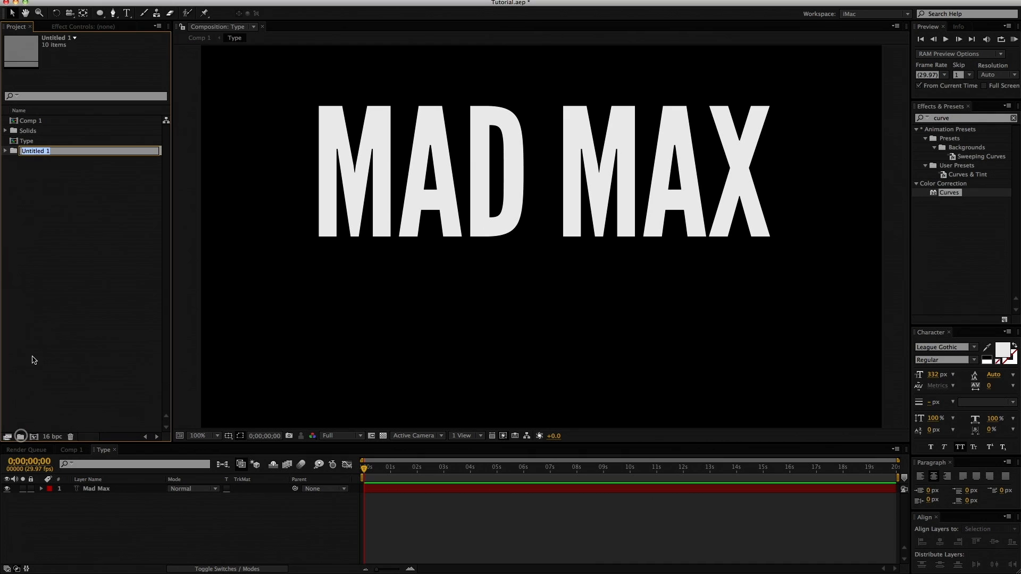
pyautogui.write('Tex')
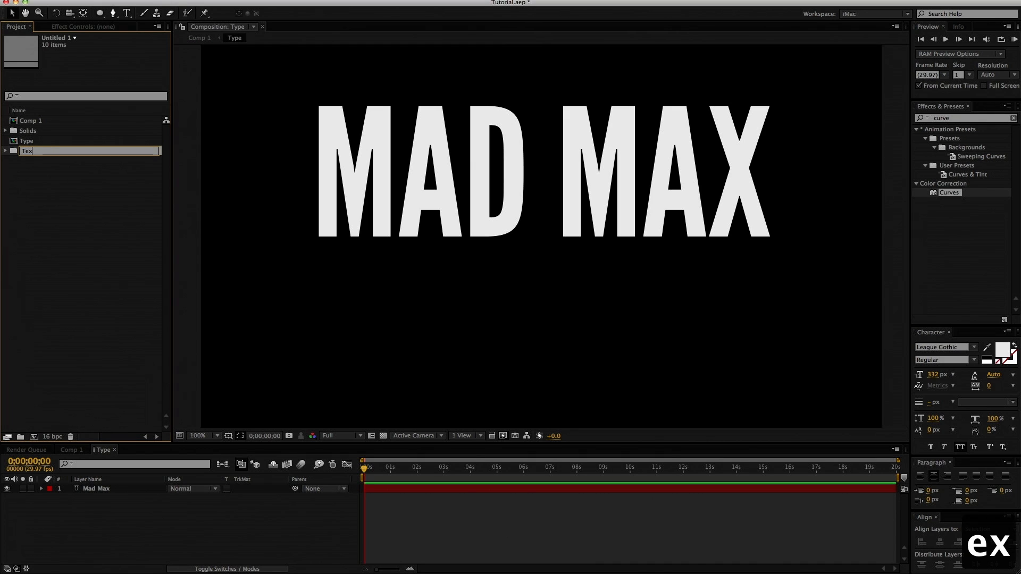
pyautogui.write('teures')
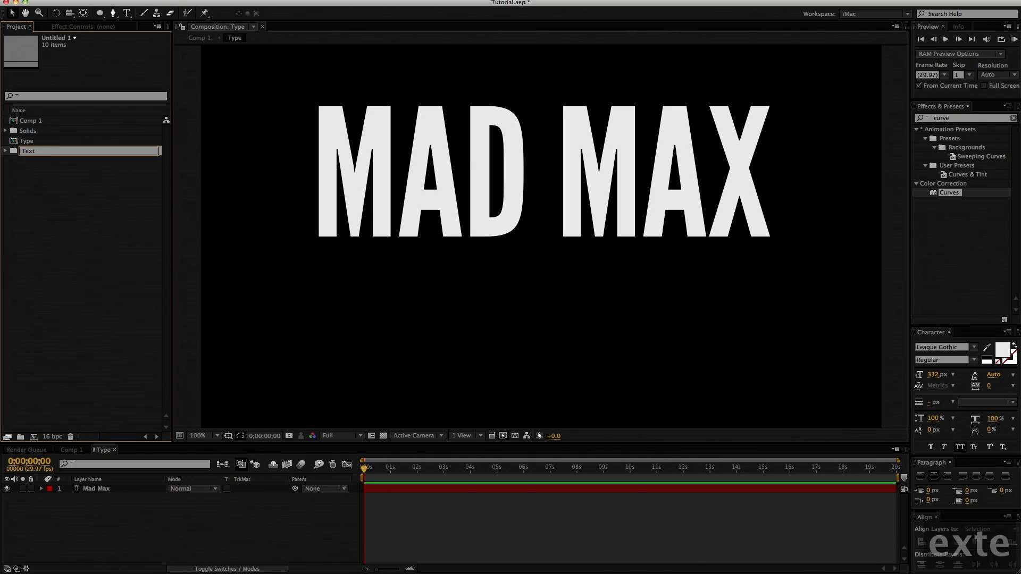
pyautogui.press('Return')
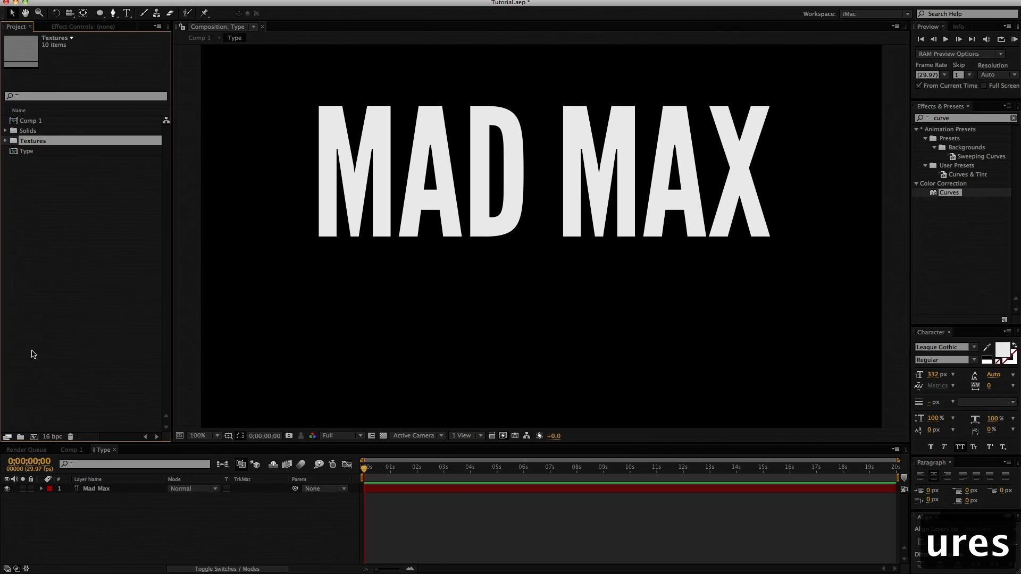
# Step: Add Three Rivets Steel.jpg from the Textures folder to the Type composition above the Mad Max text layer
pyautogui.click(5, 141)
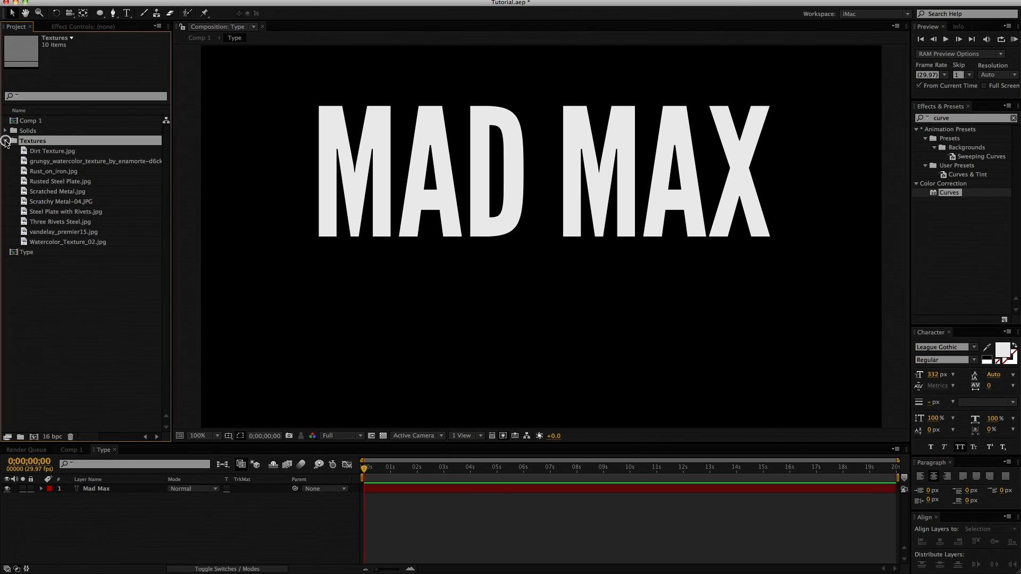
pyautogui.click(24, 223)
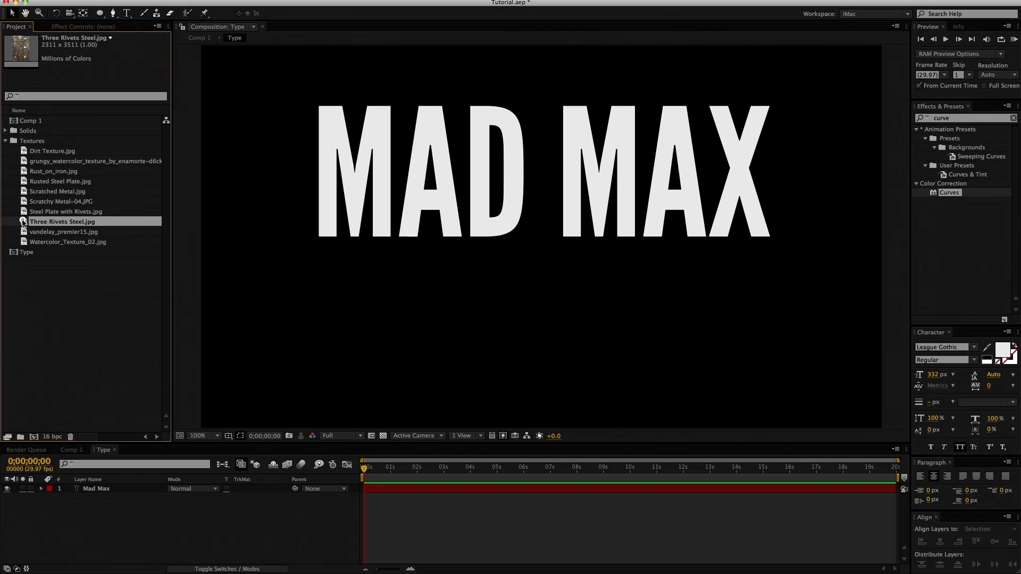
pyautogui.moveTo(70, 437); pyautogui.dragTo(85, 489)
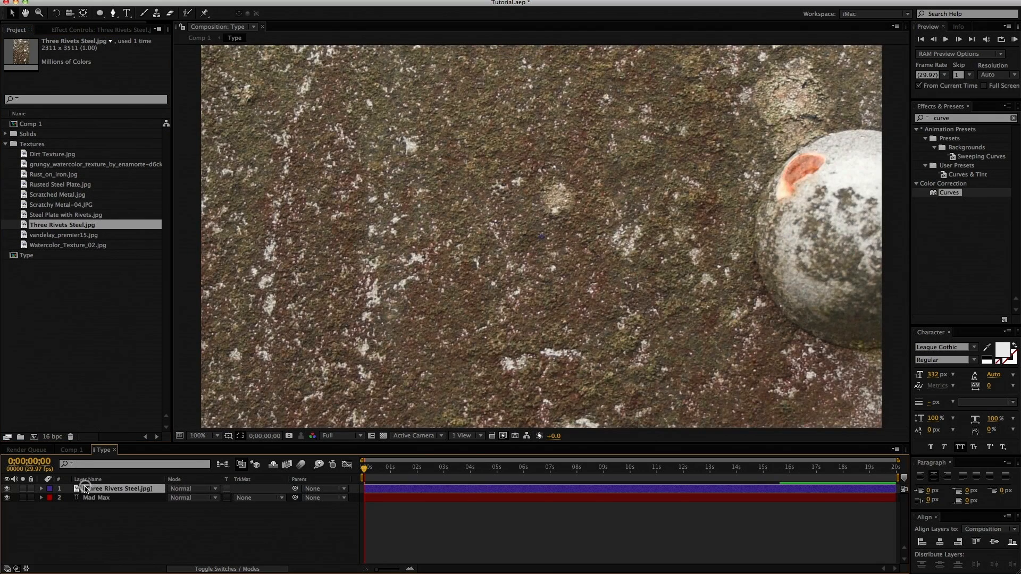
# Step: Scale down the Three Rivets Steel layer and set its rotation to 90°
pyautogui.press('s')
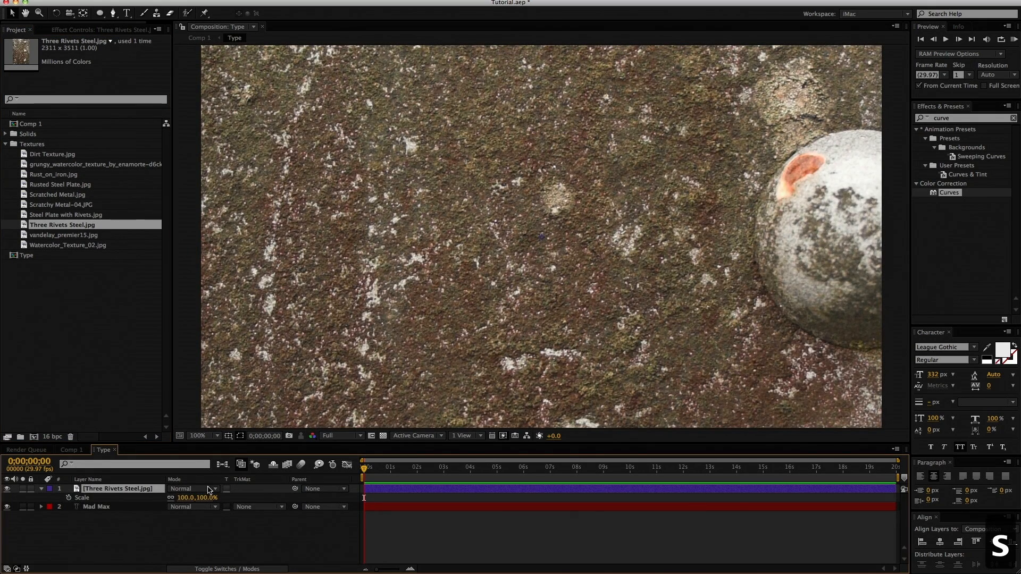
pyautogui.moveTo(192, 498); pyautogui.dragTo(172, 498)
pyautogui.press('r')
pyautogui.click(181, 497)
pyautogui.write('90')
pyautogui.press('Return')
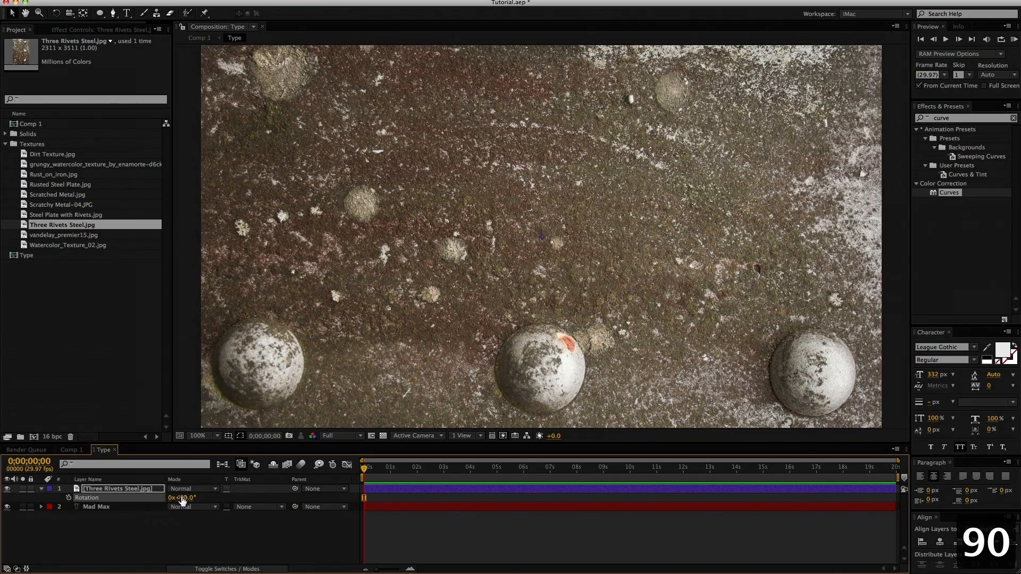
# Step: Shift the Three Rivets Steel layer slightly downward and turn on Preserve Underlying Transparency so it fills only the text
pyautogui.moveTo(435, 243); pyautogui.dragTo(436, 281)
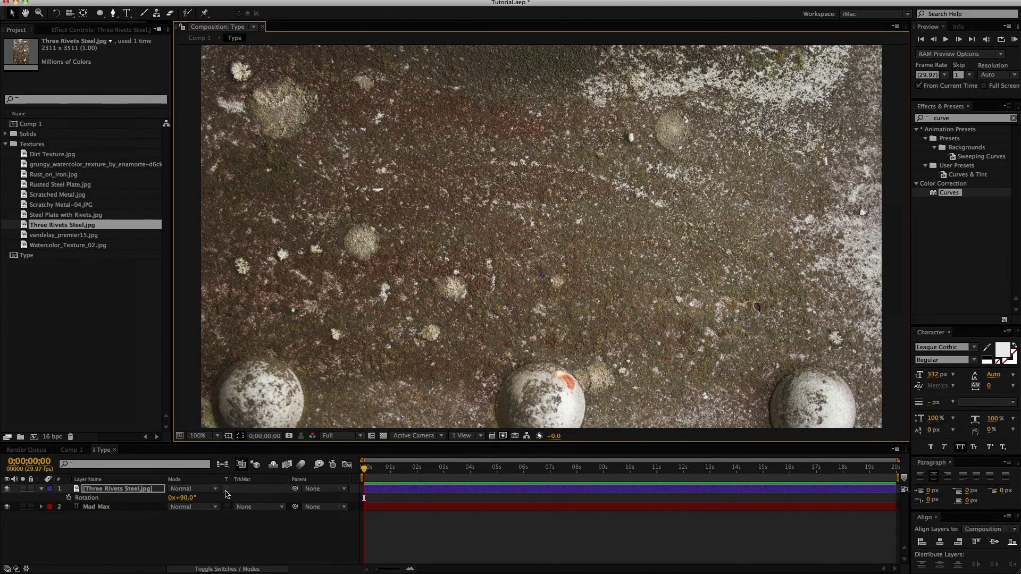
pyautogui.click(226, 490)
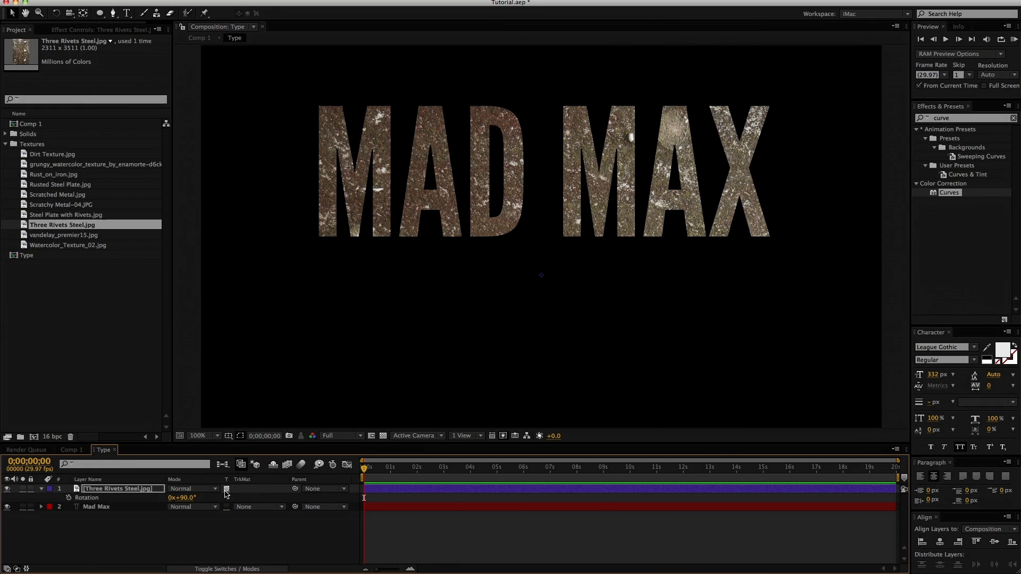
pyautogui.click(227, 569)
pyautogui.click(227, 569)
pyautogui.rightClick(275, 482)
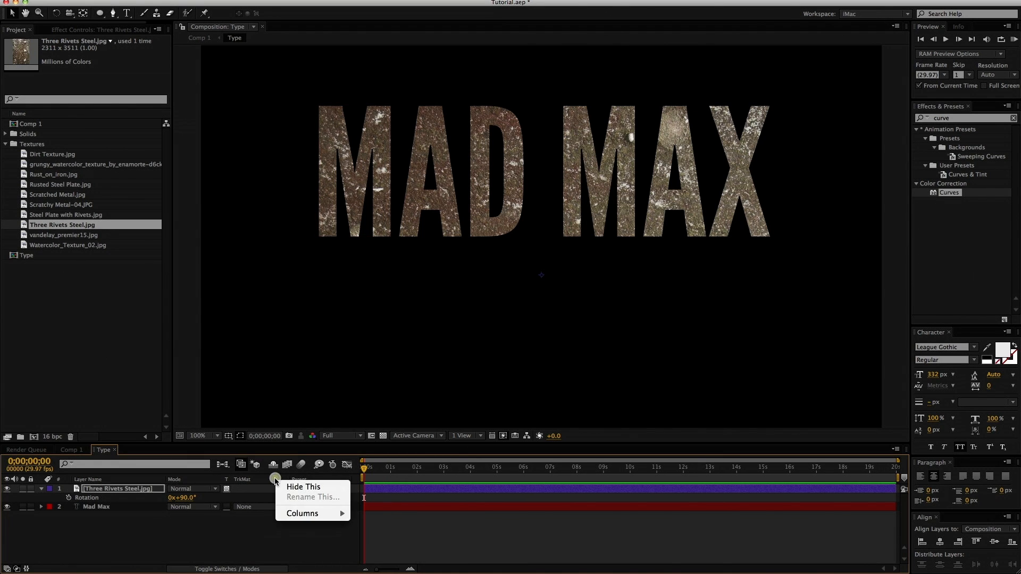
pyautogui.moveTo(305, 518)
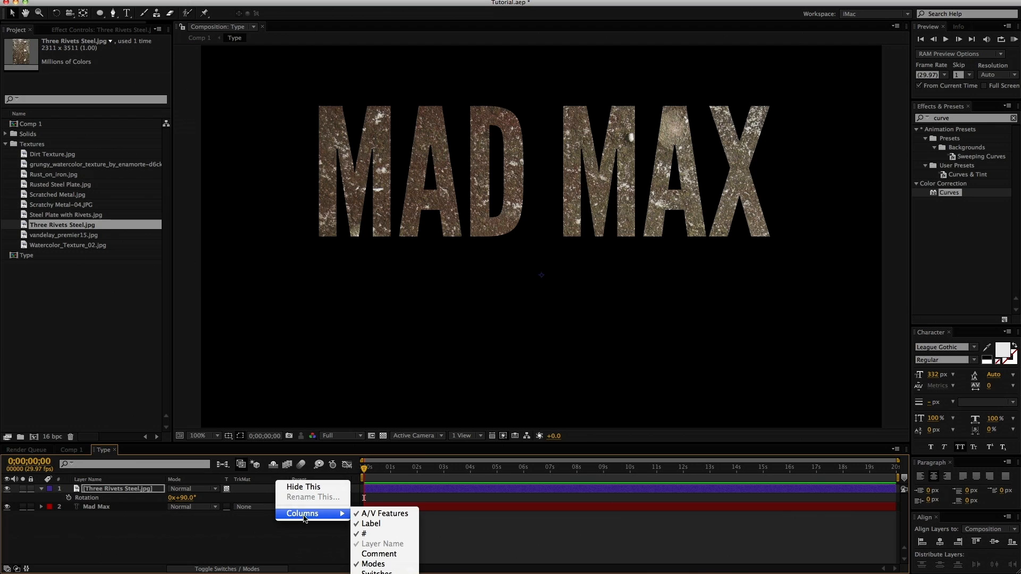
pyautogui.click(253, 533)
# Step: Set the Three Rivets Steel layer's scale to 30% and move it slightly up and right over the title
pyautogui.click(368, 490)
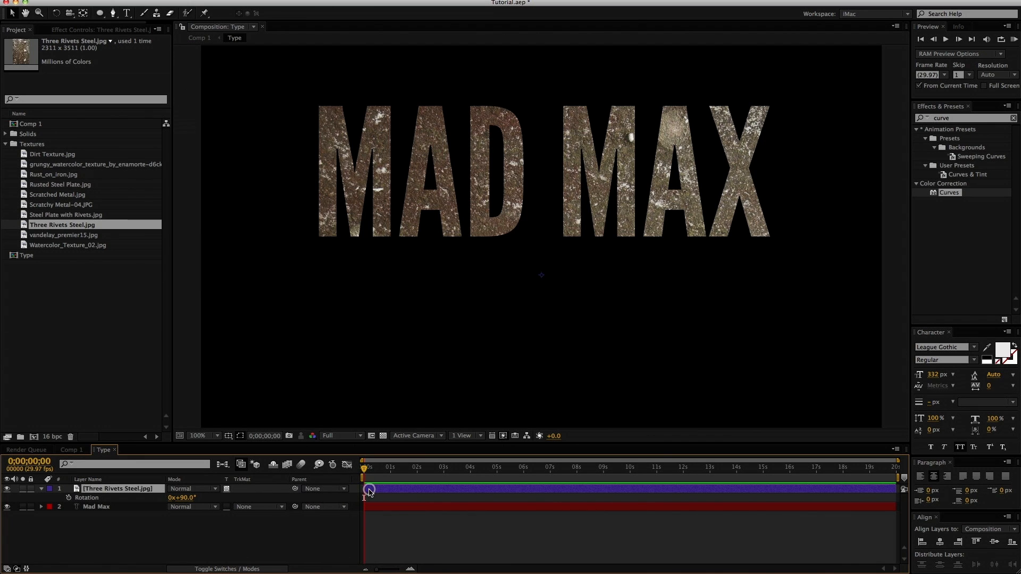
pyautogui.press('s')
pyautogui.moveTo(195, 498); pyautogui.dragTo(194, 498)
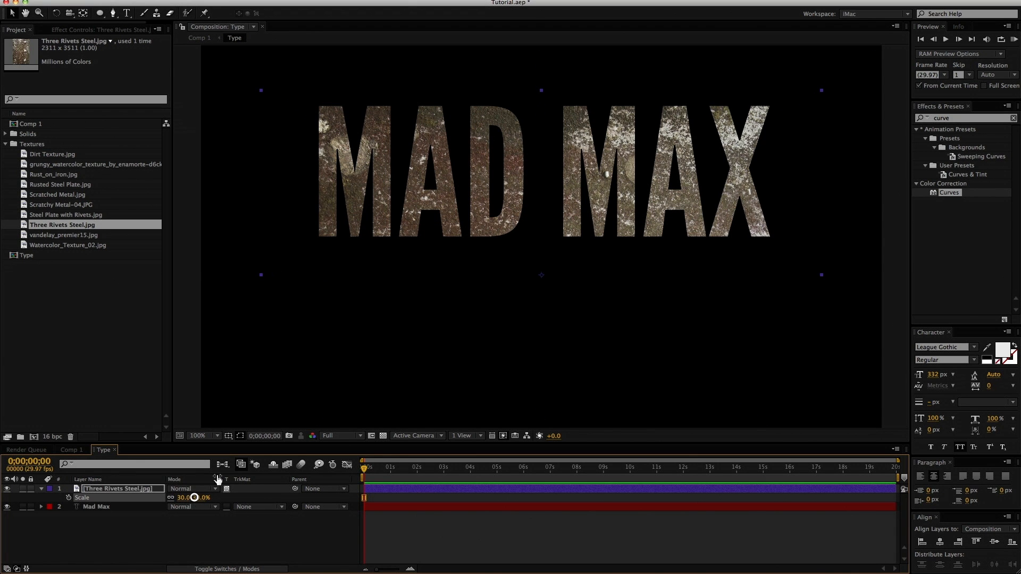
pyautogui.moveTo(406, 356); pyautogui.dragTo(424, 334)
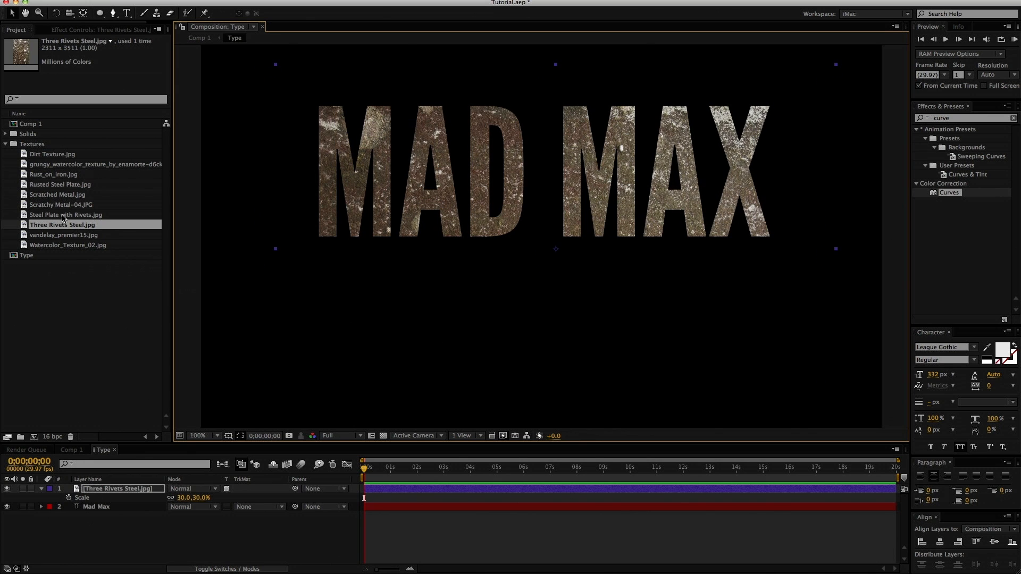
# Step: Add Rust_on_iron.jpg as the top layer of the Type composition and turn on Preserve Underlying Transparency for it
pyautogui.click(23, 175)
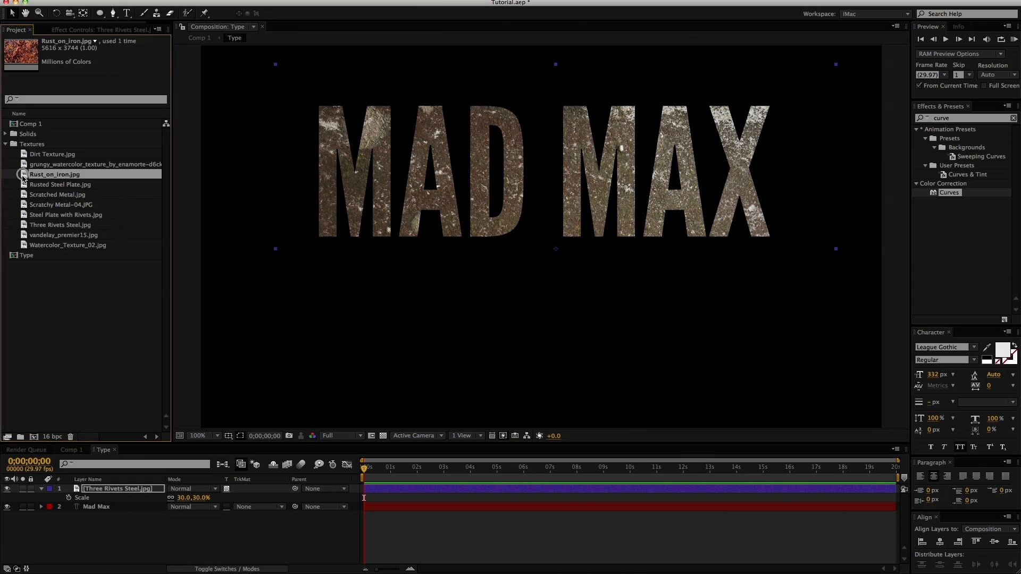
pyautogui.moveTo(23, 178); pyautogui.dragTo(97, 490)
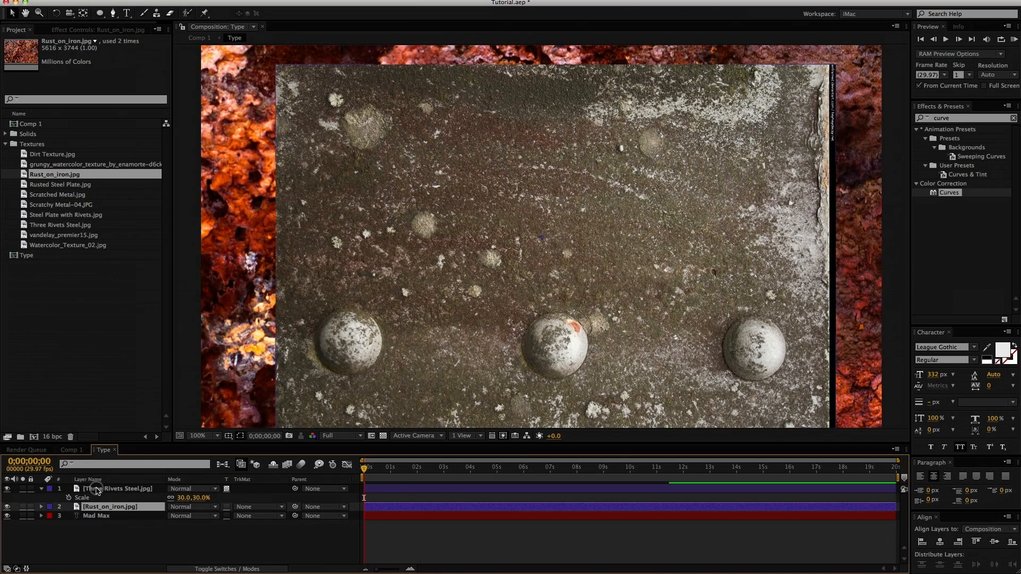
pyautogui.moveTo(101, 506)
pyautogui.mouseDown()
pyautogui.moveTo(95, 486)
pyautogui.moveTo(102, 490)
pyautogui.mouseUp()
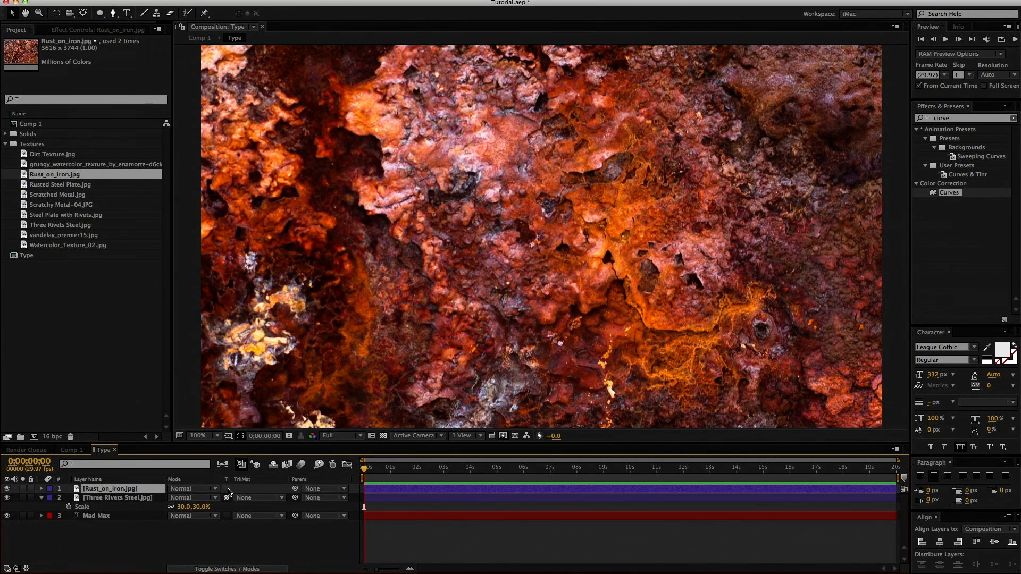
pyautogui.click(227, 488)
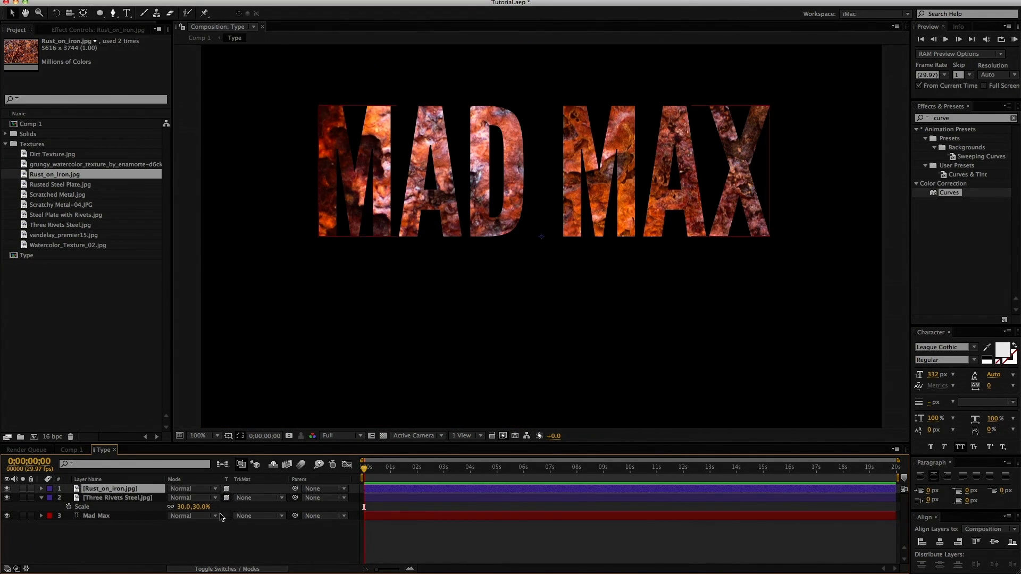
pyautogui.click(382, 436)
pyautogui.click(383, 436)
# Step: Scale the Rust_on_iron layer to 39% and set its blending mode to Screen
pyautogui.click(106, 488)
pyautogui.press('s')
pyautogui.moveTo(209, 498); pyautogui.dragTo(174, 497)
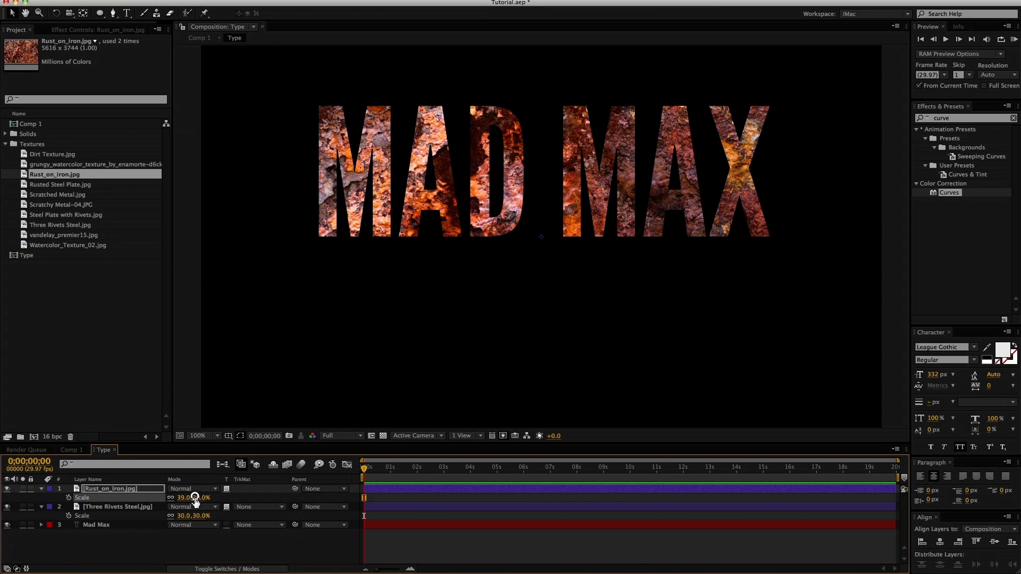
pyautogui.click(192, 489)
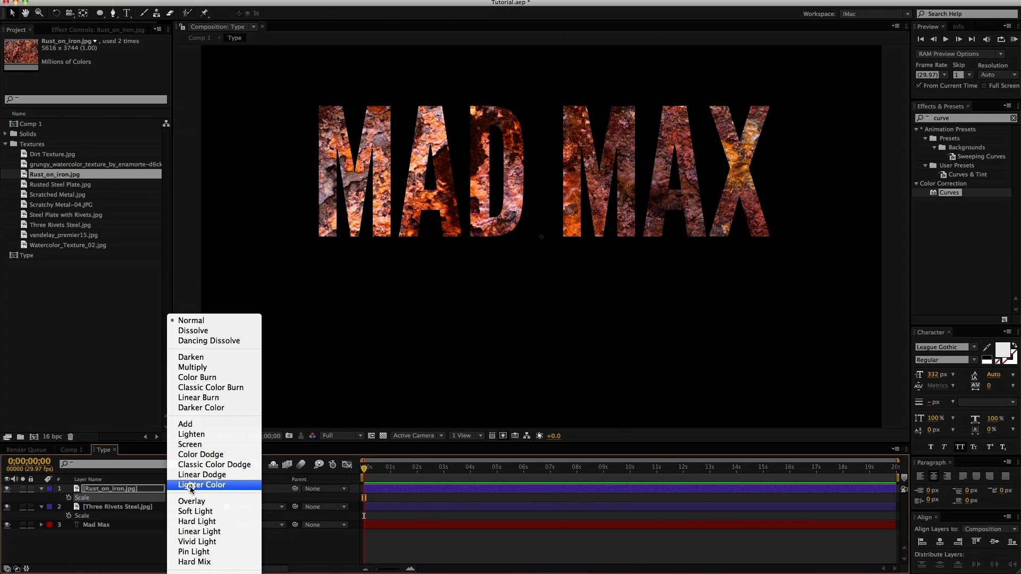
pyautogui.click(193, 449)
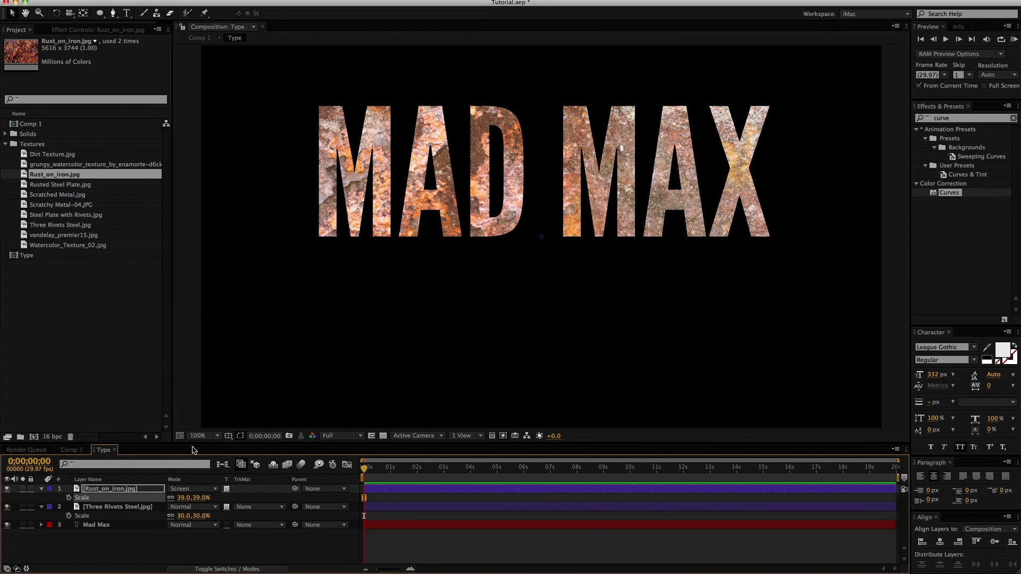
pyautogui.press('F2')
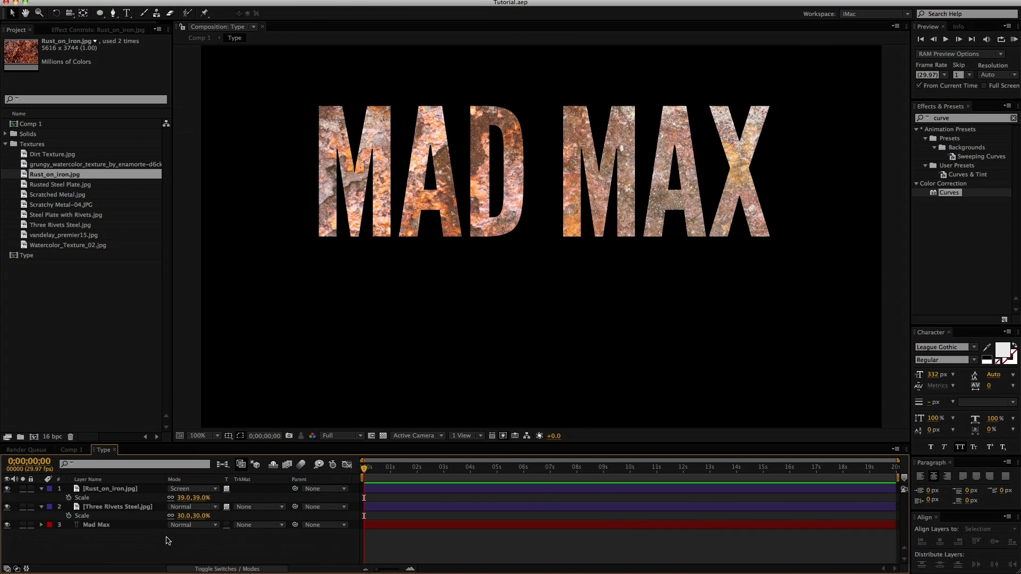
# Step: Add Dirt Texture.jpg as the top layer, scale it to 50% and turn on Preserve Underlying Transparency
pyautogui.moveTo(24, 155); pyautogui.dragTo(93, 489)
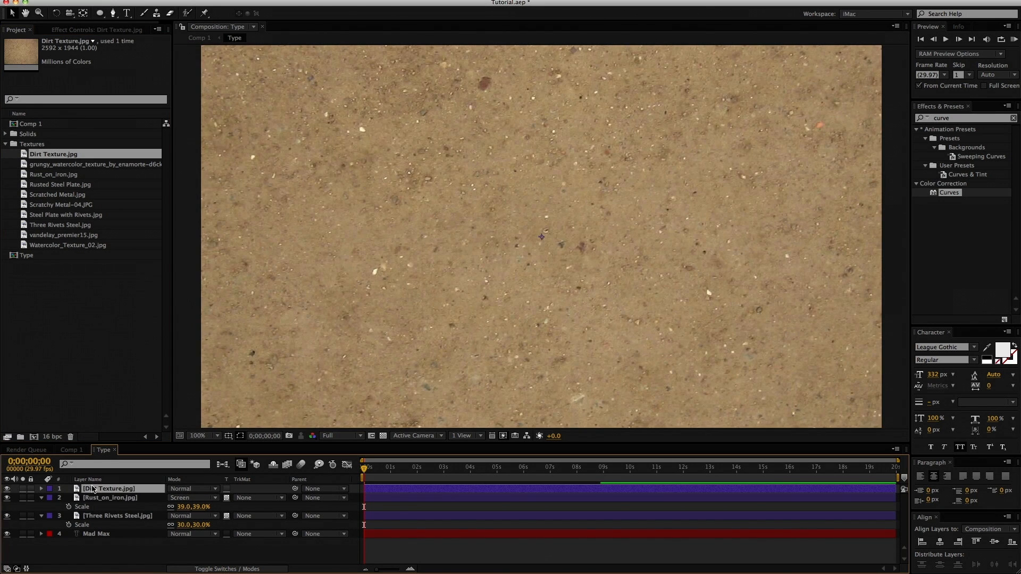
pyautogui.press('s')
pyautogui.moveTo(210, 503); pyautogui.dragTo(184, 500)
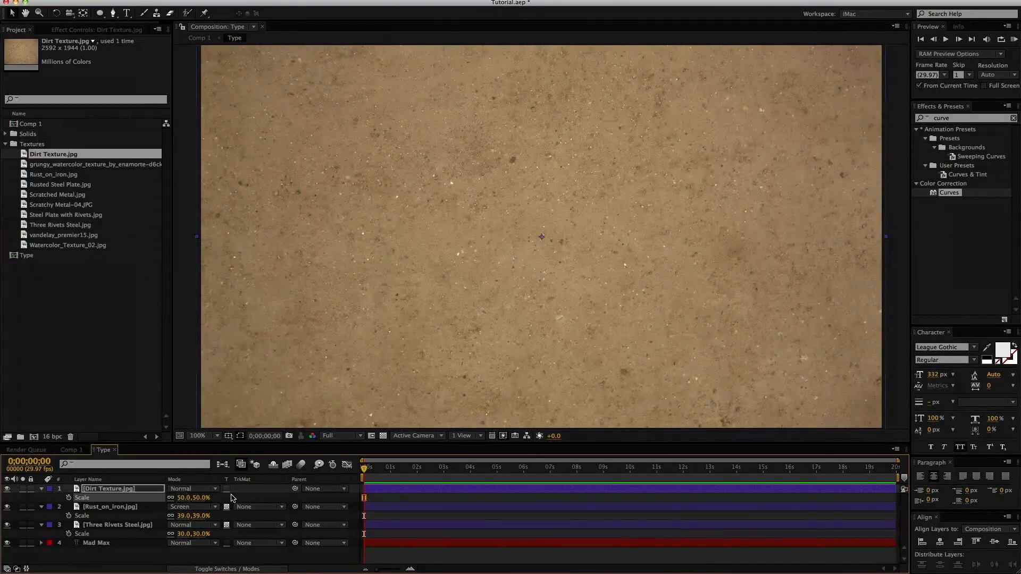
pyautogui.click(226, 488)
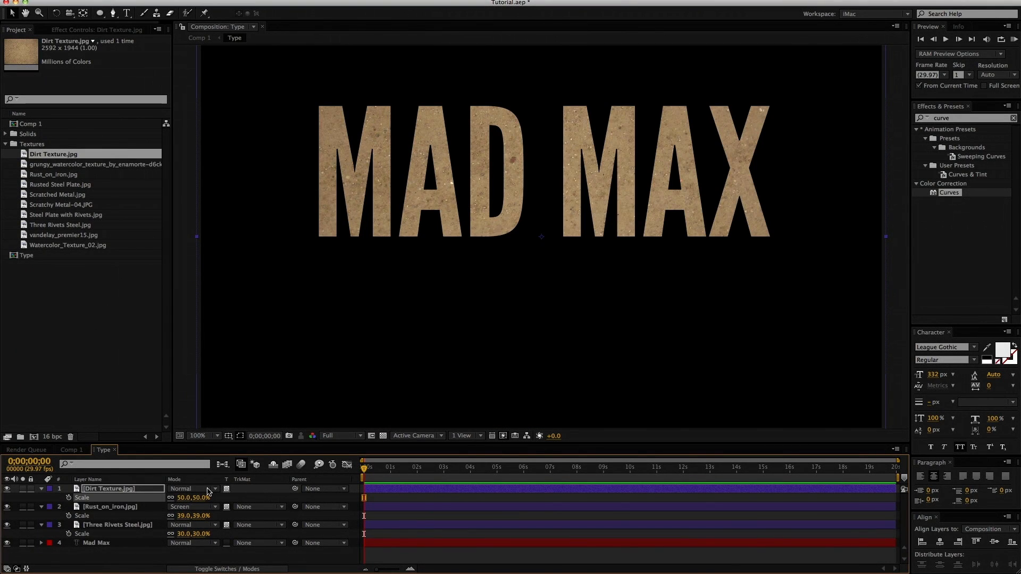
# Step: Set the Dirt Texture layer's blending mode to Overlay and its scale to 46%
pyautogui.click(210, 489)
pyautogui.click(189, 503)
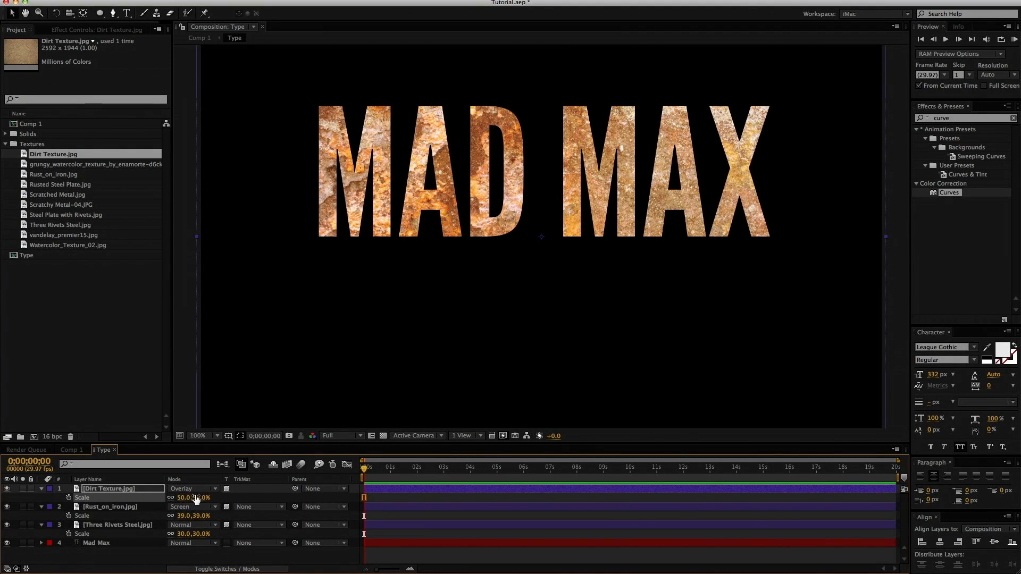
pyautogui.moveTo(196, 498); pyautogui.dragTo(197, 497)
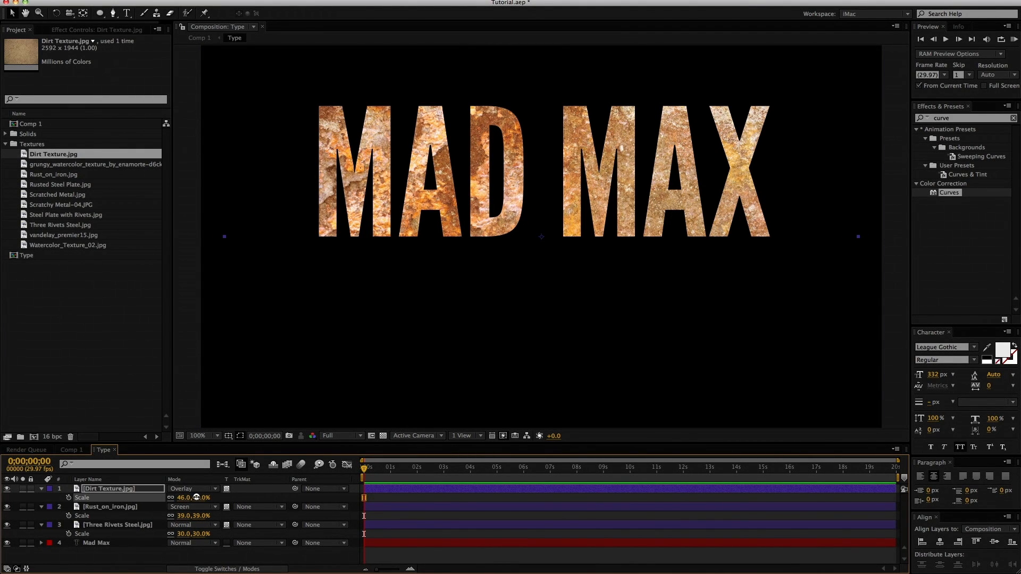
pyautogui.click(291, 553)
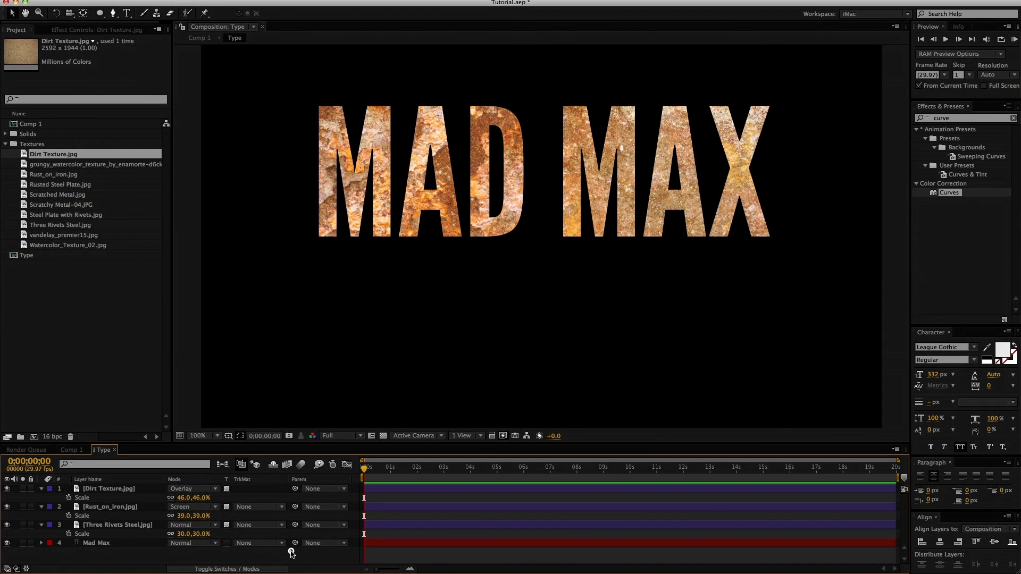
# Step: Collapse the layer properties, save the project and return to Comp 1
pyautogui.press('u')
pyautogui.press('super+s')
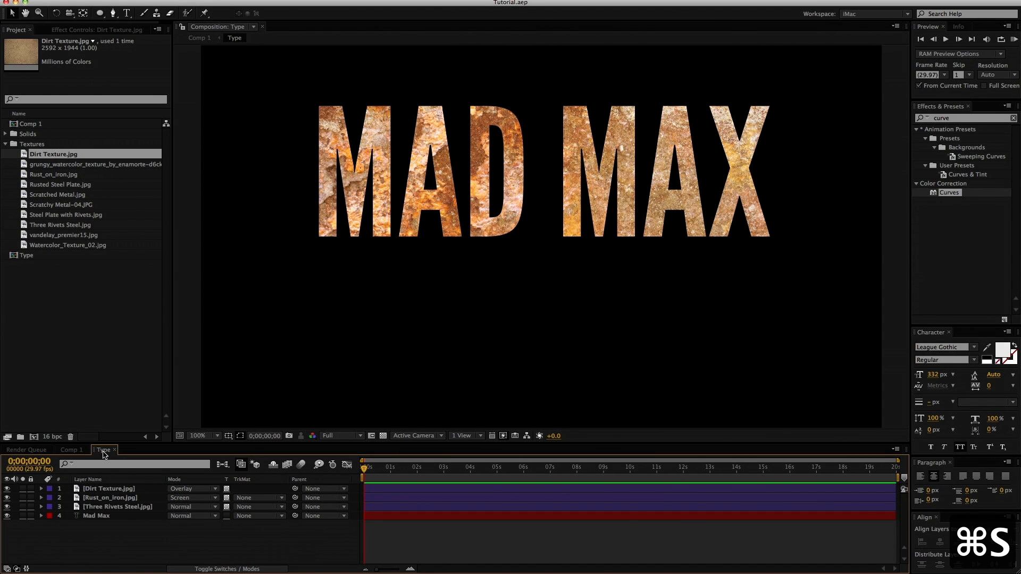
pyautogui.click(85, 454)
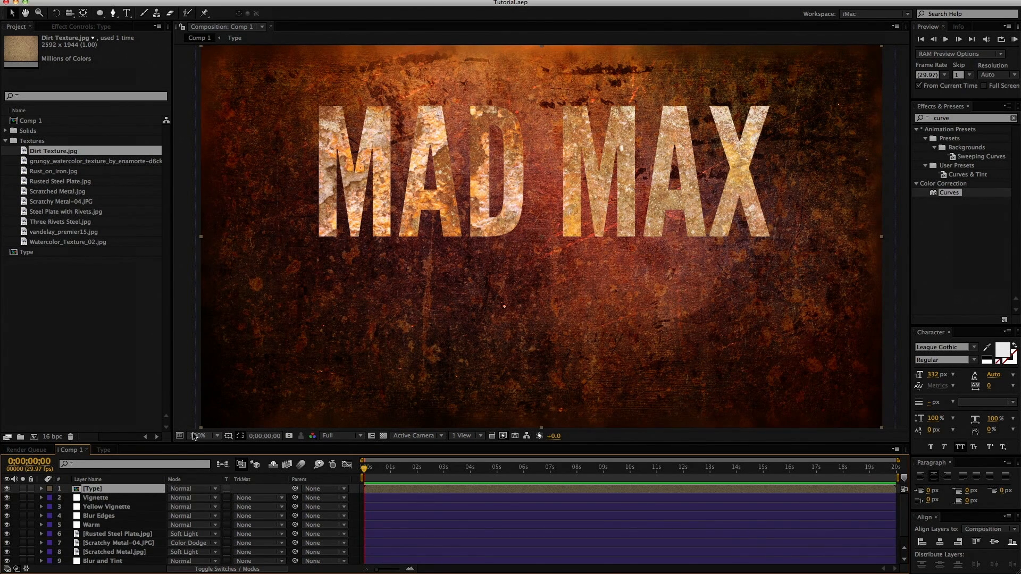
# Step: Duplicate the Mad Max text layer in the Type composition, place the copy below the original and move it down
pyautogui.click(104, 450)
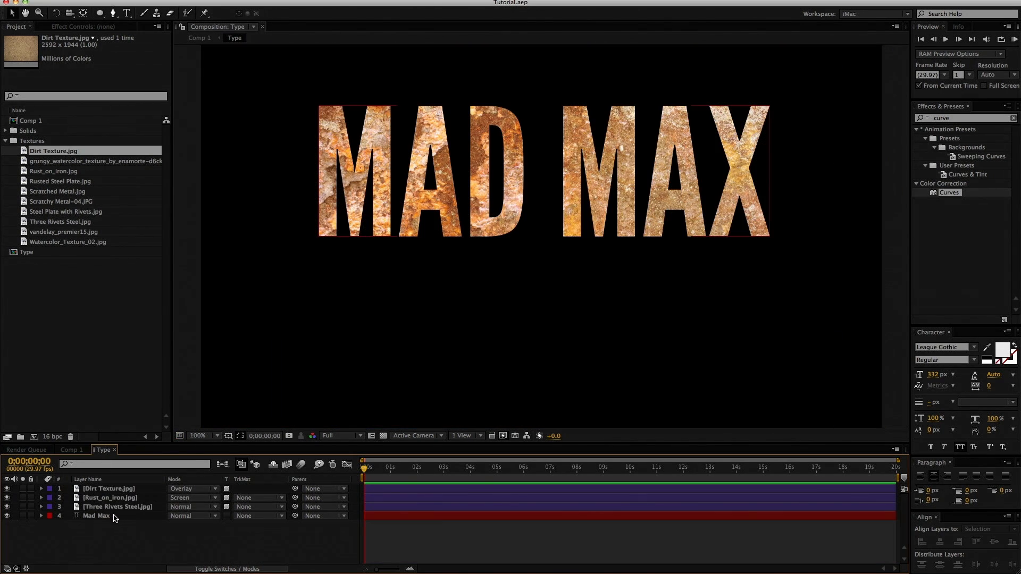
pyautogui.click(115, 517)
pyautogui.press('super+d')
pyautogui.moveTo(115, 517); pyautogui.dragTo(114, 531)
pyautogui.moveTo(500, 241); pyautogui.dragTo(500, 317)
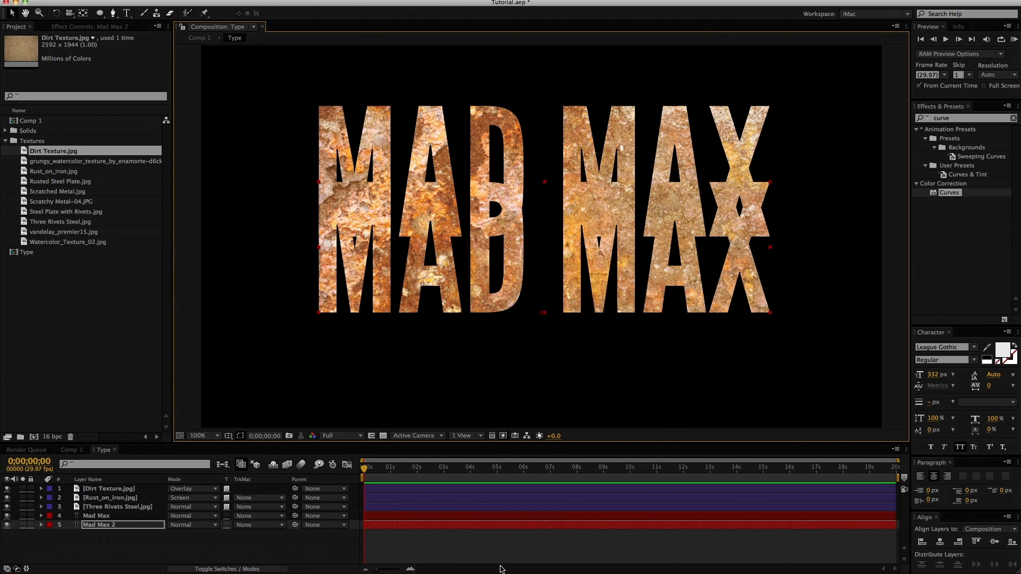
# Step: Replace the duplicate's text with "abbey road", with font size 90 px and tracking 513
pyautogui.click(500, 527)
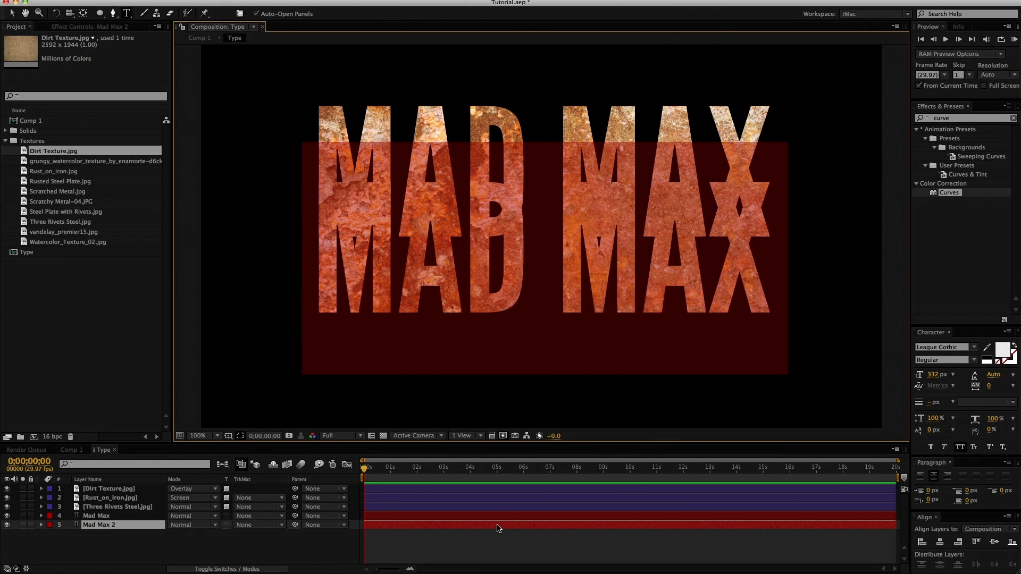
pyautogui.write('abbey roa')
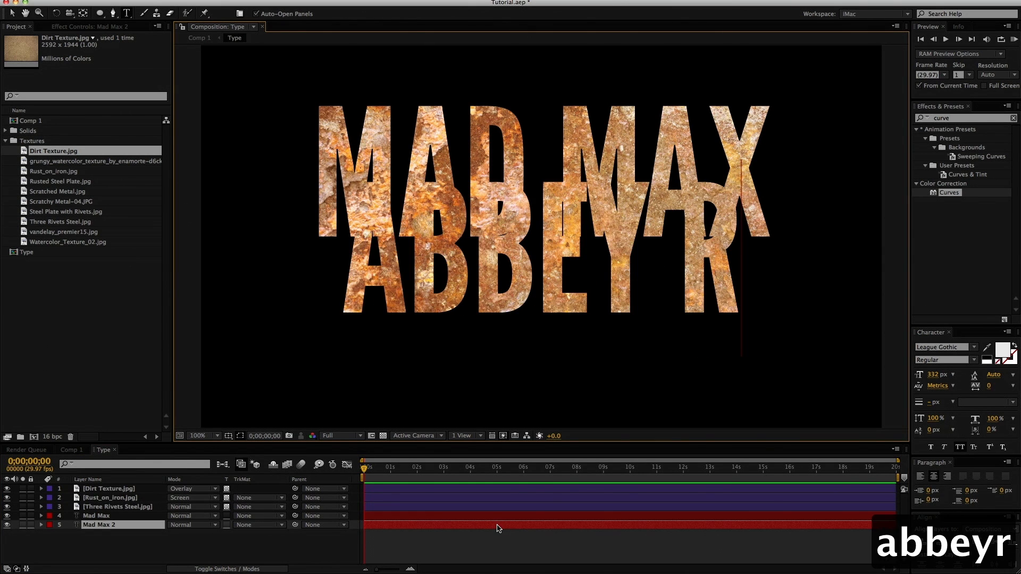
pyautogui.write('d')
pyautogui.press('super+a')
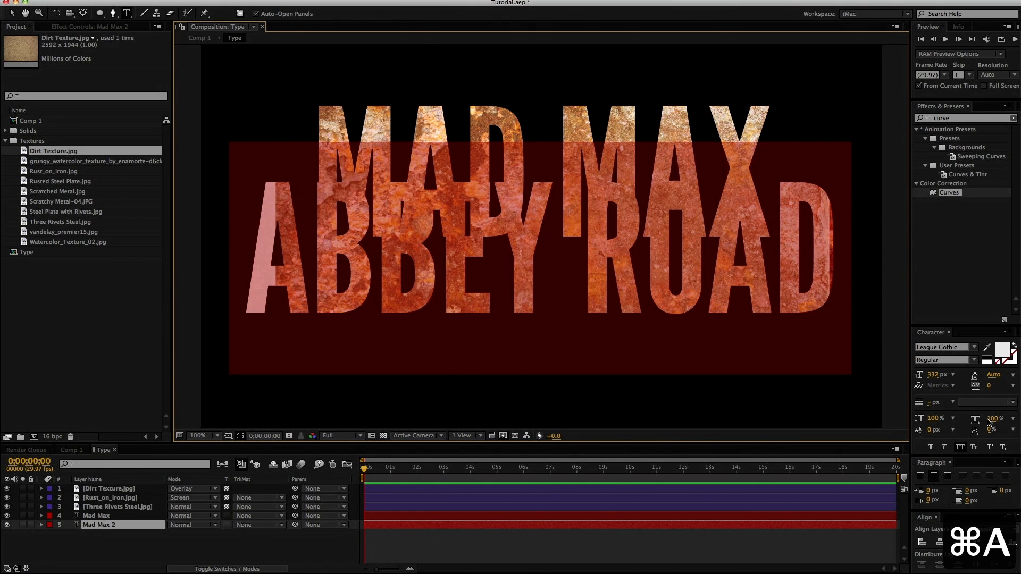
pyautogui.moveTo(934, 375); pyautogui.dragTo(798, 372)
pyautogui.moveTo(989, 386); pyautogui.dragTo(1009, 386)
pyautogui.moveTo(992, 385); pyautogui.dragTo(1009, 385)
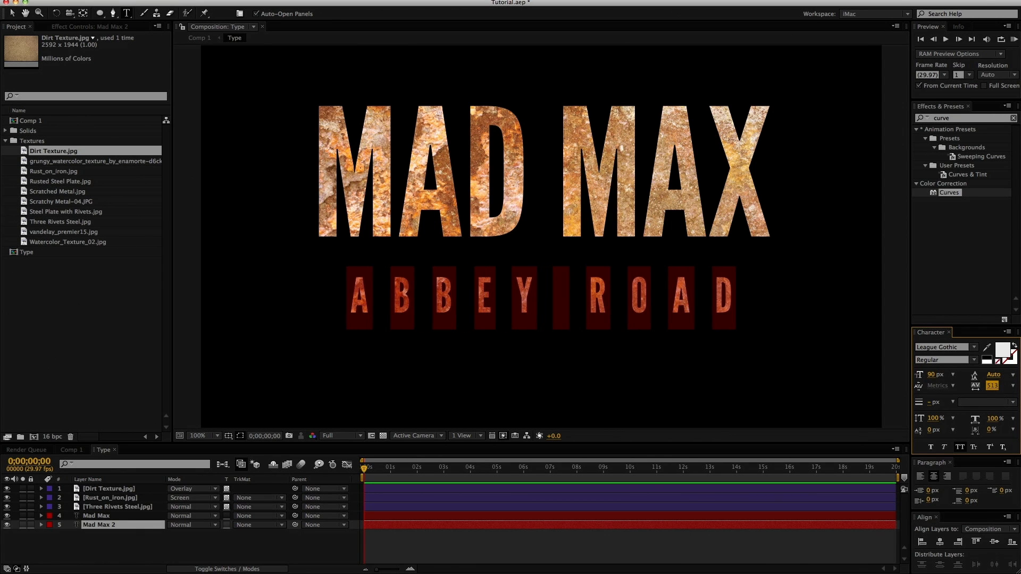
# Step: Move the abbey road text up to sit just beneath MAD MAX and view the result in Comp 1
pyautogui.click(446, 563)
pyautogui.click(410, 524)
pyautogui.moveTo(437, 303); pyautogui.dragTo(438, 275)
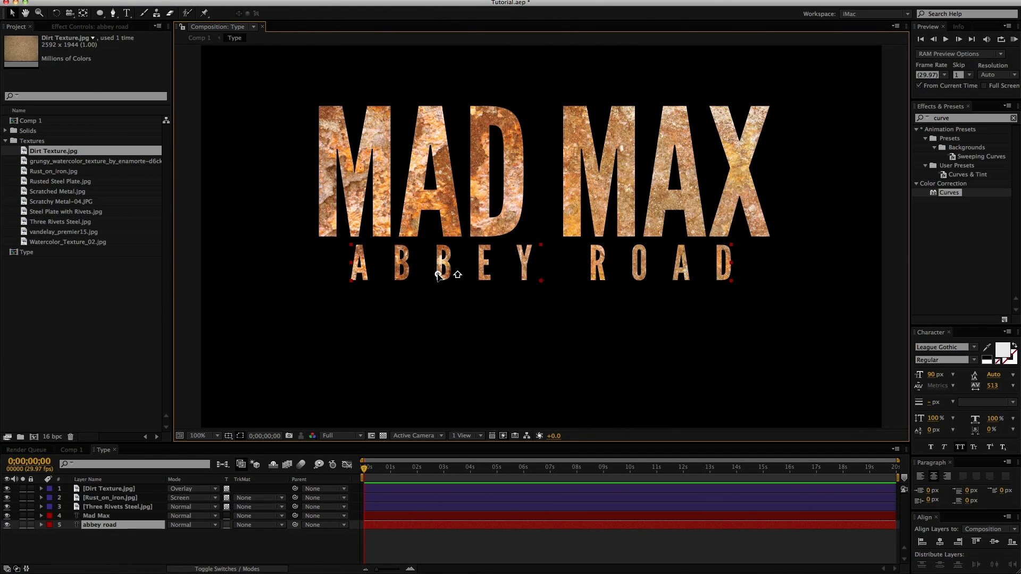
pyautogui.click(423, 547)
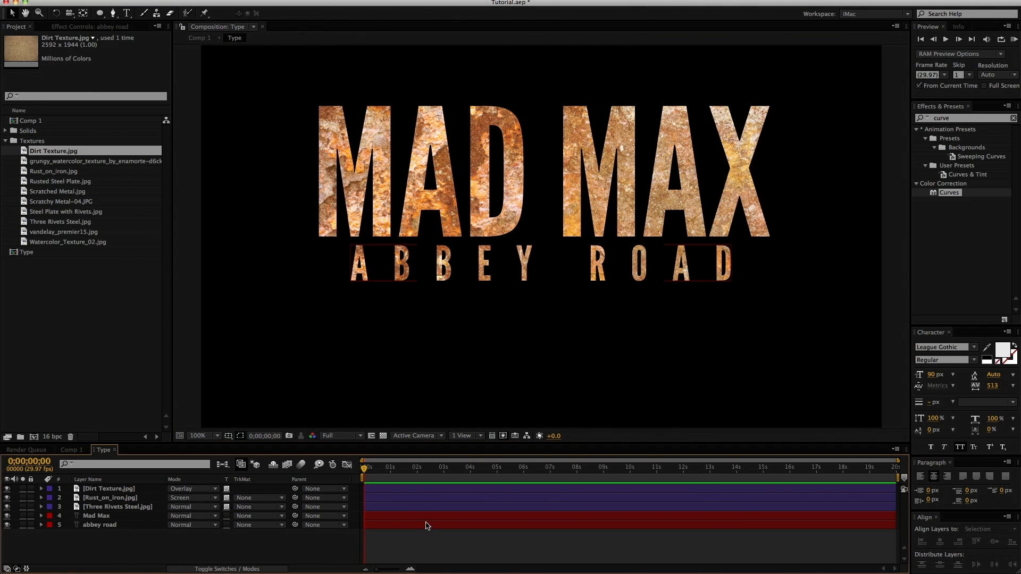
pyautogui.click(73, 450)
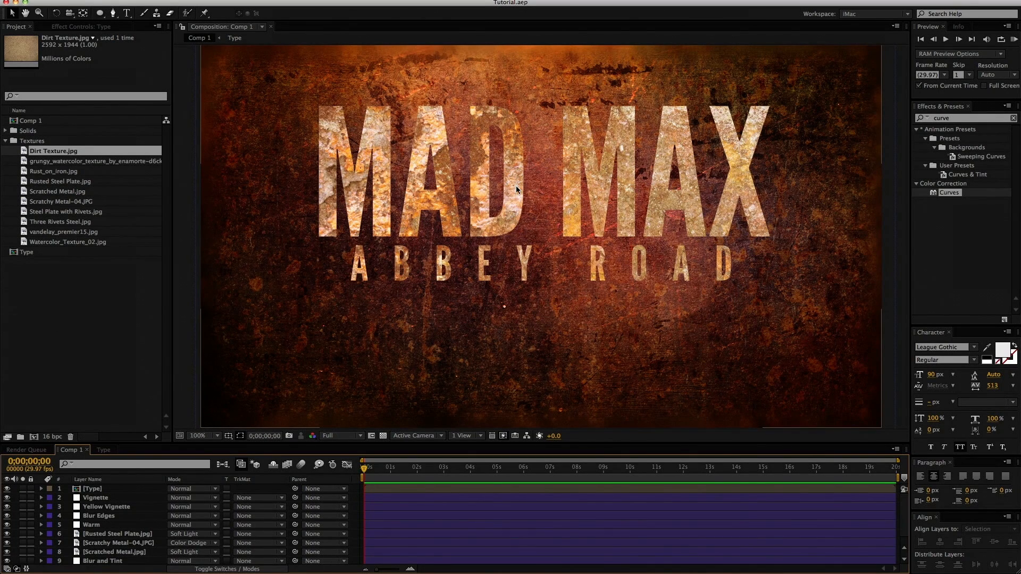
# Step: Add Rust_on_iron.jpg directly below the Dirt Texture layer in the Type composition and apply Tint and Curves to it, with Tint first
pyautogui.click(104, 451)
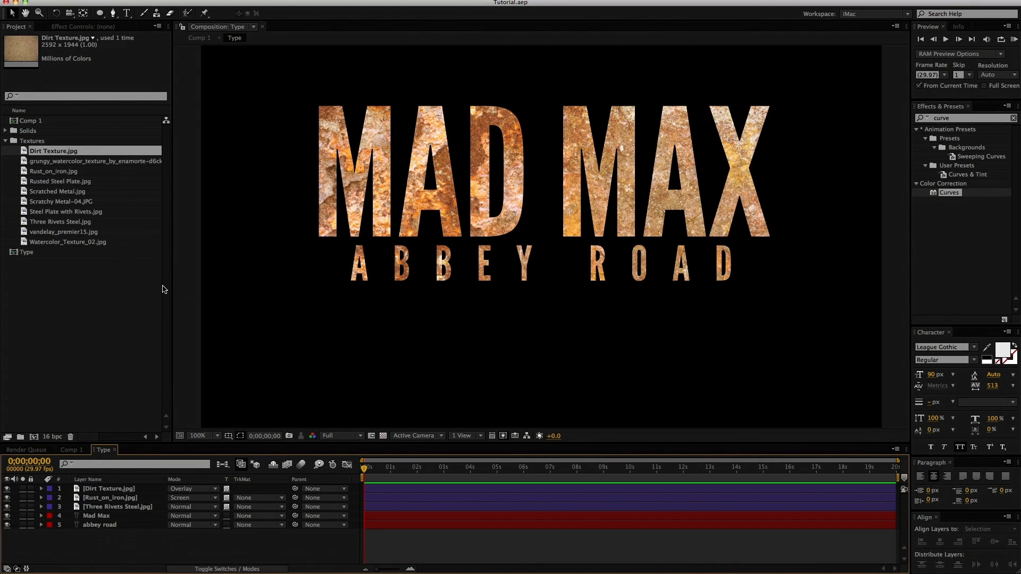
pyautogui.moveTo(33, 176); pyautogui.dragTo(98, 496)
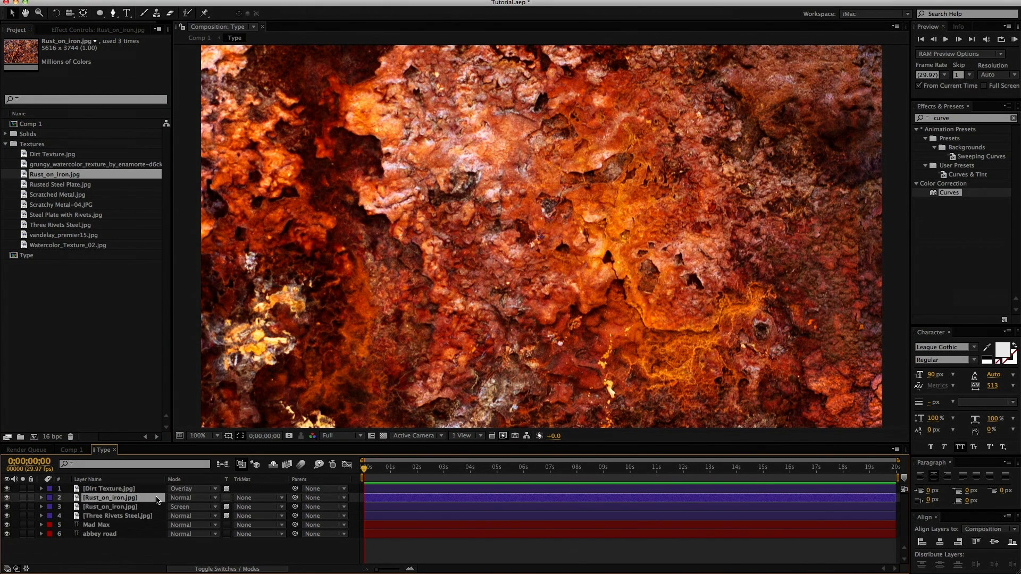
pyautogui.doubleClick(937, 194)
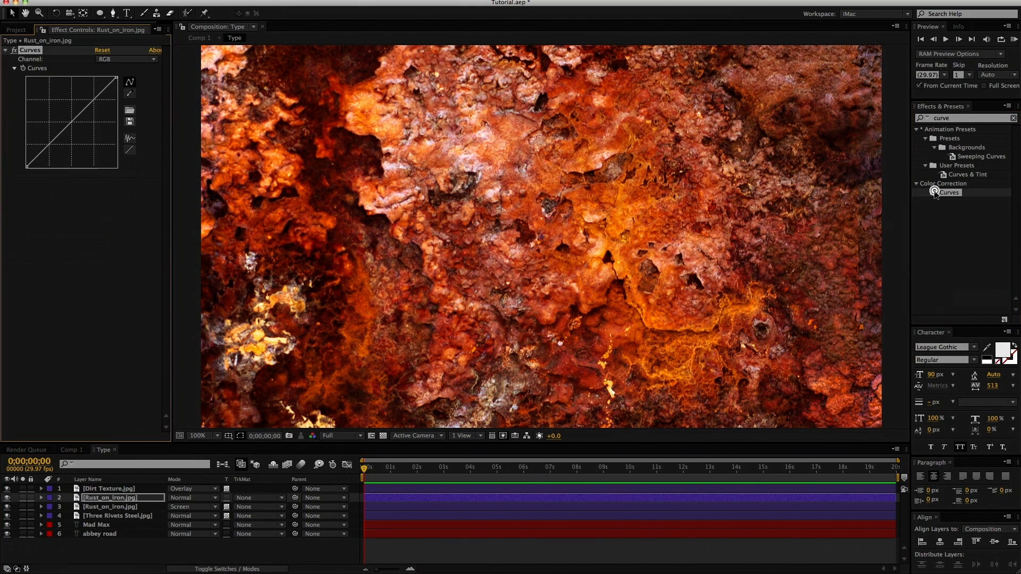
pyautogui.doubleClick(940, 117)
pyautogui.write('tint')
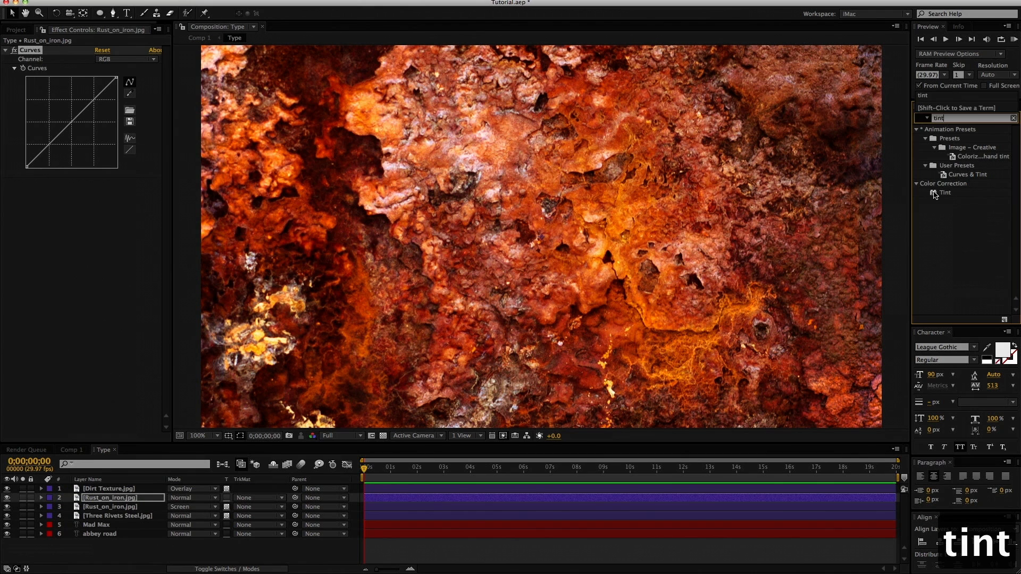
pyautogui.doubleClick(935, 194)
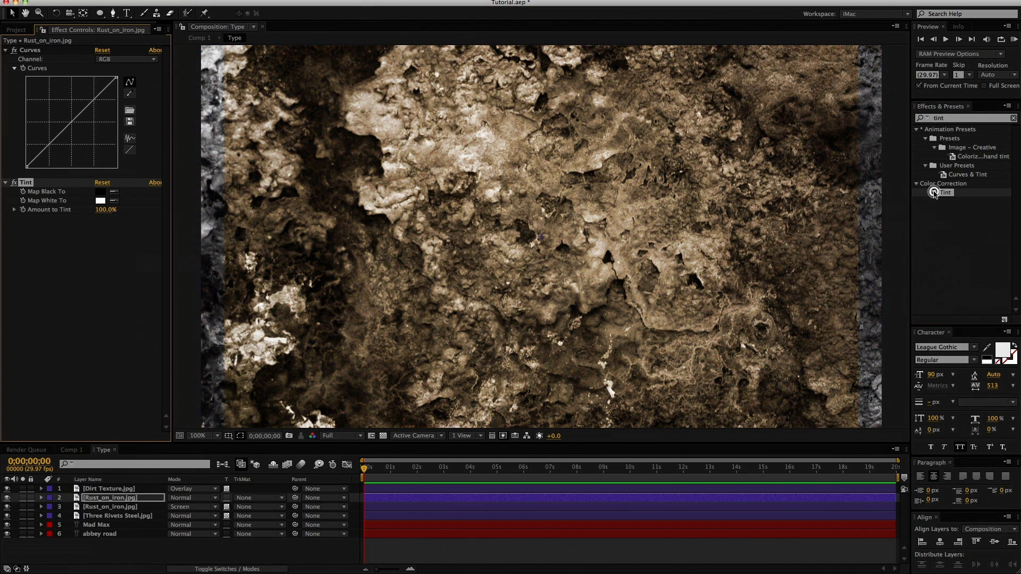
pyautogui.moveTo(40, 185); pyautogui.dragTo(29, 50)
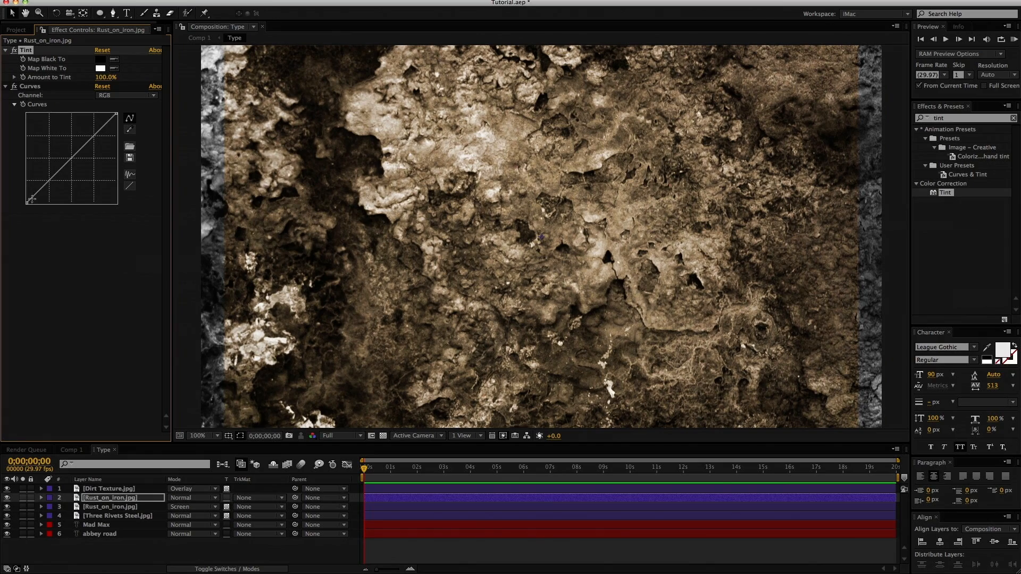
# Step: Crush the new rust layer's dark tones with its Curves black point and turn on Preserve Underlying Transparency
pyautogui.moveTo(28, 202); pyautogui.dragTo(66, 207)
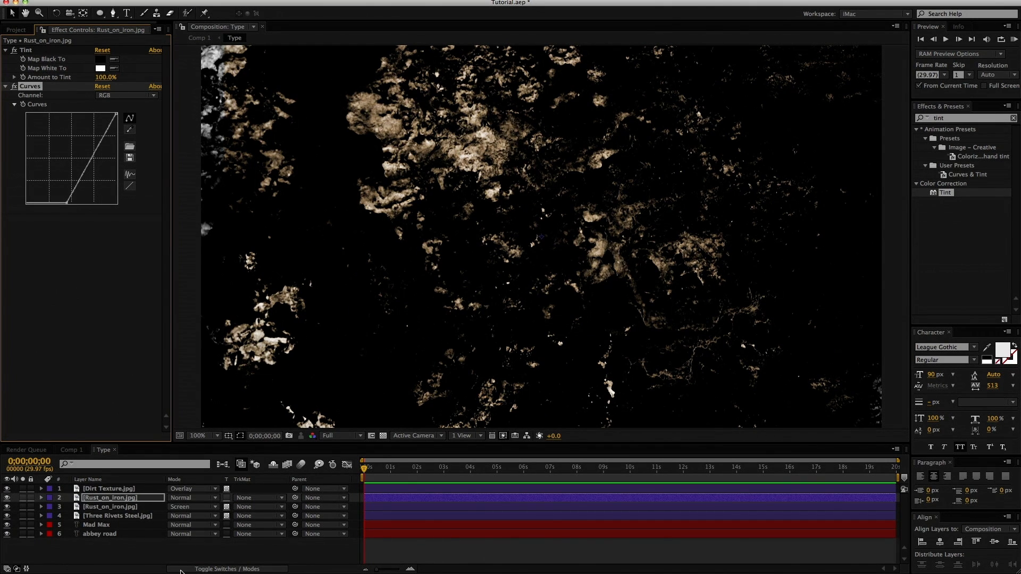
pyautogui.click(225, 501)
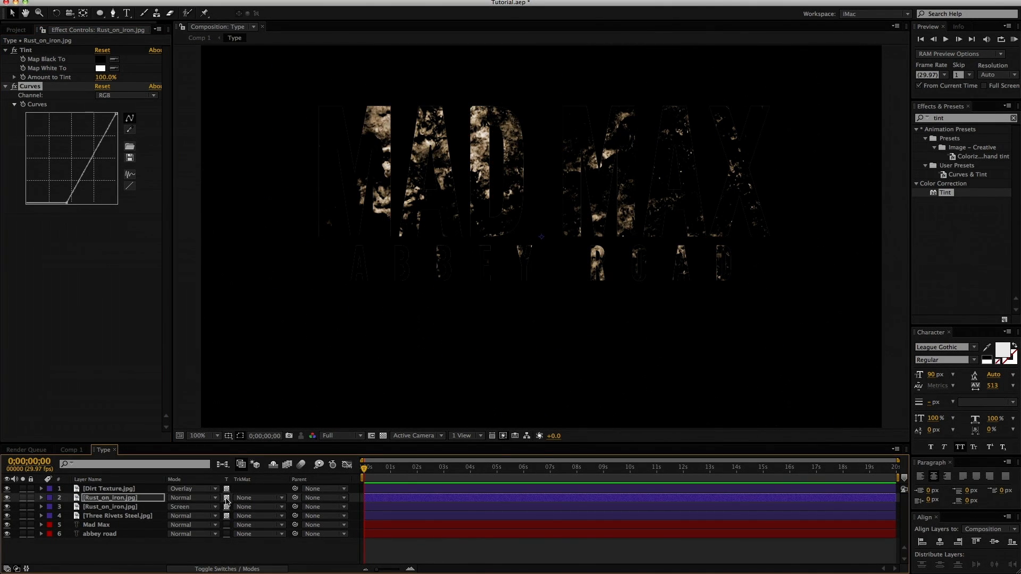
# Step: Scale the tinted Rust_on_iron layer to 105% and reposition it so its bright patches fall across the MAD MAX letters
pyautogui.press('s')
pyautogui.moveTo(202, 509)
pyautogui.mouseDown()
pyautogui.moveTo(183, 506)
pyautogui.moveTo(206, 505)
pyautogui.mouseUp()
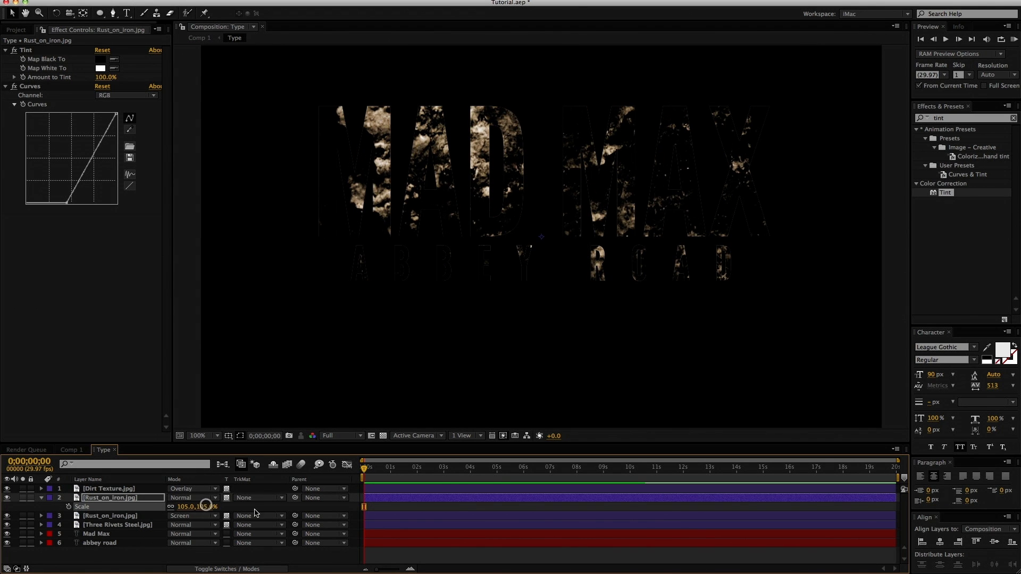
pyautogui.moveTo(495, 360); pyautogui.dragTo(494, 292)
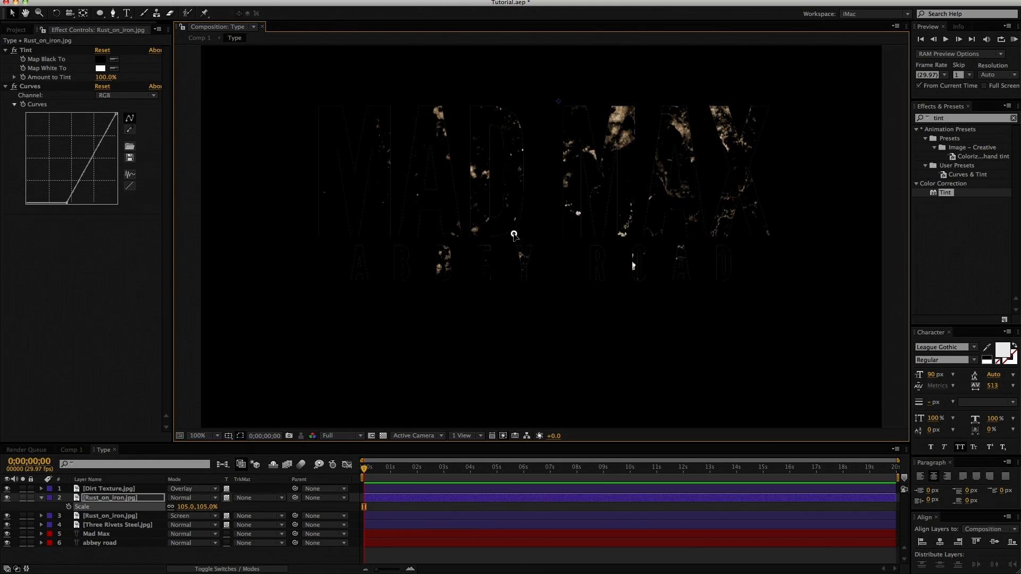
pyautogui.moveTo(487, 242); pyautogui.dragTo(463, 308)
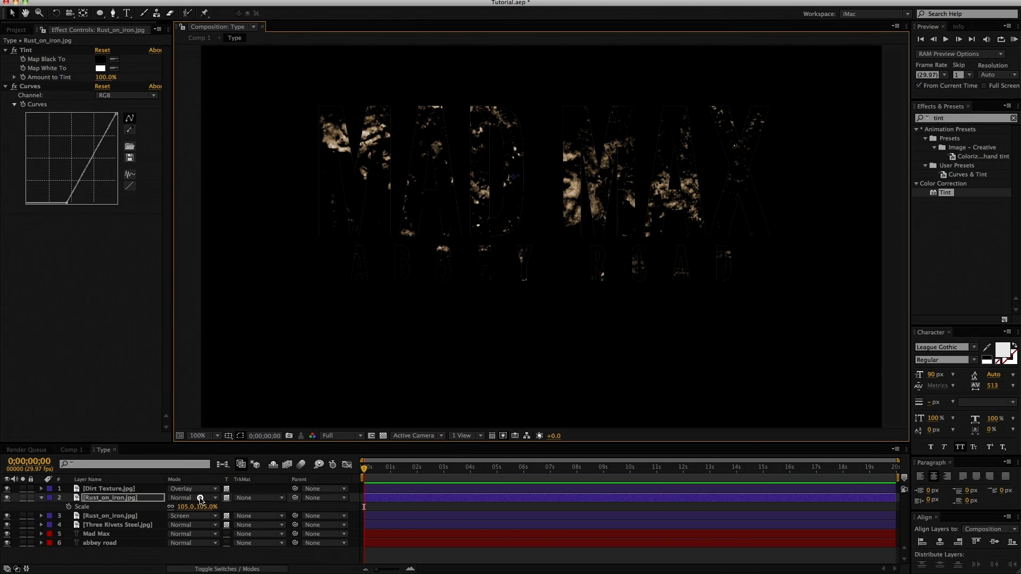
# Step: Set the tinted rust layer's blending mode to Silhouette Luma and check the cutouts against the transparency grid
pyautogui.click(201, 498)
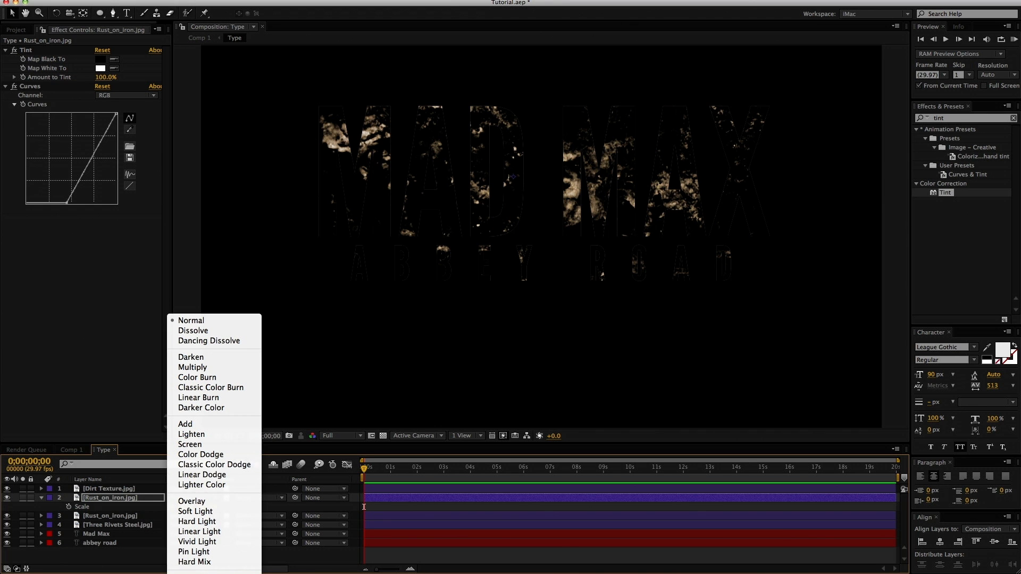
pyautogui.click(205, 573)
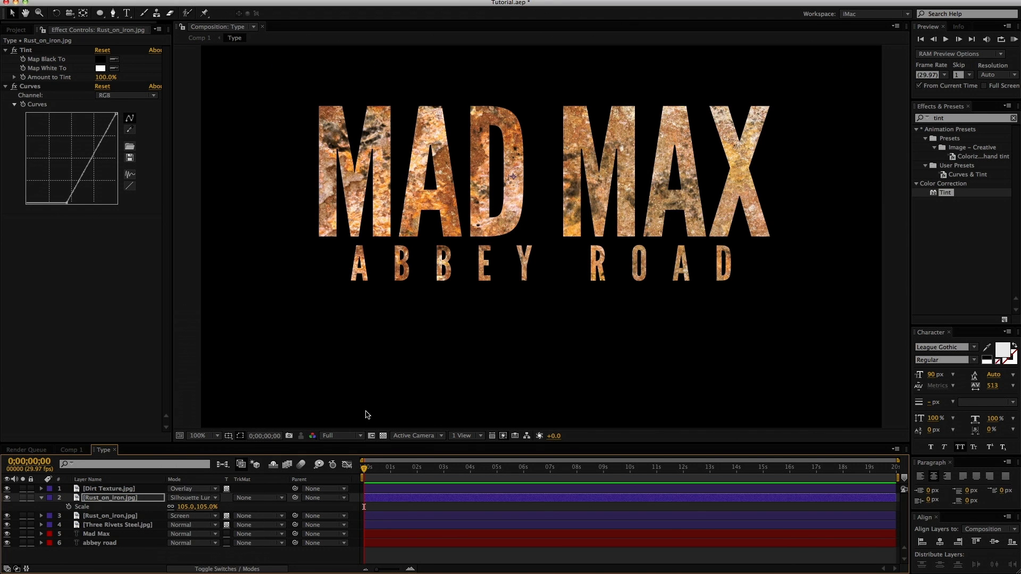
pyautogui.click(383, 436)
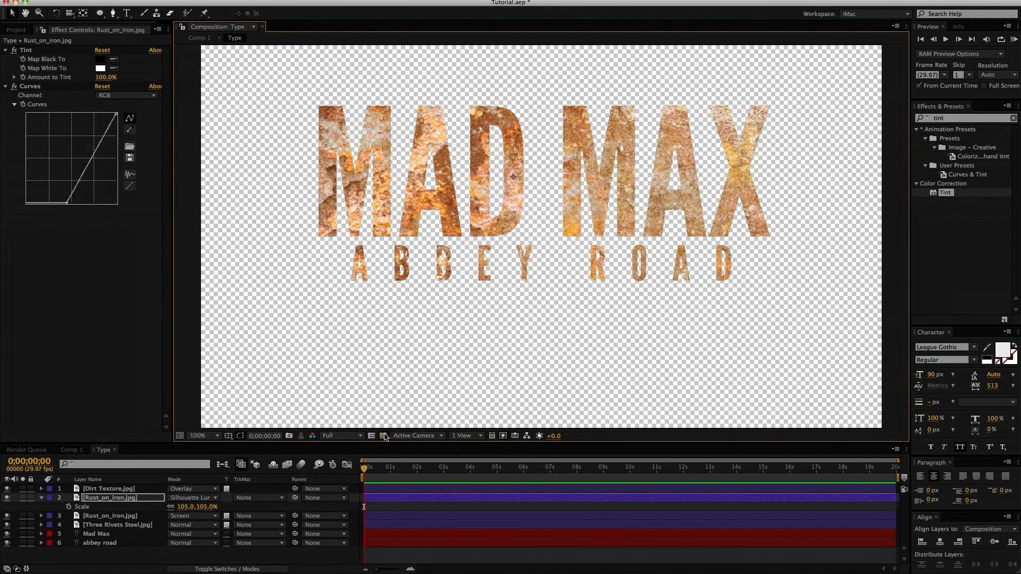
pyautogui.click(383, 435)
# Step: Apply Bevel Alpha to the Type layer in Comp 1 and set its Edge Thickness to 1
pyautogui.click(73, 449)
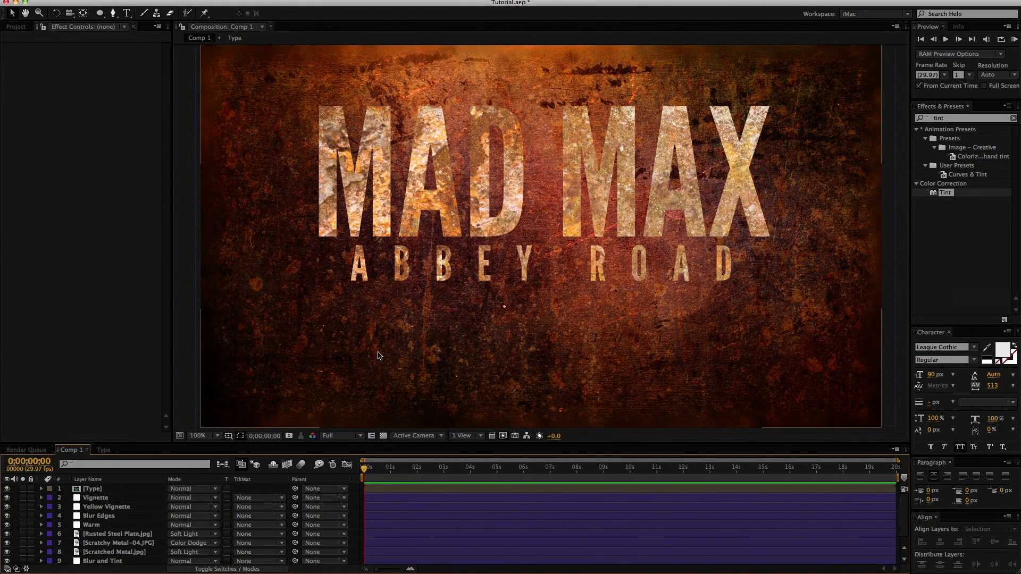
pyautogui.click(412, 489)
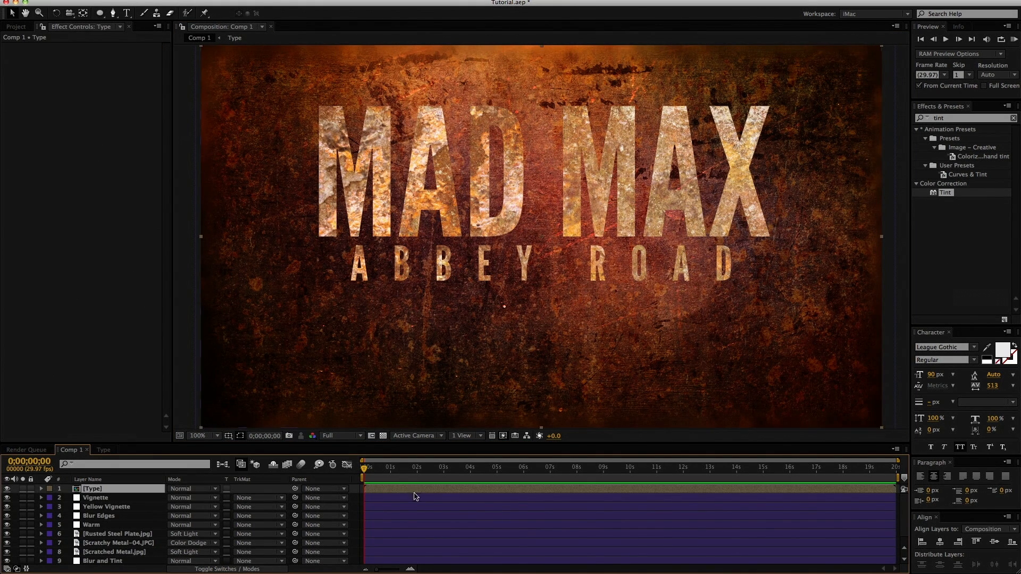
pyautogui.click(946, 118)
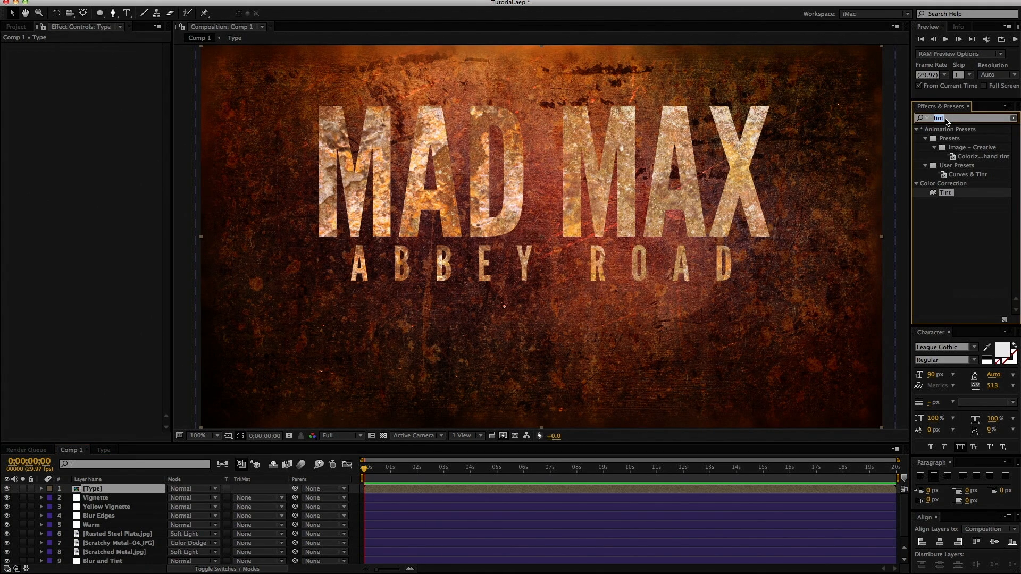
pyautogui.write('beve')
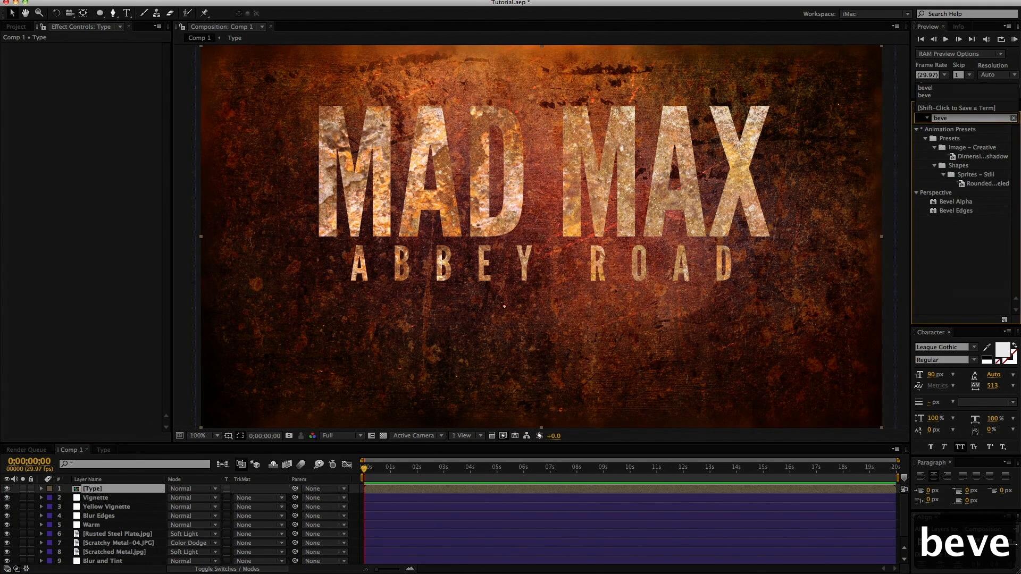
pyautogui.moveTo(954, 201); pyautogui.dragTo(608, 203)
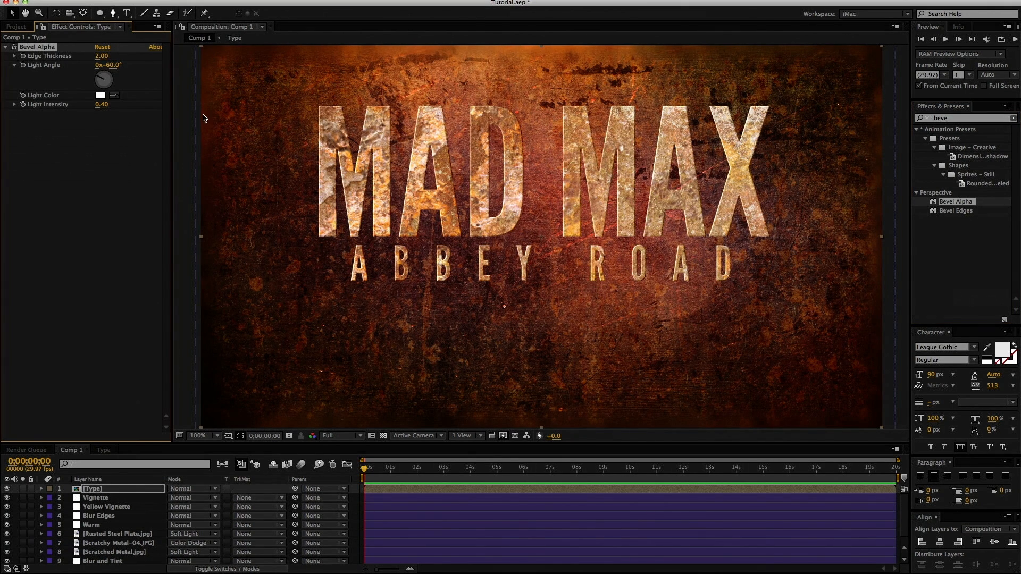
pyautogui.click(100, 56)
pyautogui.write('1')
pyautogui.press('Return')
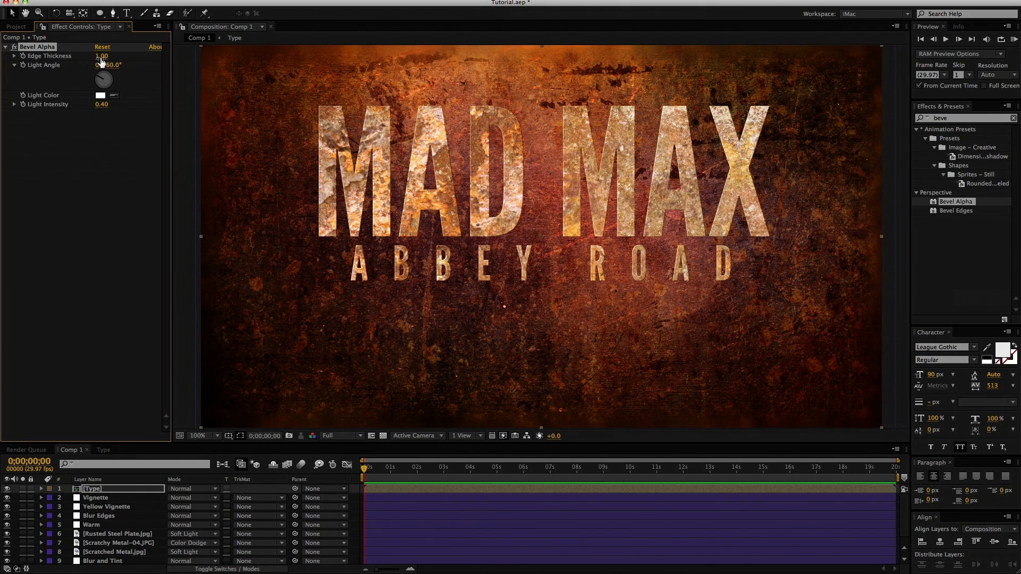
# Step: Apply Drop Shadow to the Type layer and set its direction to 157°
pyautogui.click(939, 117)
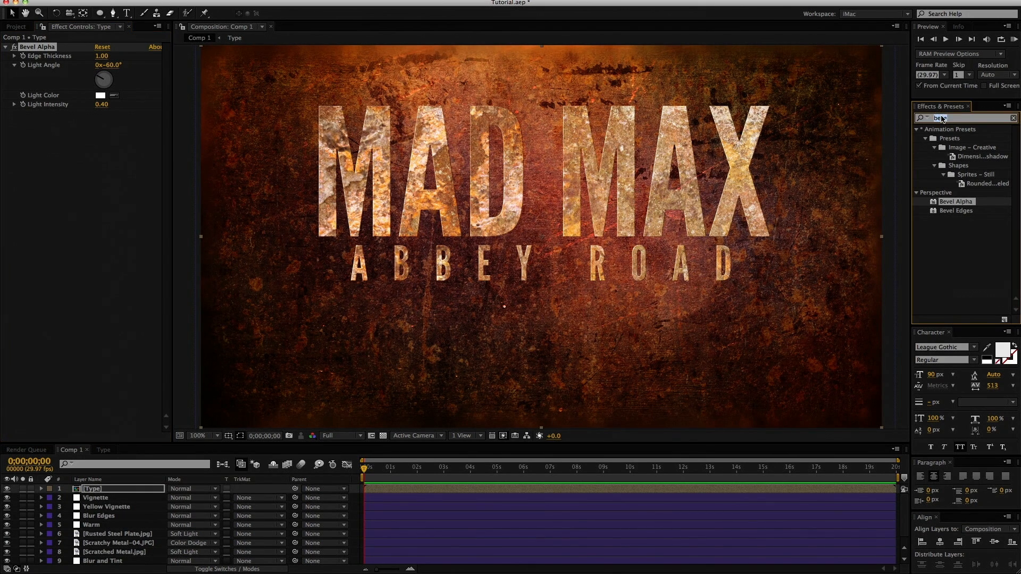
pyautogui.write('drop')
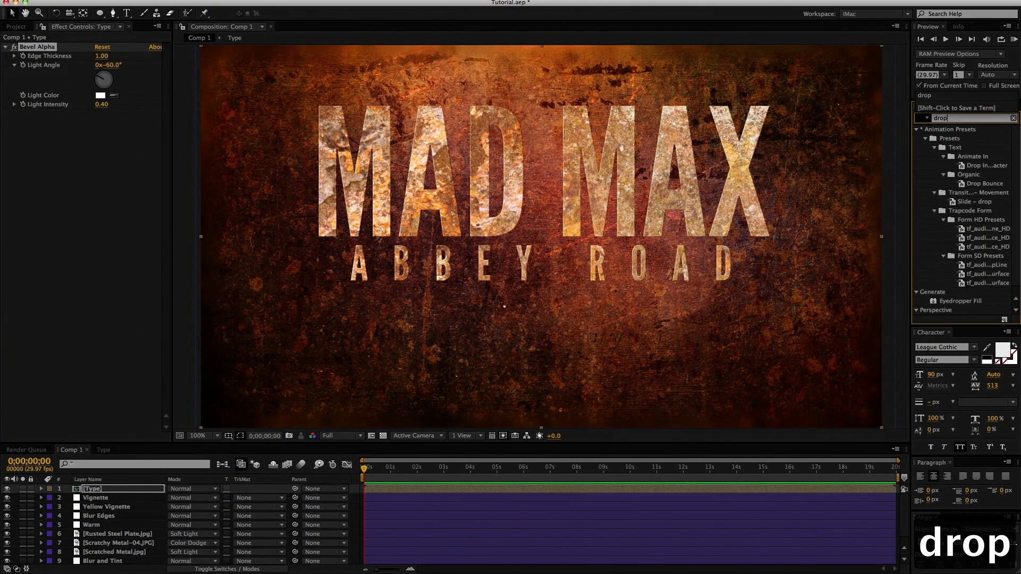
pyautogui.scroll(-1, 933, 305)
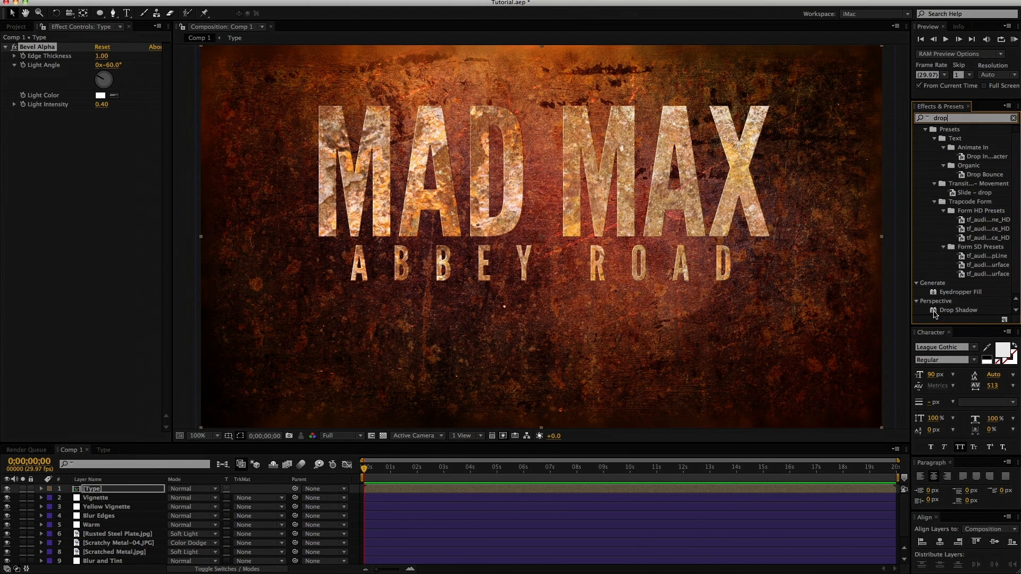
pyautogui.moveTo(934, 314); pyautogui.dragTo(381, 285)
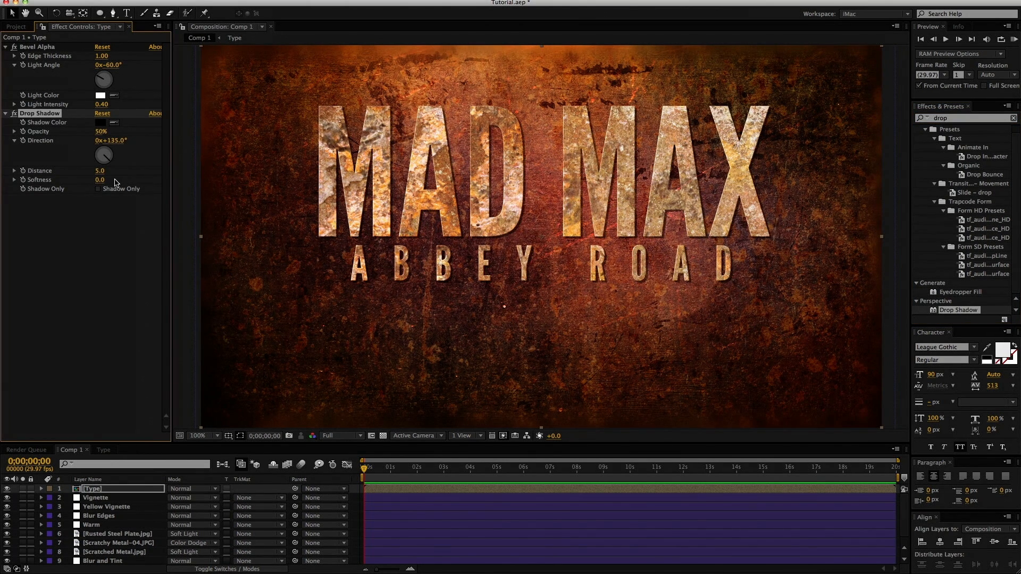
pyautogui.moveTo(107, 163); pyautogui.dragTo(108, 165)
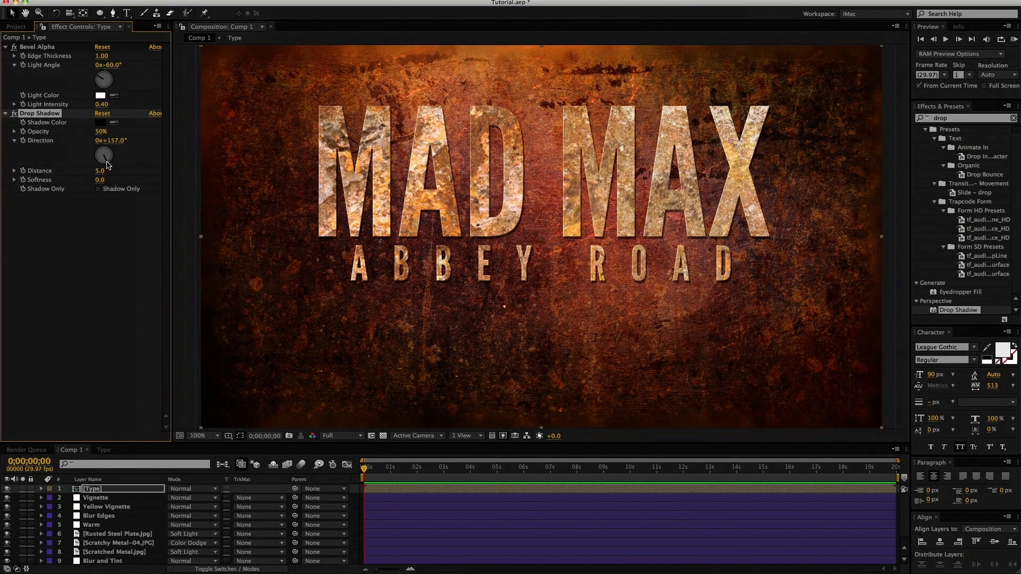
# Step: Set the drop shadow's softness to 5 and its opacity to 20%
pyautogui.click(100, 180)
pyautogui.write('5')
pyautogui.press('Return')
pyautogui.click(103, 132)
pyautogui.write('20')
pyautogui.press('Return')
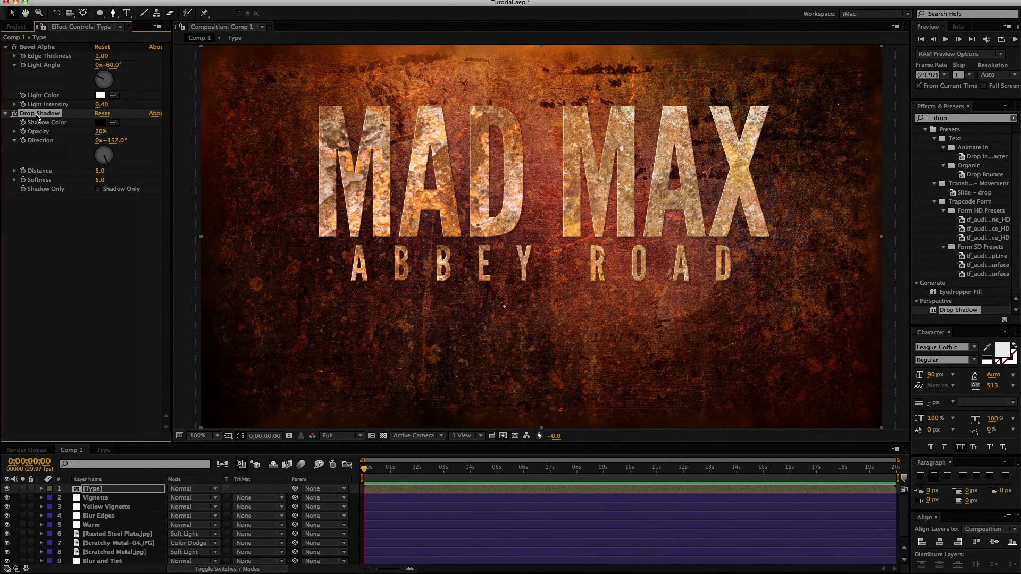
# Step: Duplicate the Type layer's Drop Shadow and set the copy's distance to 10 and softness to 7
pyautogui.press('super+d')
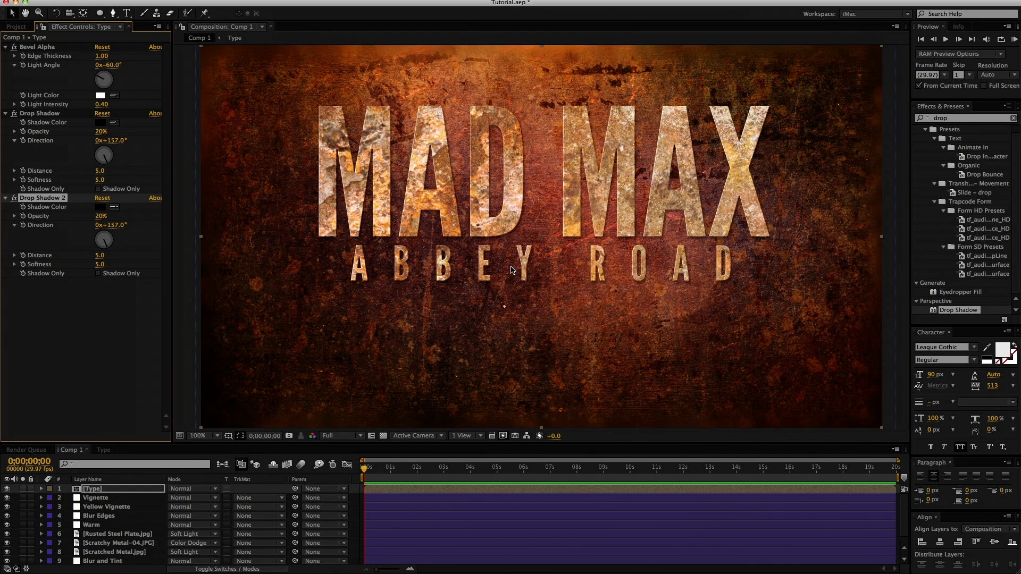
pyautogui.click(99, 255)
pyautogui.write('10')
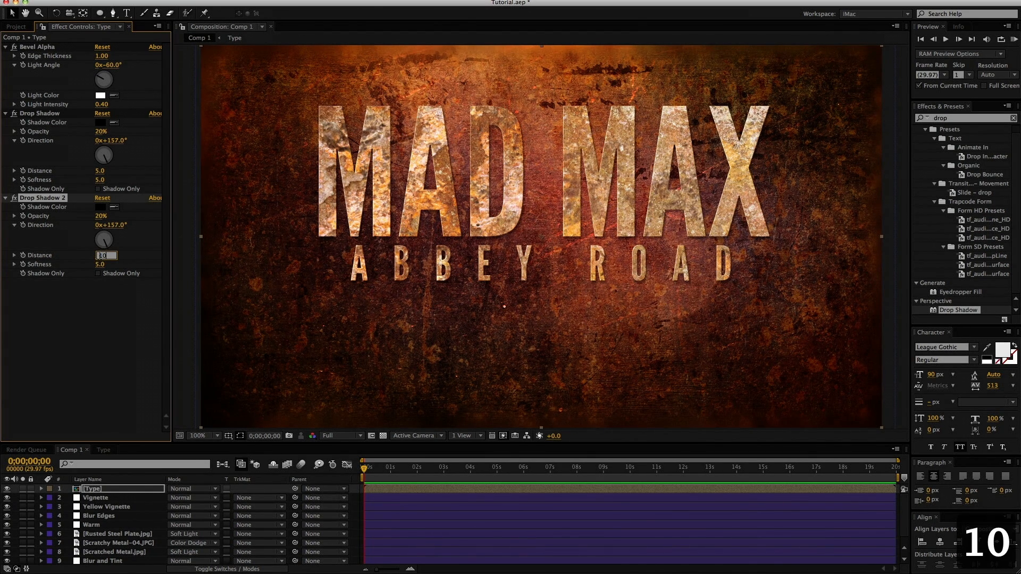
pyautogui.press('Return')
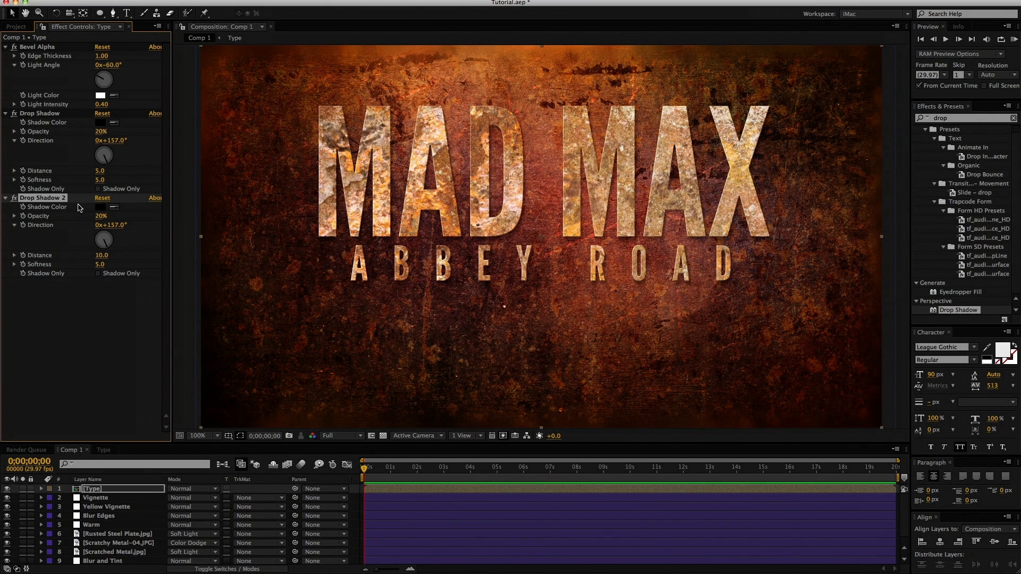
pyautogui.click(101, 264)
pyautogui.press('Return')
# Step: Add two more drop shadow copies, each duplicated from the previous one, with distances of 20 and 30
pyautogui.press('super+d')
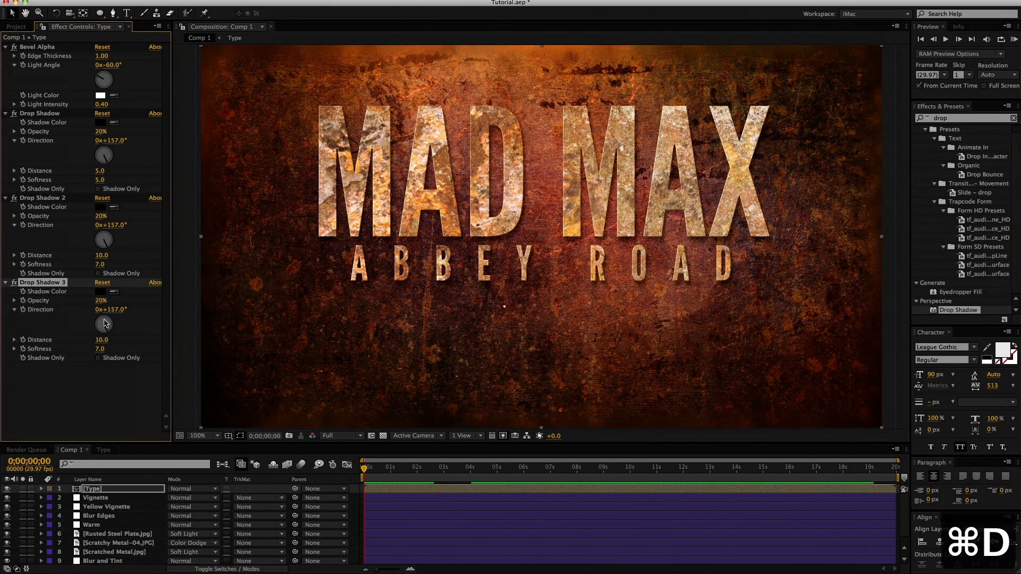
pyautogui.click(101, 340)
pyautogui.write('20')
pyautogui.press('Return')
pyautogui.press('super+d')
pyautogui.click(101, 418)
pyautogui.write('30')
pyautogui.press('Return')
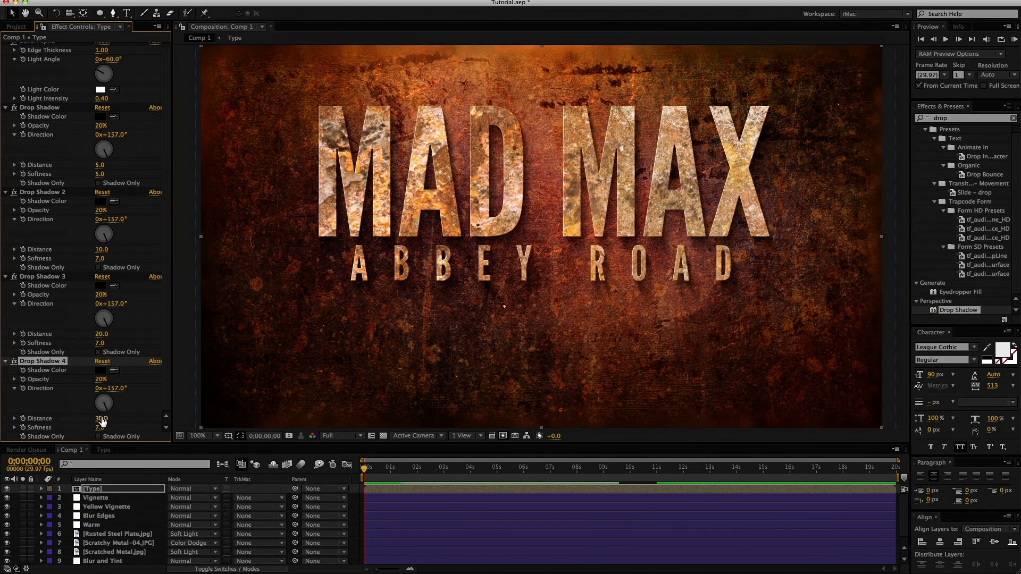
# Step: Duplicate the last drop shadow with a distance of 50, and set Drop Shadow 2's softness to 5
pyautogui.press('super+d')
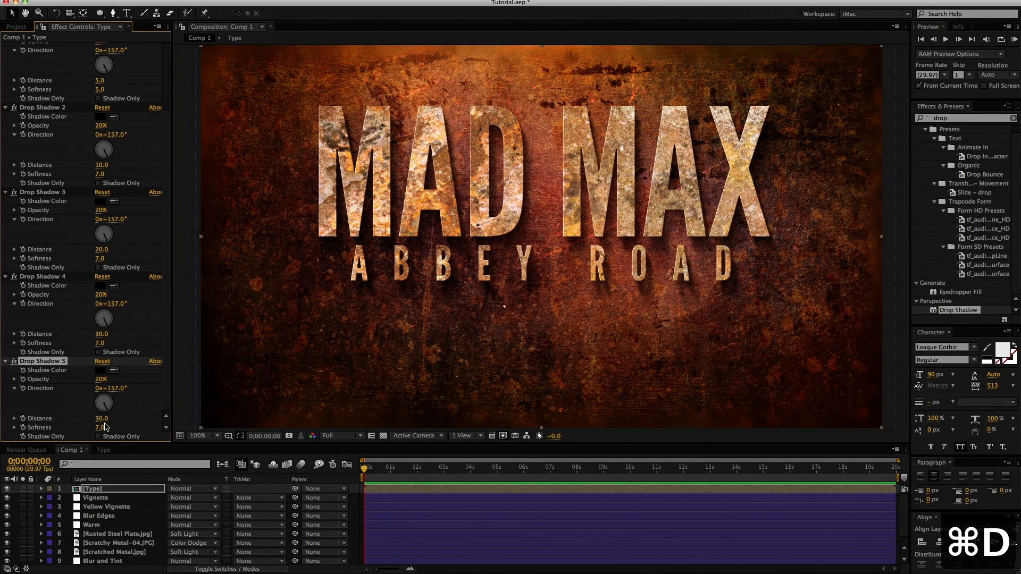
pyautogui.click(101, 419)
pyautogui.write('50')
pyautogui.press('Return')
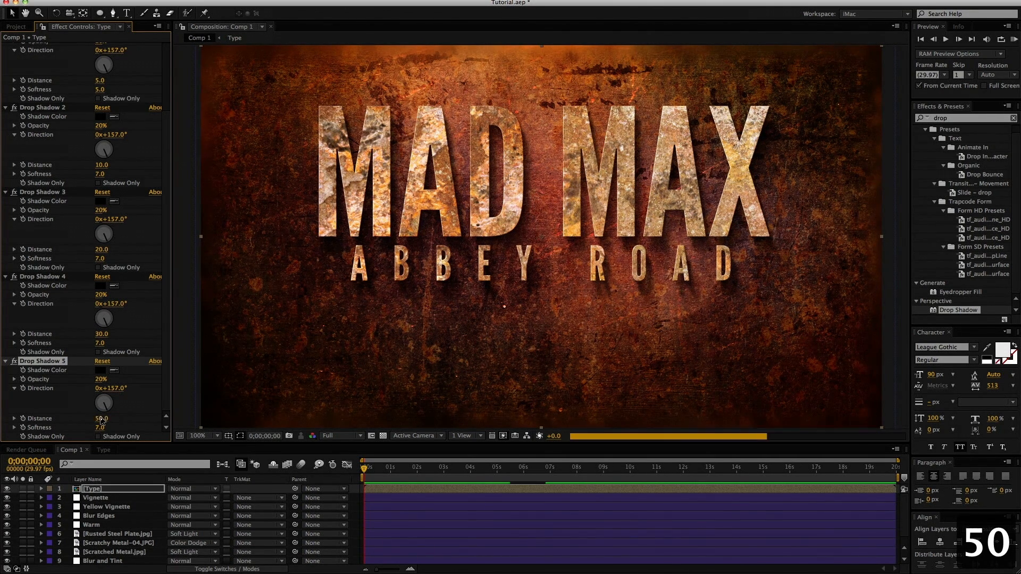
pyautogui.click(101, 175)
pyautogui.write('5')
pyautogui.press('Return')
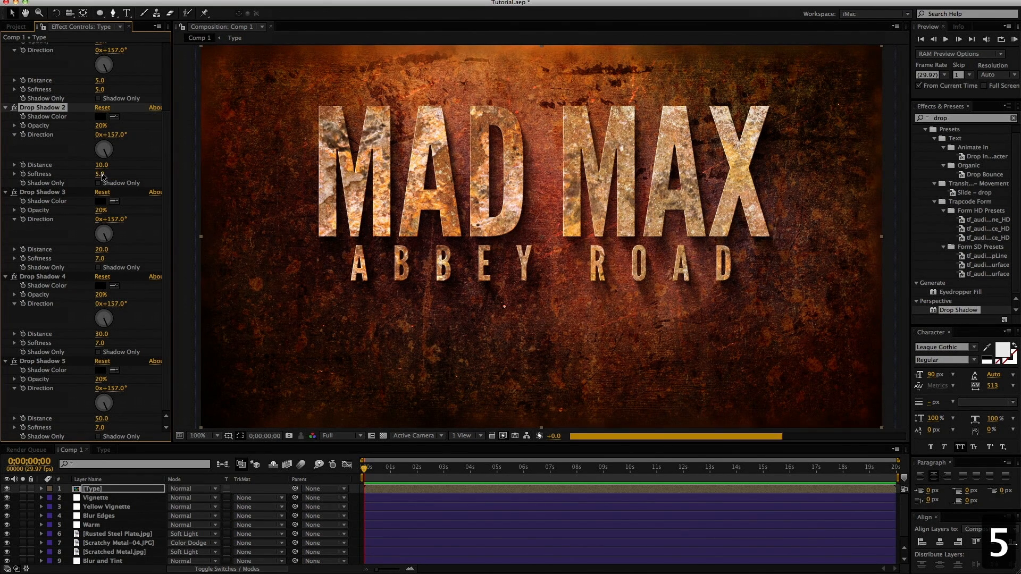
# Step: Duplicate Drop Shadow 5, set the original's softness to 10 and the copy's softness to 20
pyautogui.click(55, 362)
pyautogui.press('super+d')
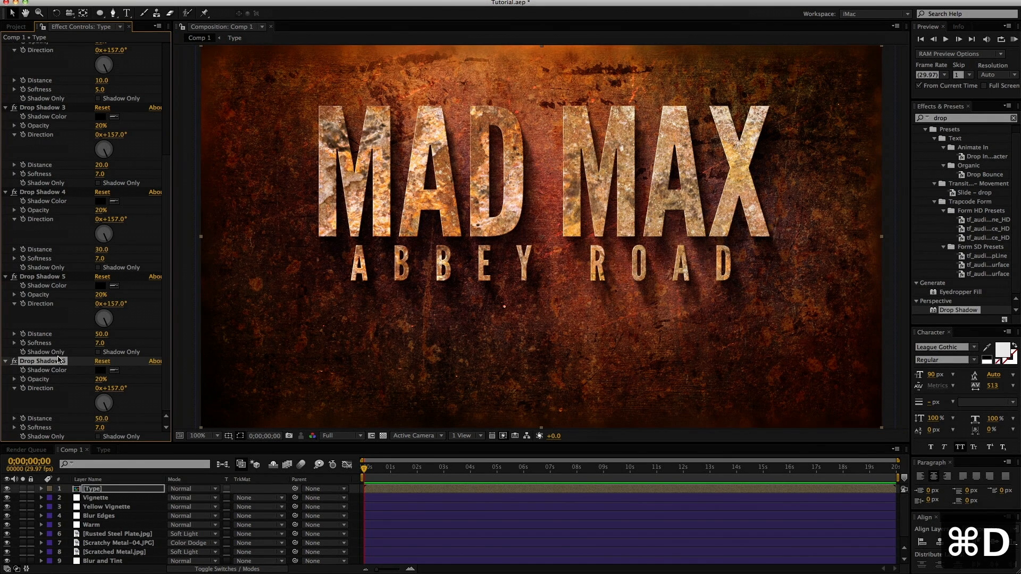
pyautogui.click(100, 343)
pyautogui.write('10')
pyautogui.press('Return')
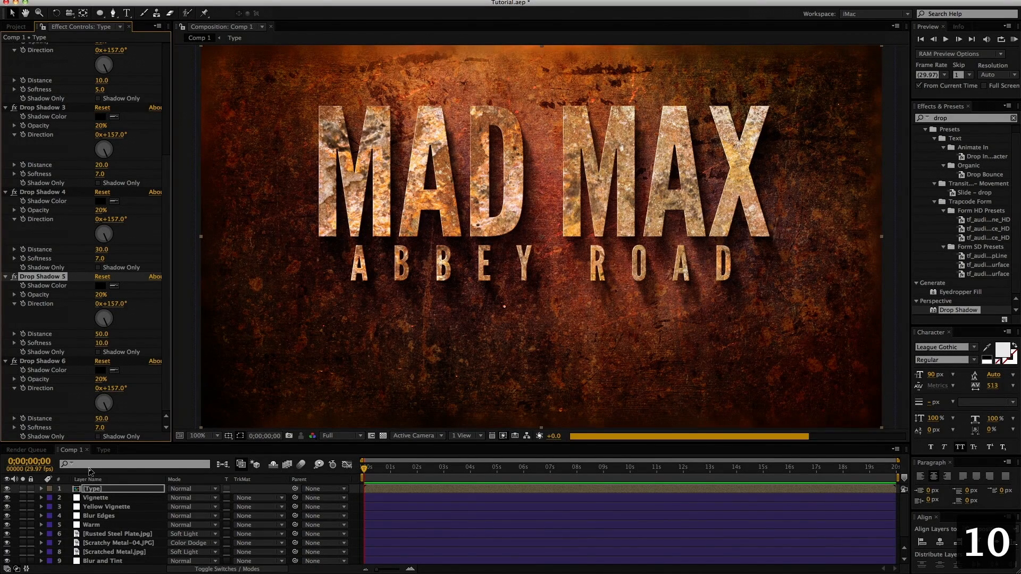
pyautogui.click(101, 428)
pyautogui.write('20')
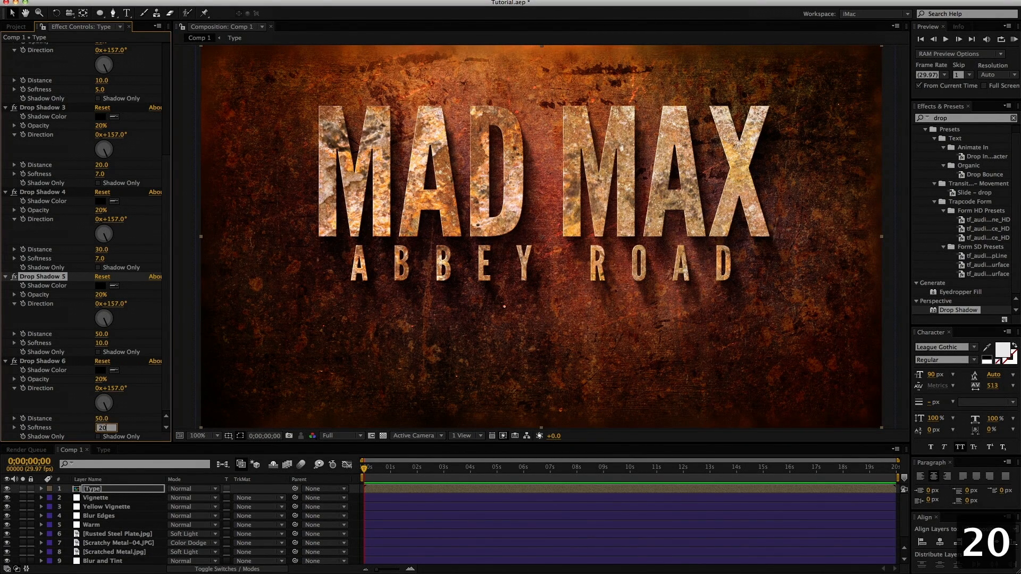
pyautogui.press('Return')
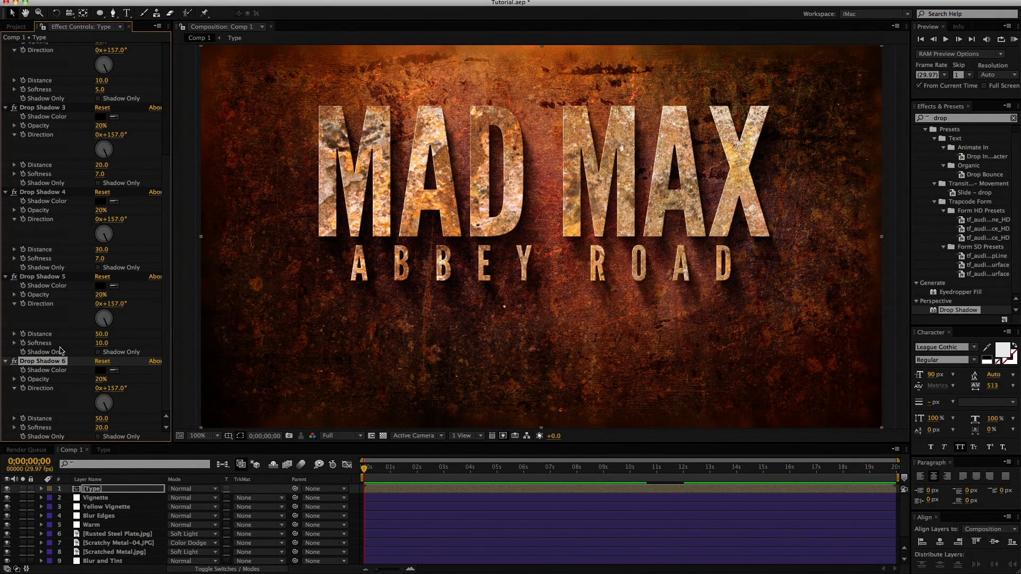
# Step: Duplicate Drop Shadow 6 and set the copy's distance to 80 and softness to 30
pyautogui.press('super+d')
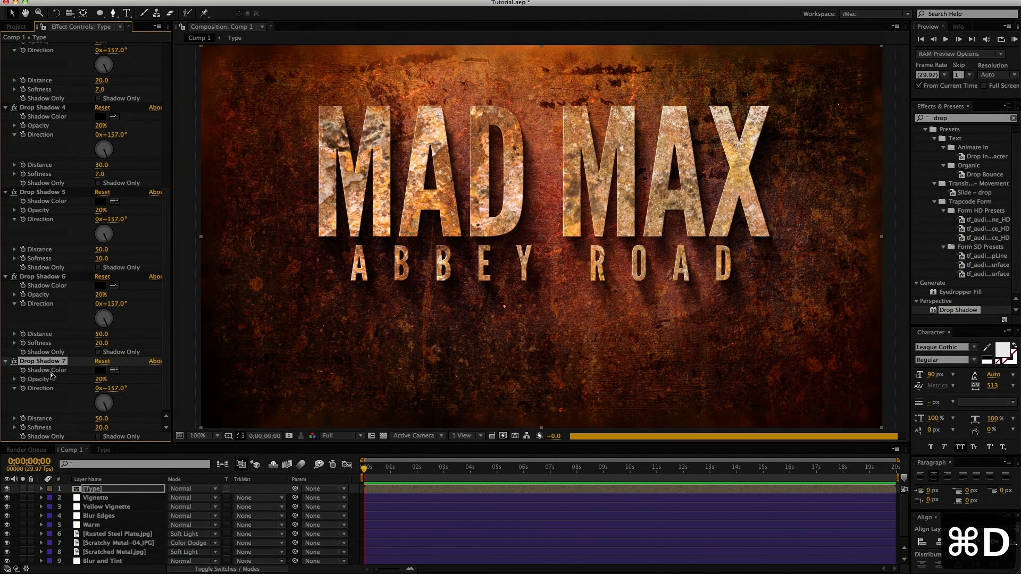
pyautogui.click(102, 419)
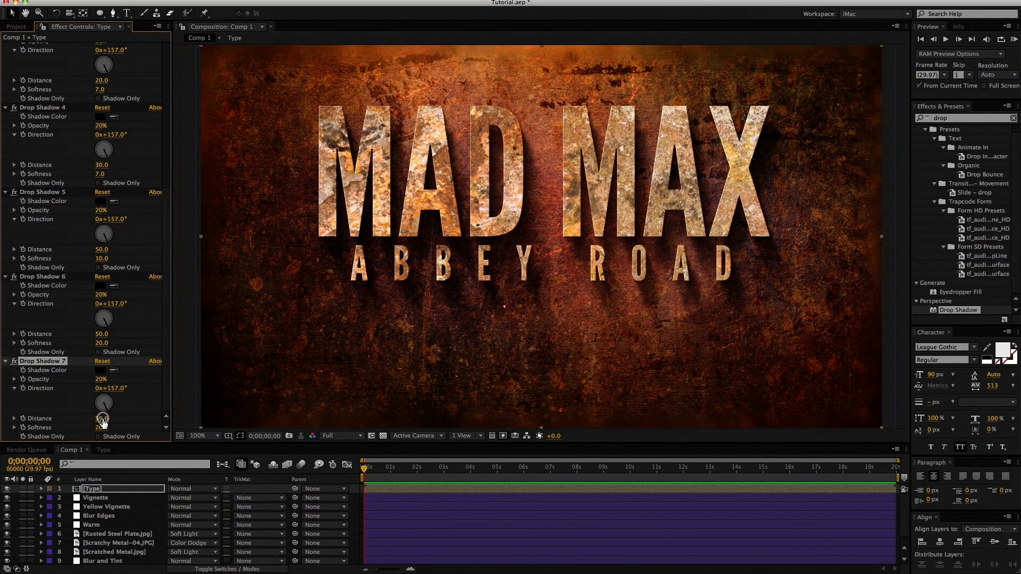
pyautogui.write('80')
pyautogui.press('Return')
pyautogui.click(101, 427)
pyautogui.write('30')
pyautogui.press('Return')
# Step: Duplicate Drop Shadow 7 and set the copy's distance to 90 and softness to 40
pyautogui.press('super+d')
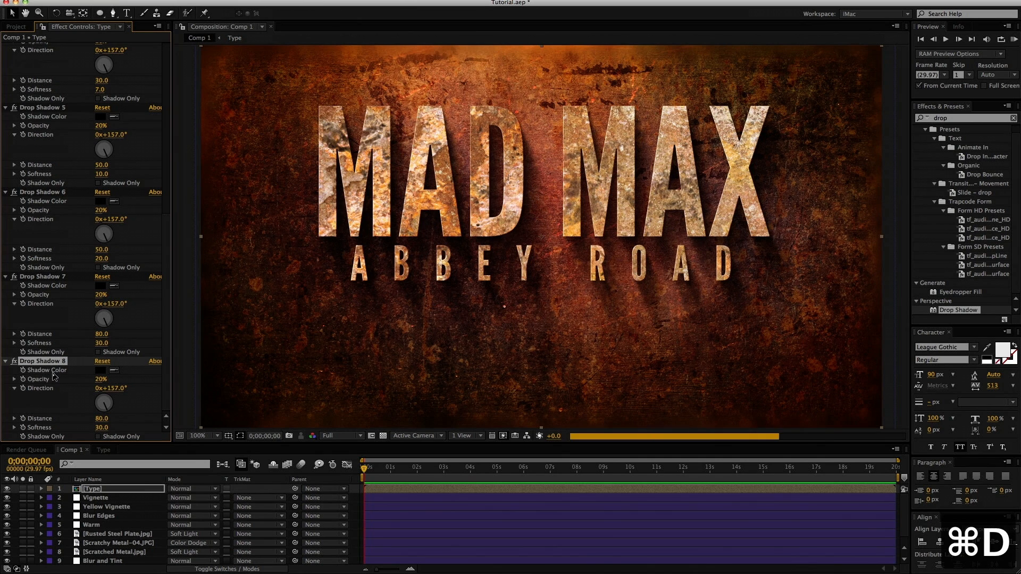
pyautogui.click(100, 419)
pyautogui.write('90')
pyautogui.press('Tab')
pyautogui.write('40')
pyautogui.press('Return')
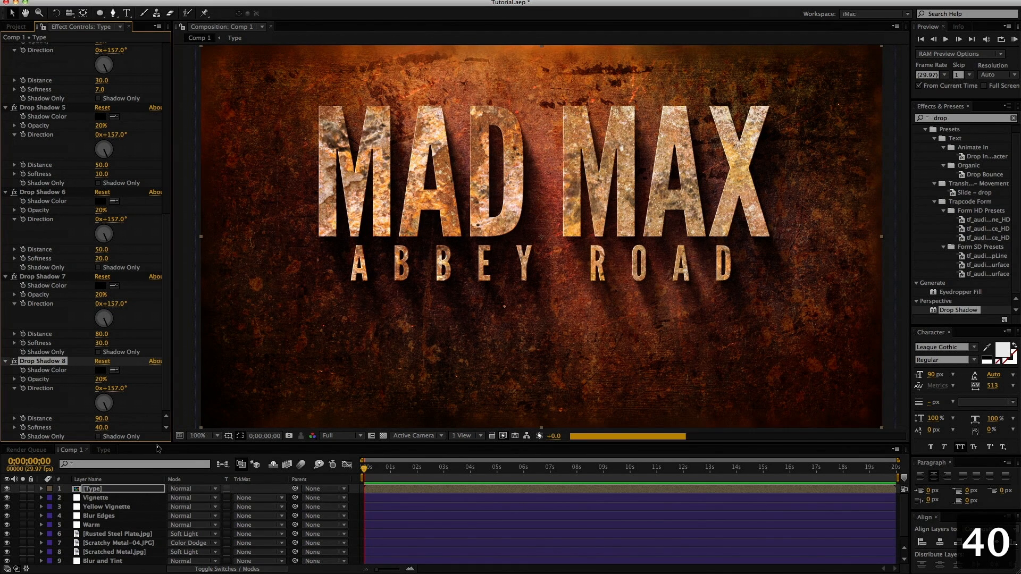
# Step: Collapse the settings of all effects on the Type layer
pyautogui.press('super+a')
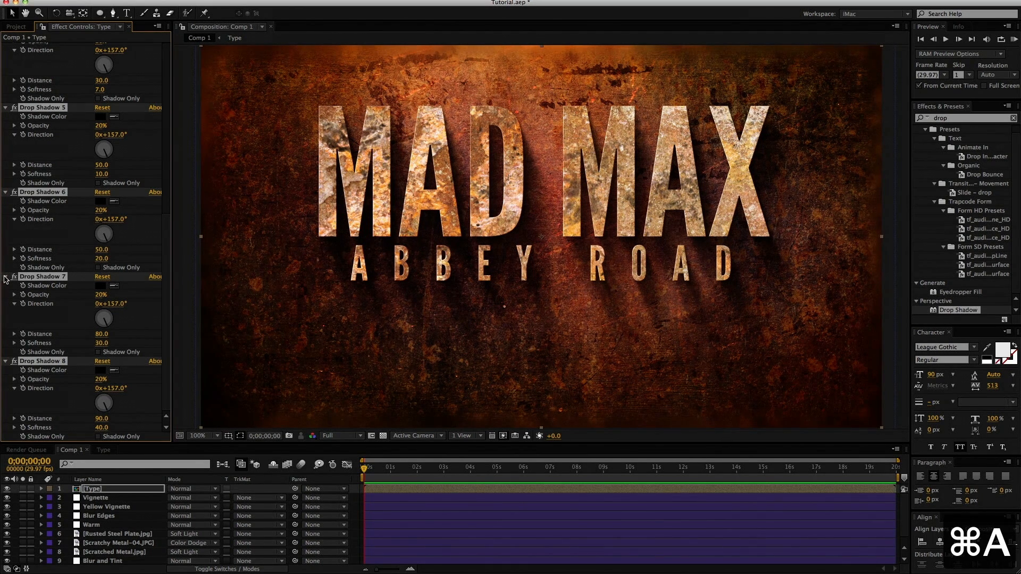
pyautogui.click(6, 276)
pyautogui.click(45, 293)
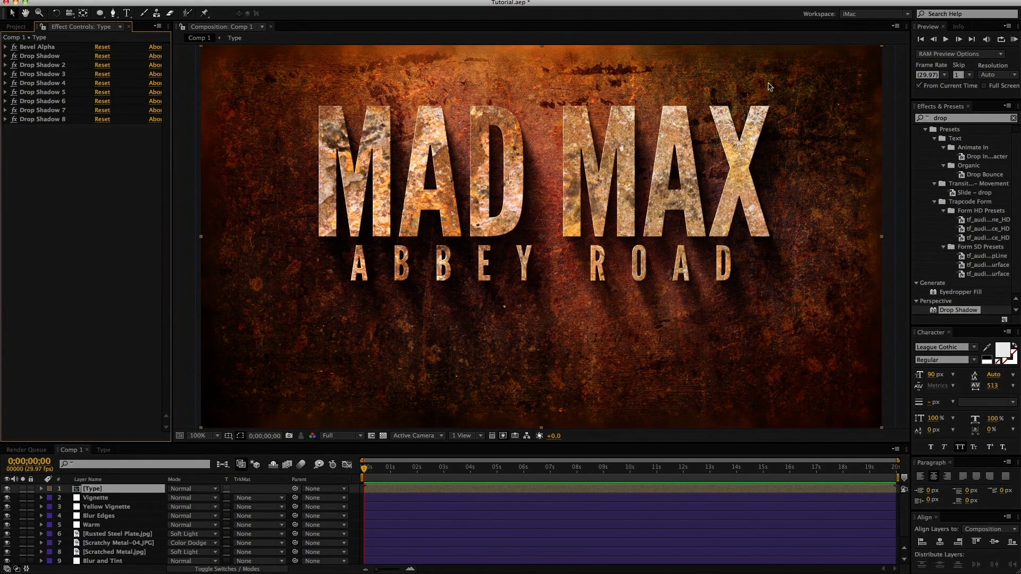
# Step: Apply the Tint effect to the Type layer and set its Amount to Tint to 10%
pyautogui.doubleClick(942, 118)
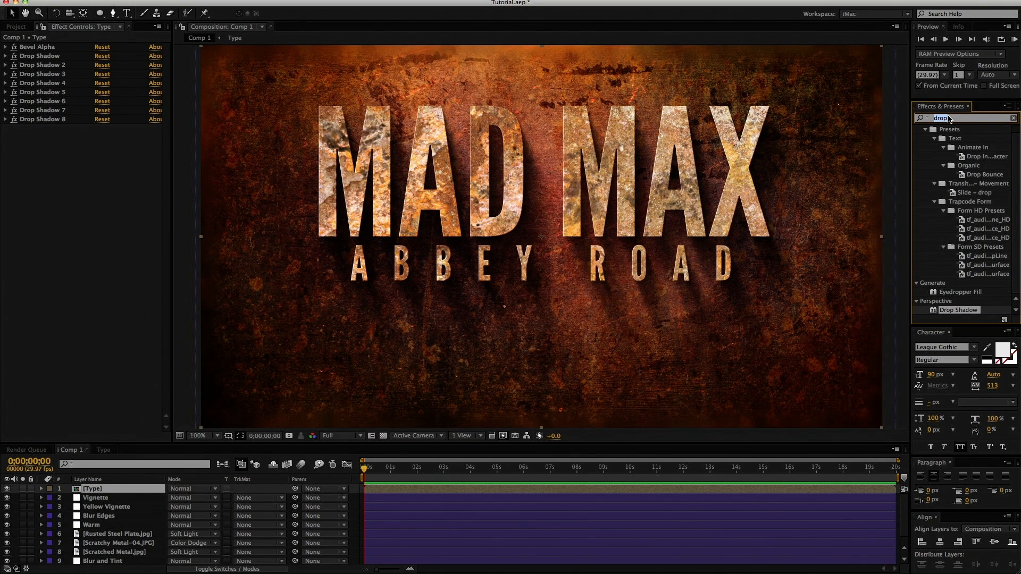
pyautogui.write('tint')
pyautogui.moveTo(934, 190); pyautogui.dragTo(3, 115)
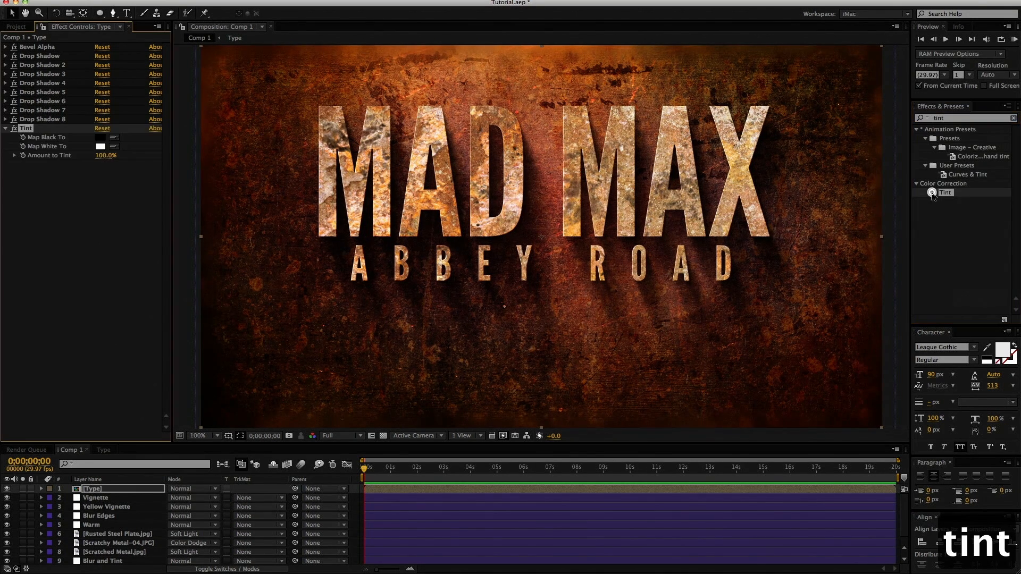
pyautogui.click(100, 156)
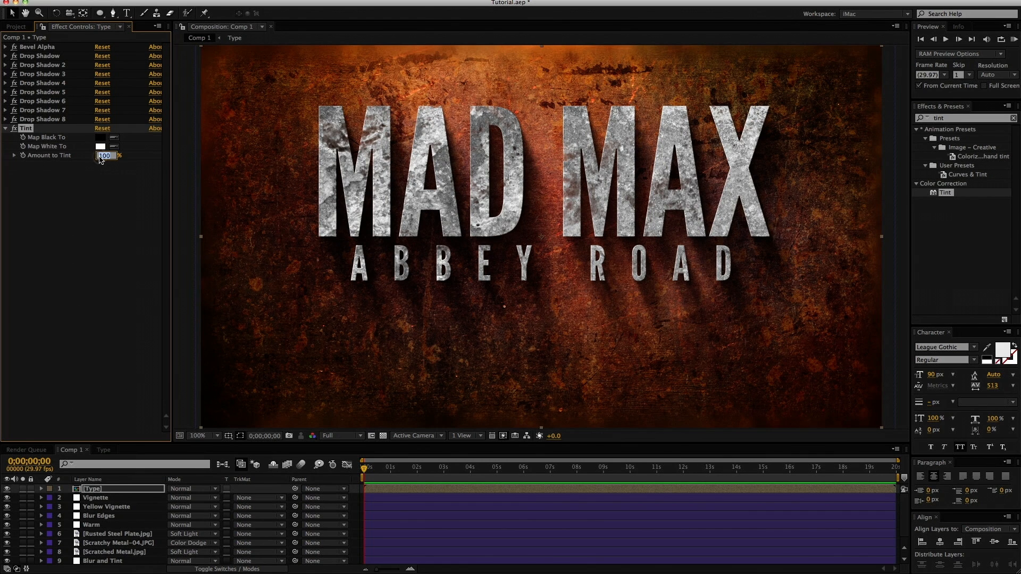
pyautogui.write('10')
pyautogui.press('Return')
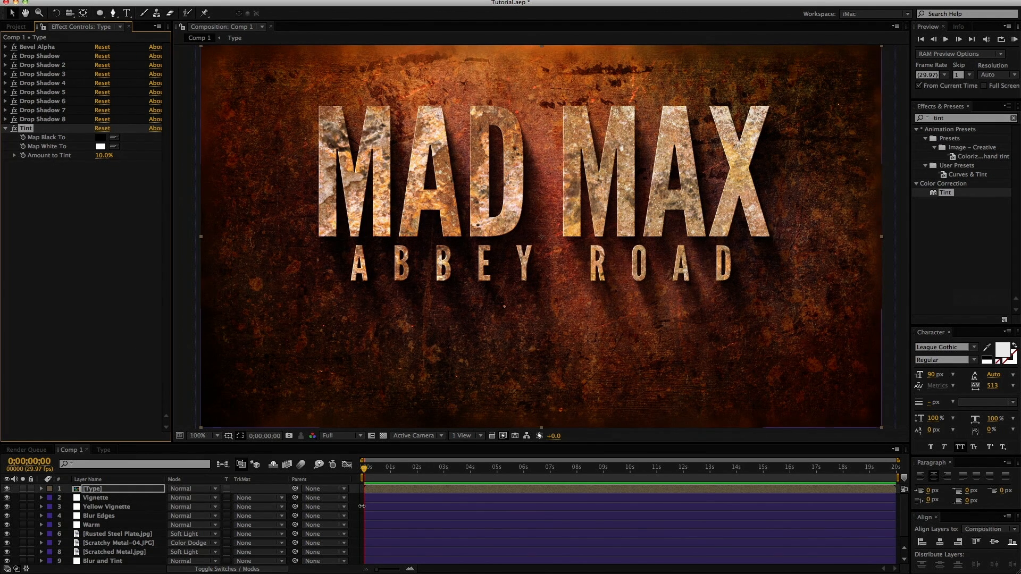
# Step: Create a new adjustment layer above the Type layer and apply Levels and Curves to it
pyautogui.press('super+alt+y')
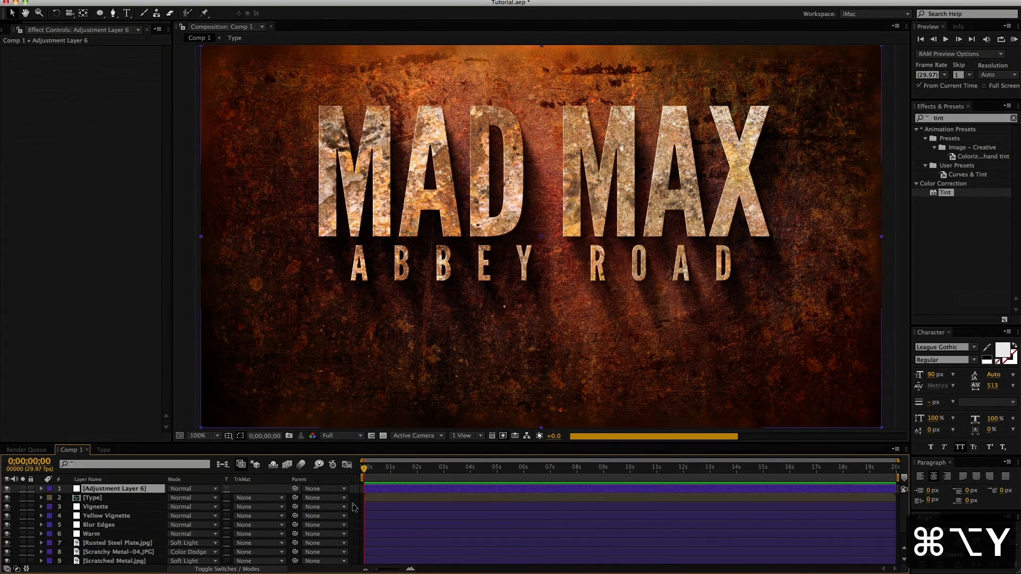
pyautogui.doubleClick(936, 118)
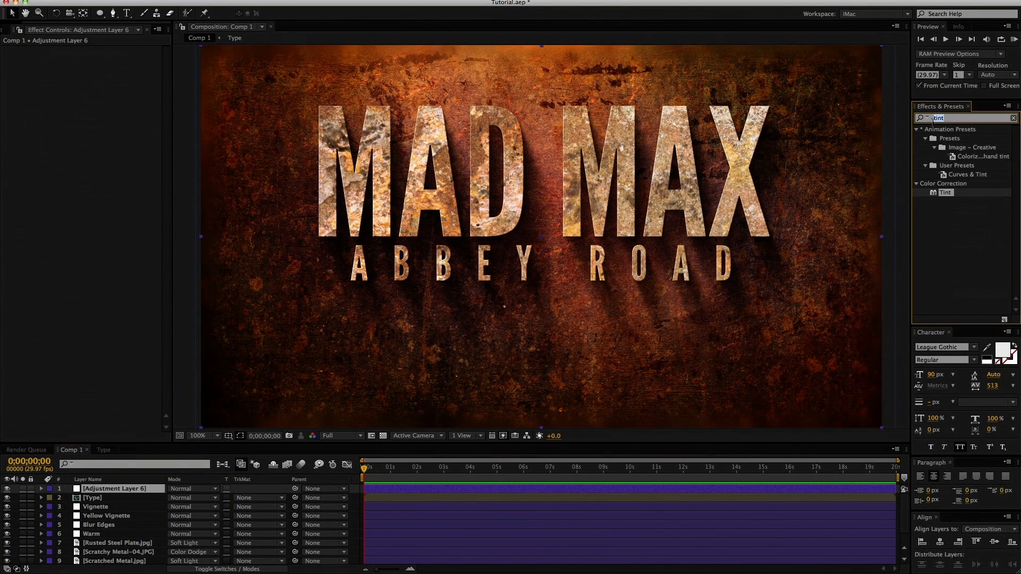
pyautogui.write('leve')
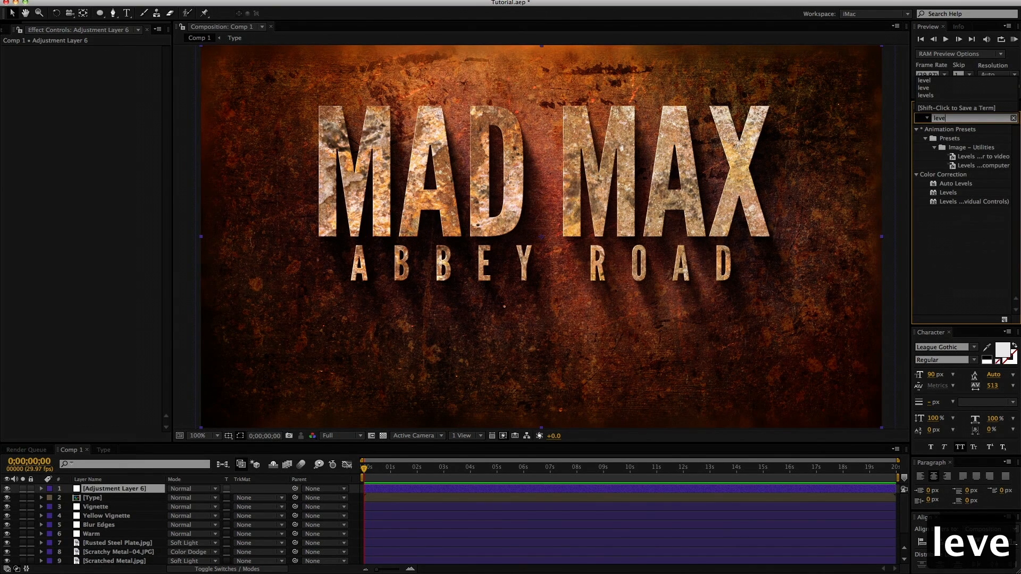
pyautogui.doubleClick(948, 192)
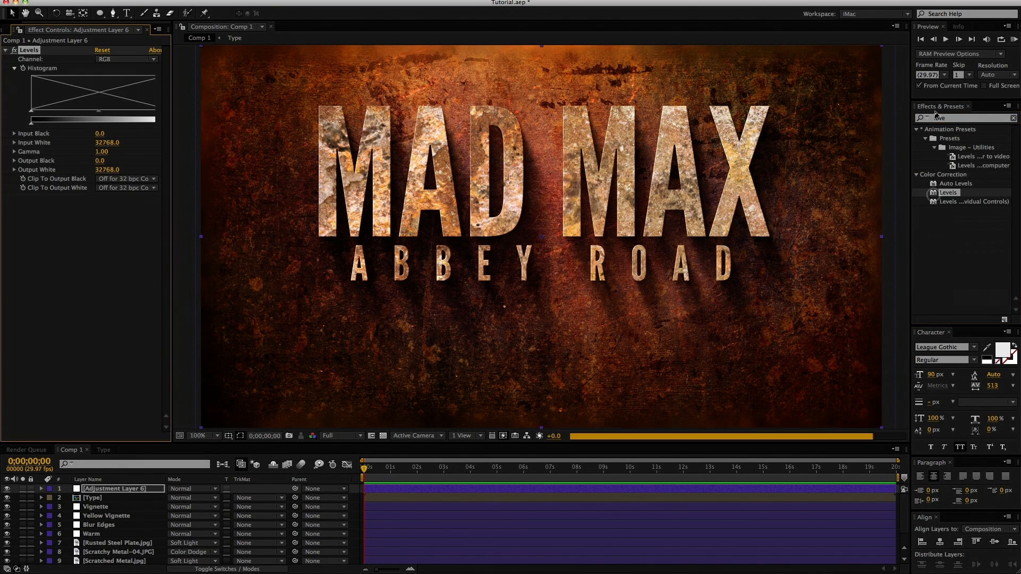
pyautogui.write('curves')
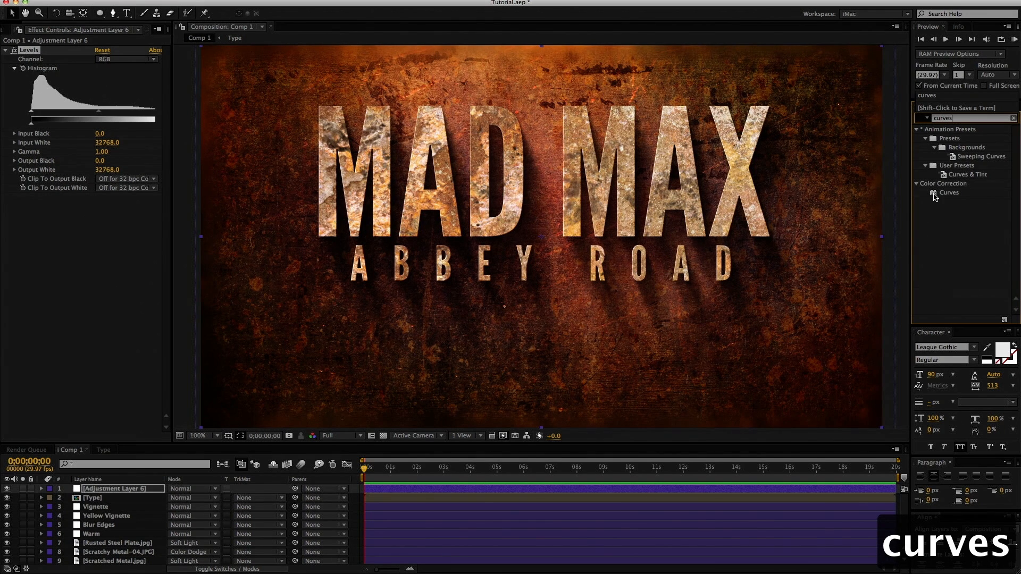
pyautogui.doubleClick(934, 194)
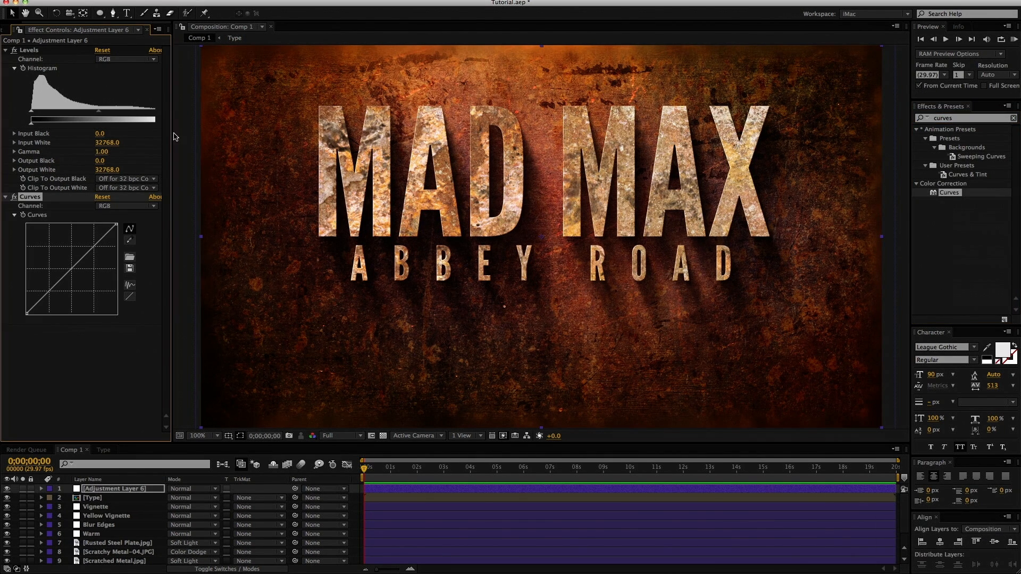
# Step: Set the adjustment layer's Levels input white to about 32382.5 and gamma to about 0.86
pyautogui.moveTo(173, 134); pyautogui.dragTo(215, 133)
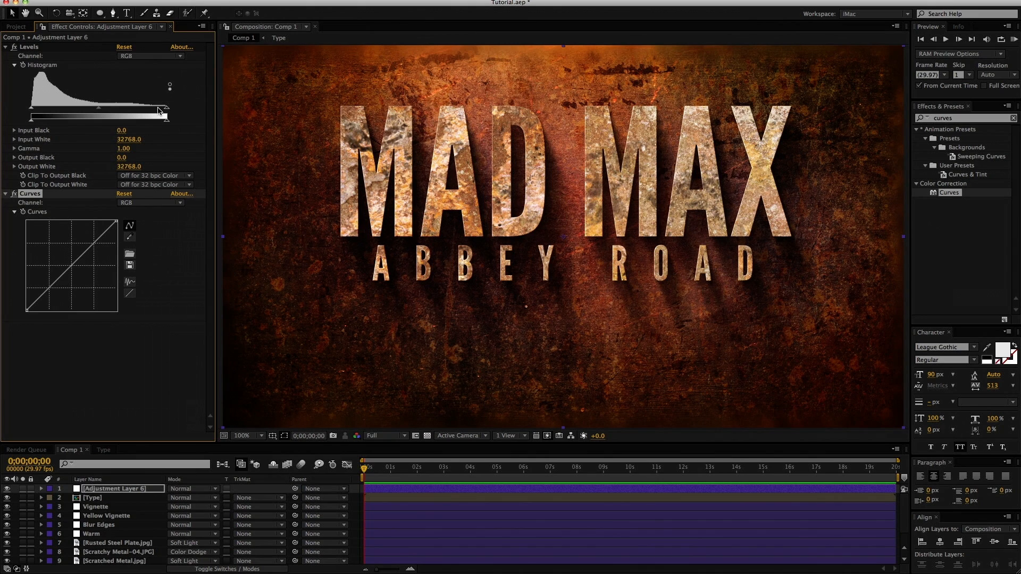
pyautogui.moveTo(168, 109)
pyautogui.mouseDown()
pyautogui.moveTo(155, 109)
pyautogui.moveTo(165, 110)
pyautogui.mouseUp()
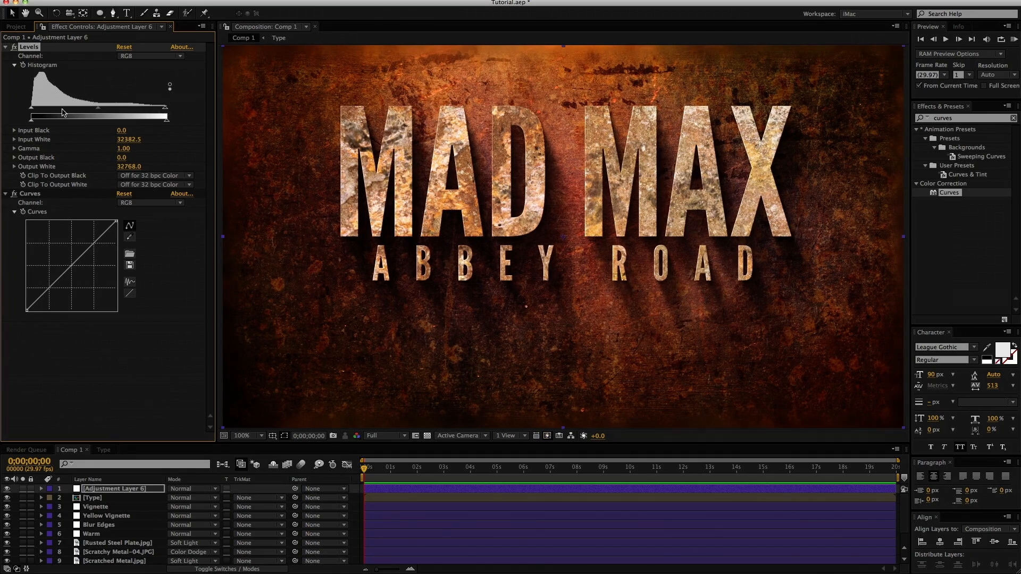
pyautogui.moveTo(98, 109); pyautogui.dragTo(103, 110)
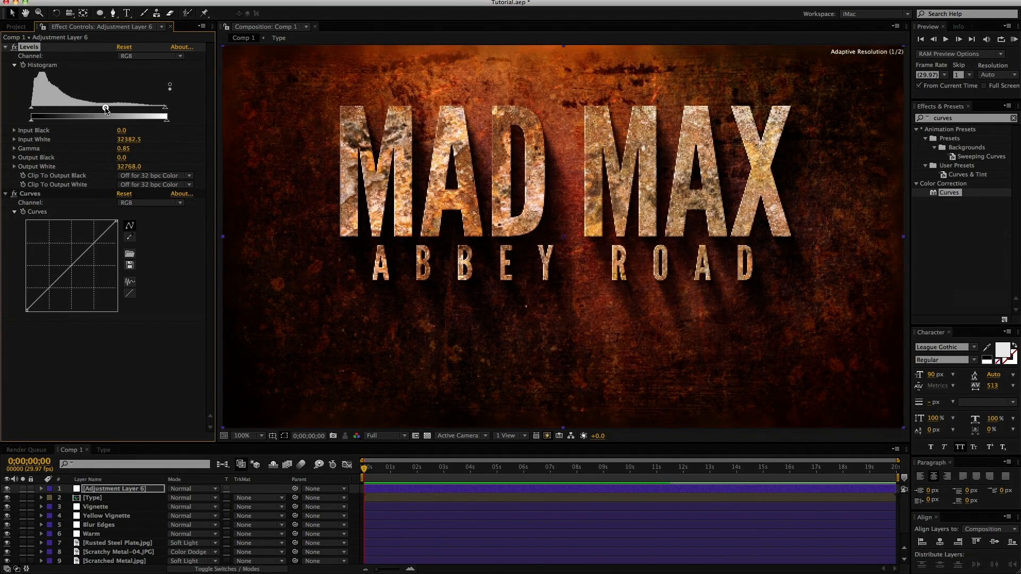
pyautogui.moveTo(106, 109); pyautogui.dragTo(107, 109)
# Step: Lower the highlight end of the blue channel in Curves and compare the image with and without the effect
pyautogui.click(130, 204)
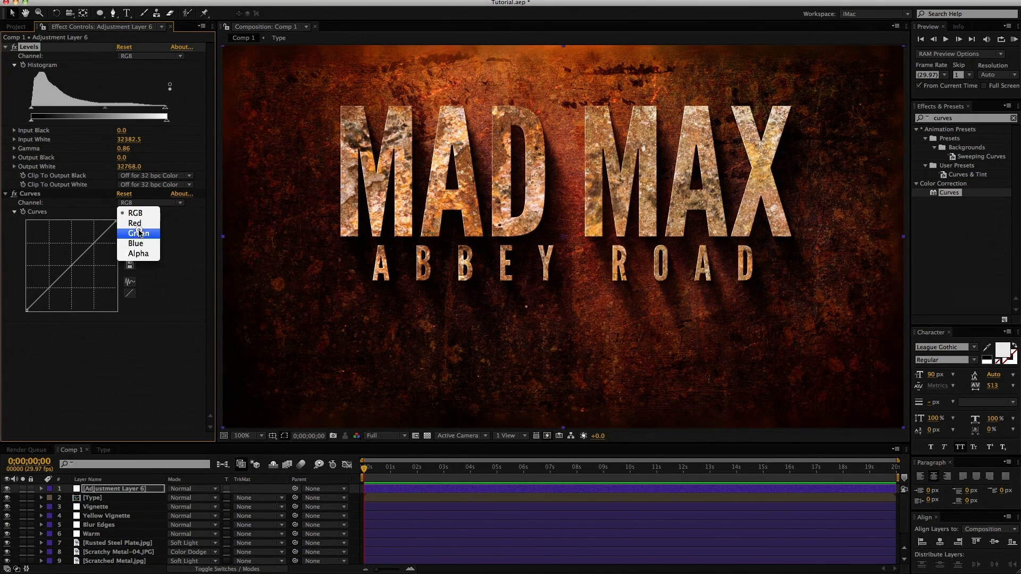
pyautogui.click(132, 244)
pyautogui.moveTo(117, 221); pyautogui.dragTo(152, 241)
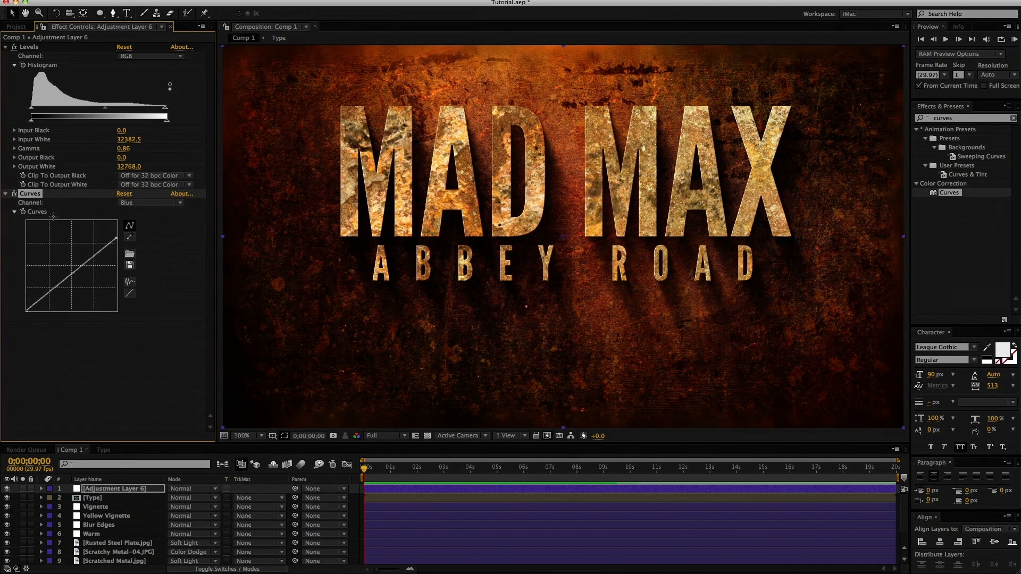
pyautogui.click(14, 193)
pyautogui.click(15, 195)
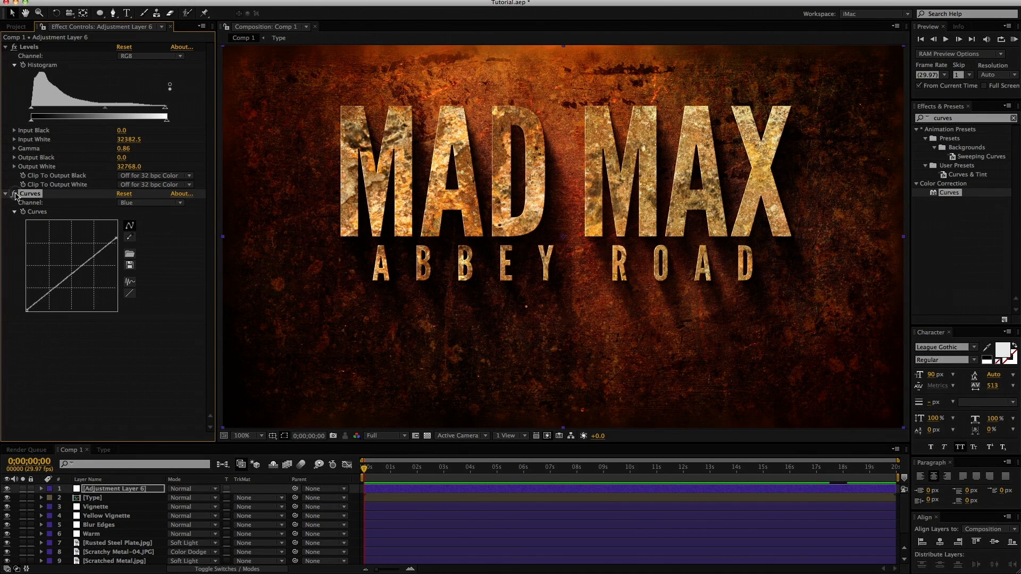
# Step: Raise the upper midtones of the red channel in Curves slightly
pyautogui.click(139, 203)
pyautogui.click(143, 220)
pyautogui.moveTo(83, 256); pyautogui.dragTo(81, 249)
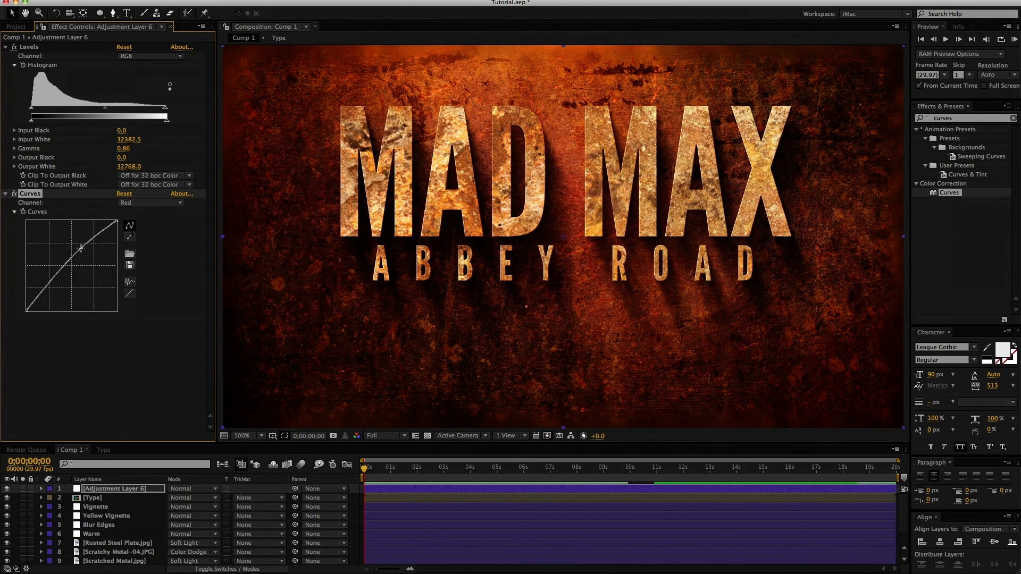
# Step: Save the project and add a new adjustment layer in the Type composition, placed directly above the Mad Max text layer
pyautogui.press('super+s')
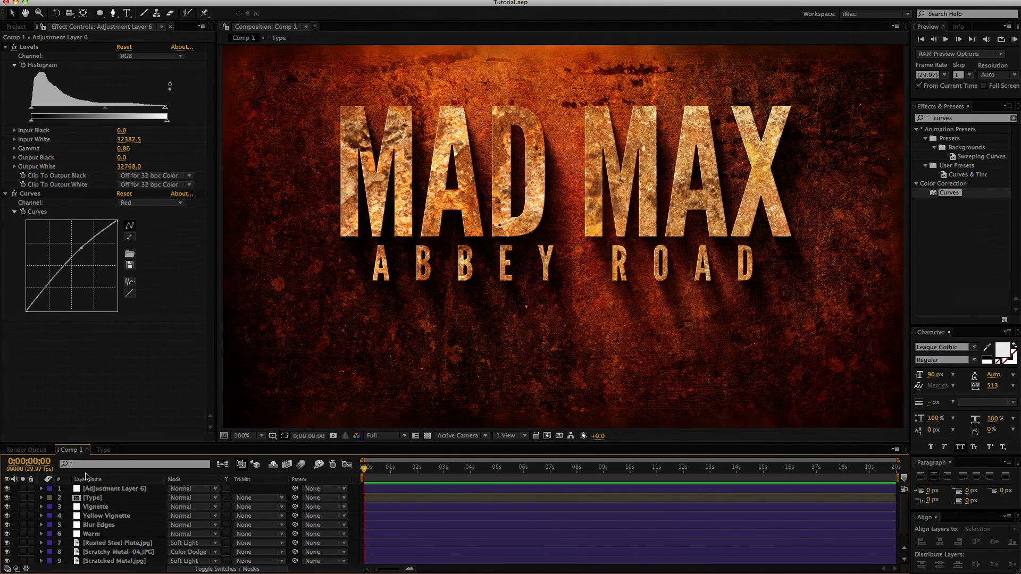
pyautogui.click(106, 451)
pyautogui.click(120, 556)
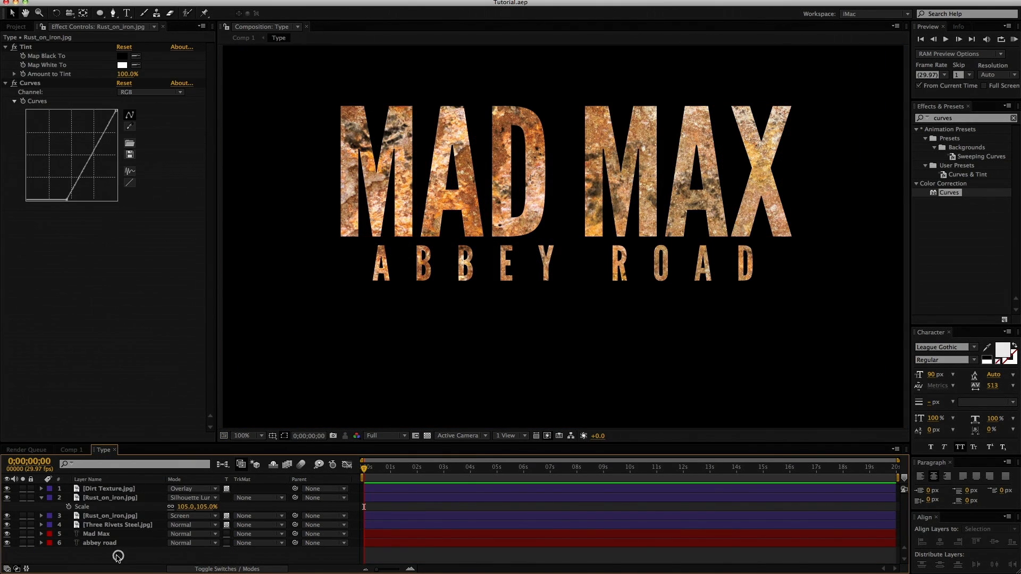
pyautogui.press('super+alt+y')
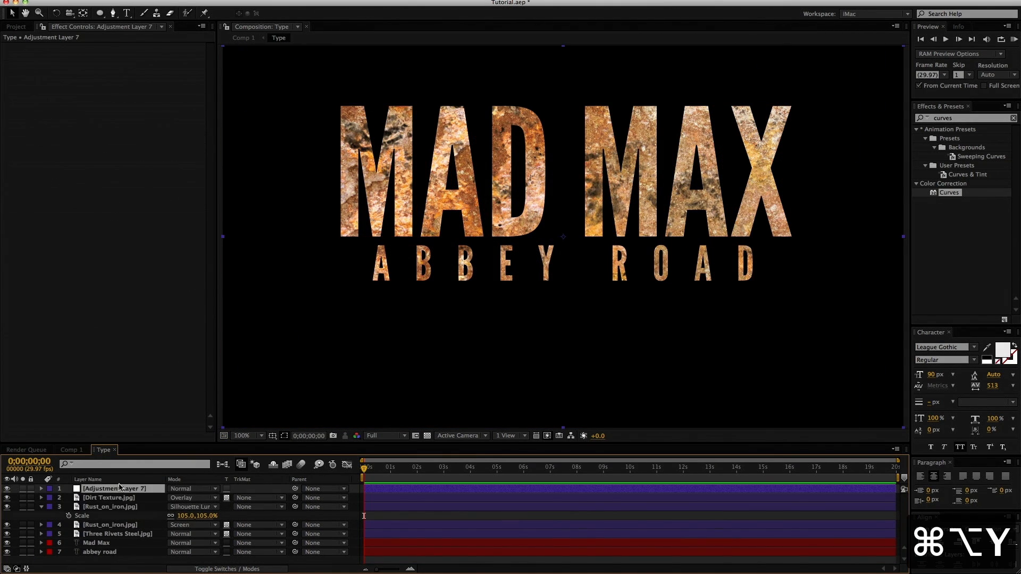
pyautogui.moveTo(118, 536); pyautogui.dragTo(119, 538)
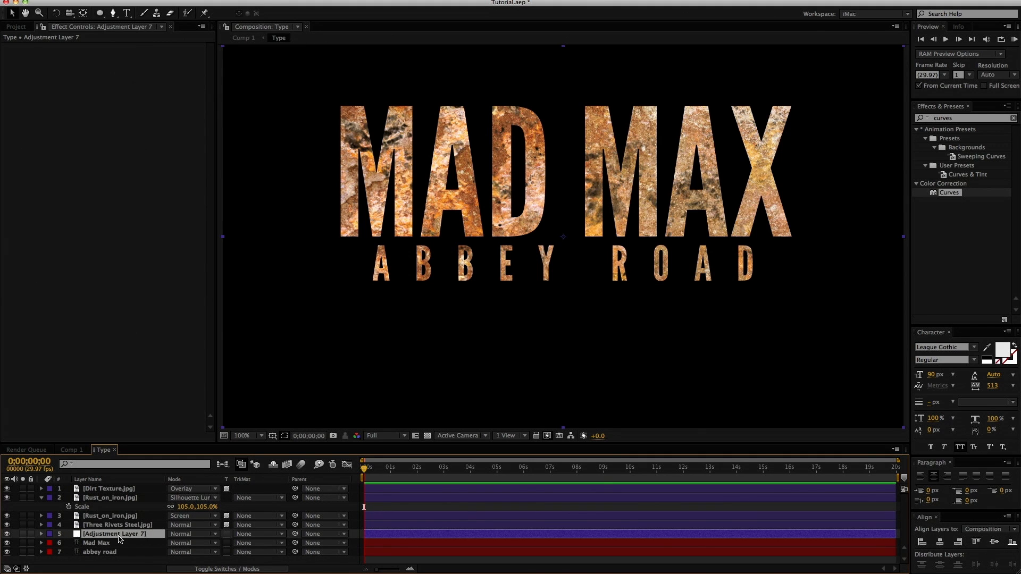
# Step: Find the Roughen Edges effect and apply it to the new adjustment layer in the Type composition
pyautogui.doubleClick(944, 118)
pyautogui.write('r')
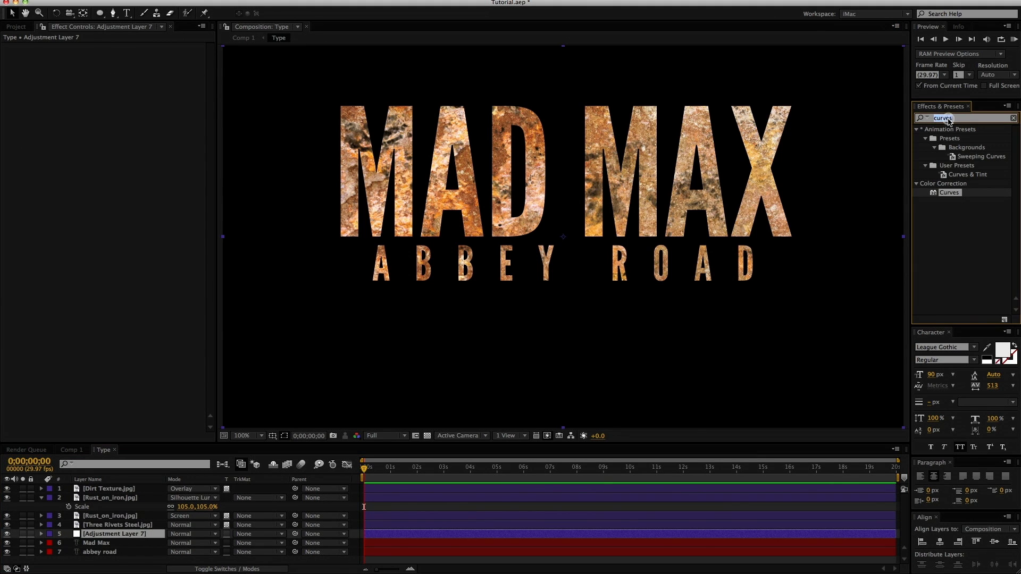
pyautogui.write('ough')
pyautogui.moveTo(934, 185); pyautogui.dragTo(502, 168)
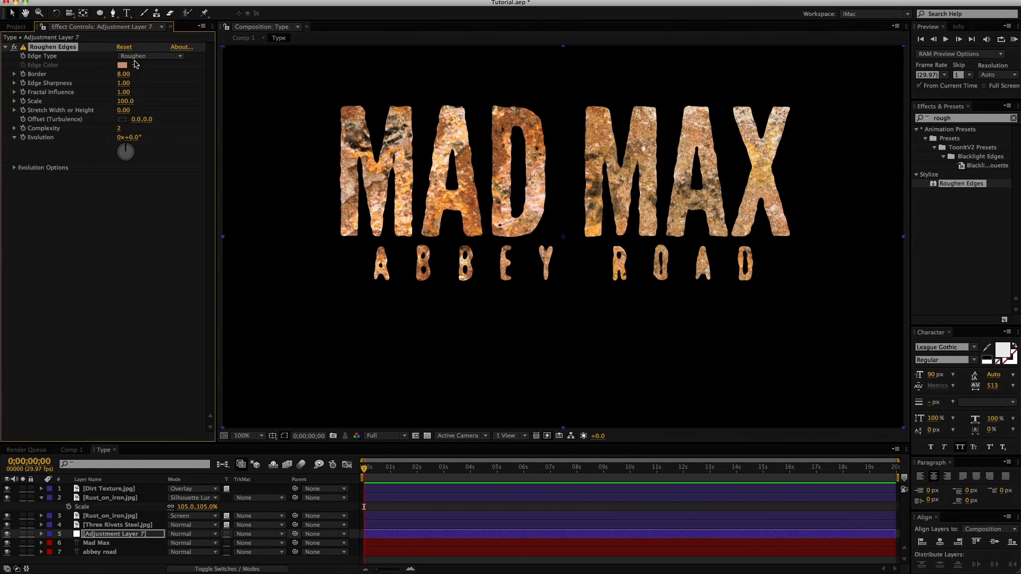
# Step: Set the Roughen Edges scale to 21 and border to 2, and inspect the letter edges up close
pyautogui.moveTo(128, 101); pyautogui.dragTo(85, 101)
pyautogui.click(124, 74)
pyautogui.write('2')
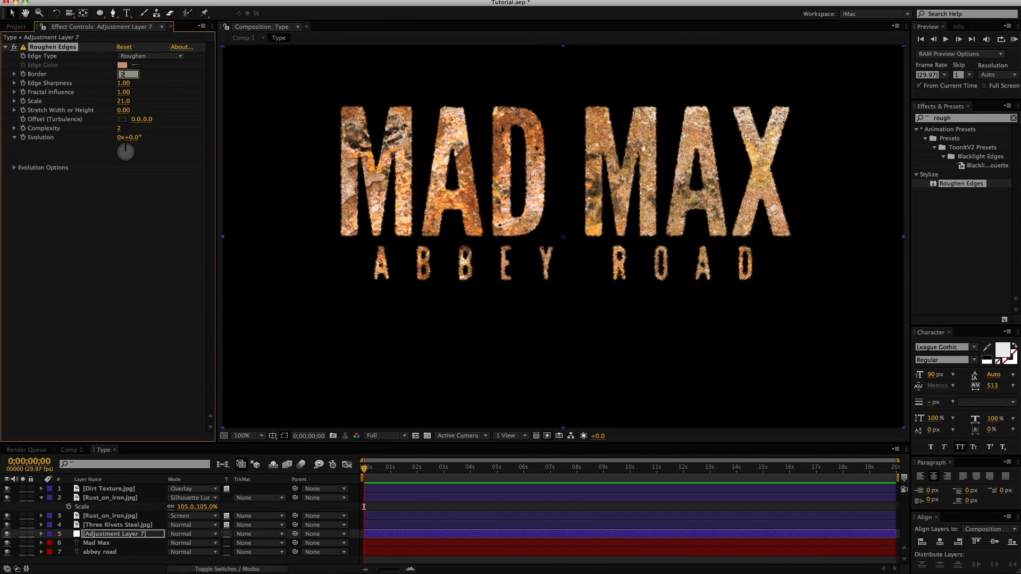
pyautogui.press('Return')
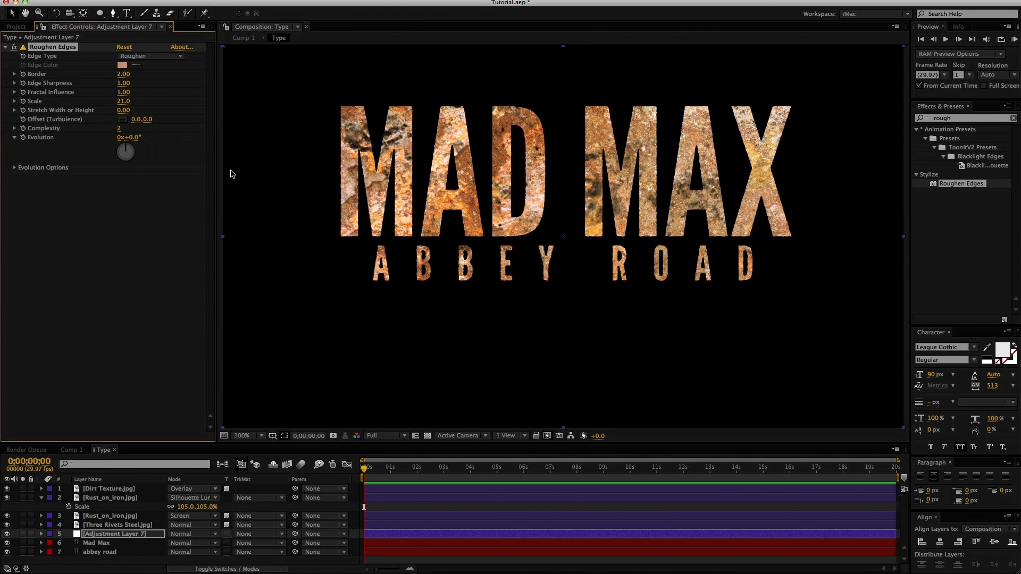
pyautogui.press('super+equal')
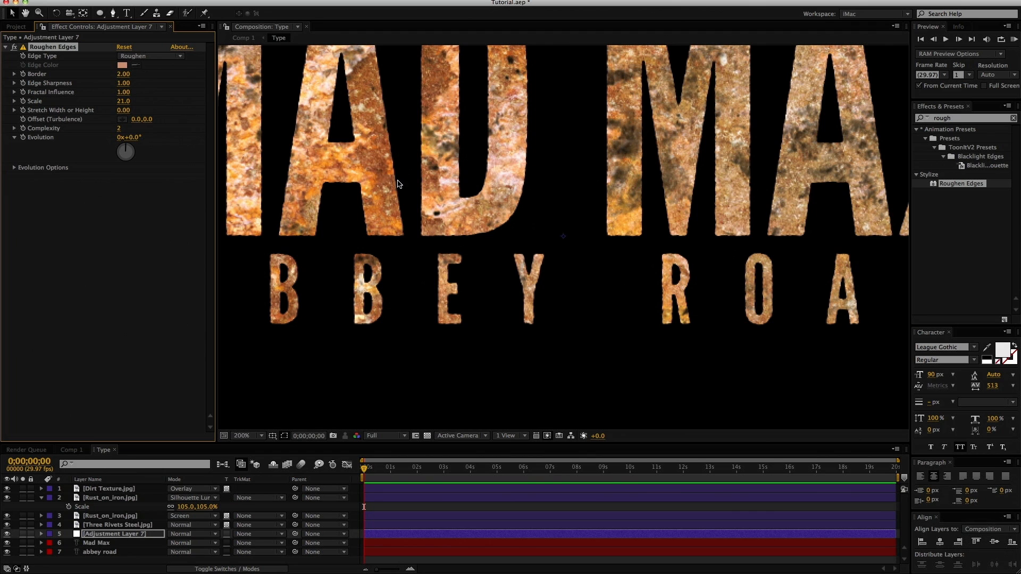
pyautogui.moveTo(401, 193); pyautogui.dragTo(451, 286)
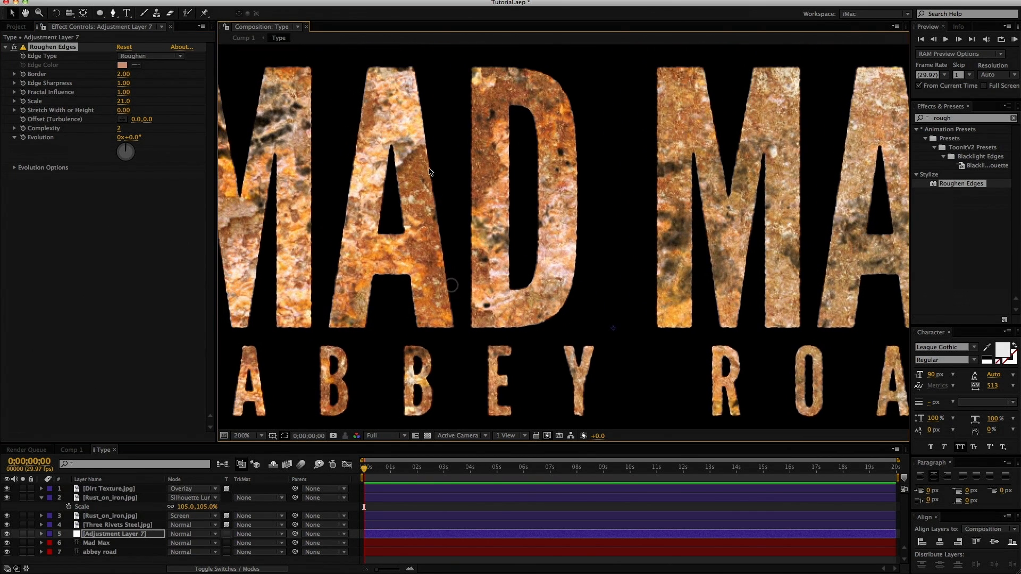
pyautogui.press('super+minus')
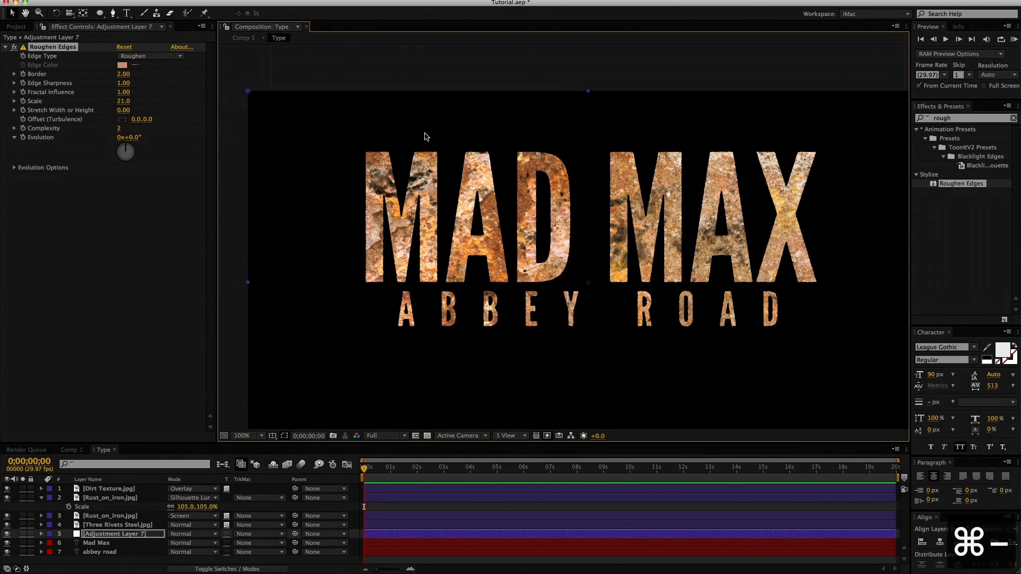
pyautogui.moveTo(475, 199); pyautogui.dragTo(436, 151)
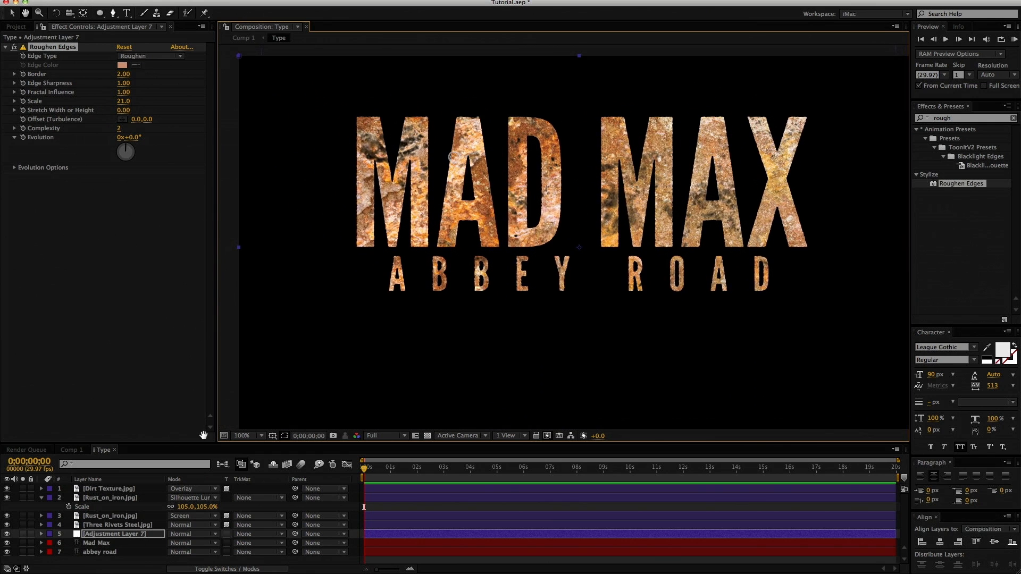
# Step: Return to Comp 1, save the project, and move the Type layer down toward the middle of the frame
pyautogui.click(72, 451)
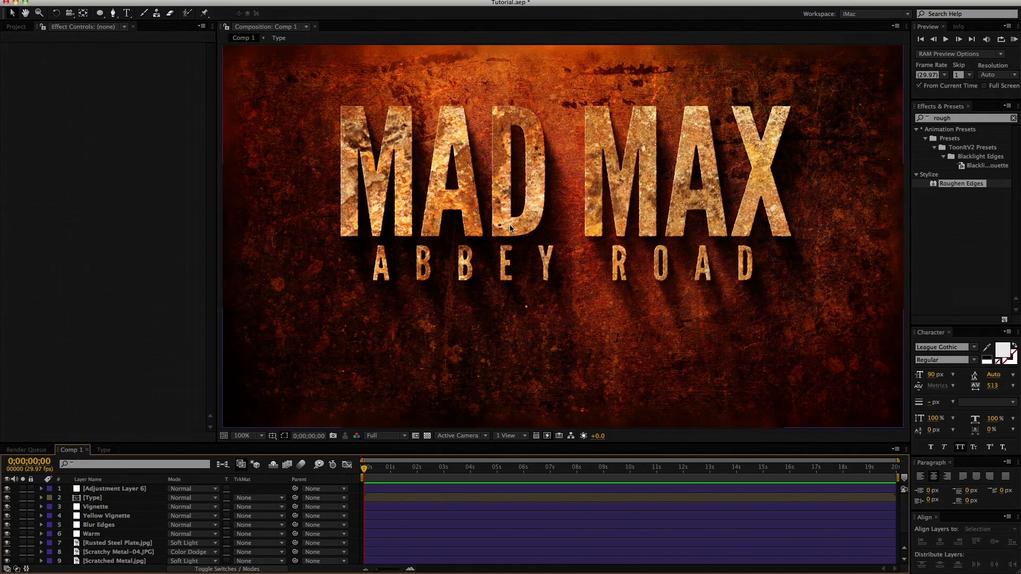
pyautogui.press('super+s')
pyautogui.moveTo(442, 241)
pyautogui.mouseDown()
pyautogui.moveTo(440, 266)
pyautogui.moveTo(447, 213)
pyautogui.moveTo(447, 239)
pyautogui.mouseUp()
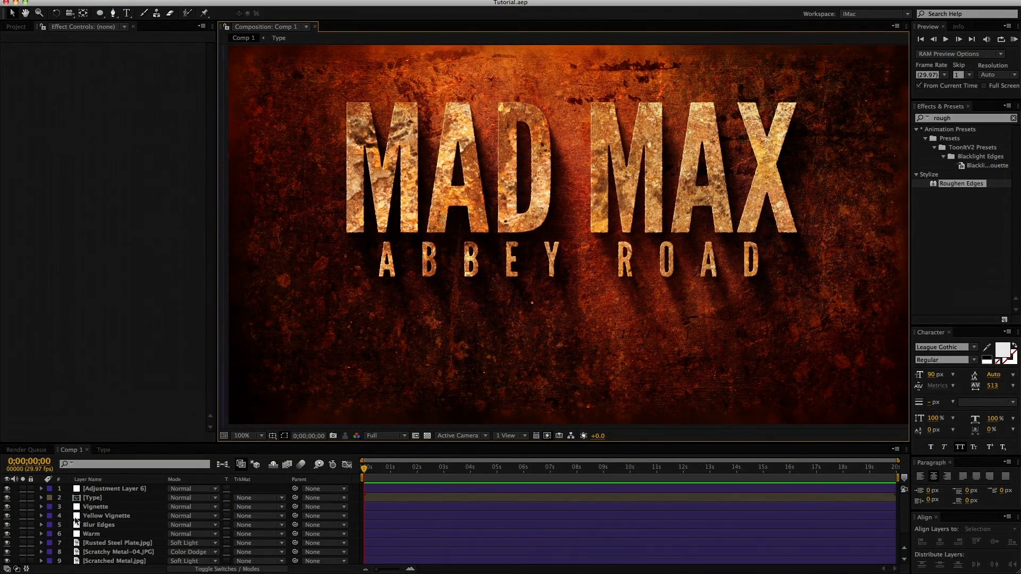
pyautogui.click(98, 498)
pyautogui.hotkey('shift', 'Down')
pyautogui.hotkey('shift', 'Down')
pyautogui.hotkey('shift', 'Down')
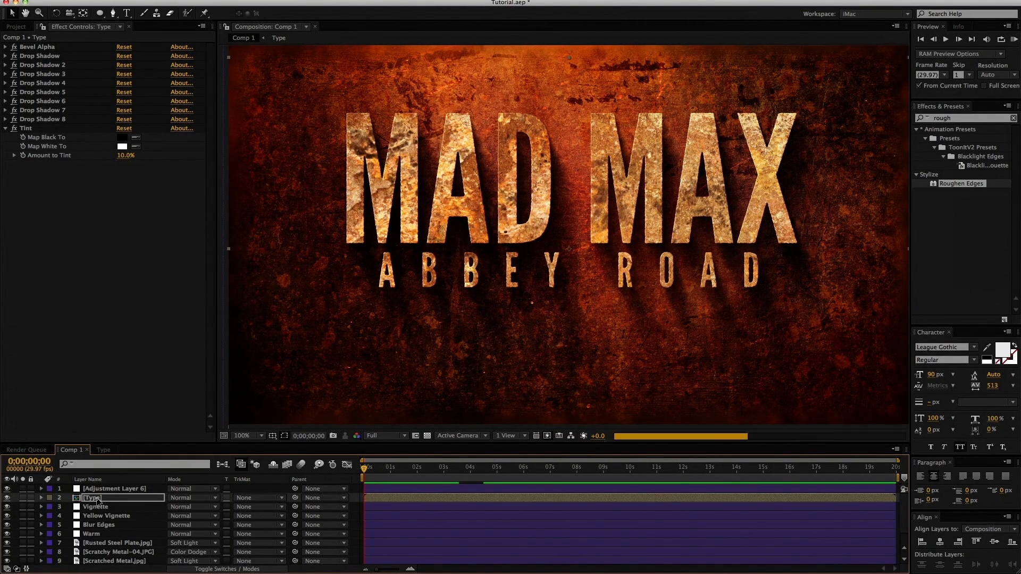
pyautogui.hotkey('shift', 'Down')
pyautogui.hotkey('shift', 'Down')
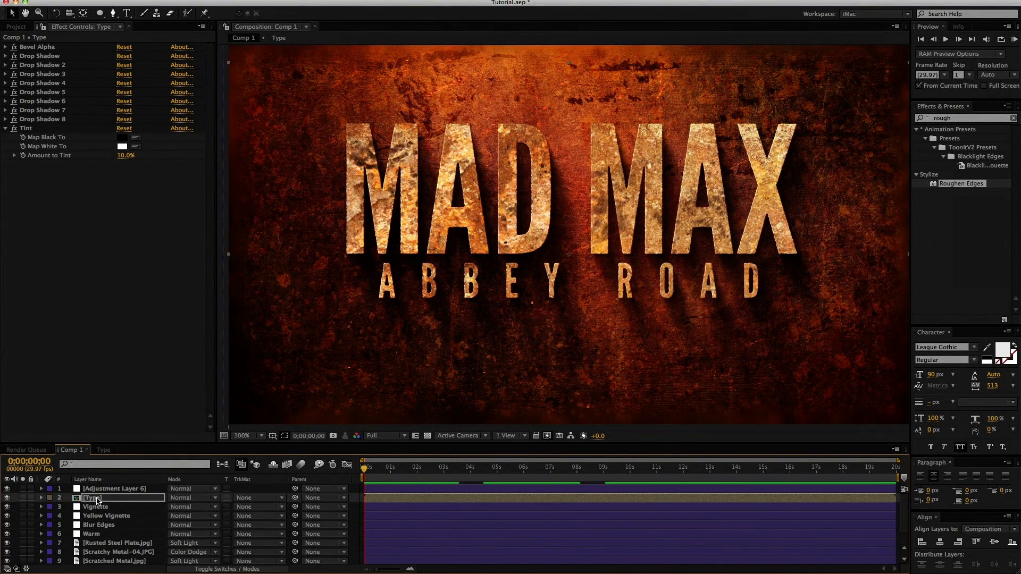
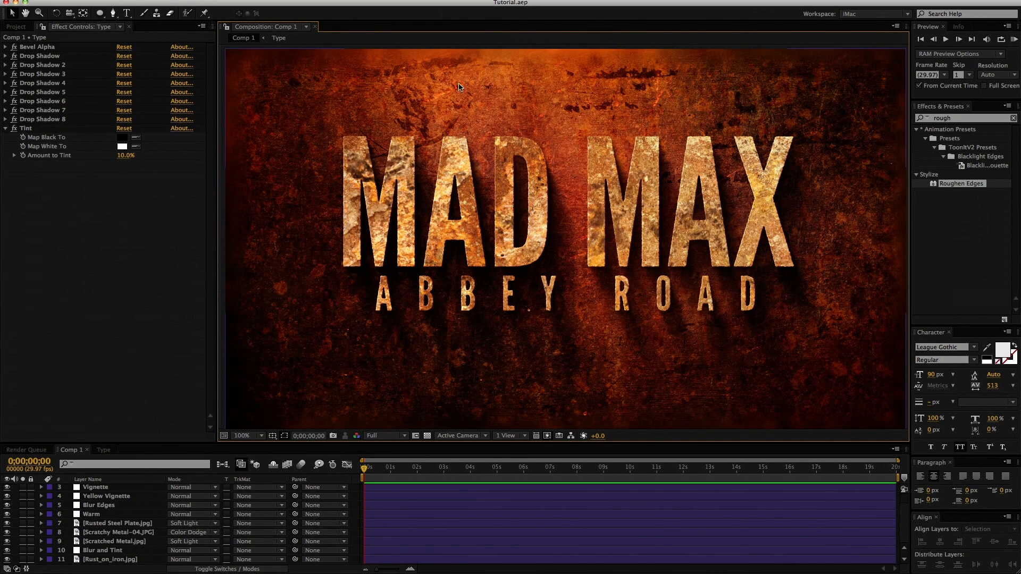
# Step: Add the grungy_watercolor_texture image to Comp 1 between the adjustment layer and the Type layer
pyautogui.click(14, 26)
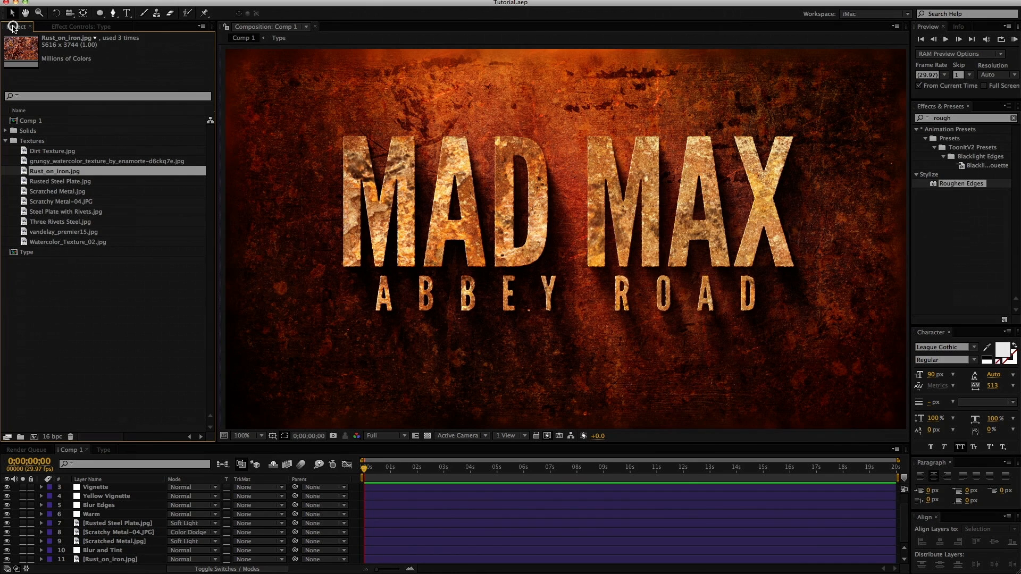
pyautogui.click(24, 182)
pyautogui.click(24, 161)
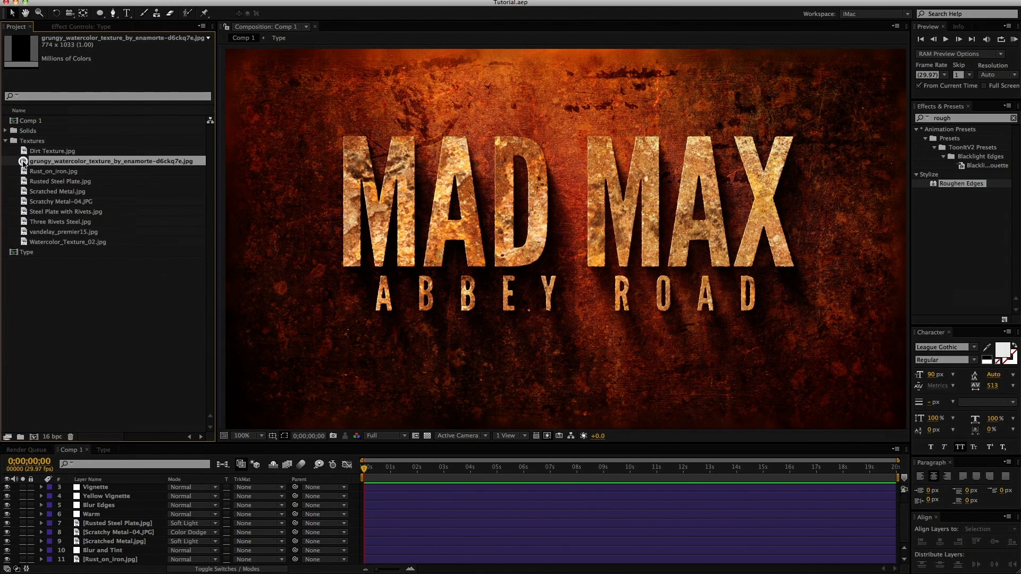
pyautogui.scroll(1, 99, 488)
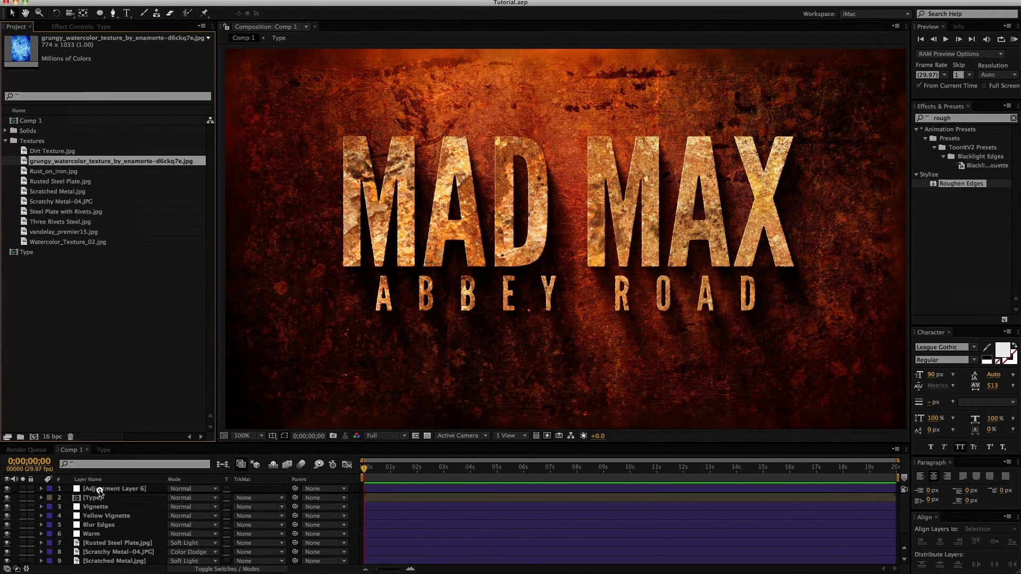
pyautogui.moveTo(99, 492); pyautogui.dragTo(100, 493)
# Step: Set the watercolor texture layer's rotation to -90°
pyautogui.press('r')
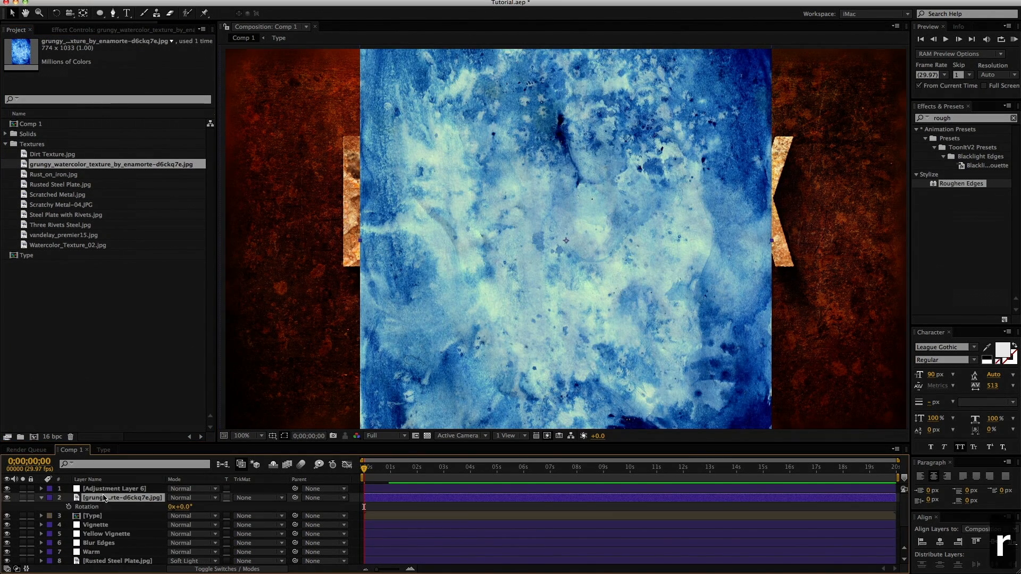
pyautogui.click(185, 506)
pyautogui.write('90')
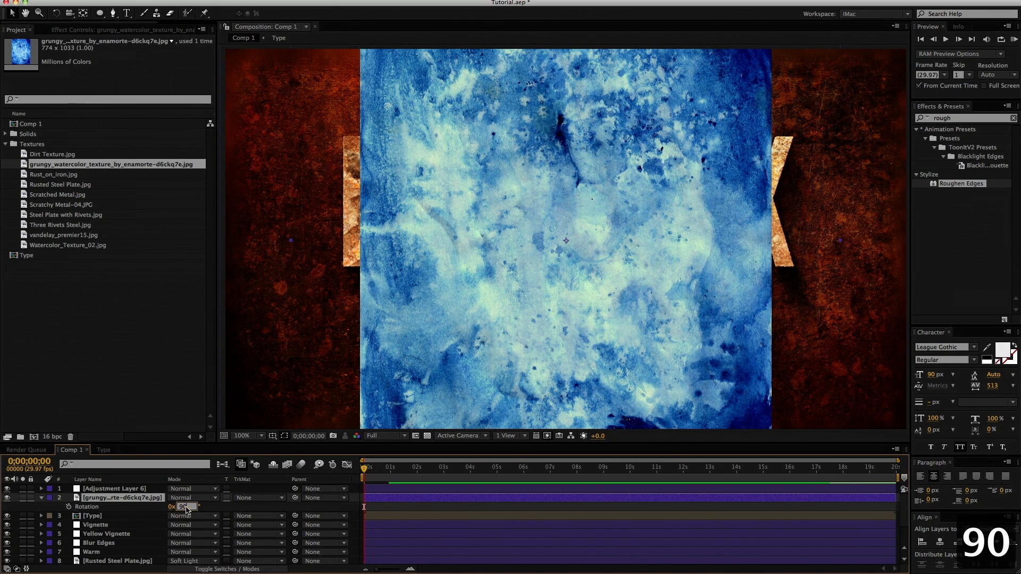
pyautogui.press('Return')
pyautogui.click(184, 507)
pyautogui.write('-90')
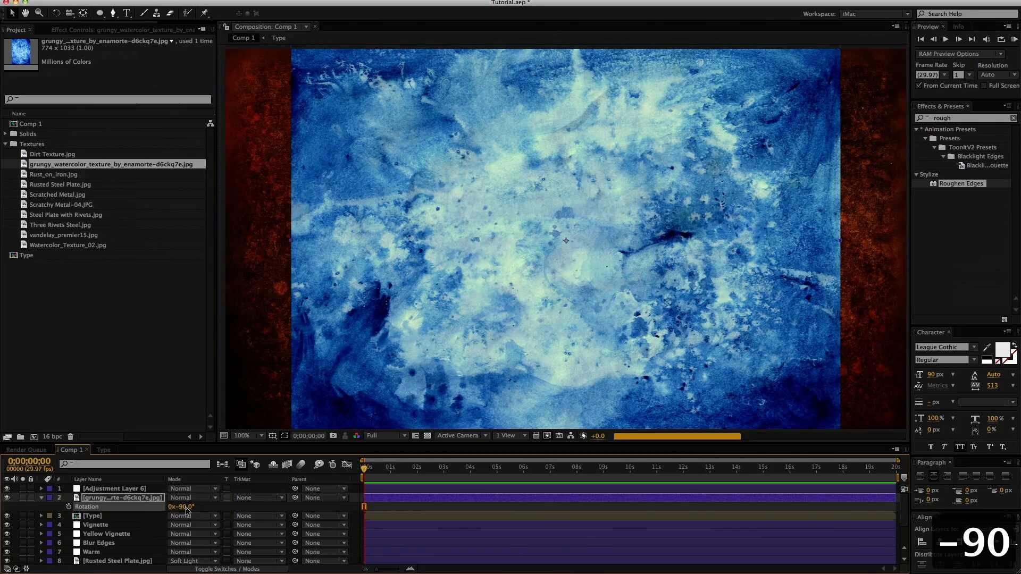
pyautogui.press('Return')
# Step: Scale the watercolor texture to 129% and shift it slightly down in the frame
pyautogui.press('s')
pyautogui.moveTo(197, 509); pyautogui.dragTo(217, 507)
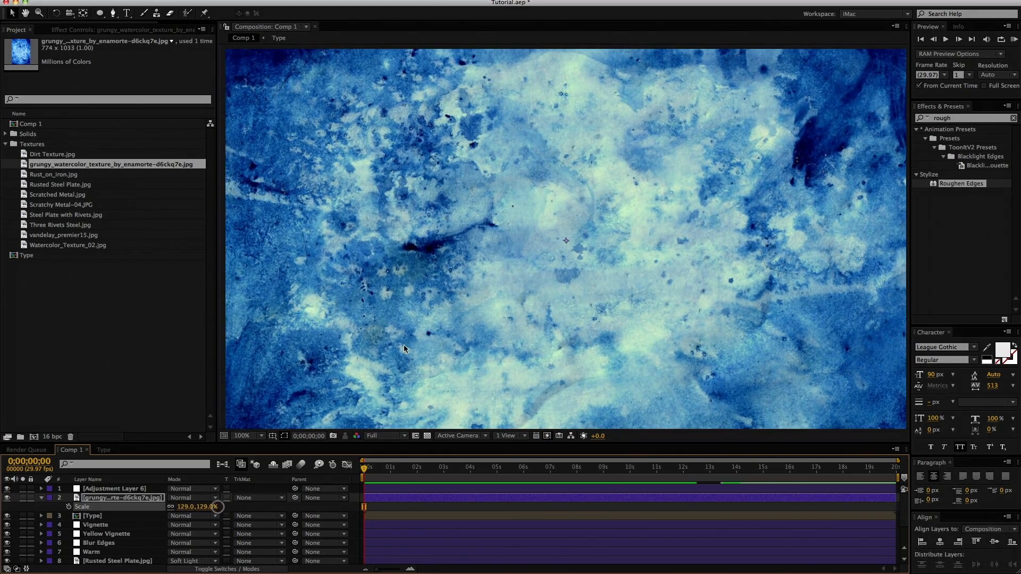
pyautogui.moveTo(651, 124); pyautogui.dragTo(645, 173)
pyautogui.click(454, 502)
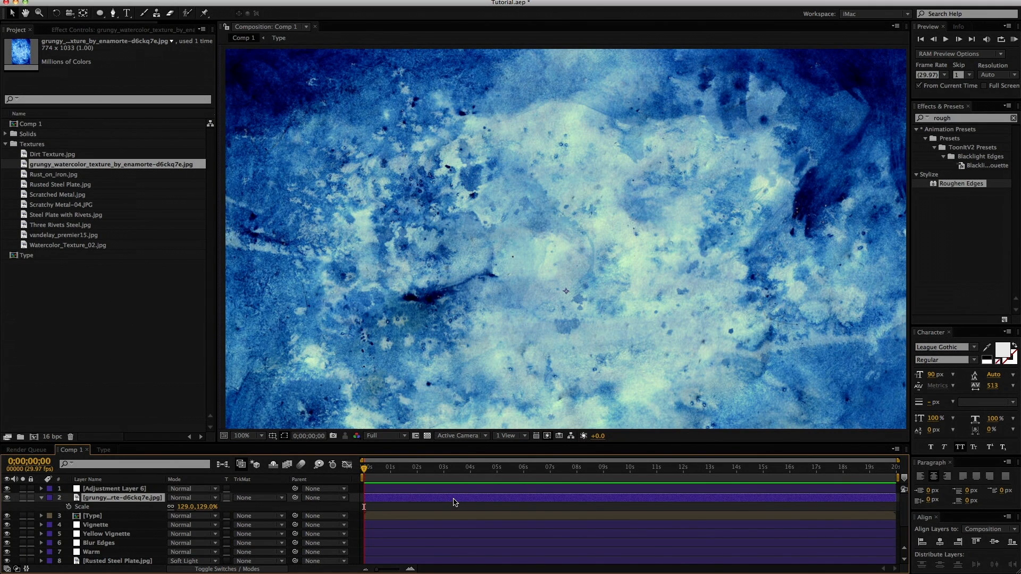
# Step: Create a new 1280 x 720 composition named Bleed with a 20-second duration
pyautogui.press('super+n')
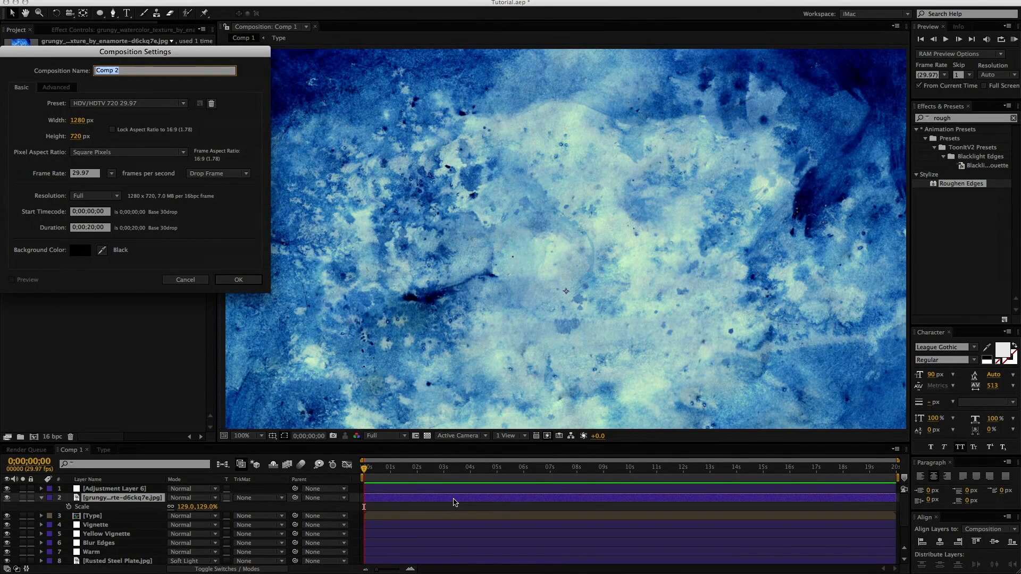
pyautogui.write('Blee')
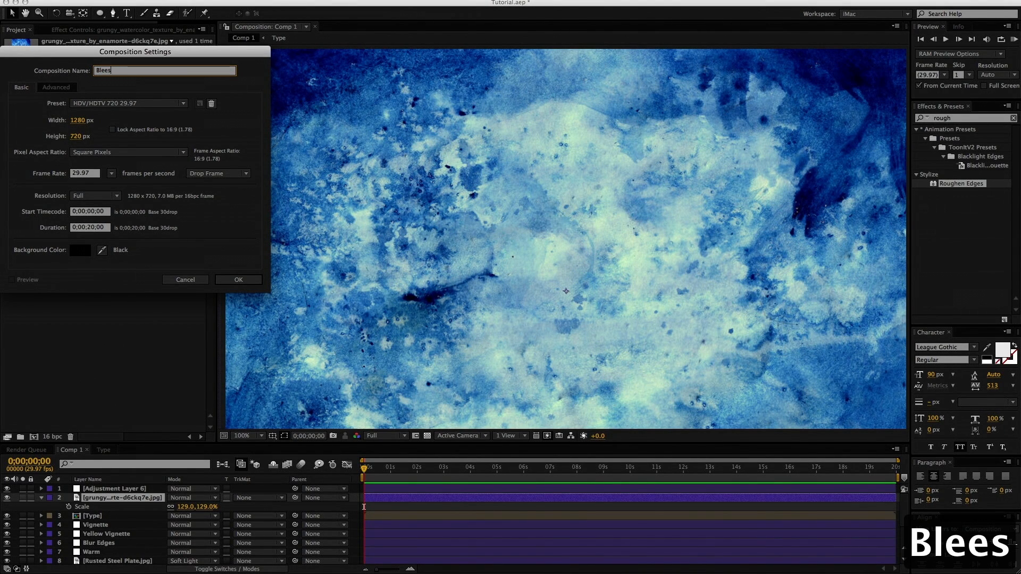
pyautogui.write('d')
pyautogui.press('Return')
# Step: Add a composition-sized white solid to the Bleed composition
pyautogui.press('super+y')
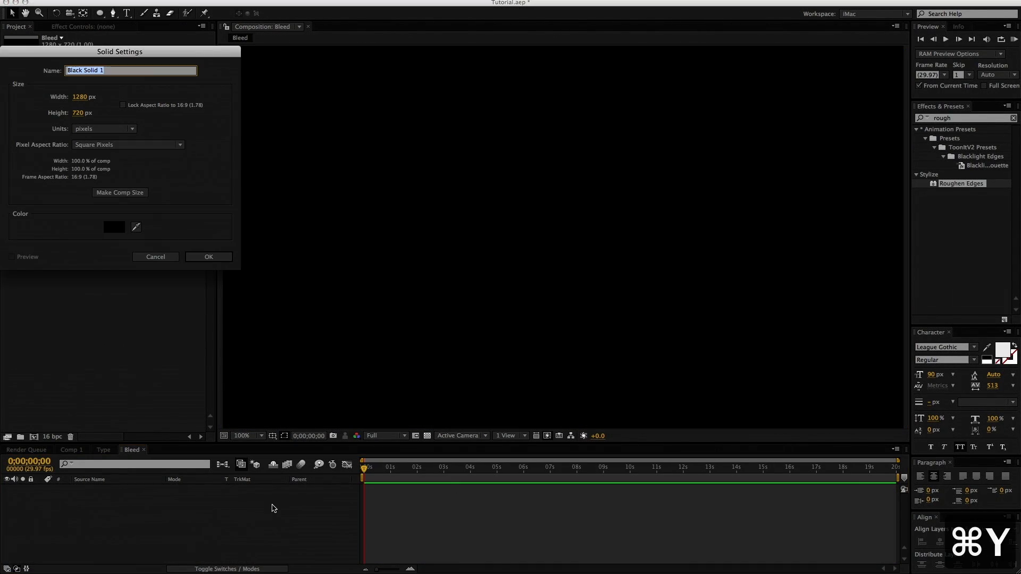
pyautogui.click(114, 229)
pyautogui.moveTo(48, 127); pyautogui.dragTo(9, 68)
pyautogui.press('Return')
pyautogui.press('Return')
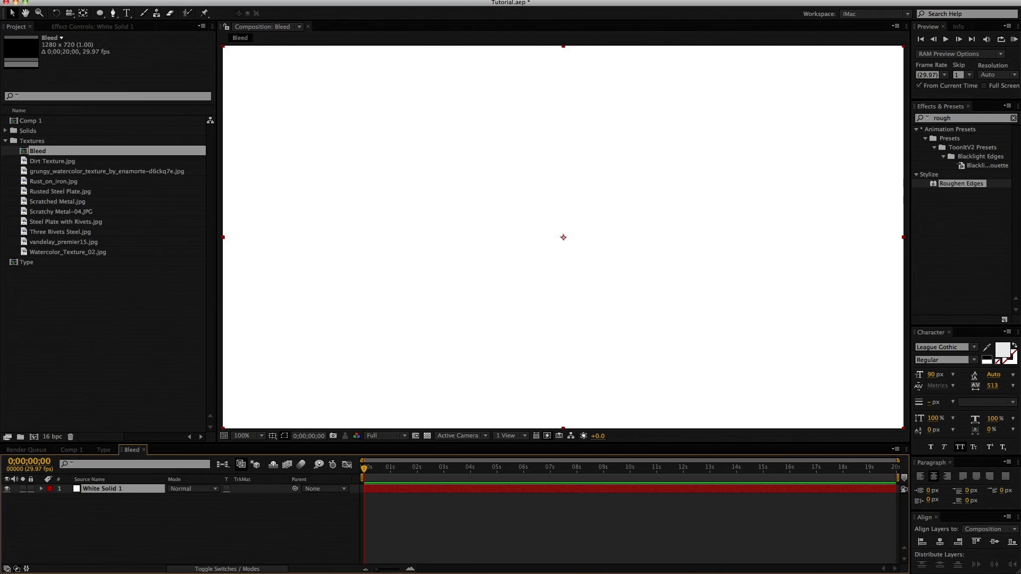
pyautogui.click(447, 527)
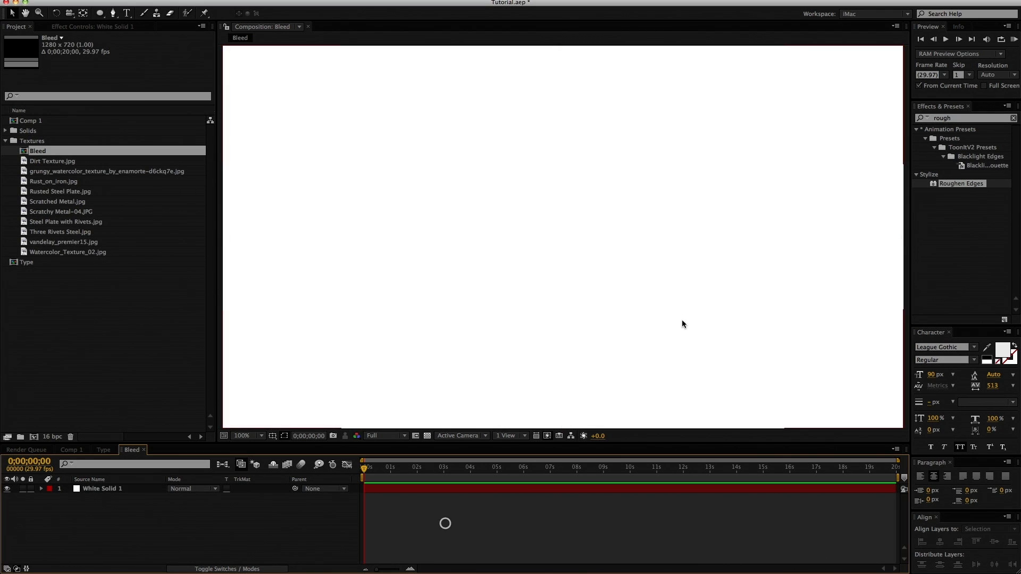
# Step: Find the CC Burn Film effect and apply it to the white solid
pyautogui.click(944, 118)
pyautogui.doubleClick(943, 118)
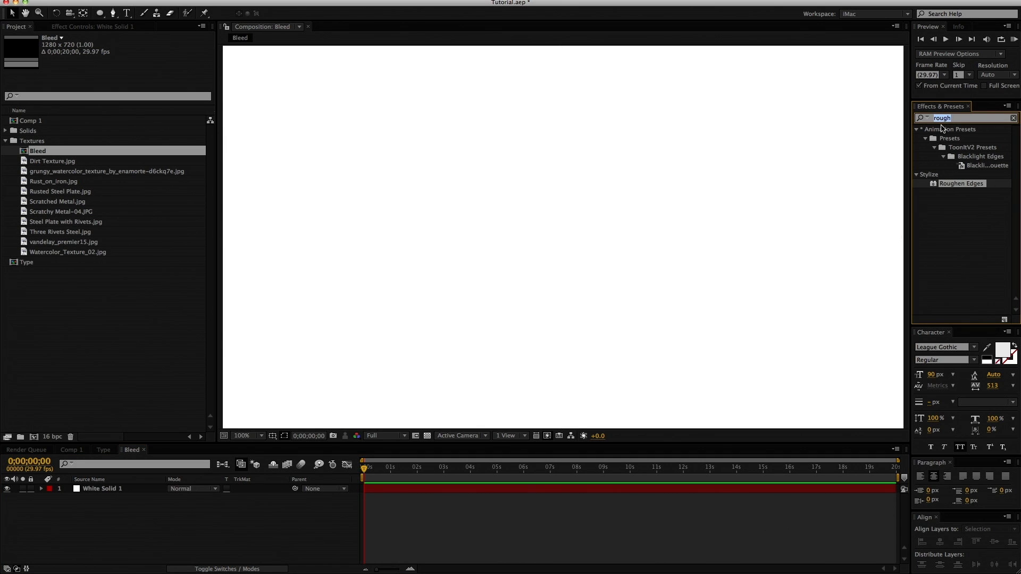
pyautogui.write('film')
pyautogui.click(936, 239)
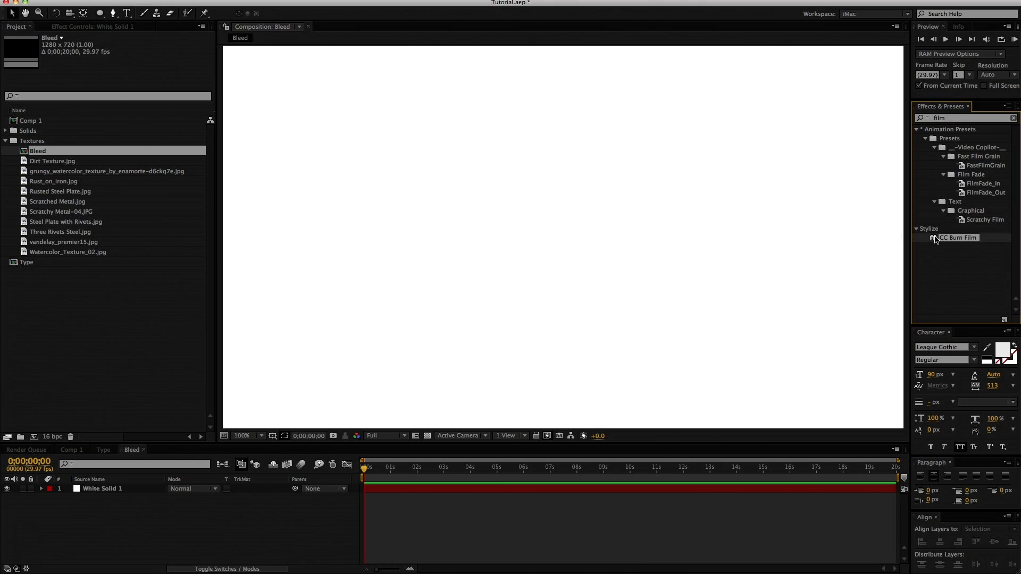
pyautogui.moveTo(936, 240)
pyautogui.mouseDown()
pyautogui.moveTo(844, 255)
pyautogui.moveTo(677, 257)
pyautogui.mouseUp()
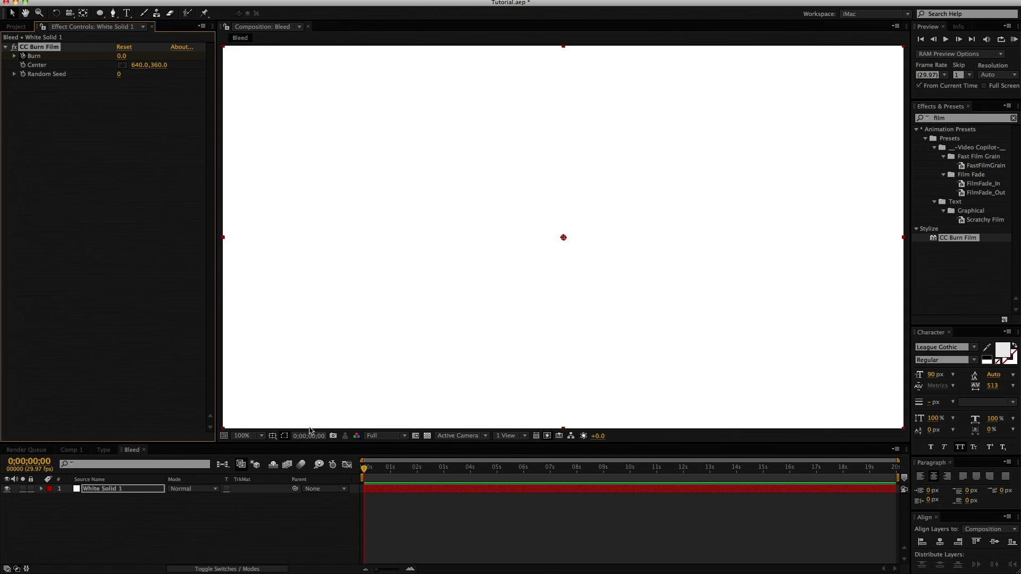
# Step: Animate Burn from 0 at the start to a high value at the timeline's end, and scrub through the result
pyautogui.press('u')
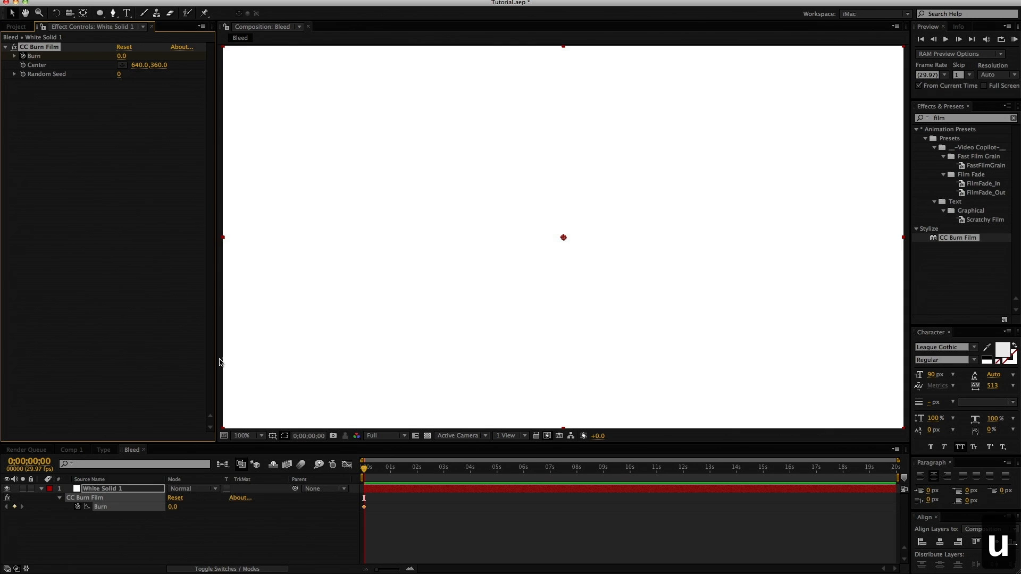
pyautogui.moveTo(401, 467)
pyautogui.mouseDown()
pyautogui.moveTo(614, 485)
pyautogui.moveTo(938, 535)
pyautogui.mouseUp()
pyautogui.click(122, 55)
pyautogui.moveTo(122, 55); pyautogui.dragTo(196, 59)
pyautogui.moveTo(540, 480); pyautogui.dragTo(595, 472)
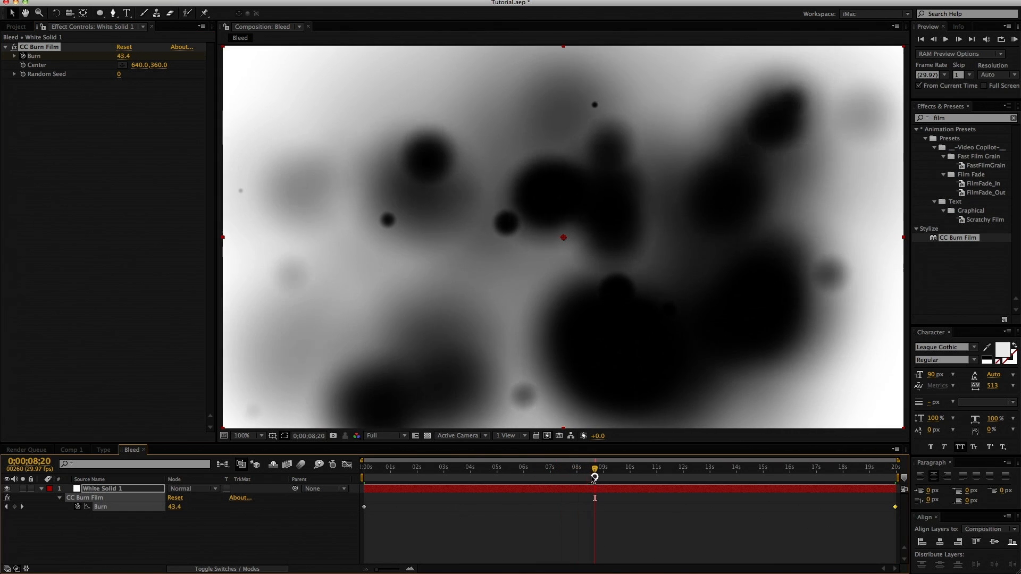
# Step: Toggle the transparency grid on and off to check the burned areas of the white solid
pyautogui.click(429, 436)
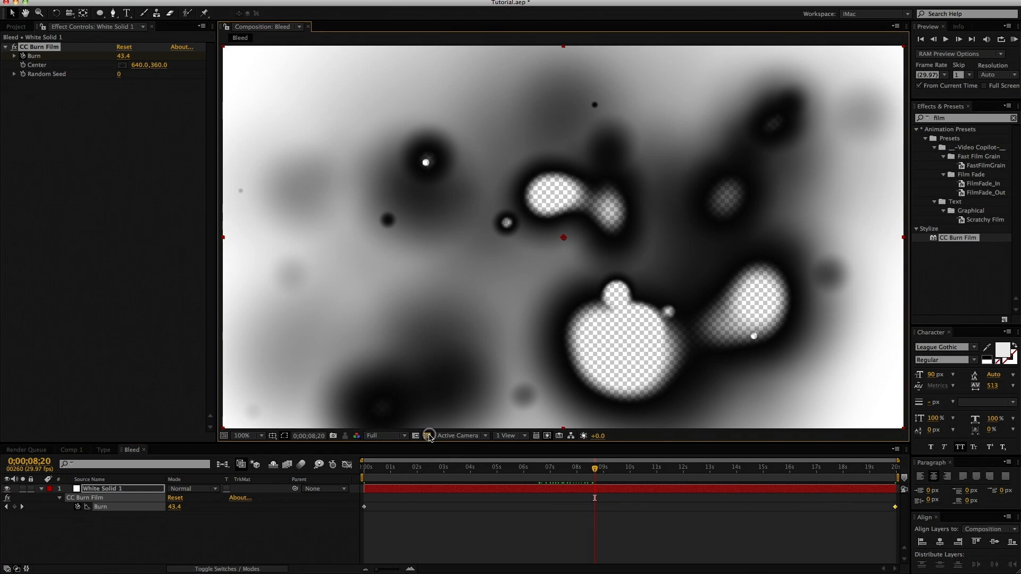
pyautogui.click(428, 436)
pyautogui.click(428, 436)
pyautogui.click(428, 436)
pyautogui.click(428, 436)
# Step: Find the Solid Composite effect, apply it to the white solid, and set its color to black (000000)
pyautogui.click(950, 118)
pyautogui.write('sol')
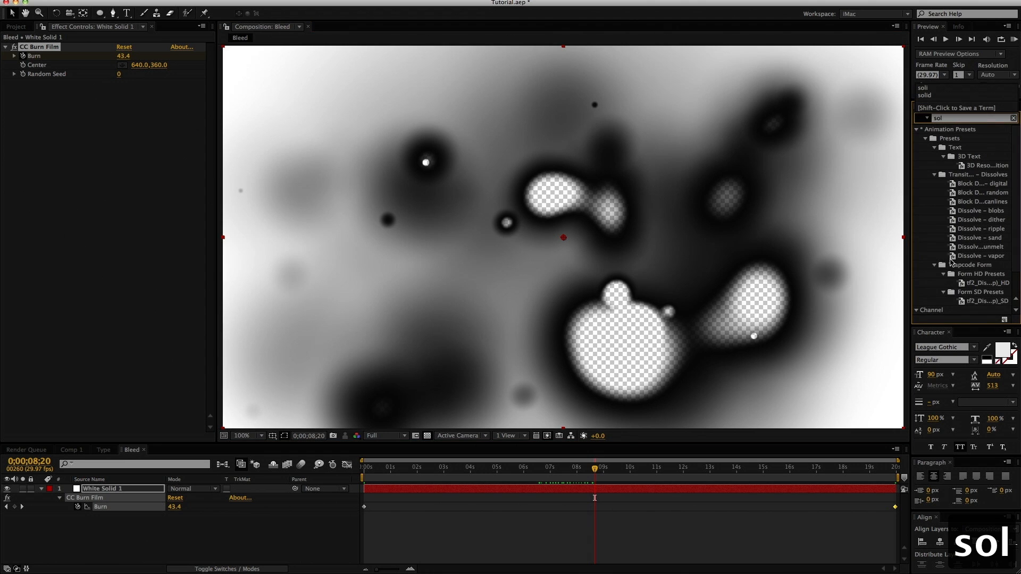
pyautogui.scroll(-1, 952, 262)
pyautogui.moveTo(962, 291); pyautogui.dragTo(382, 244)
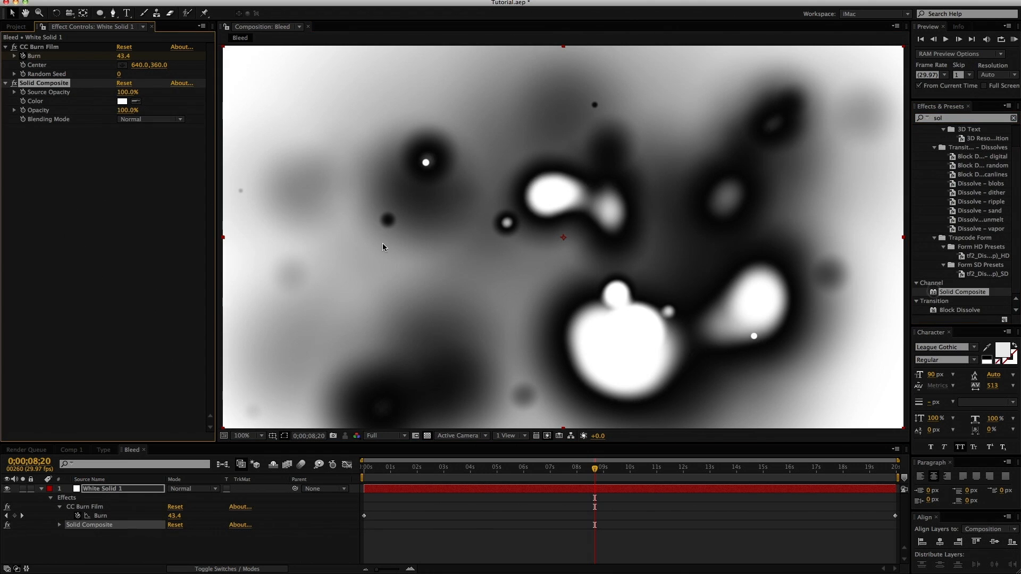
pyautogui.click(122, 101)
pyautogui.click(130, 186)
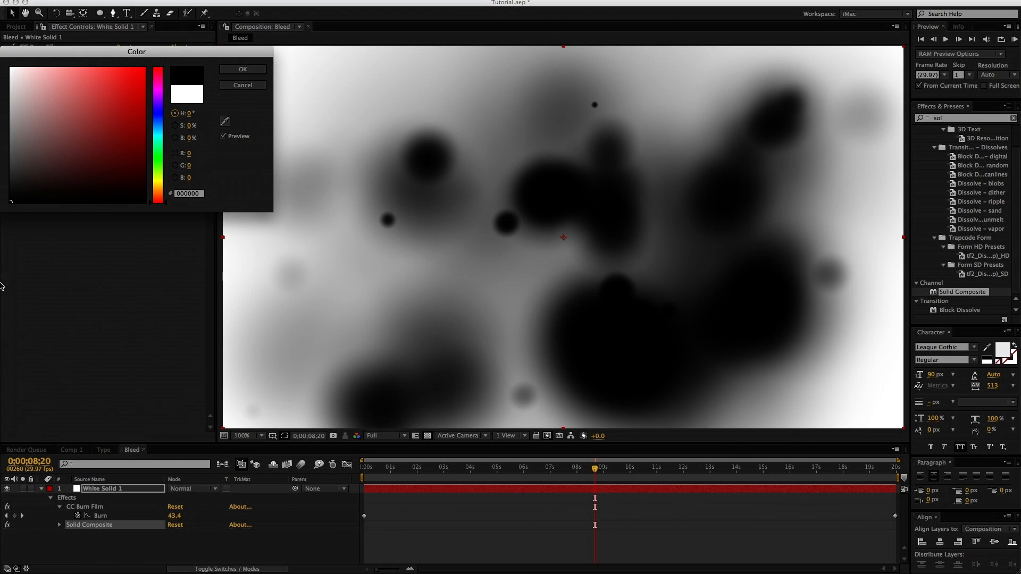
pyautogui.press('Return')
# Step: Set CC Burn Film's Random Seed to 90, and add Fractal Noise to the solid with Overlay blending
pyautogui.click(965, 118)
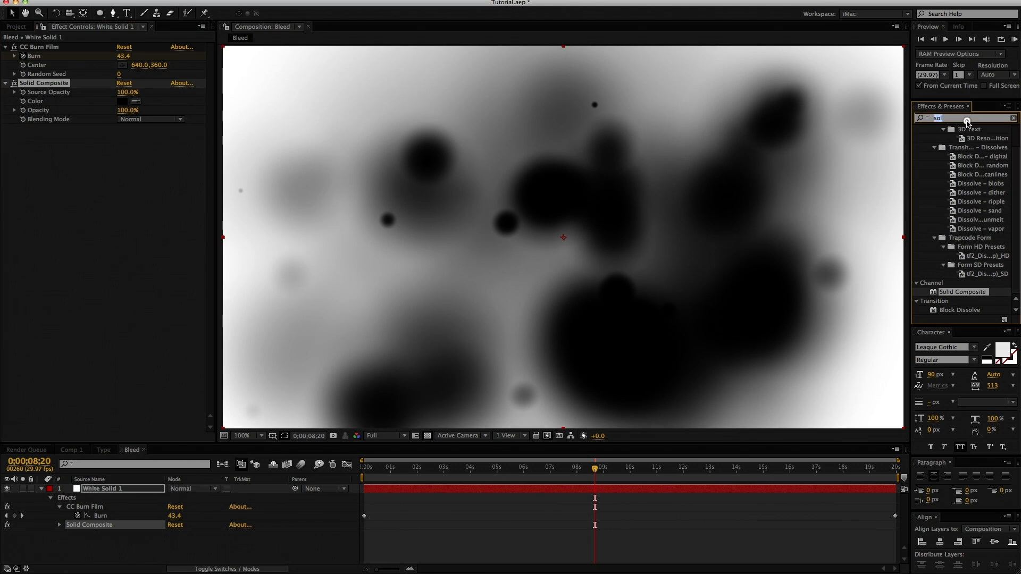
pyautogui.write('fract')
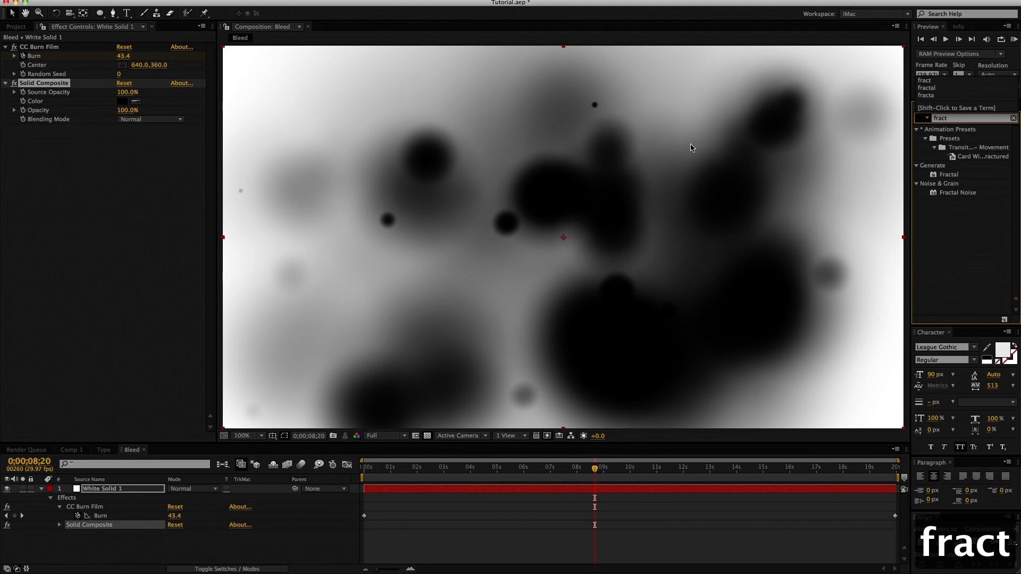
pyautogui.moveTo(120, 76); pyautogui.dragTo(124, 74)
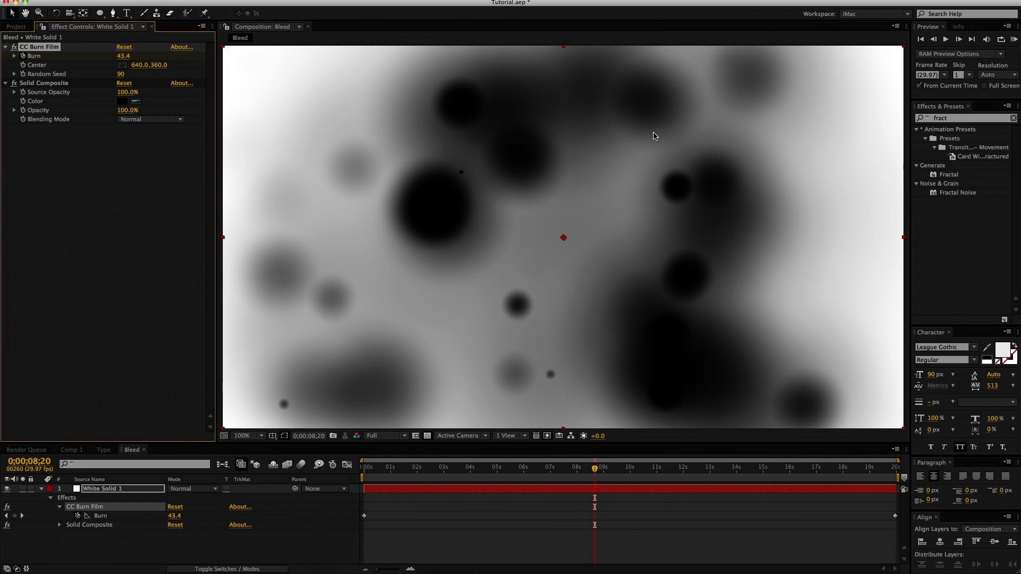
pyautogui.doubleClick(935, 192)
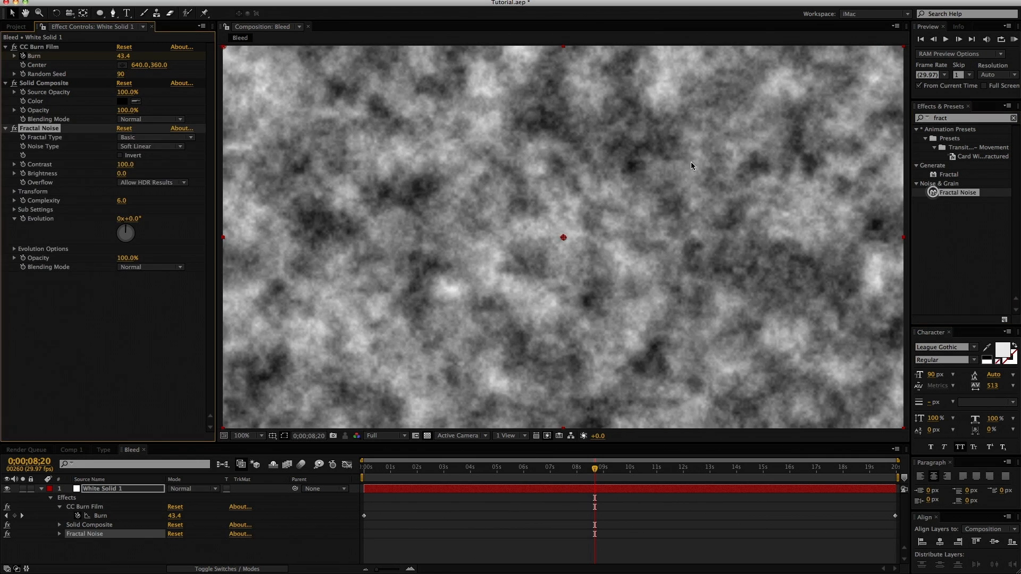
pyautogui.click(157, 267)
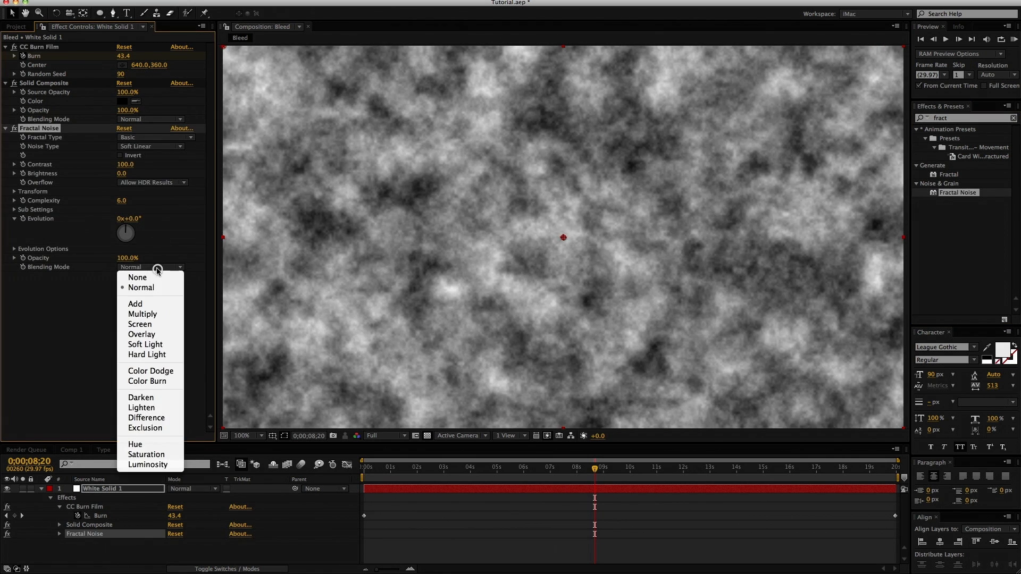
pyautogui.click(145, 335)
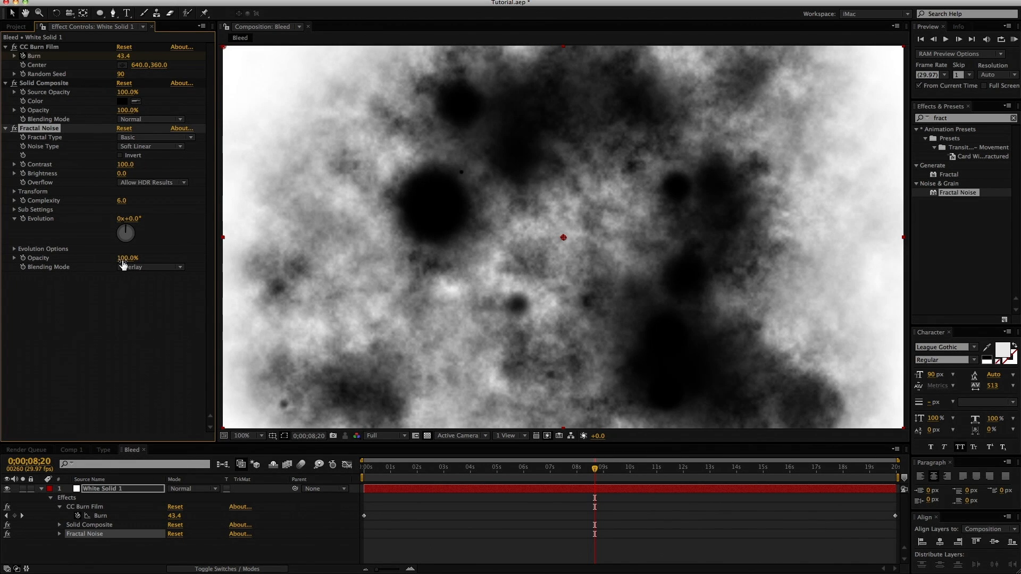
# Step: Set the Fractal Noise Complexity to 8 and save the project
pyautogui.click(121, 202)
pyautogui.write('8')
pyautogui.press('Return')
pyautogui.press('super+s')
# Step: Add CC Vector Blur to the solid with type Direction Center and Amount 61, and hide the transparency grid
pyautogui.doubleClick(949, 118)
pyautogui.write('vect')
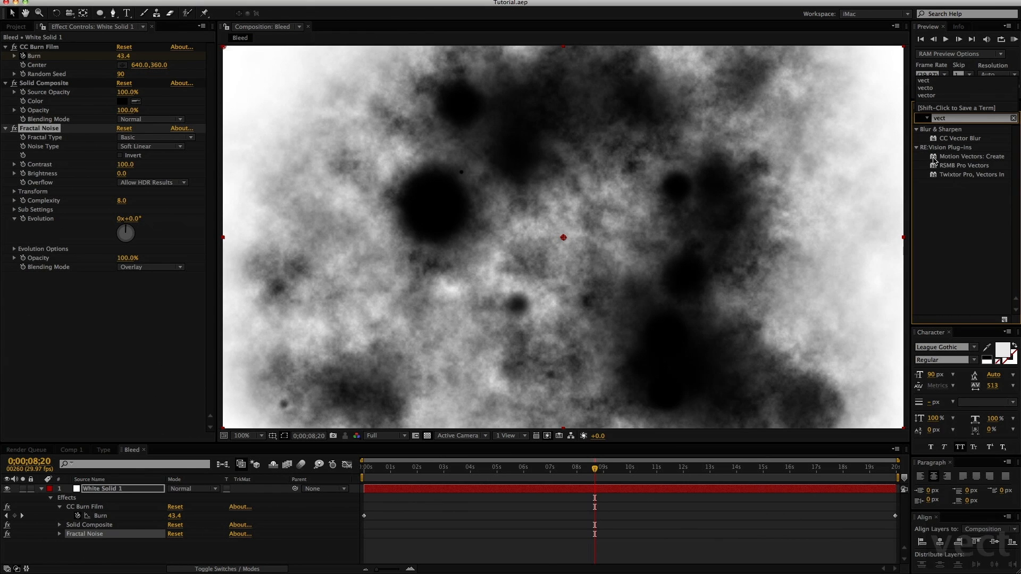
pyautogui.moveTo(940, 138); pyautogui.dragTo(439, 217)
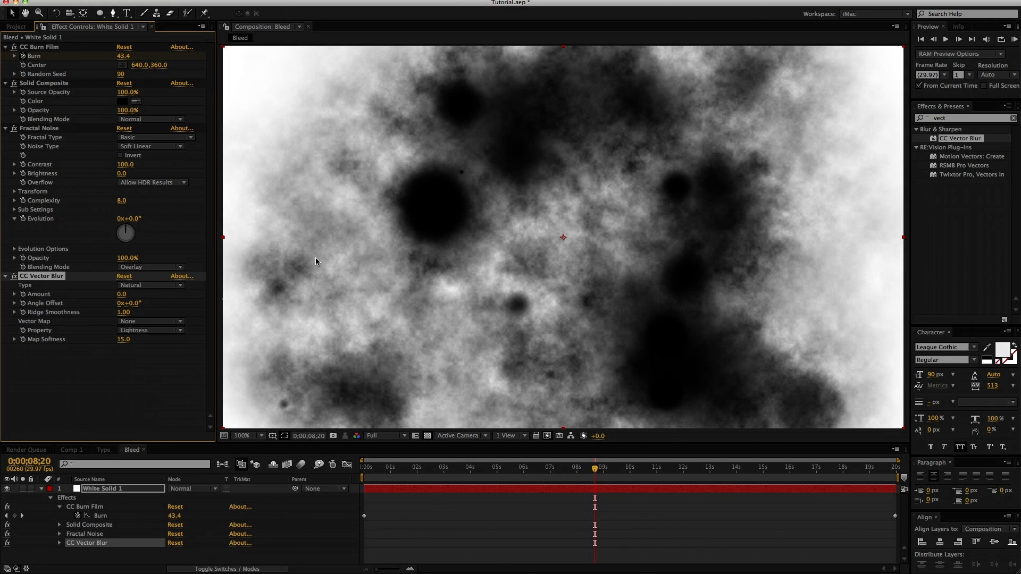
pyautogui.click(140, 285)
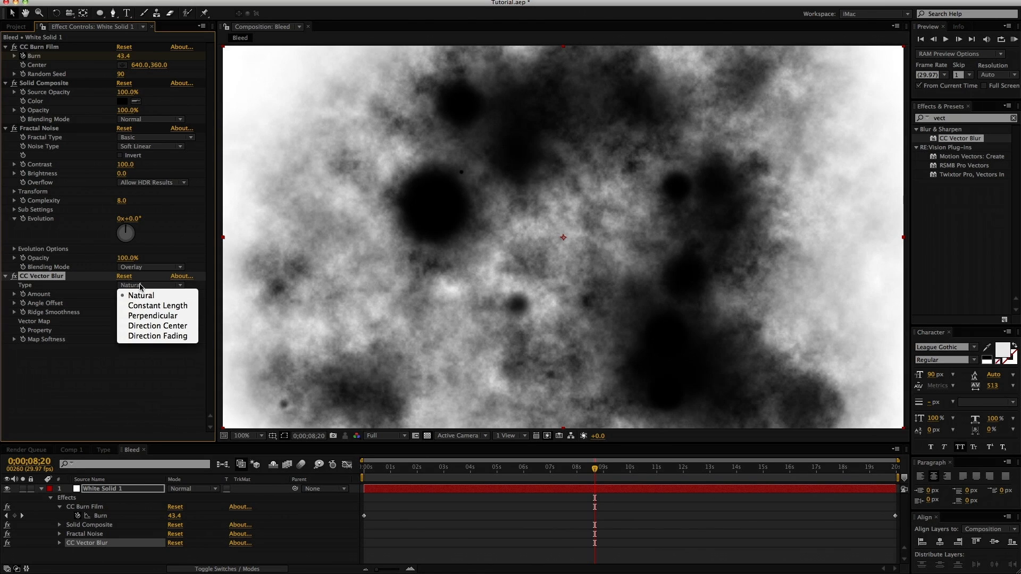
pyautogui.click(149, 326)
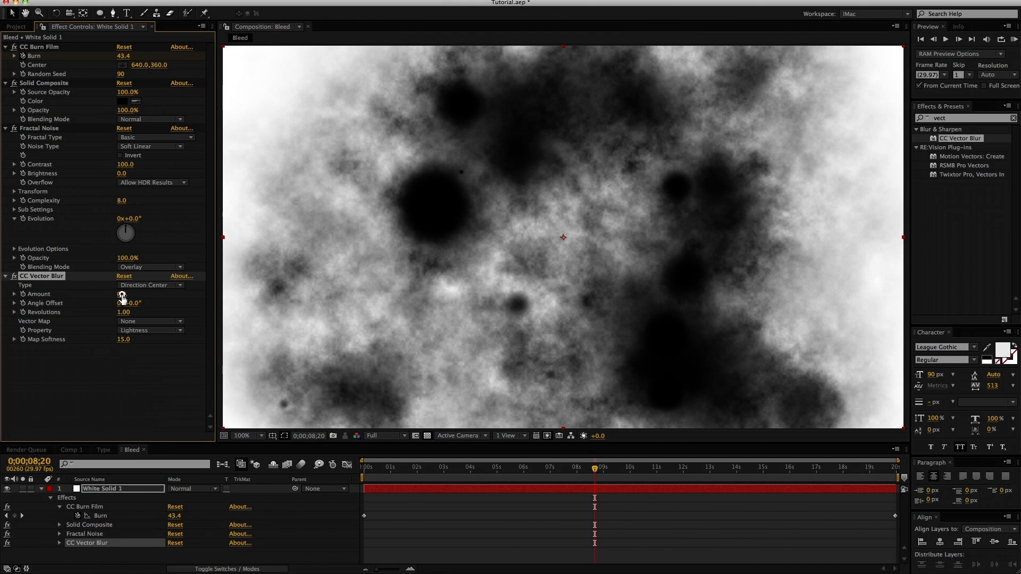
pyautogui.moveTo(123, 294); pyautogui.dragTo(148, 294)
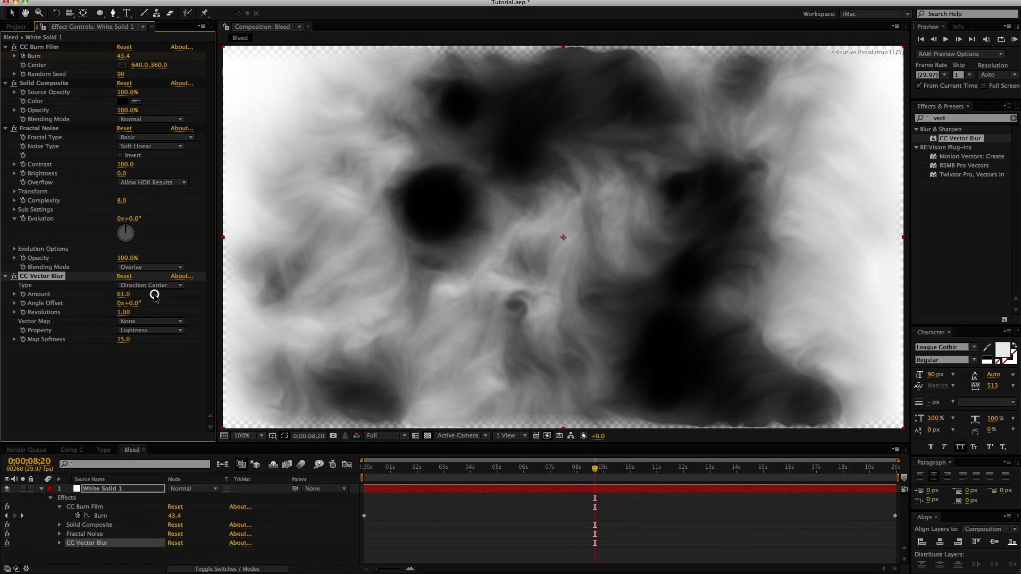
pyautogui.click(428, 436)
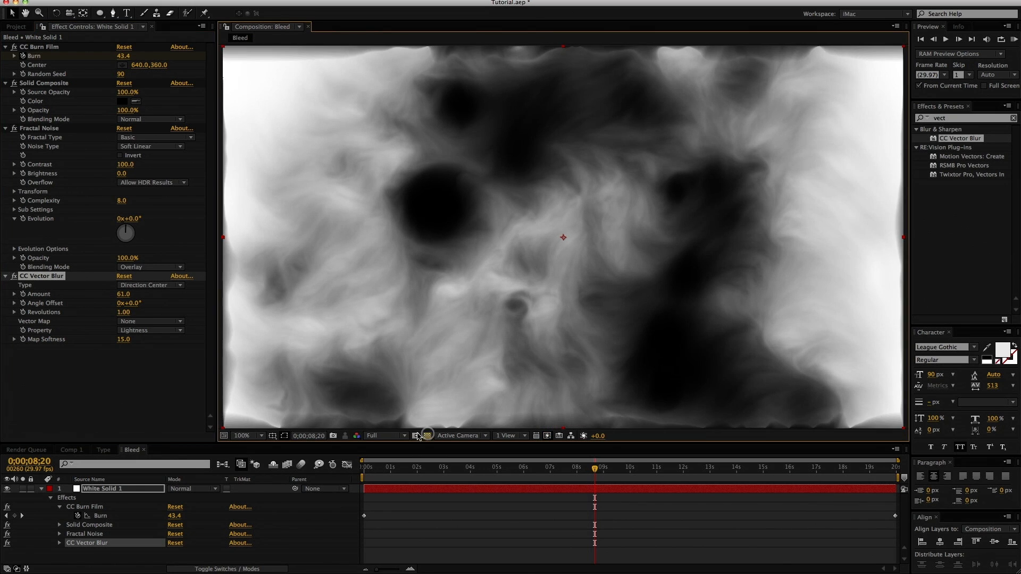
# Step: At about 4;12, move the CC Burn Film center to 924, 46 and set its Random Seed to 100
pyautogui.moveTo(428, 468)
pyautogui.mouseDown()
pyautogui.moveTo(417, 468)
pyautogui.moveTo(481, 468)
pyautogui.mouseUp()
pyautogui.click(36, 47)
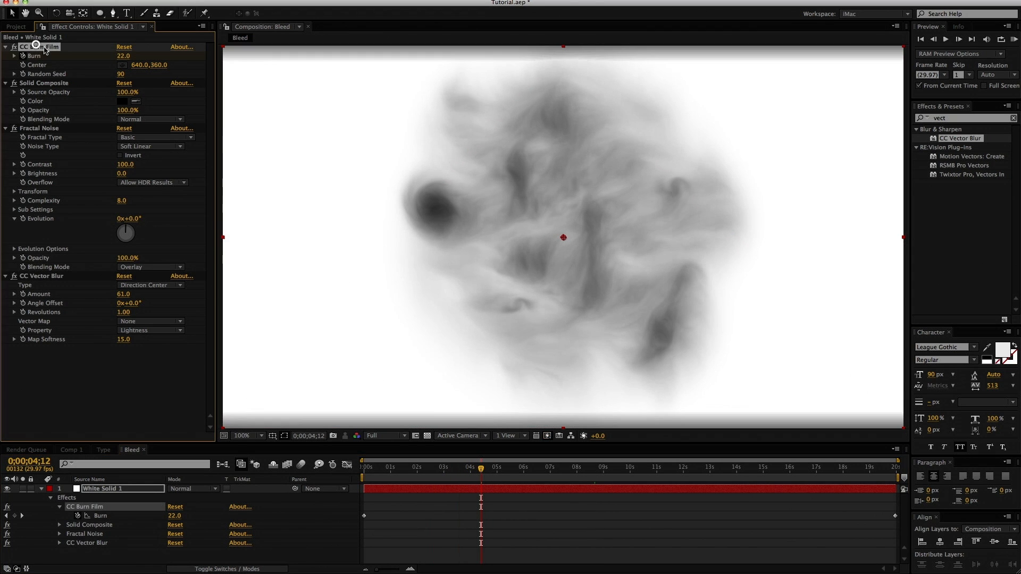
pyautogui.moveTo(564, 238)
pyautogui.mouseDown()
pyautogui.moveTo(606, 217)
pyautogui.moveTo(756, 90)
pyautogui.moveTo(617, 75)
pyautogui.moveTo(780, 68)
pyautogui.moveTo(780, 85)
pyautogui.moveTo(799, 92)
pyautogui.moveTo(714, 70)
pyautogui.mouseUp()
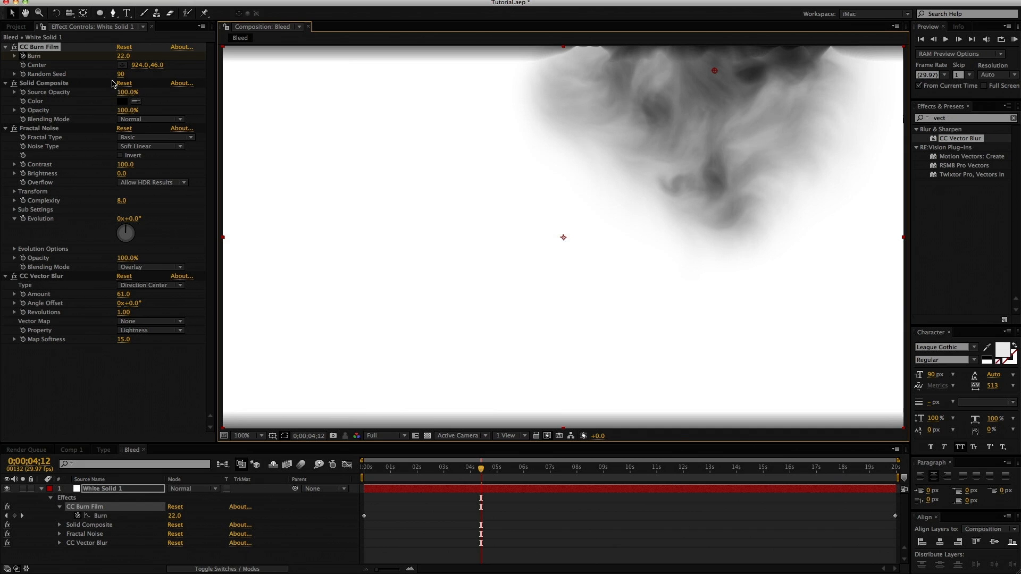
pyautogui.moveTo(117, 74)
pyautogui.mouseDown()
pyautogui.moveTo(127, 76)
pyautogui.moveTo(119, 75)
pyautogui.mouseUp()
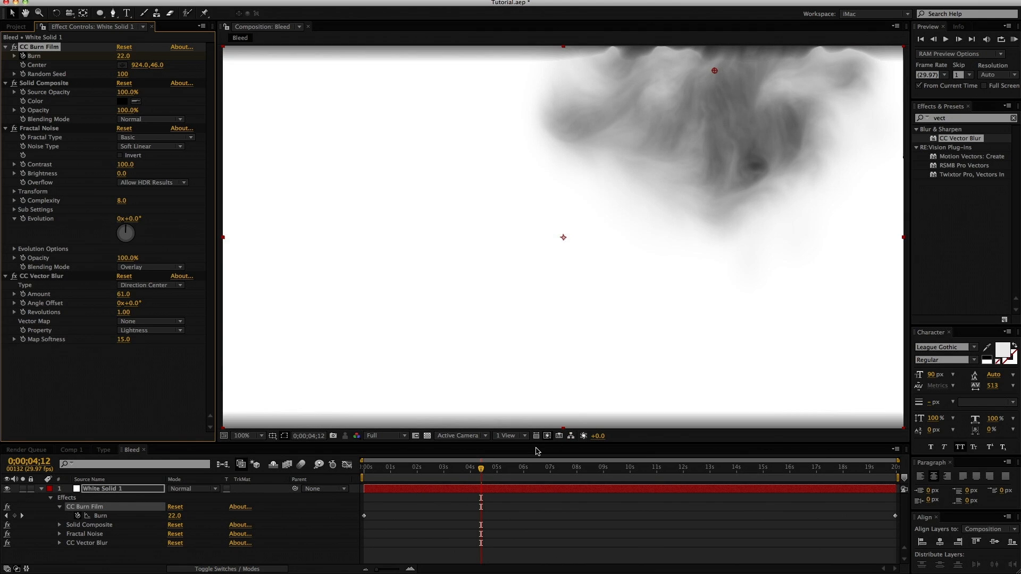
# Step: Add a second Fractal Noise after CC Vector Blur and set its blending mode to Overlay
pyautogui.click(940, 122)
pyautogui.click(948, 119)
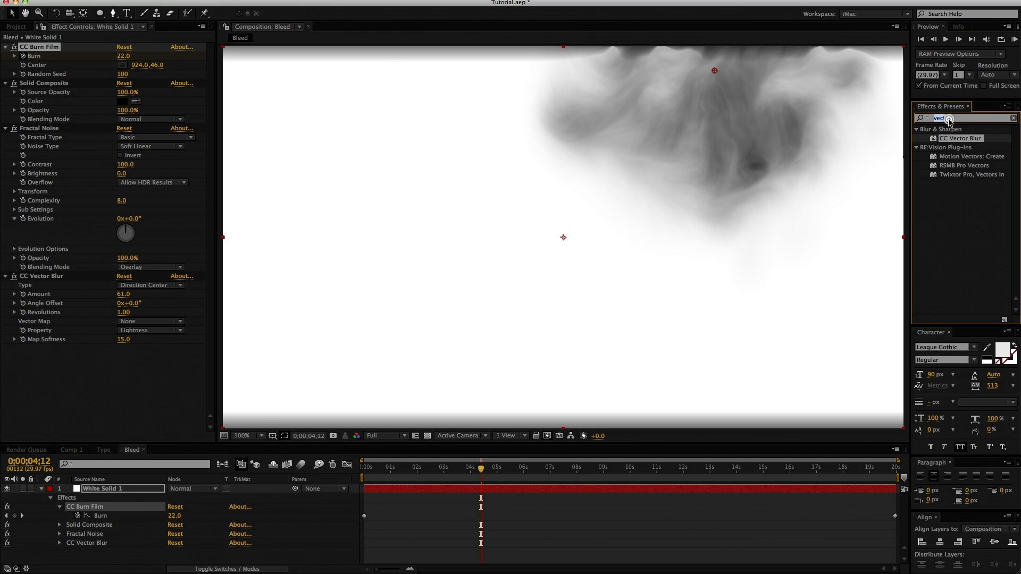
pyautogui.write('fract')
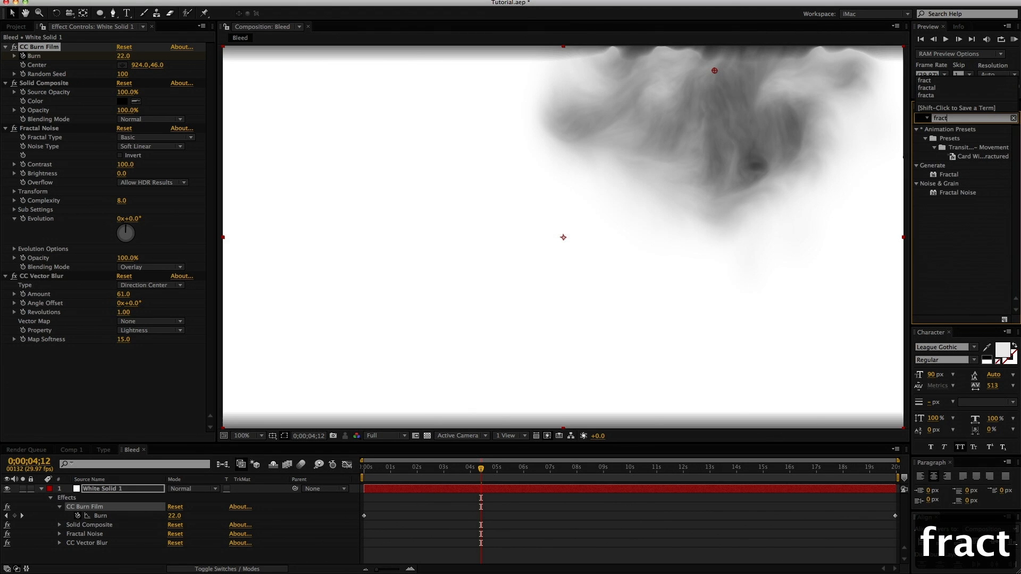
pyautogui.moveTo(934, 193); pyautogui.dragTo(534, 223)
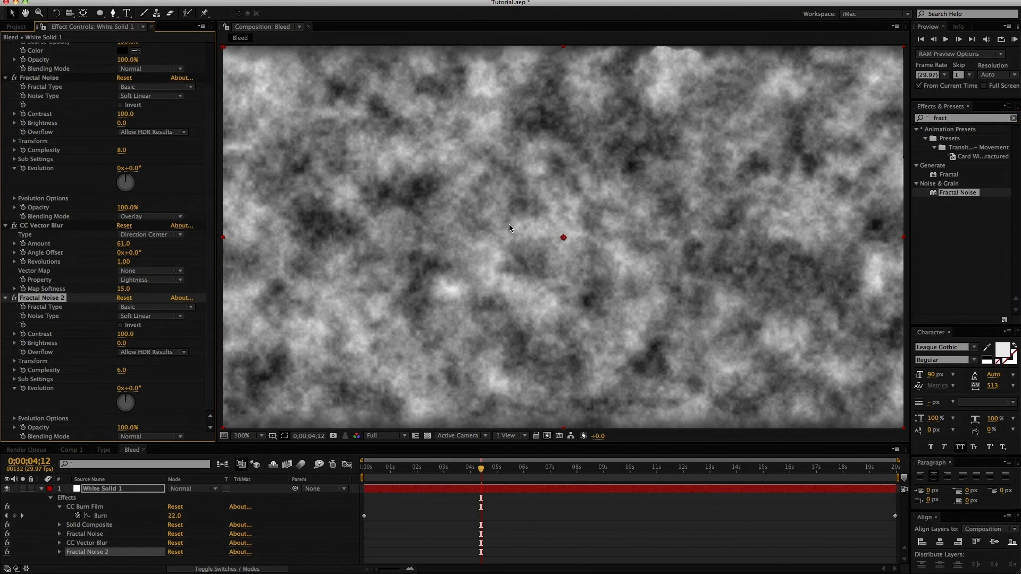
pyautogui.click(151, 436)
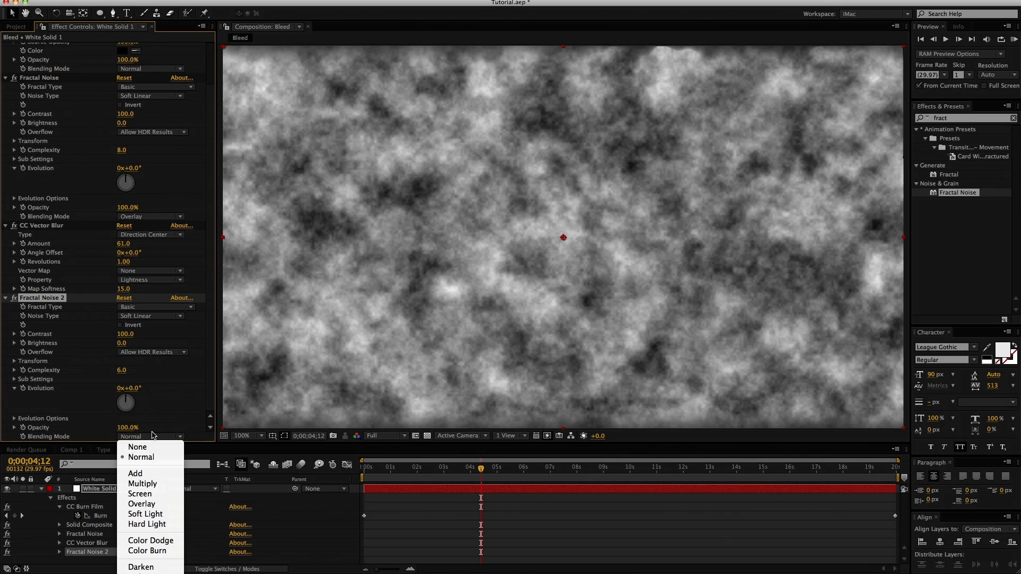
pyautogui.click(161, 509)
# Step: Set the second Fractal Noise's Opacity to 20% and its Complexity to 8
pyautogui.click(128, 427)
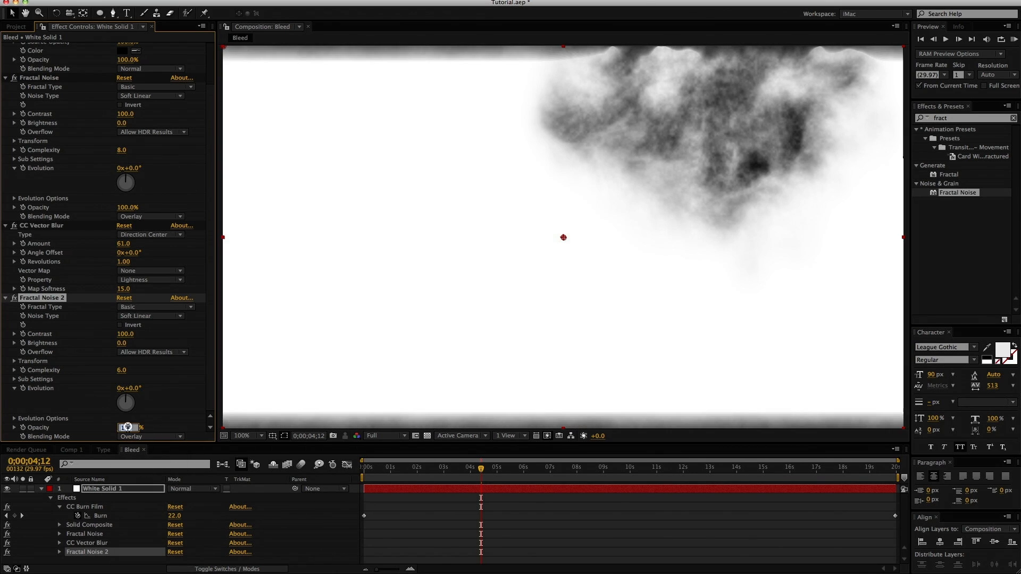
pyautogui.write('20')
pyautogui.press('Return')
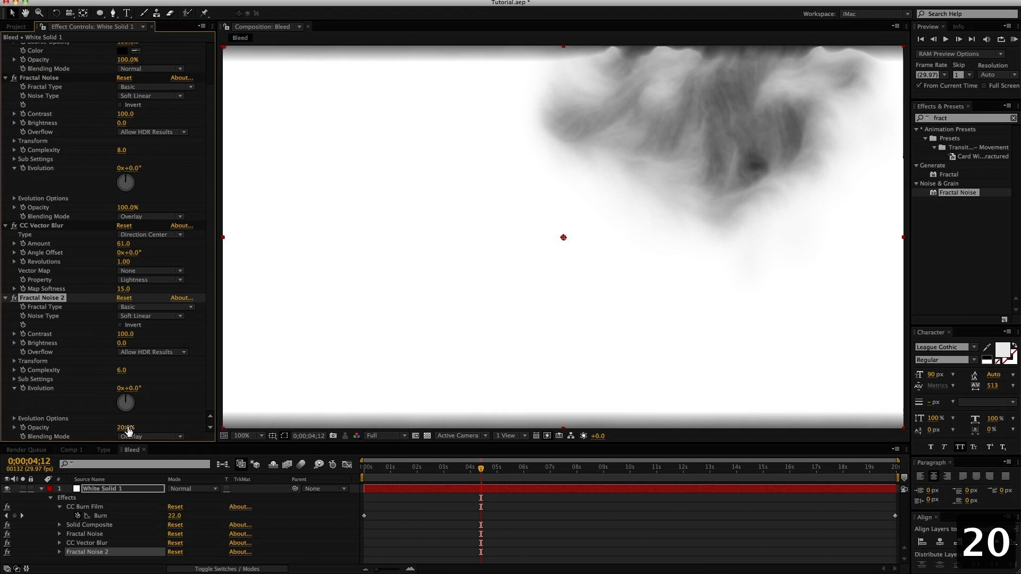
pyautogui.click(121, 371)
pyautogui.write('8')
pyautogui.press('Return')
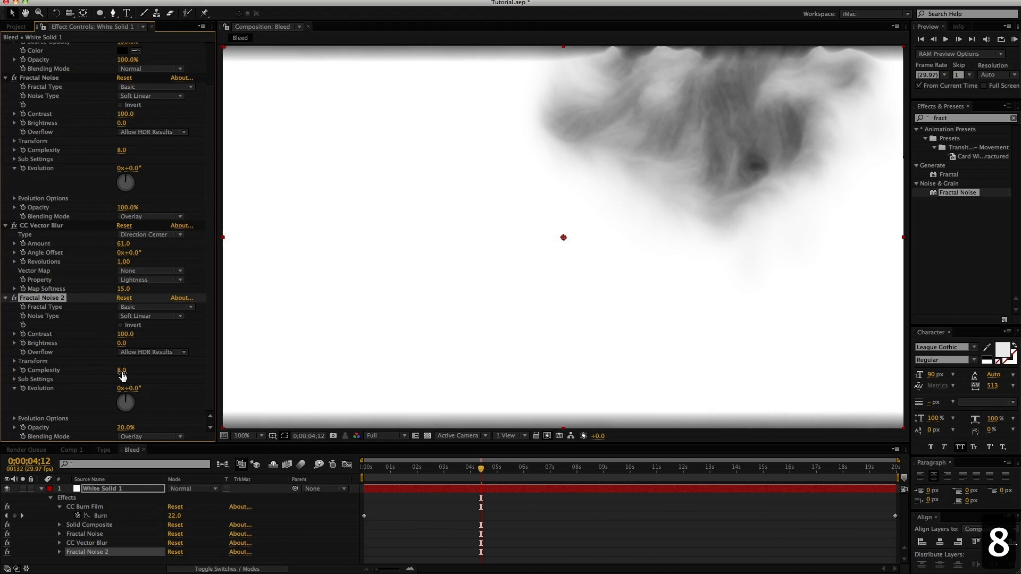
# Step: Switch the second Fractal Noise off and on repeatedly to compare the bleed with and without it
pyautogui.click(13, 299)
pyautogui.click(13, 299)
pyautogui.click(13, 299)
pyautogui.click(14, 299)
pyautogui.click(13, 299)
pyautogui.click(13, 299)
pyautogui.scroll(1, 13, 298)
pyautogui.click(14, 298)
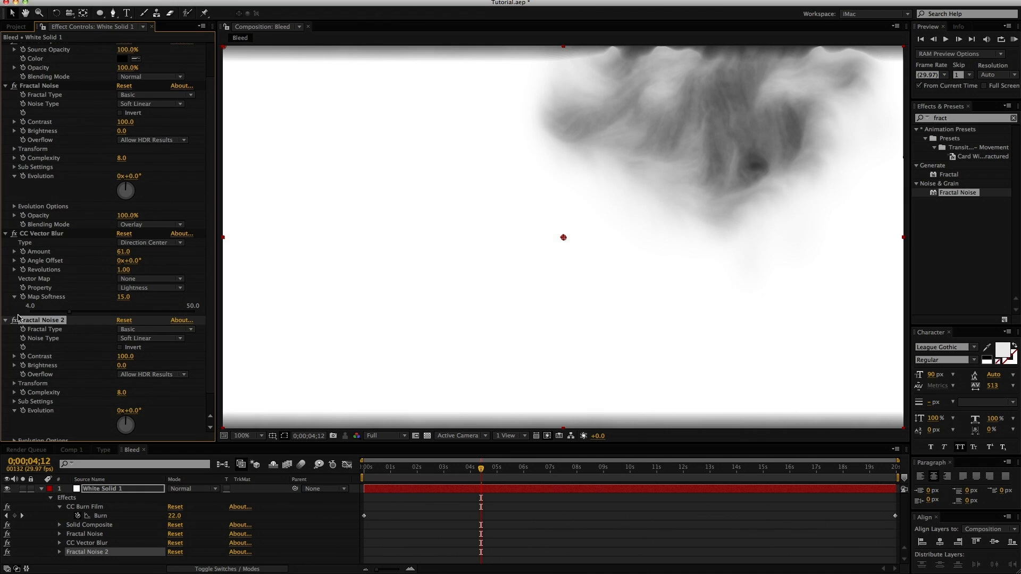
# Step: Add Brightness & Contrast to the solid, set Contrast to 83, and scrub the bleed animation to 7 seconds
pyautogui.click(946, 119)
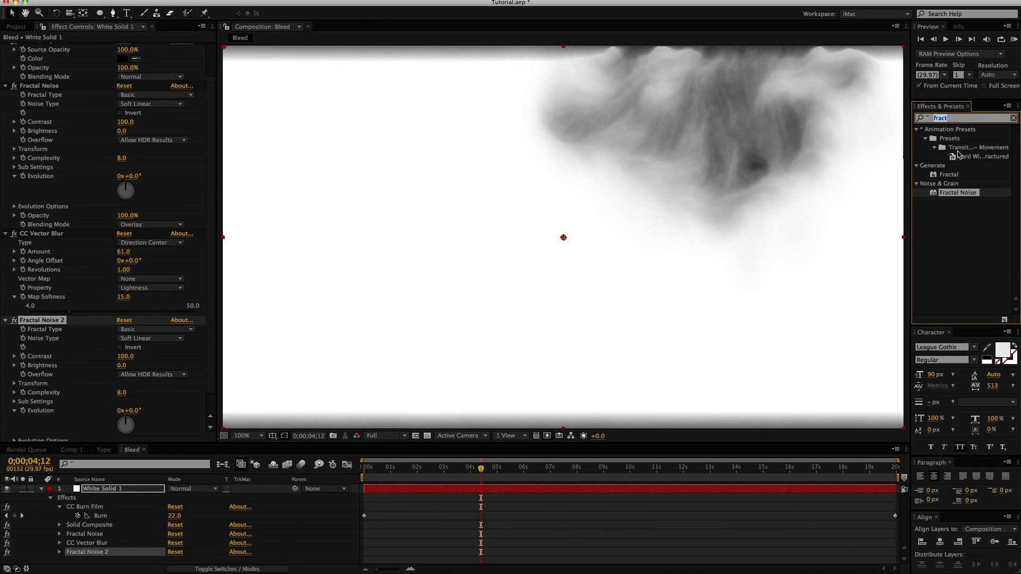
pyautogui.write('contr')
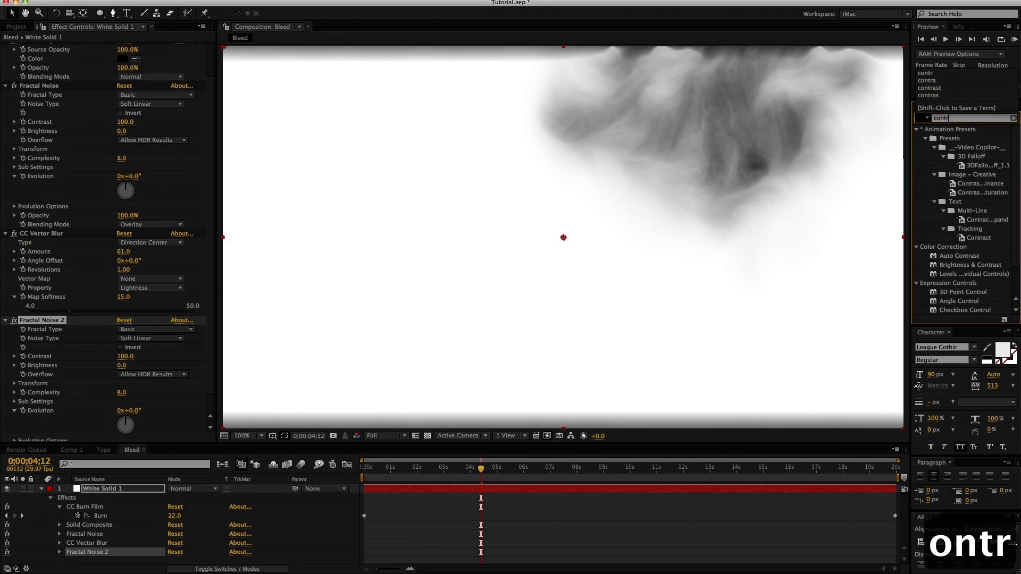
pyautogui.scroll(-1, 946, 222)
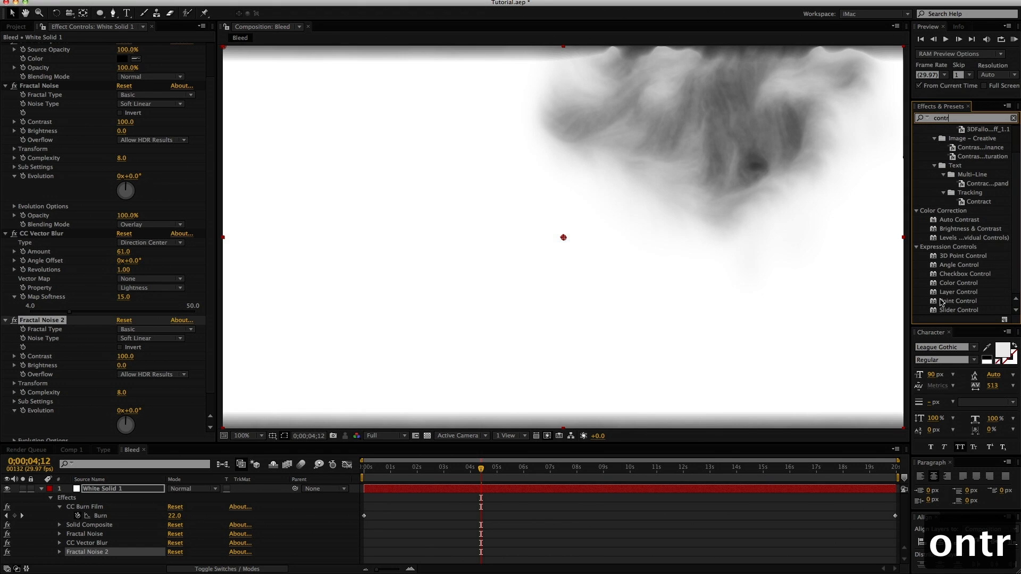
pyautogui.doubleClick(934, 229)
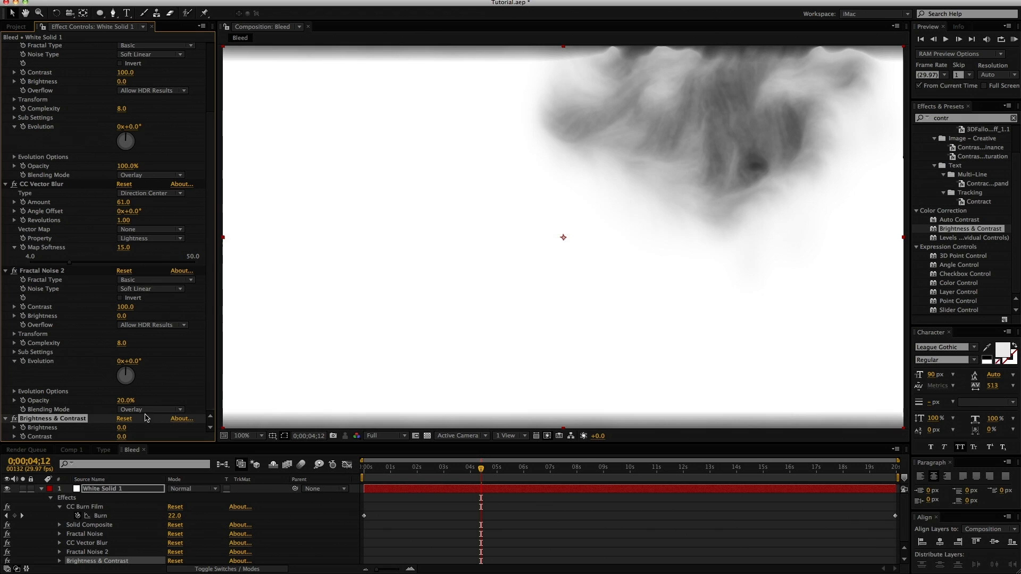
pyautogui.moveTo(121, 437); pyautogui.dragTo(165, 436)
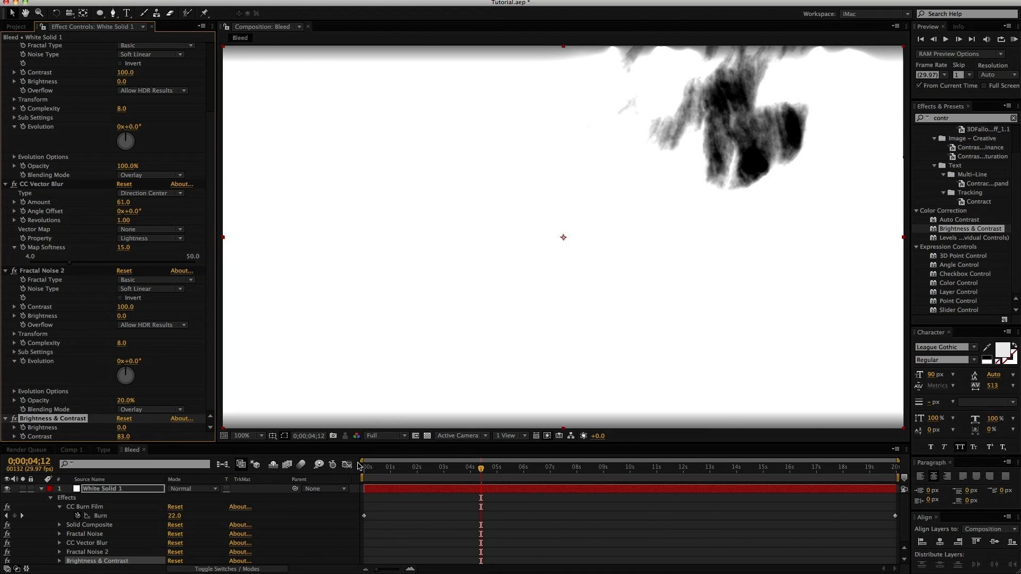
pyautogui.moveTo(372, 467)
pyautogui.mouseDown()
pyautogui.moveTo(707, 486)
pyautogui.moveTo(550, 485)
pyautogui.mouseUp()
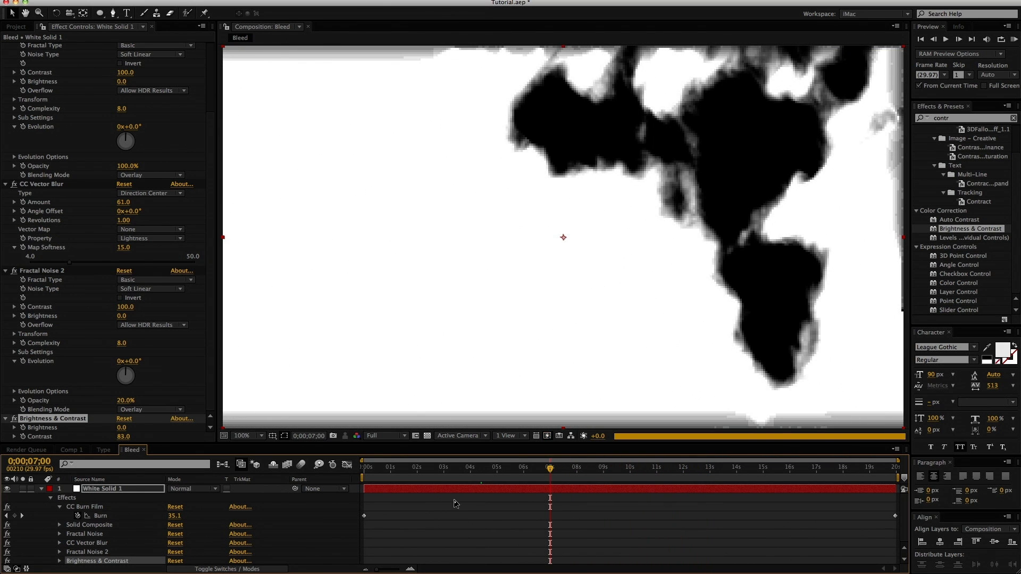
pyautogui.click(455, 504)
# Step: Place the Bleed comp above the grungy watercolor texture in Comp 1 and use it as the texture's Luma Inverted Matte
pyautogui.click(80, 450)
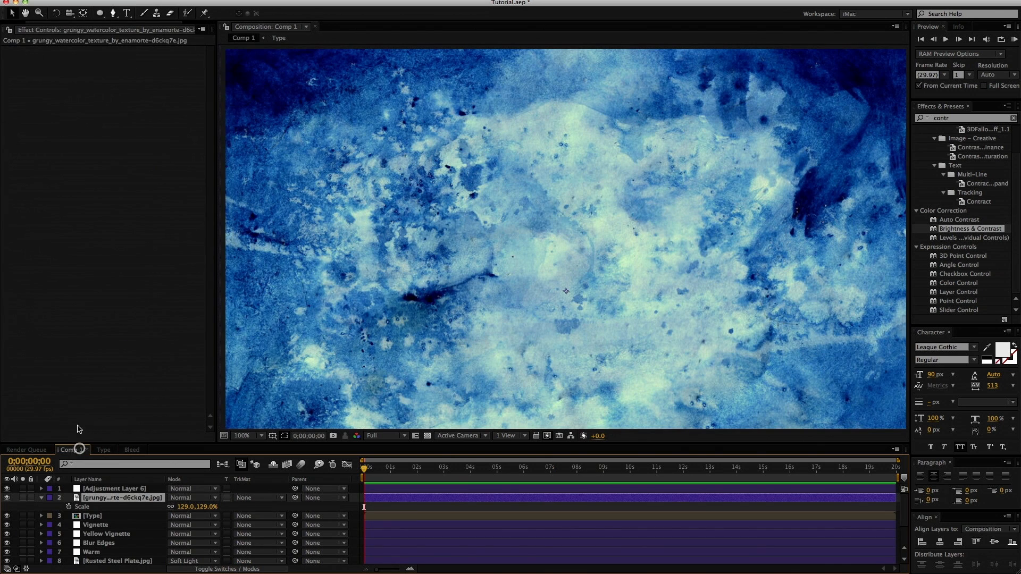
pyautogui.click(11, 29)
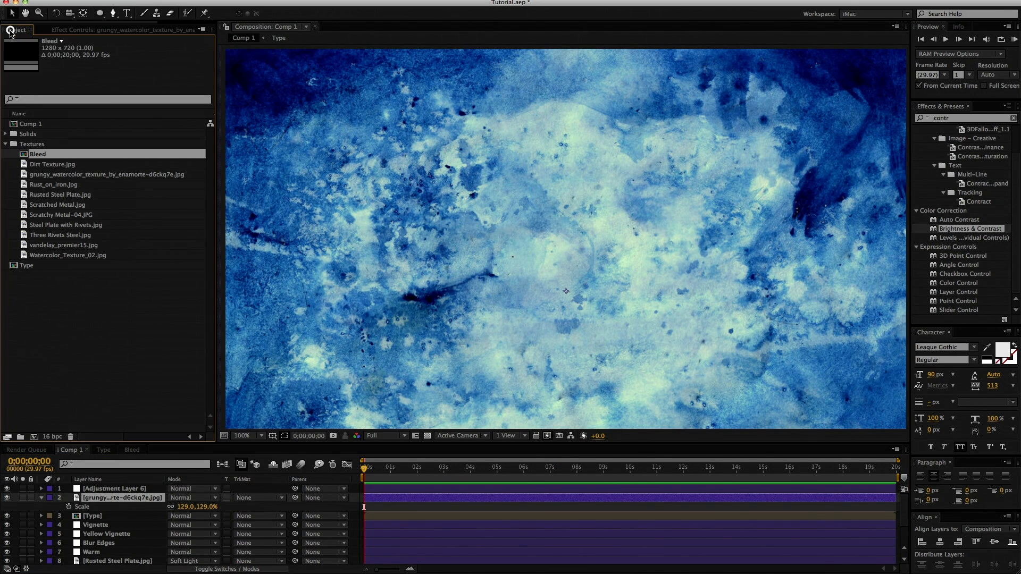
pyautogui.moveTo(37, 154); pyautogui.dragTo(105, 497)
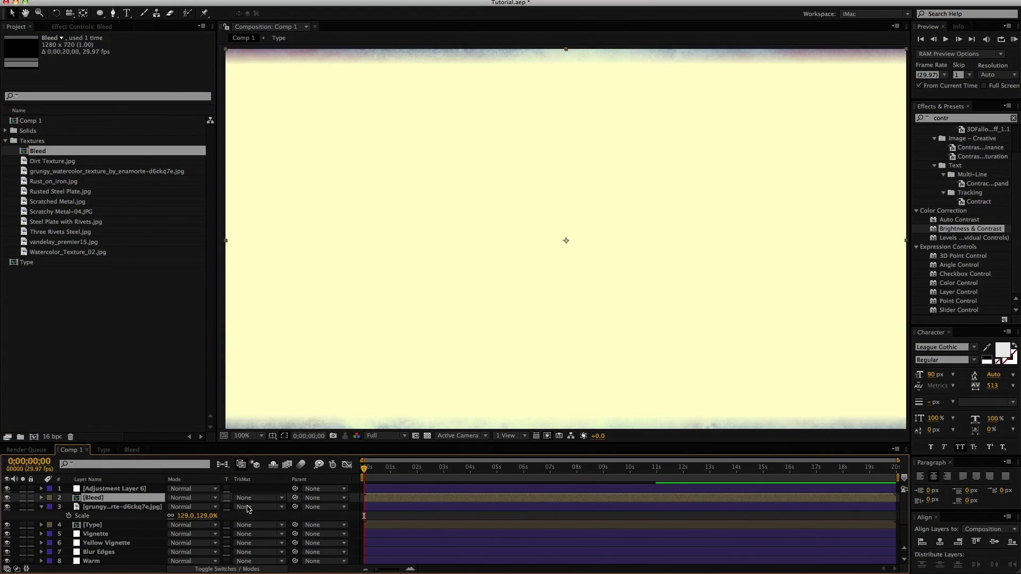
pyautogui.click(248, 508)
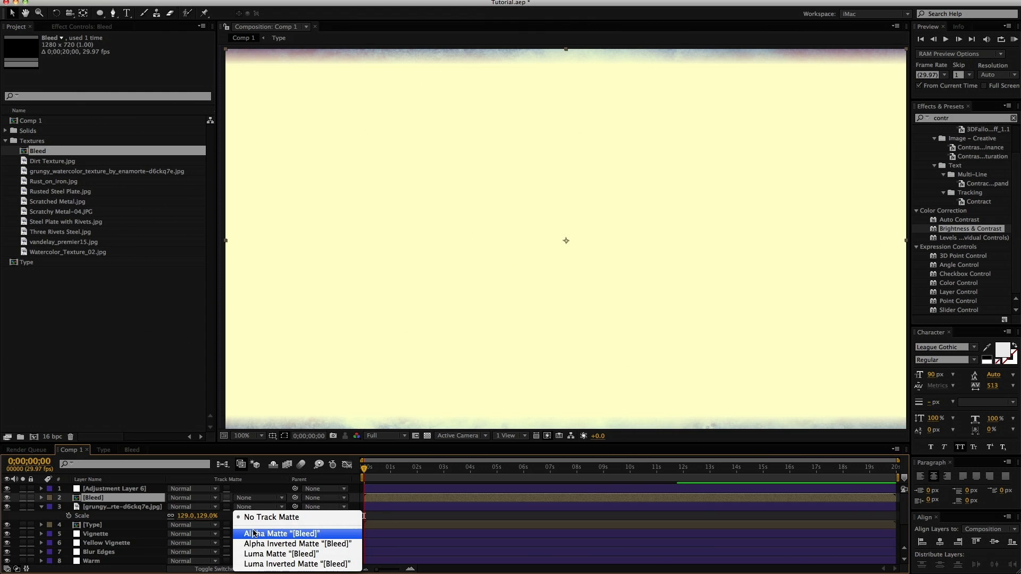
pyautogui.click(266, 565)
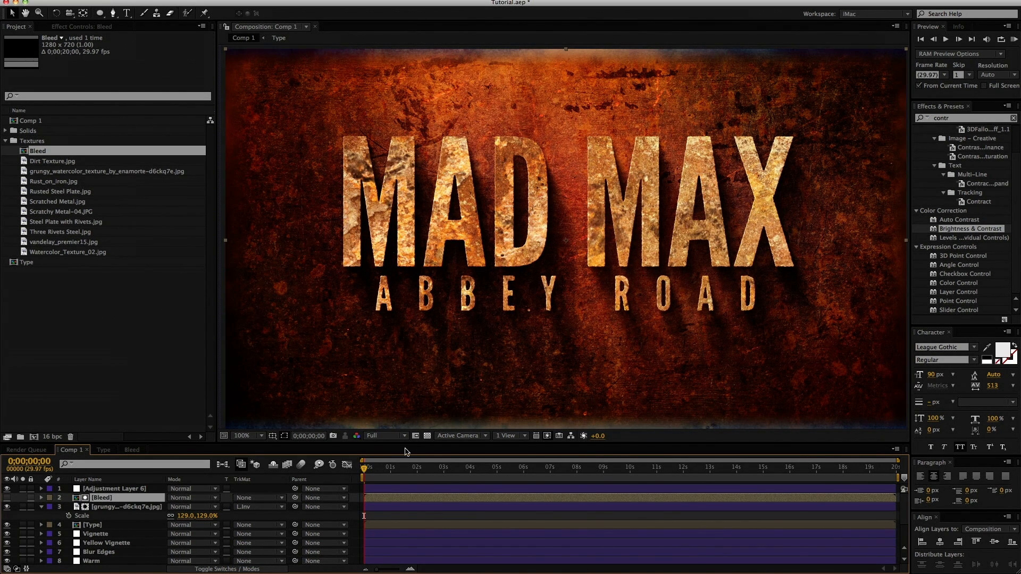
pyautogui.moveTo(365, 472); pyautogui.dragTo(539, 473)
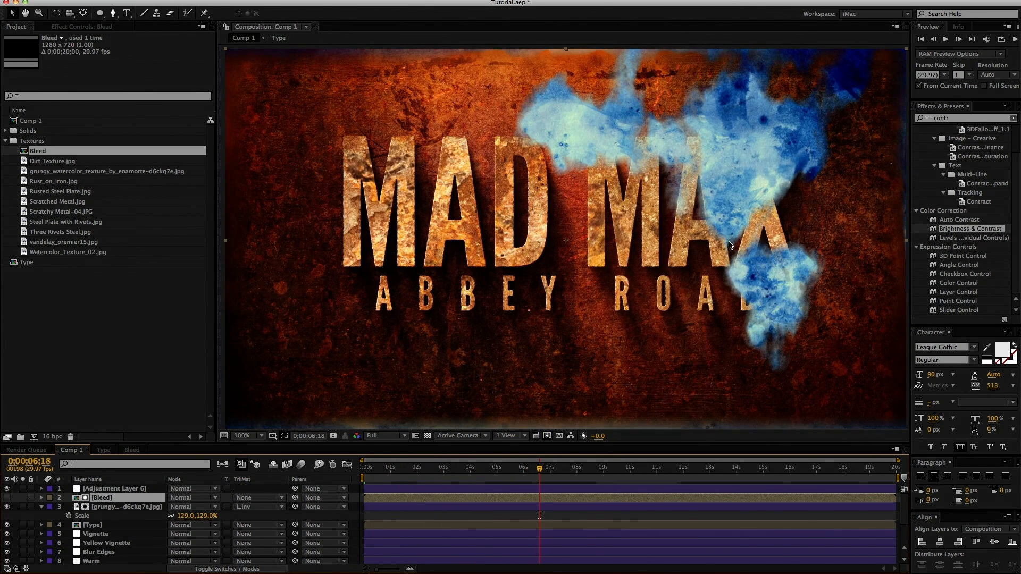
# Step: Move the Type layer above the Bleed and watercolor layers, and set the watercolor texture's blending mode to Multiply
pyautogui.click(124, 508)
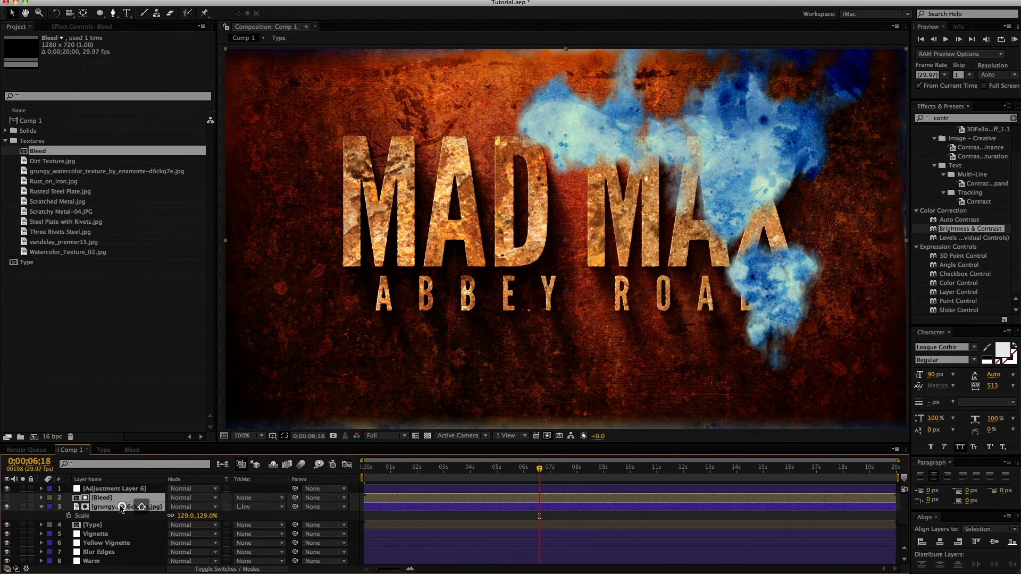
pyautogui.moveTo(115, 528); pyautogui.dragTo(111, 500)
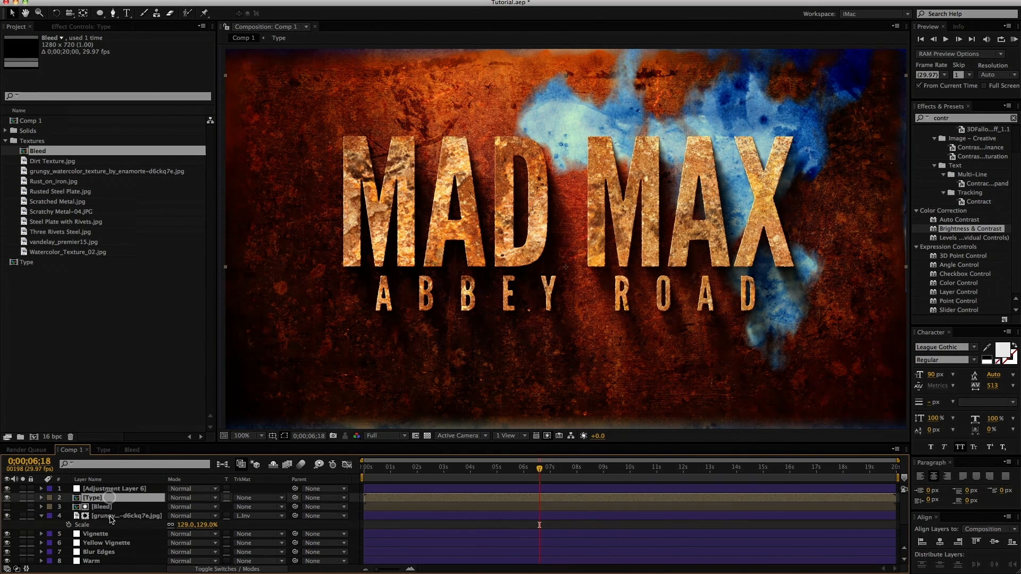
pyautogui.click(110, 516)
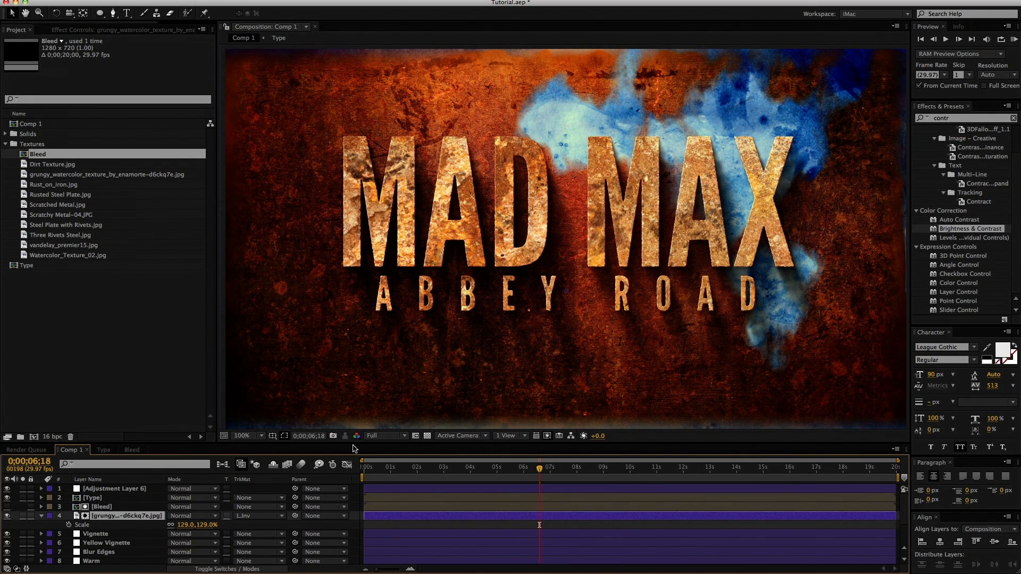
pyautogui.click(199, 516)
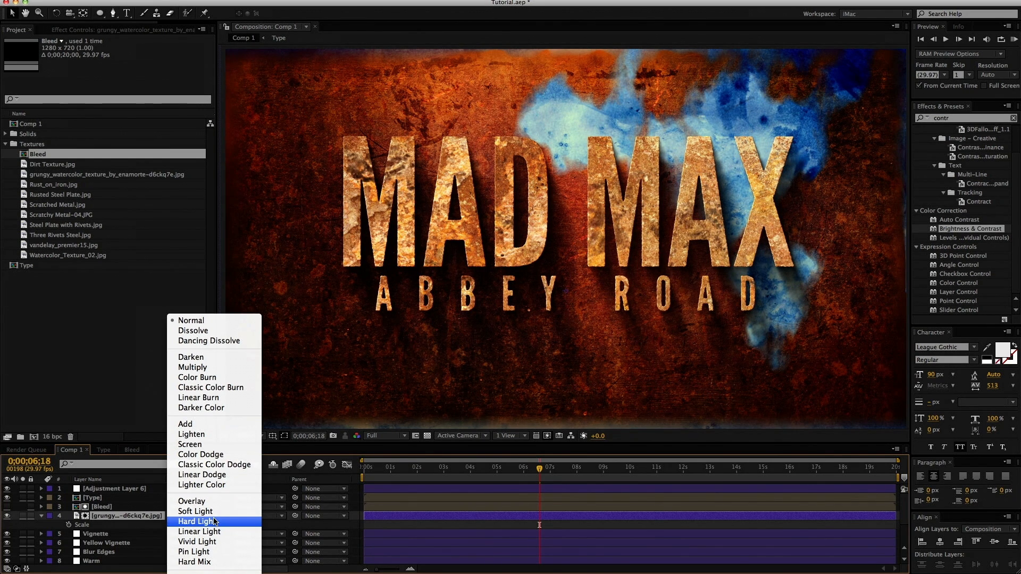
pyautogui.click(210, 368)
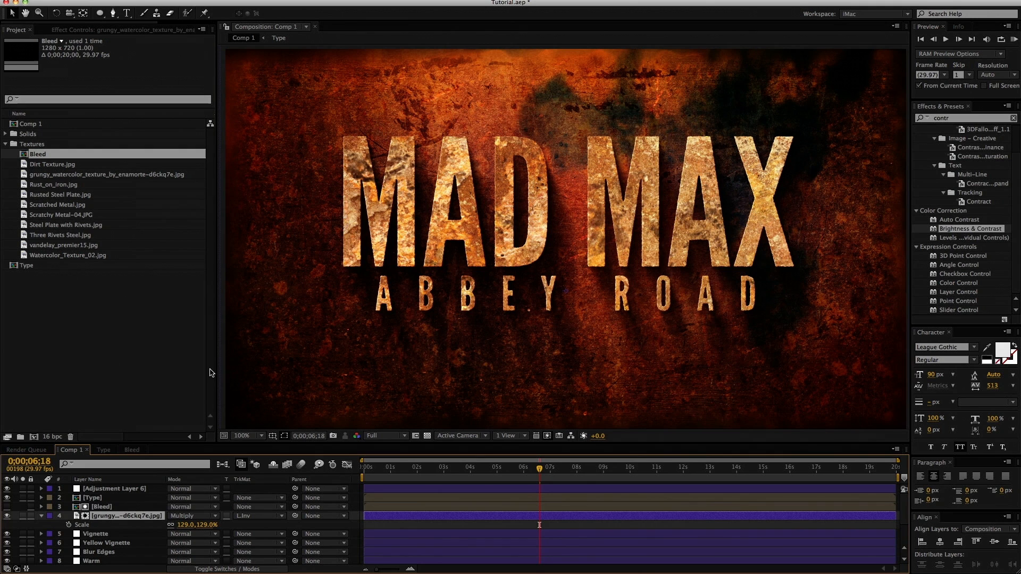
pyautogui.click(433, 470)
pyautogui.moveTo(429, 471); pyautogui.dragTo(526, 471)
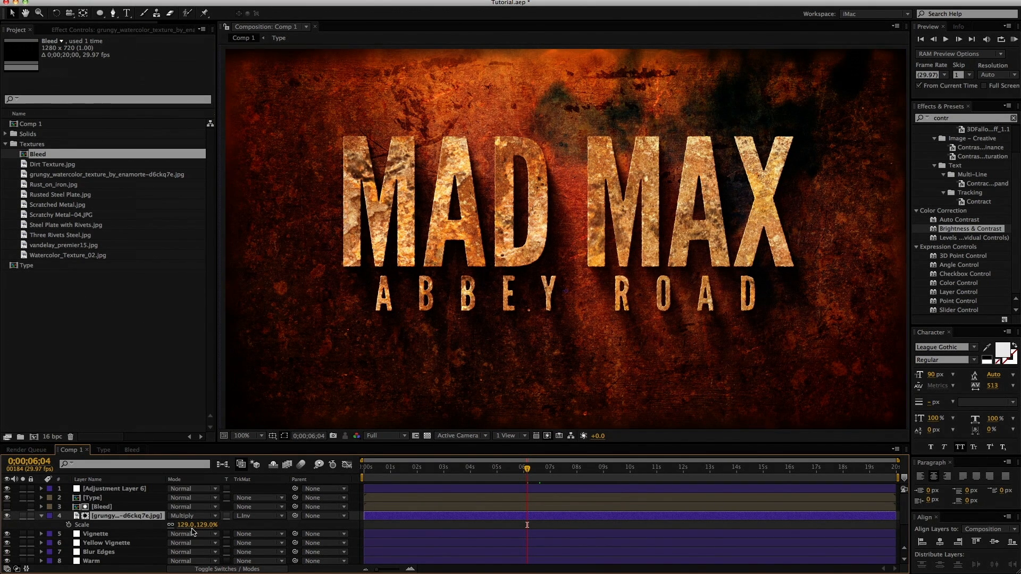
# Step: Set the watercolor texture layer's Opacity to 70% and scrub through the bleed to check it
pyautogui.press('t')
pyautogui.moveTo(177, 528); pyautogui.dragTo(162, 524)
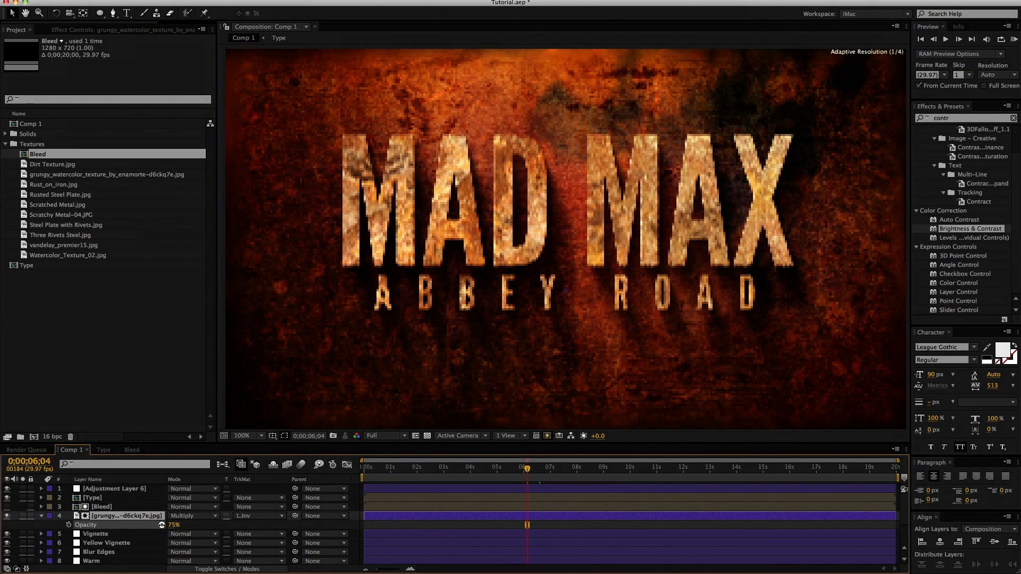
pyautogui.click(173, 525)
pyautogui.write('70')
pyautogui.press('Return')
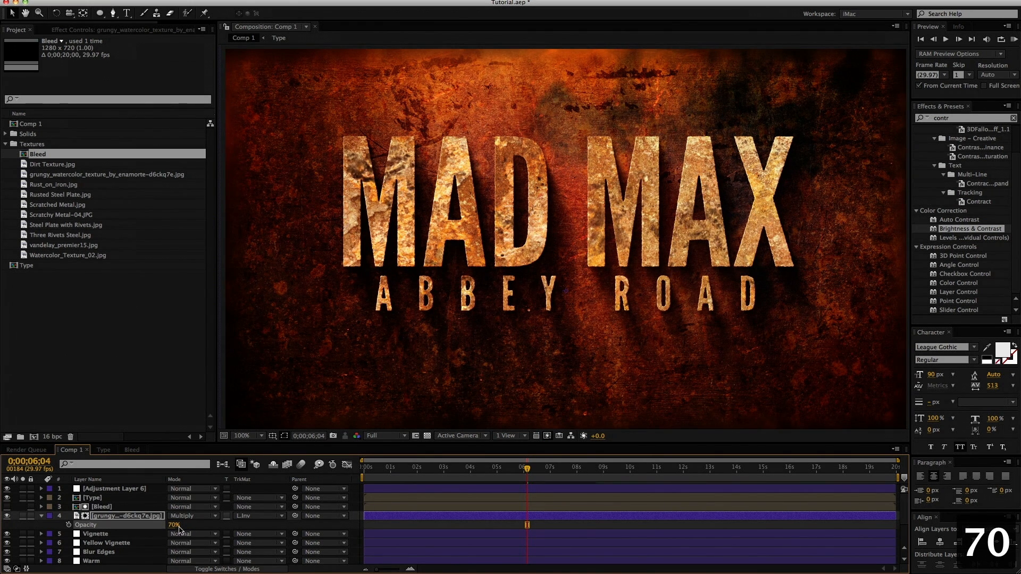
pyautogui.click(398, 526)
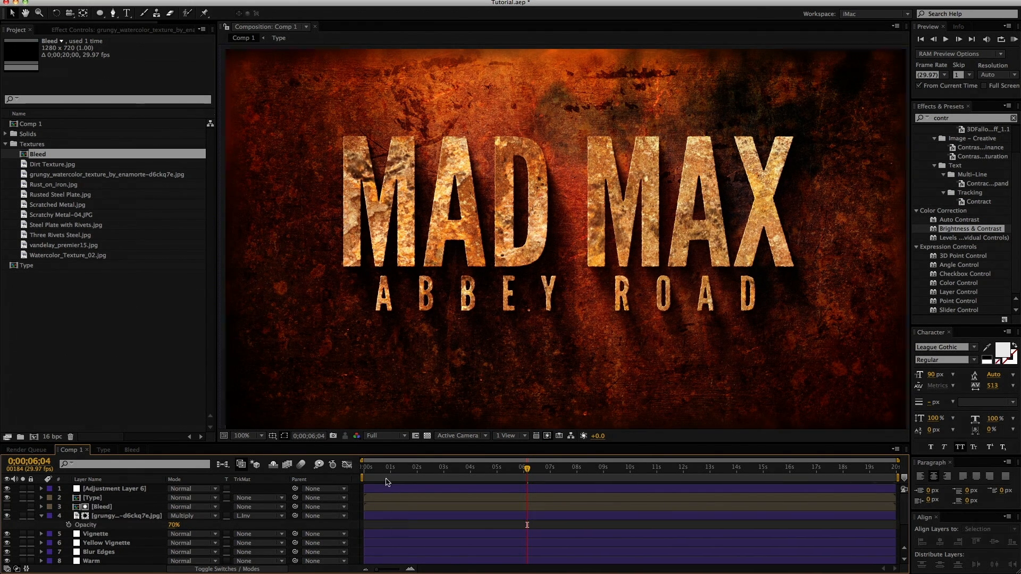
pyautogui.moveTo(526, 478); pyautogui.dragTo(604, 524)
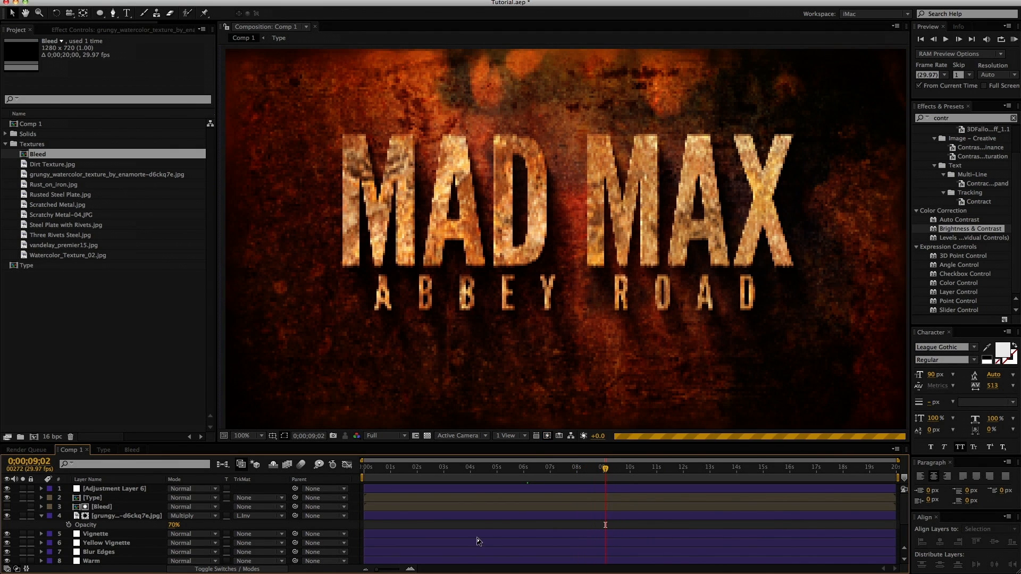
# Step: Add a Curves effect to the watercolor texture and raise the upper part of the RGB curve to brighten it
pyautogui.click(454, 517)
pyautogui.press('F3')
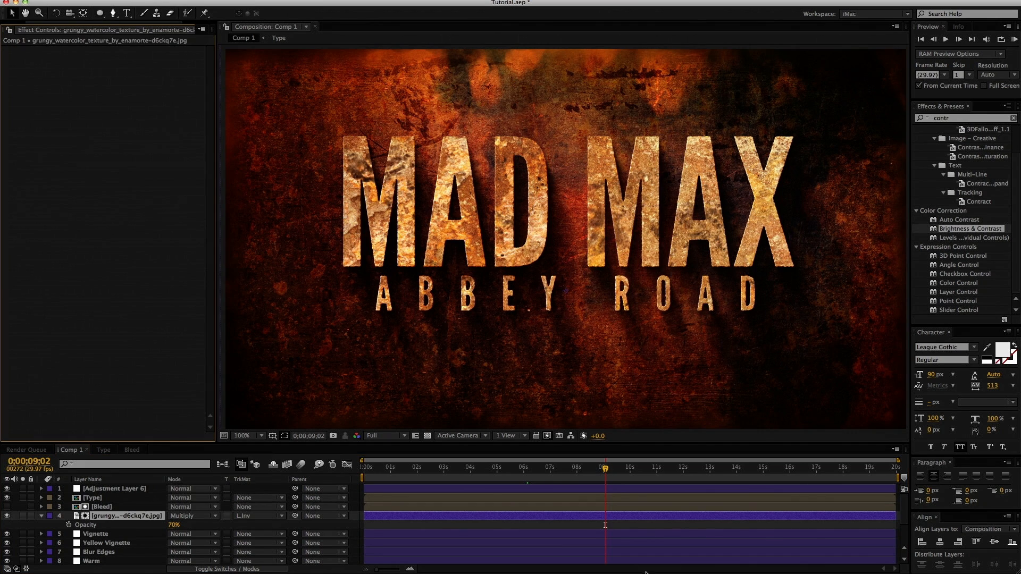
pyautogui.click(951, 118)
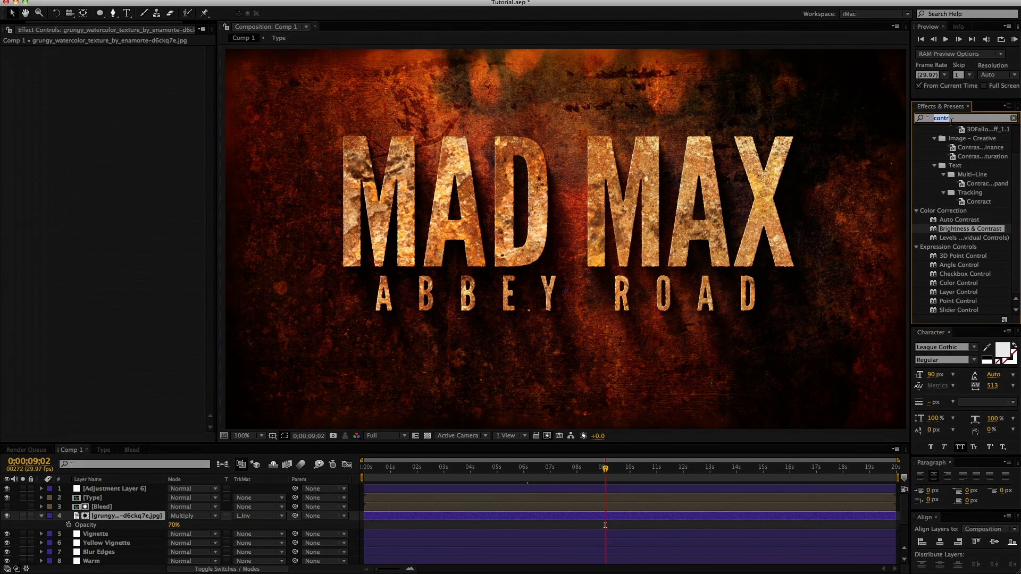
pyautogui.write('curves')
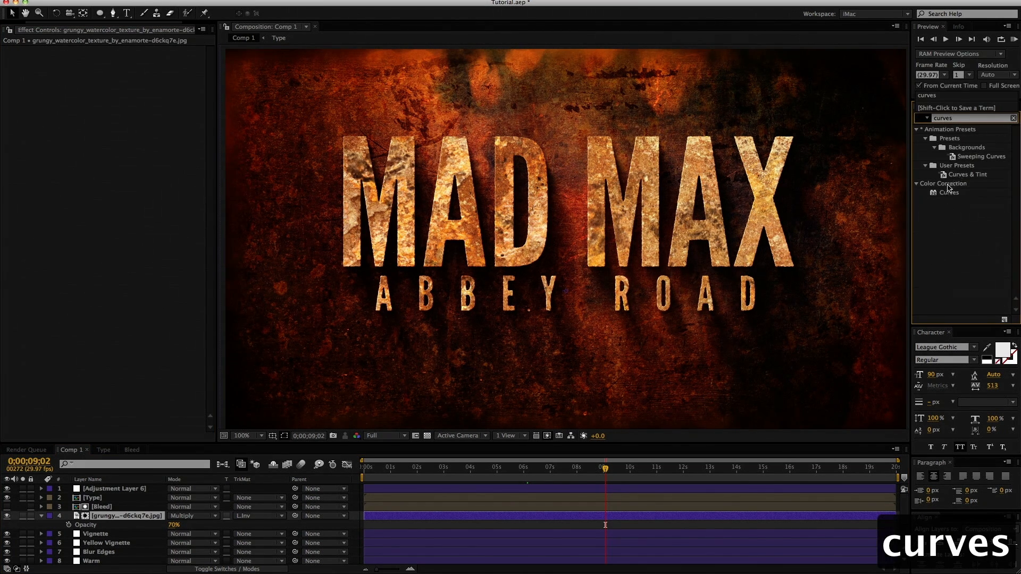
pyautogui.doubleClick(949, 192)
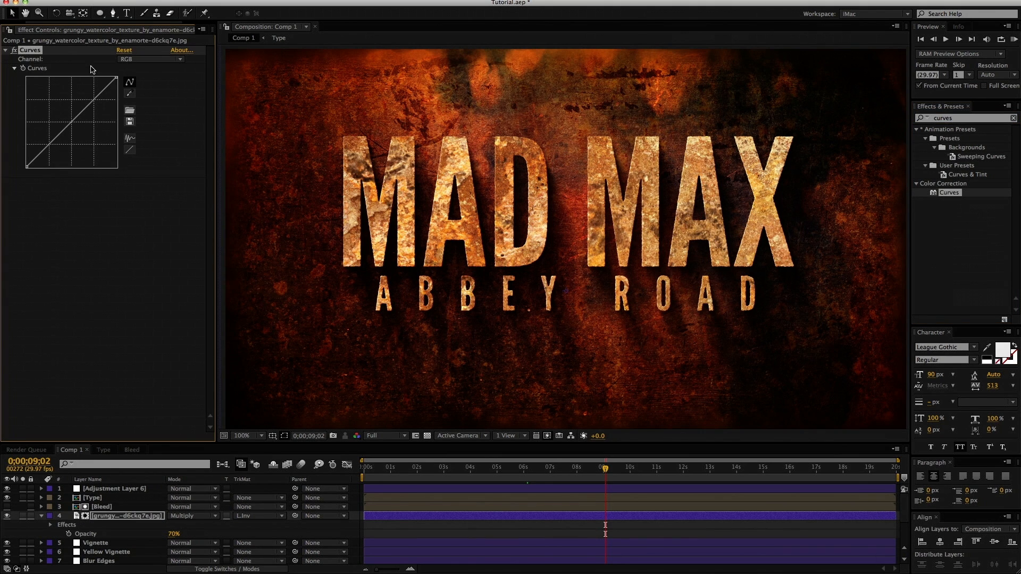
pyautogui.moveTo(93, 94); pyautogui.dragTo(84, 83)
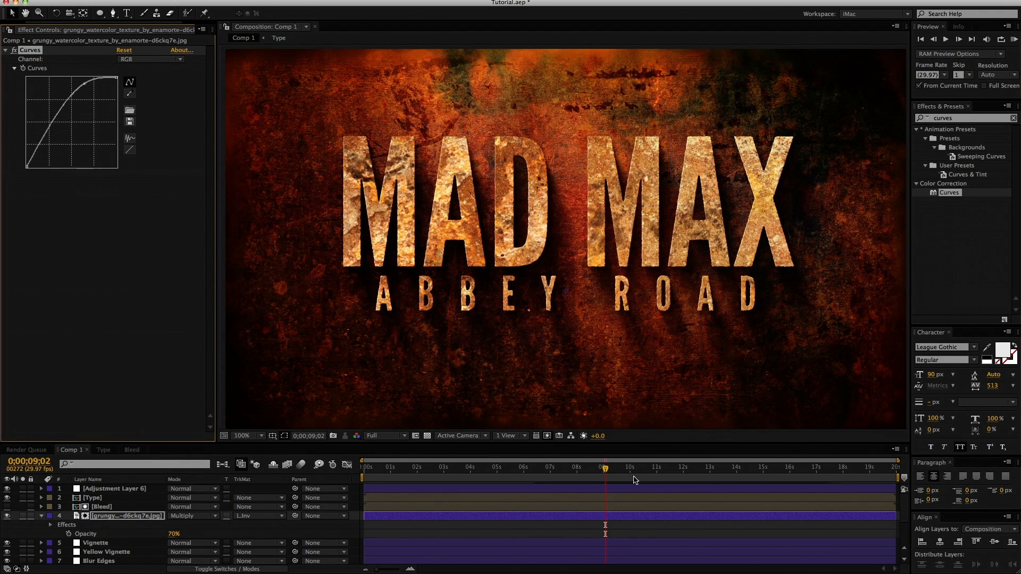
pyautogui.moveTo(638, 468); pyautogui.dragTo(523, 470)
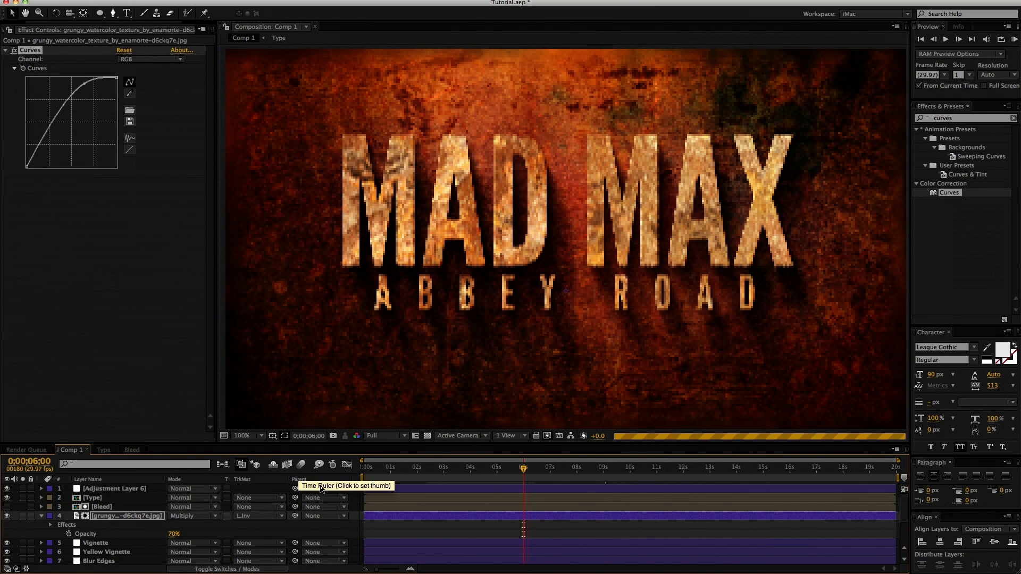
# Step: Create a null object in Comp 1 and place it directly above the Rusted Steel Plate layer
pyautogui.scroll(-3, 355, 523)
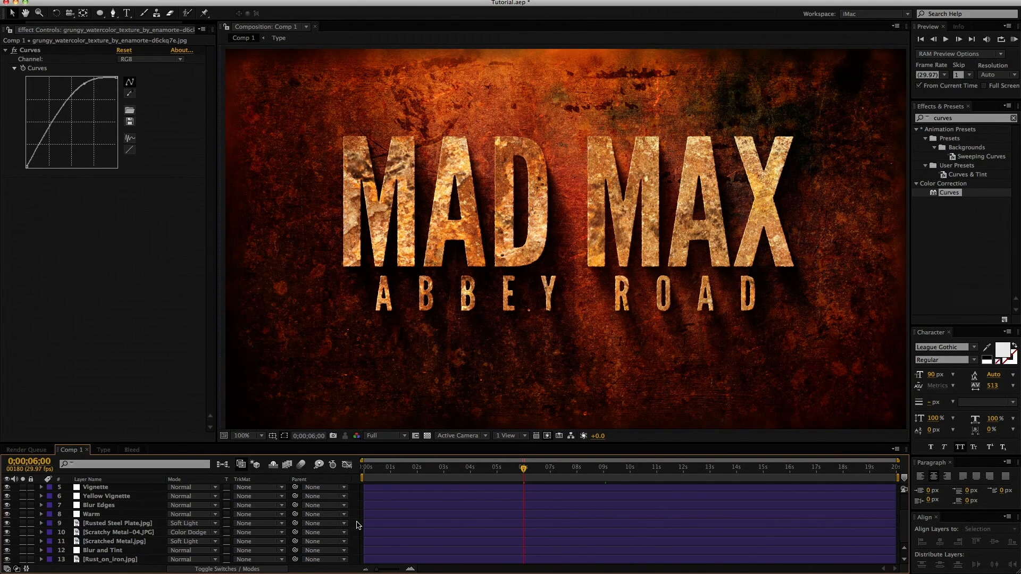
pyautogui.hotkey('ctrl', 'alt', 'shift', 'y')
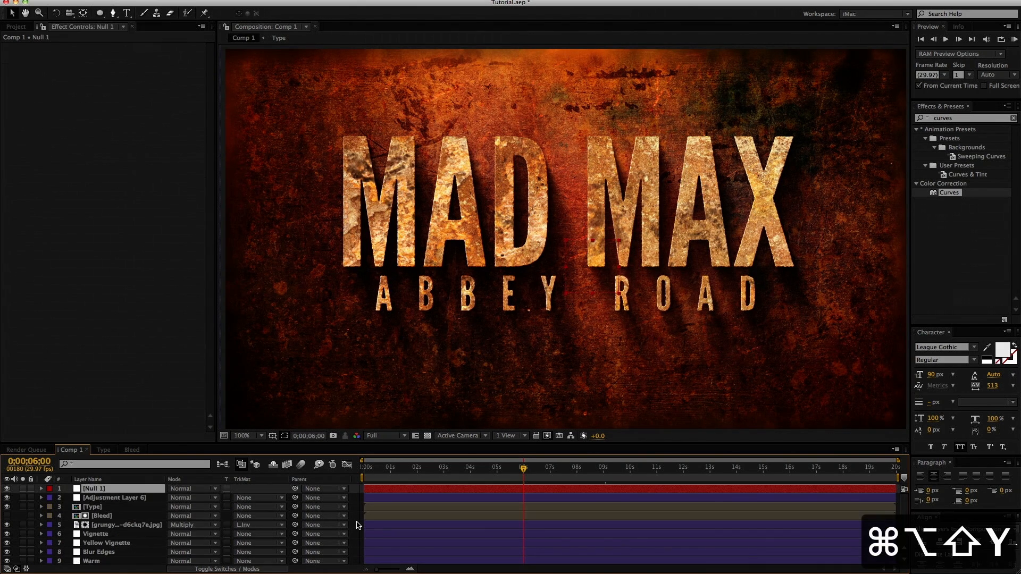
pyautogui.click(204, 2)
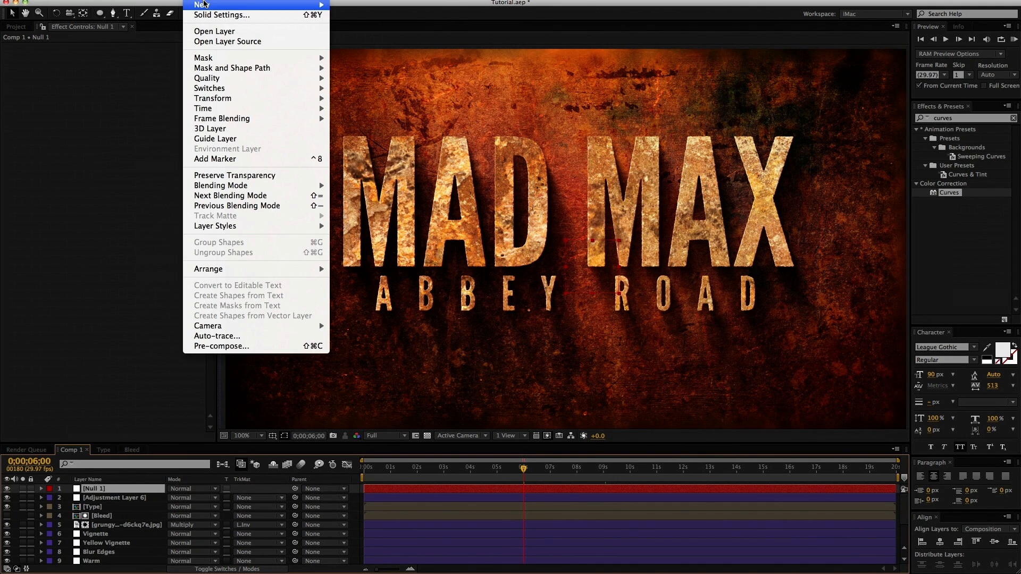
pyautogui.moveTo(207, 4)
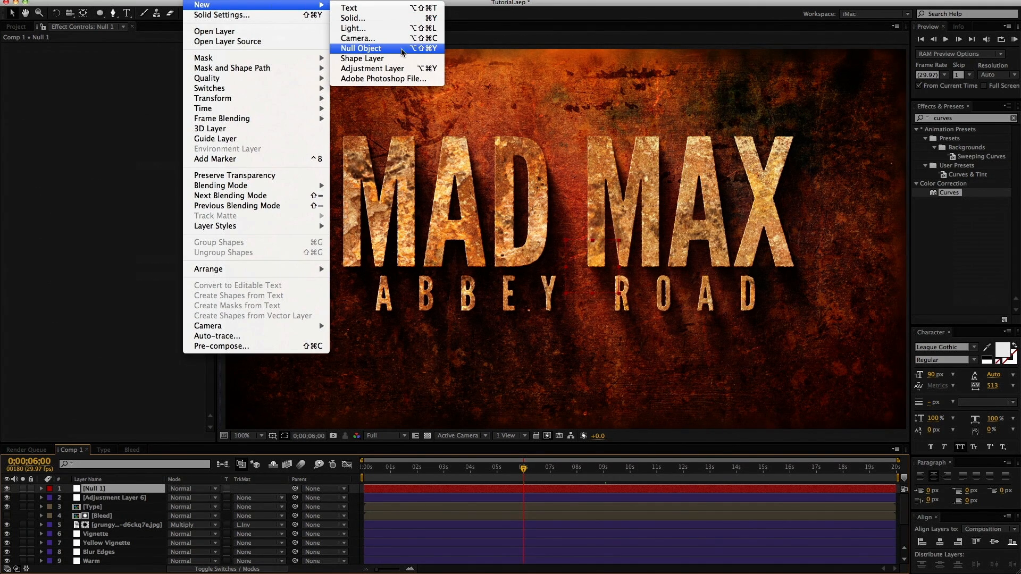
pyautogui.click(391, 493)
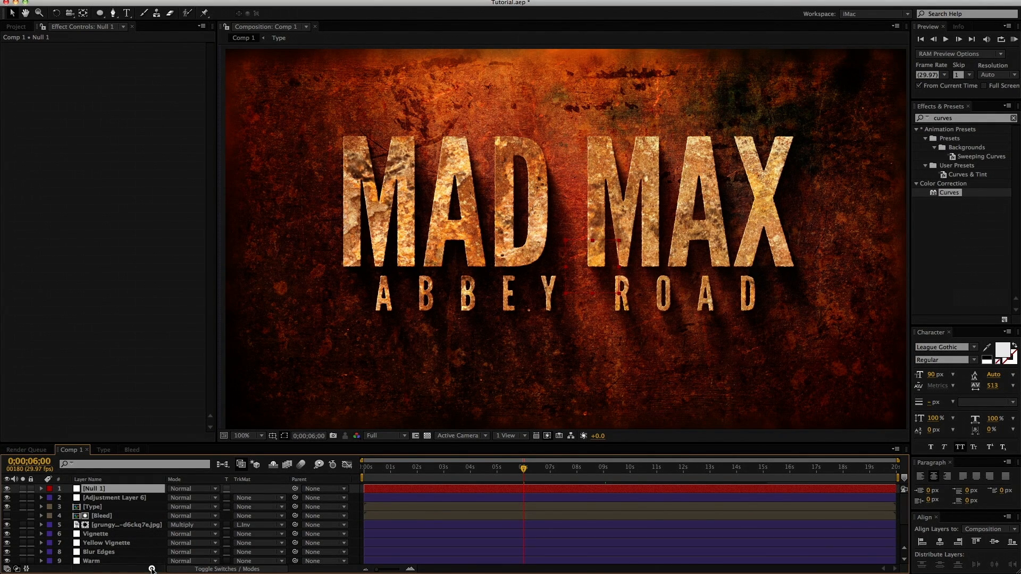
pyautogui.scroll(-3, 150, 563)
pyautogui.moveTo(149, 568); pyautogui.dragTo(149, 526)
pyautogui.click(121, 533)
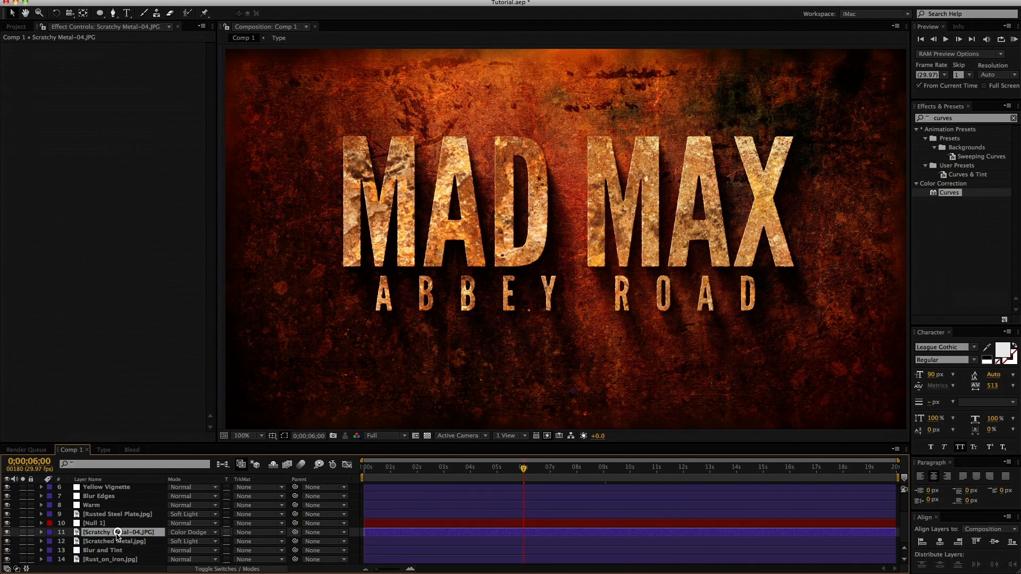
pyautogui.moveTo(92, 525); pyautogui.dragTo(93, 510)
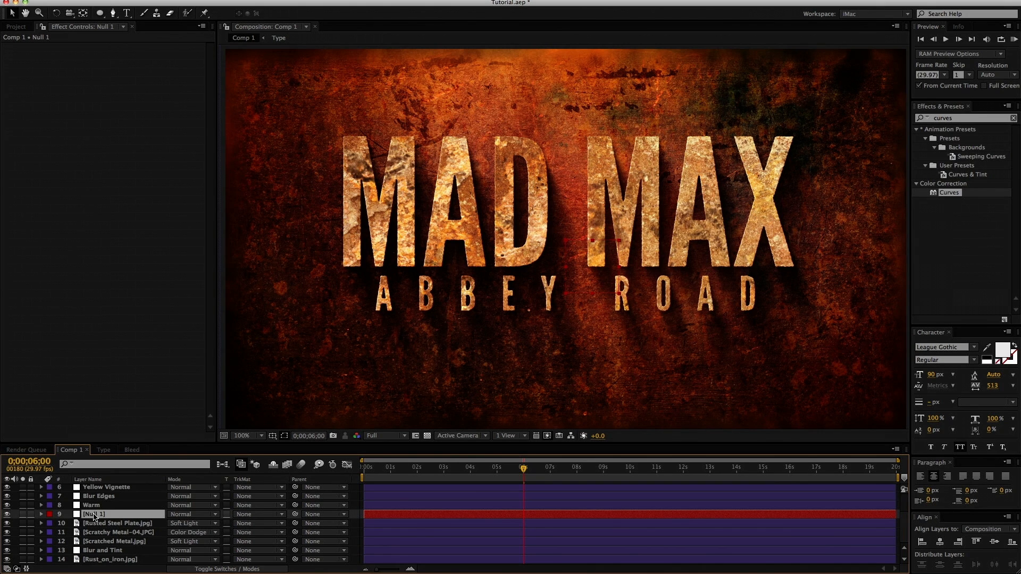
# Step: Parent the Rusted Steel Plate, Scratchy Metal-04, Scratched Metal and Rust_on_iron layers to the null, leaving out Blur and Tint
pyautogui.click(95, 523)
pyautogui.keyDown('shift'); pyautogui.click(98, 560); pyautogui.keyUp('shift')
pyautogui.keyDown('super'); pyautogui.click(100, 551); pyautogui.keyUp('super')
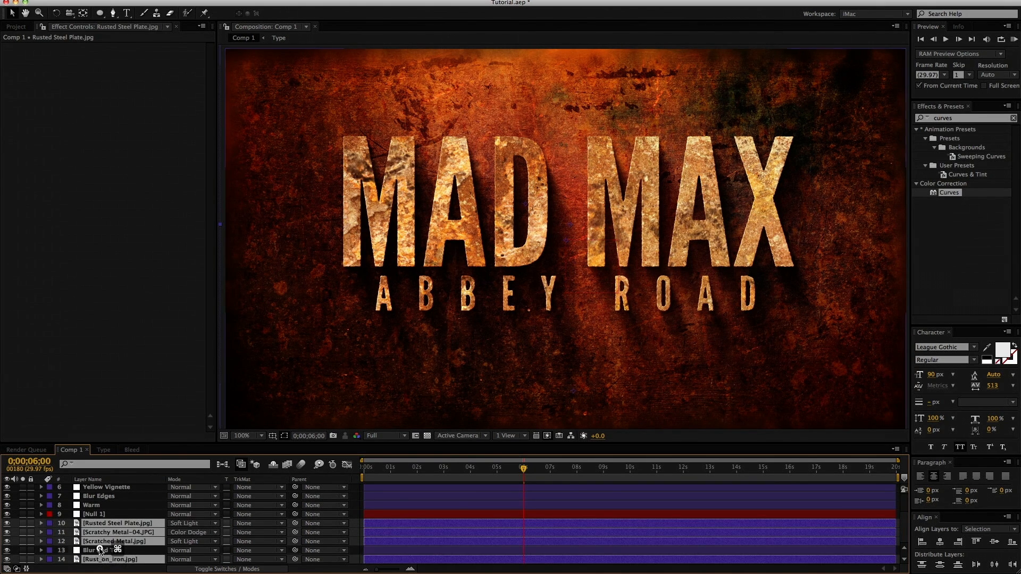
pyautogui.moveTo(295, 524); pyautogui.dragTo(90, 517)
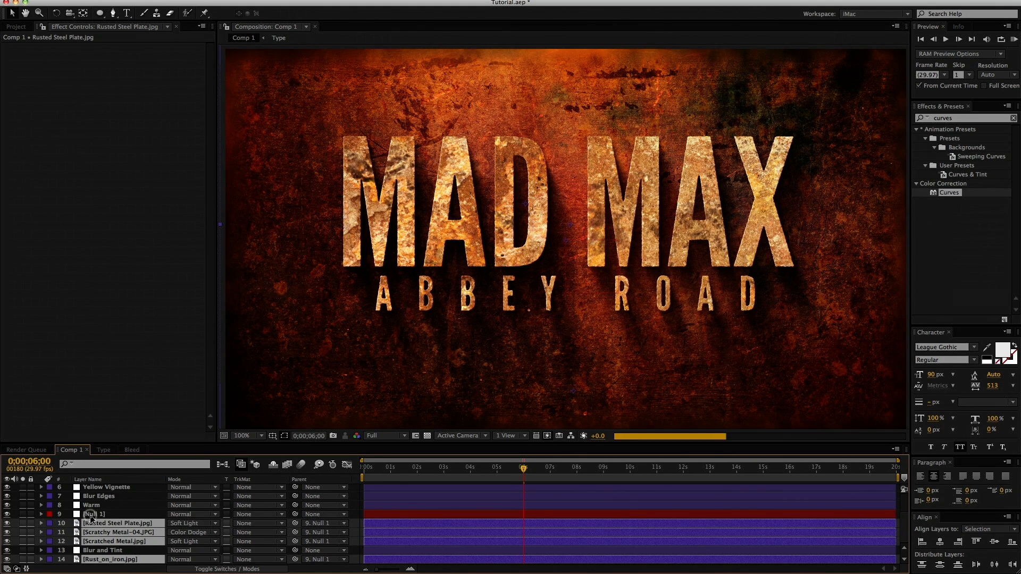
# Step: Reveal the null's Scale property and start keyframing it at 100% on the first frame of Comp 1
pyautogui.click(91, 516)
pyautogui.press('s')
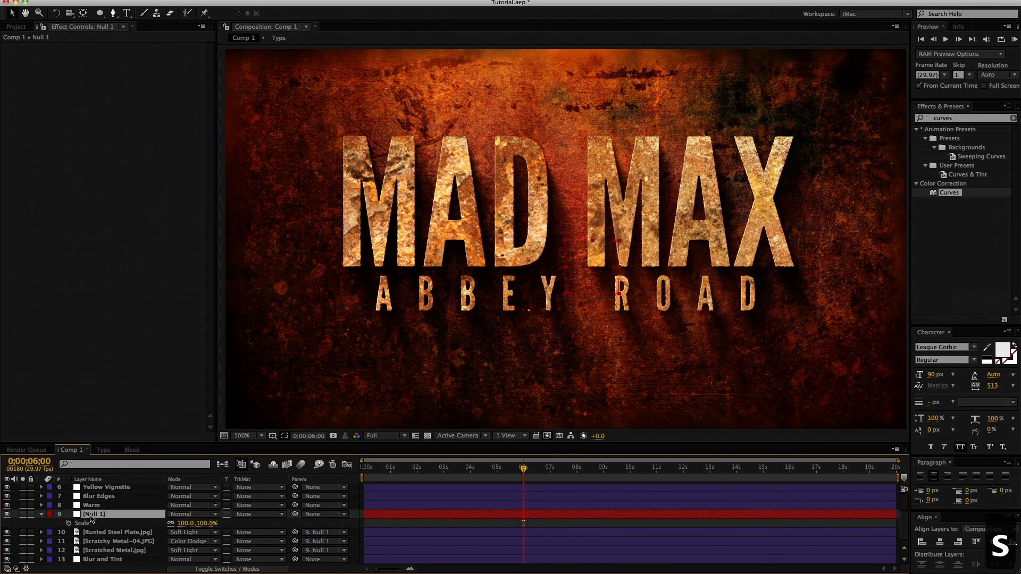
pyautogui.press('Home')
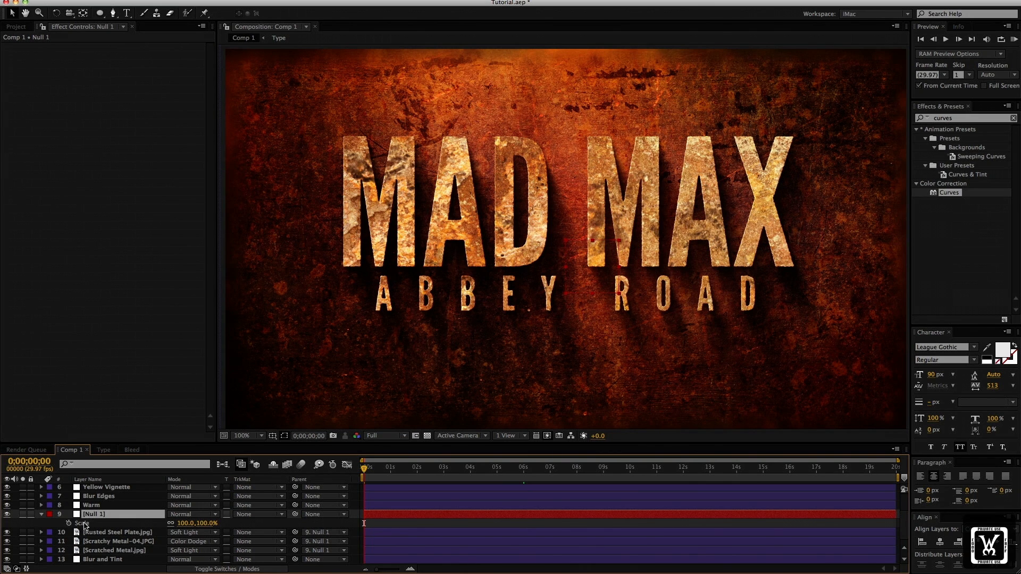
pyautogui.click(84, 523)
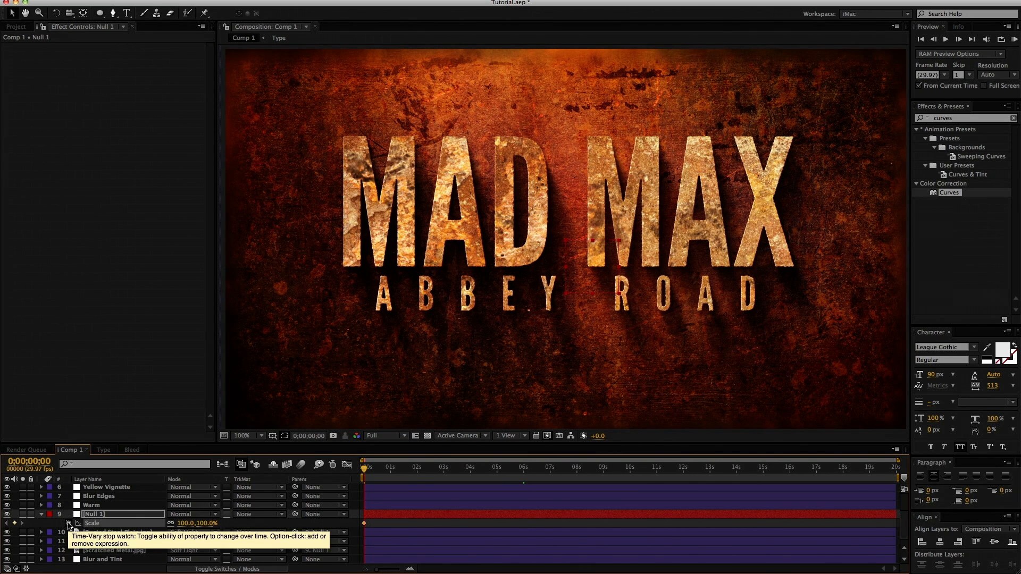
pyautogui.click(69, 523)
# Step: Set the null's Scale to 113% on the last frame of the composition, then return to the start
pyautogui.press('End')
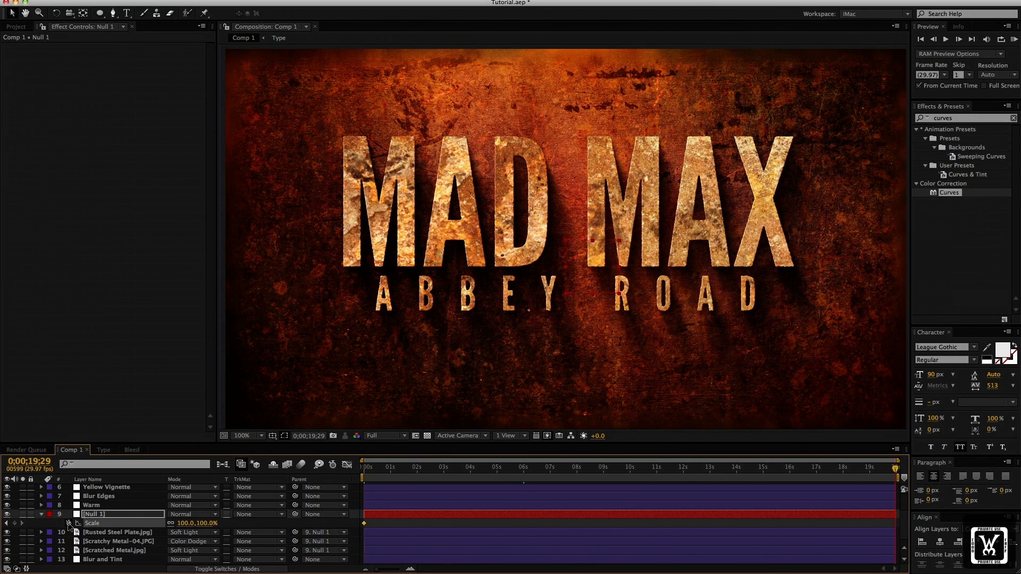
pyautogui.click(205, 523)
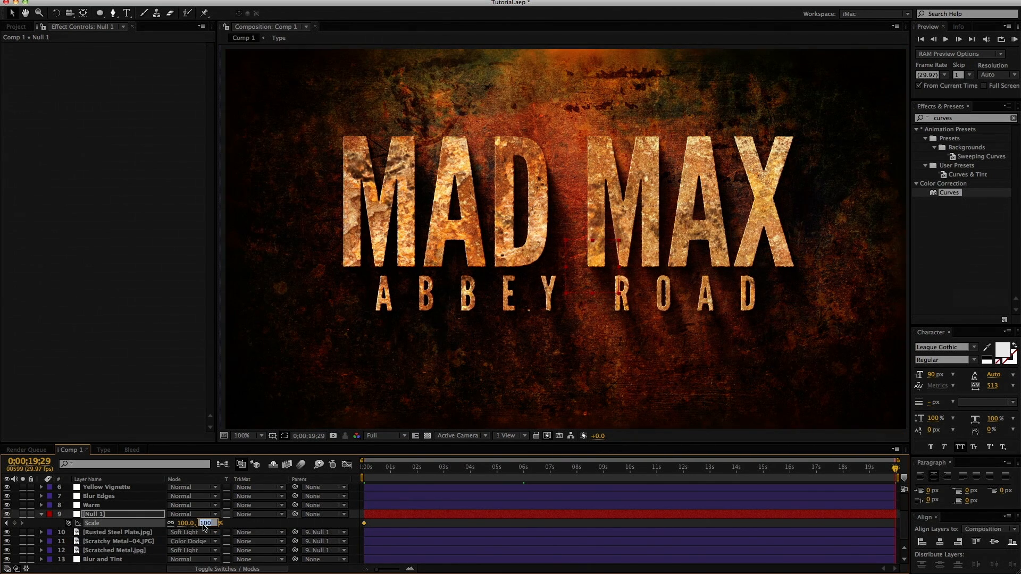
pyautogui.write('110')
pyautogui.press('Return')
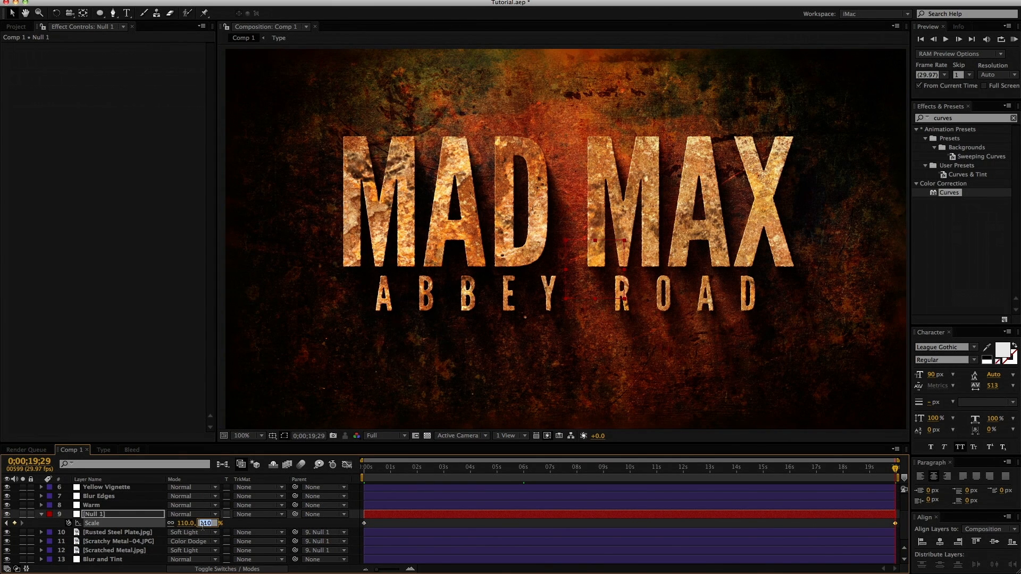
pyautogui.press('Up')
pyautogui.press('Up')
pyautogui.press('Up')
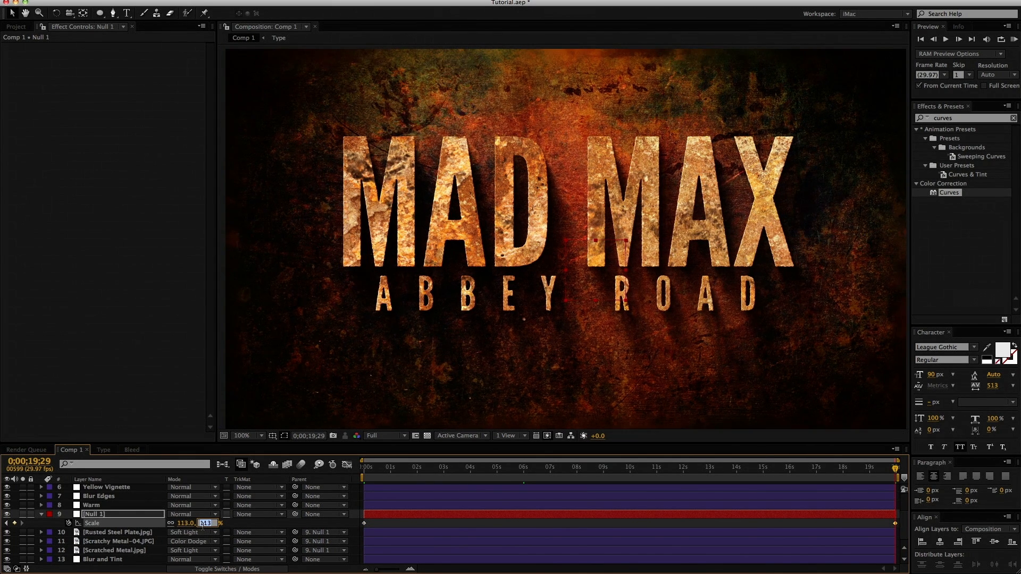
pyautogui.press('Return')
pyautogui.press('Home')
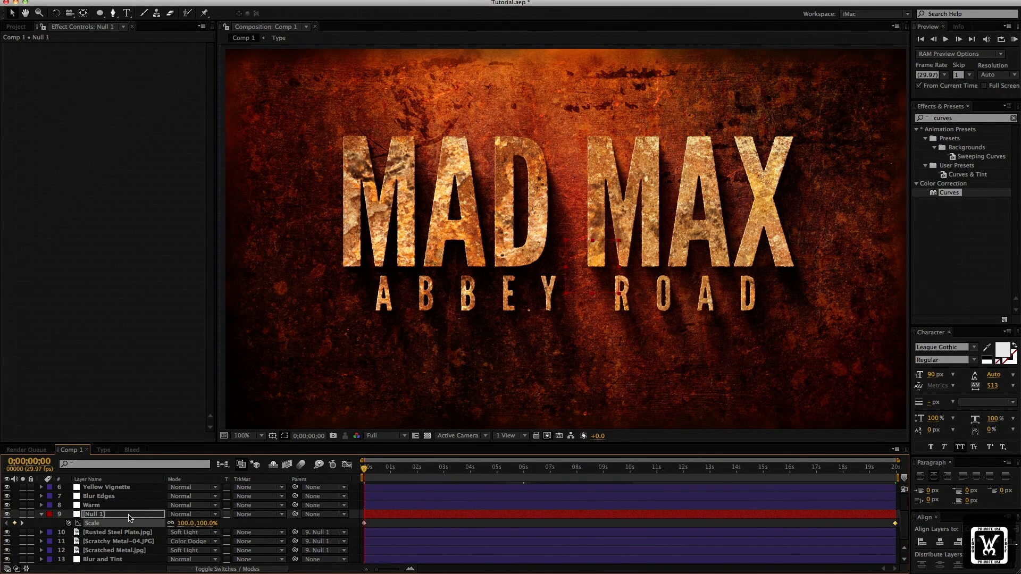
# Step: Parent the Bleed layer and the grungy watercolor texture layer to the null with the parent pick whip
pyautogui.scroll(5, 129, 518)
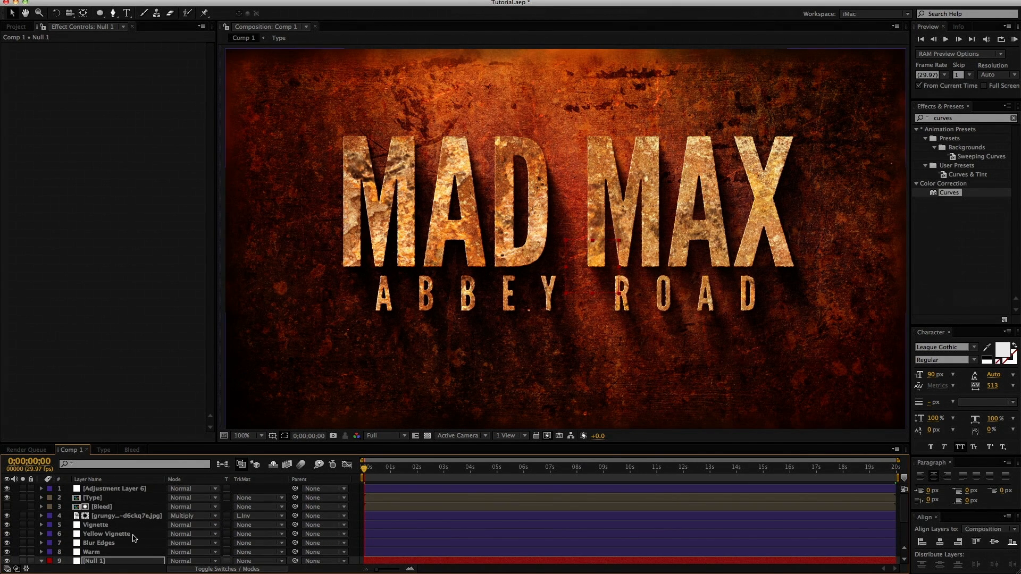
pyautogui.press('`')
pyautogui.click(106, 92)
pyautogui.keyDown('shift'); pyautogui.click(109, 83); pyautogui.keyUp('shift')
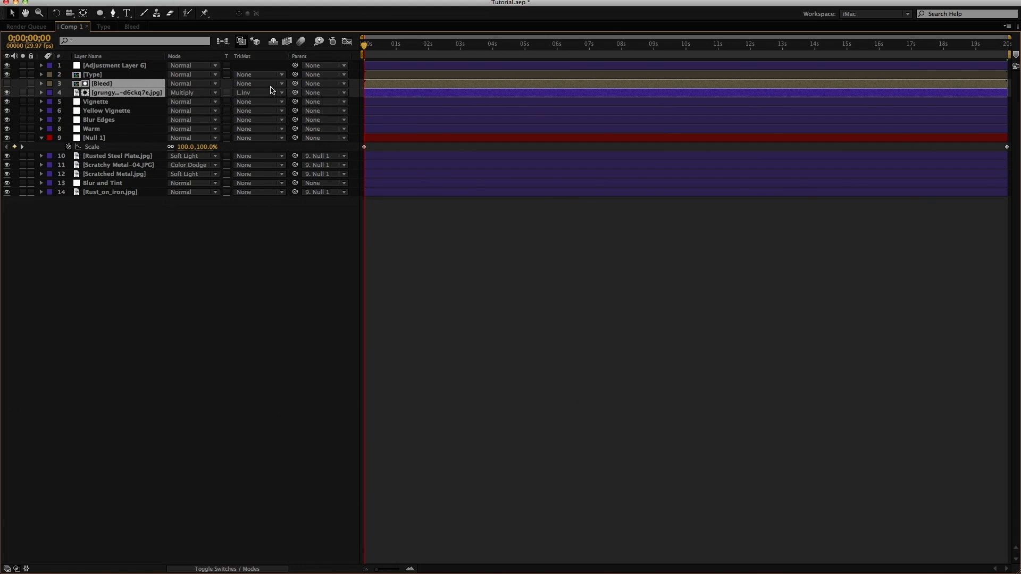
pyautogui.moveTo(295, 85); pyautogui.dragTo(102, 138)
# Step: Rename the null layer that drives the background textures as Scale
pyautogui.click(103, 139)
pyautogui.press('Return')
pyautogui.write('Sa')
pyautogui.write('cale')
pyautogui.press('Return')
# Step: Return to the full workspace and scrub through Comp 1 to check the background scaling behind the title
pyautogui.press('`')
pyautogui.moveTo(363, 473); pyautogui.dragTo(796, 516)
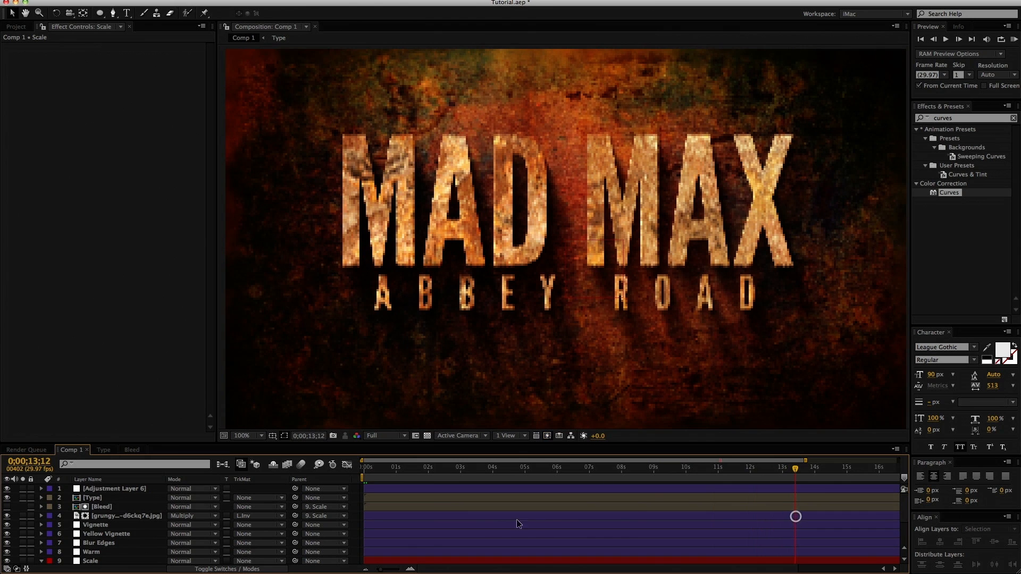
pyautogui.click(608, 467)
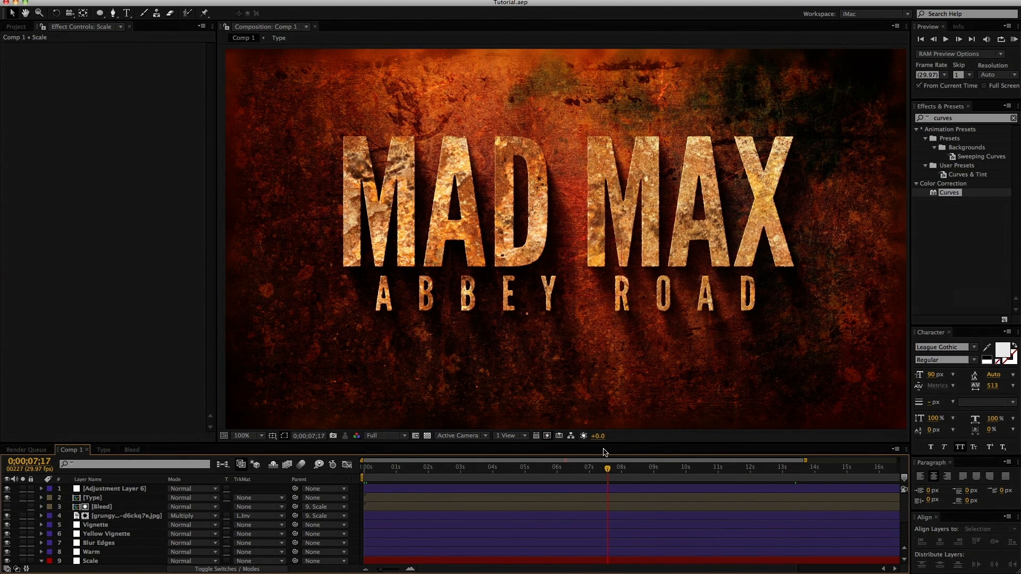